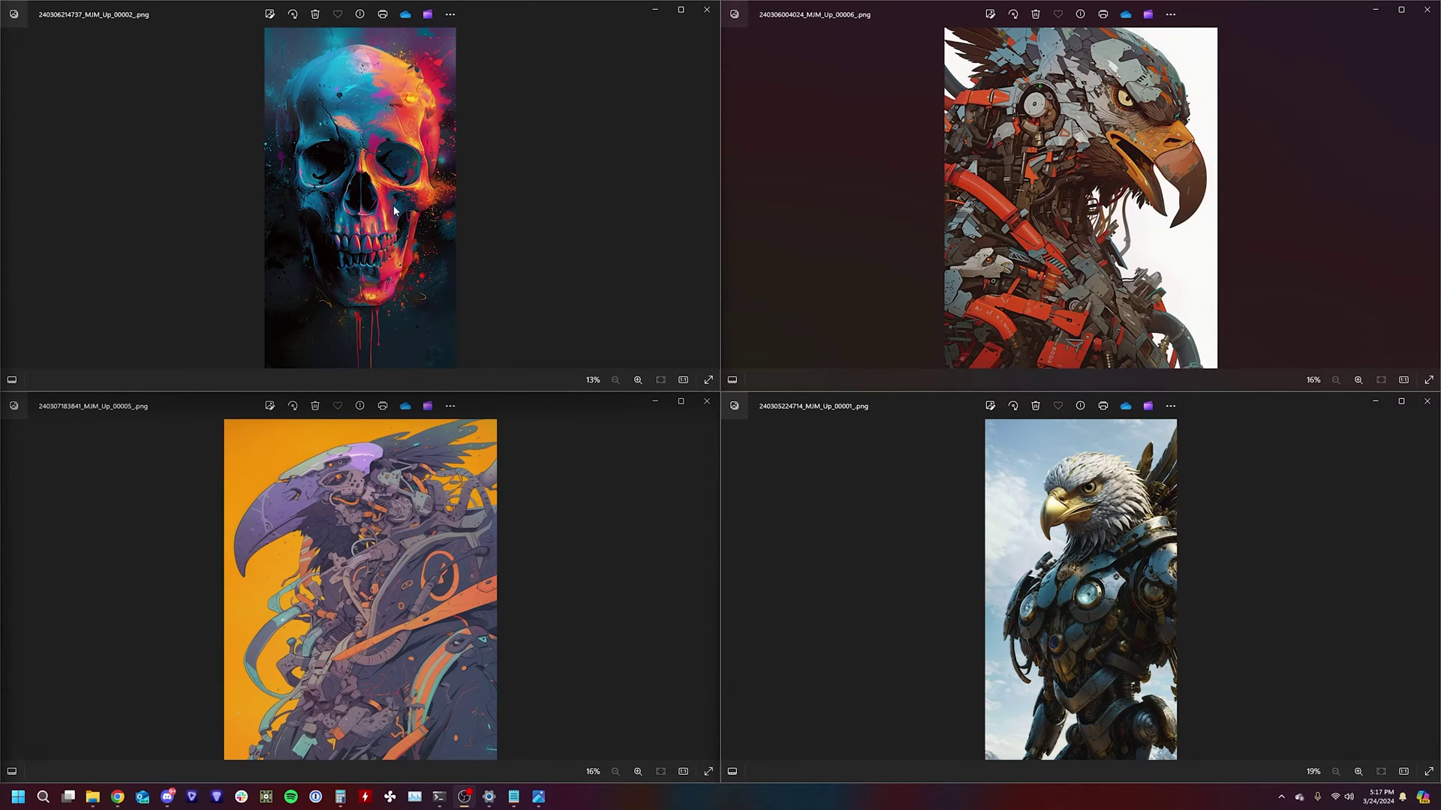
Step: Close all the open Photos windows showing the sample images
left_click(706, 9)
left_click(1427, 9)
left_click(1426, 401)
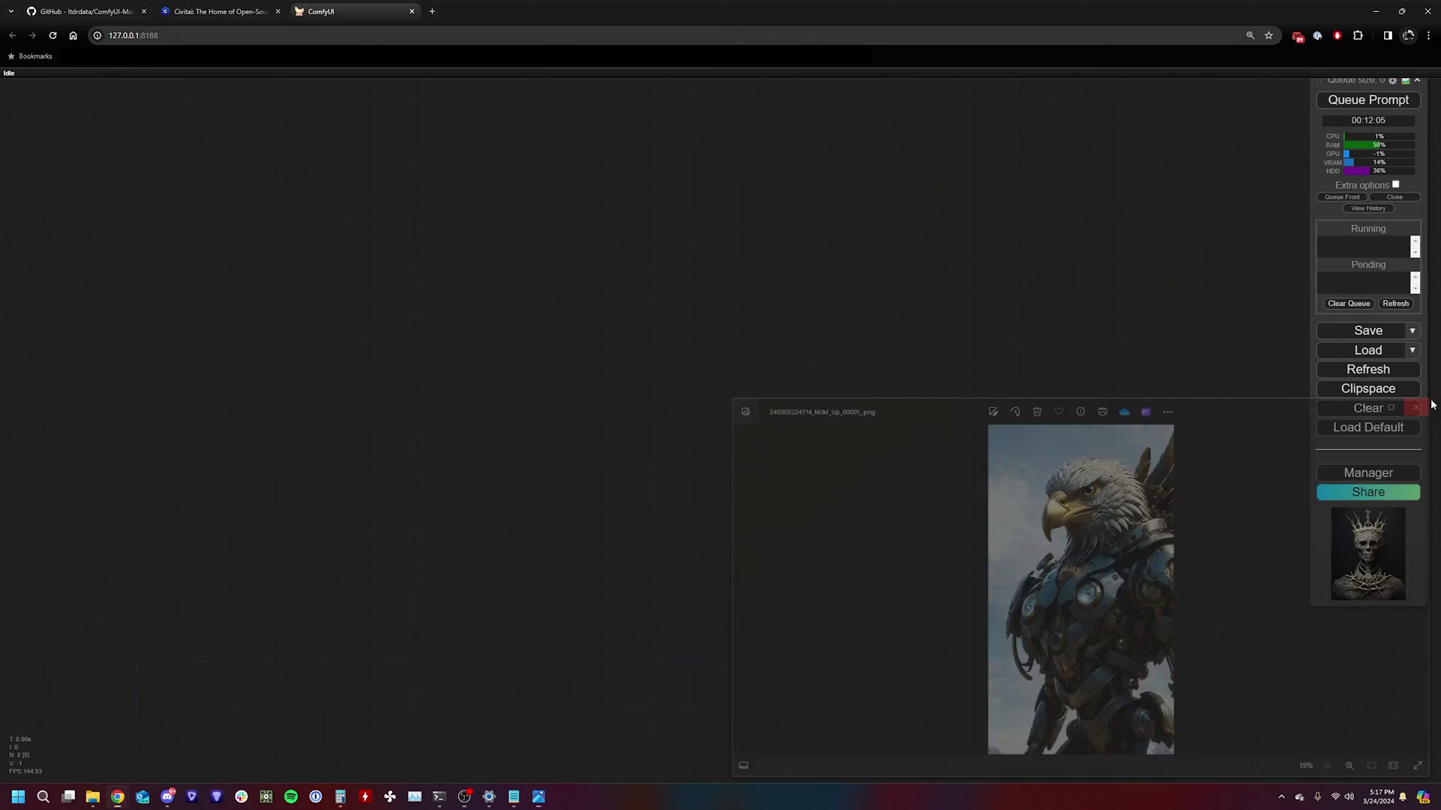
right_click(540, 801)
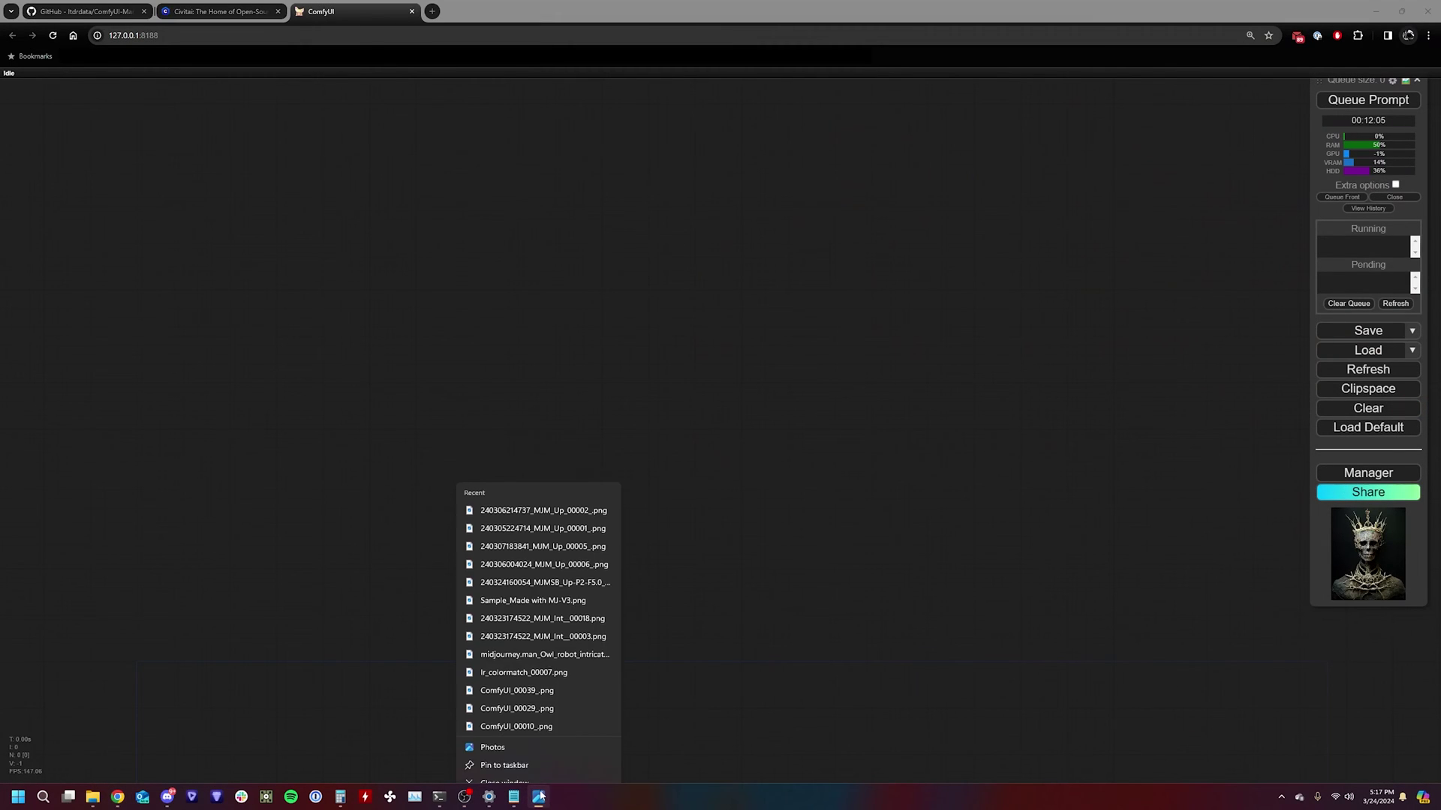
left_click(526, 767)
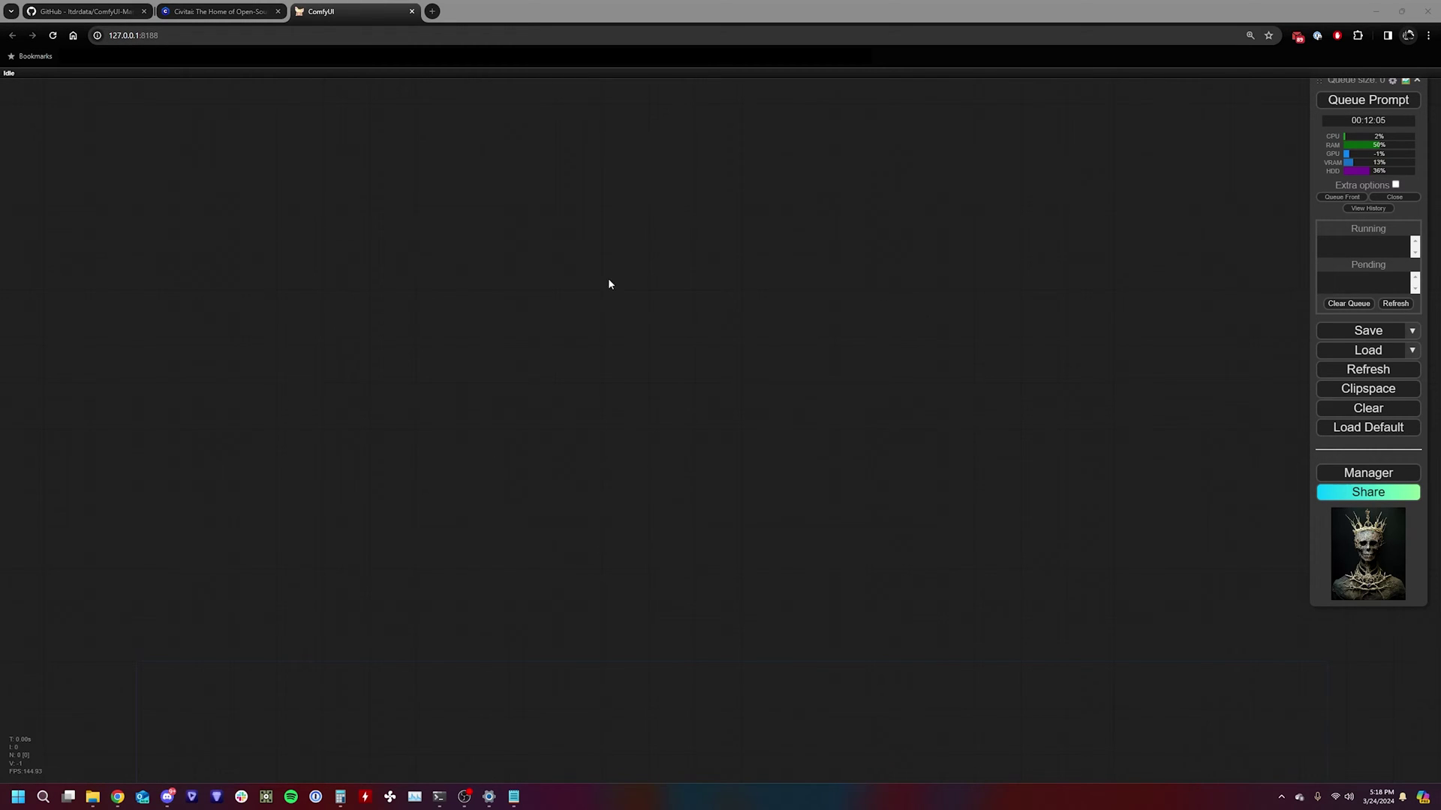
Step: Switch to Civitai and search its models for "beautifai"
left_click(214, 12)
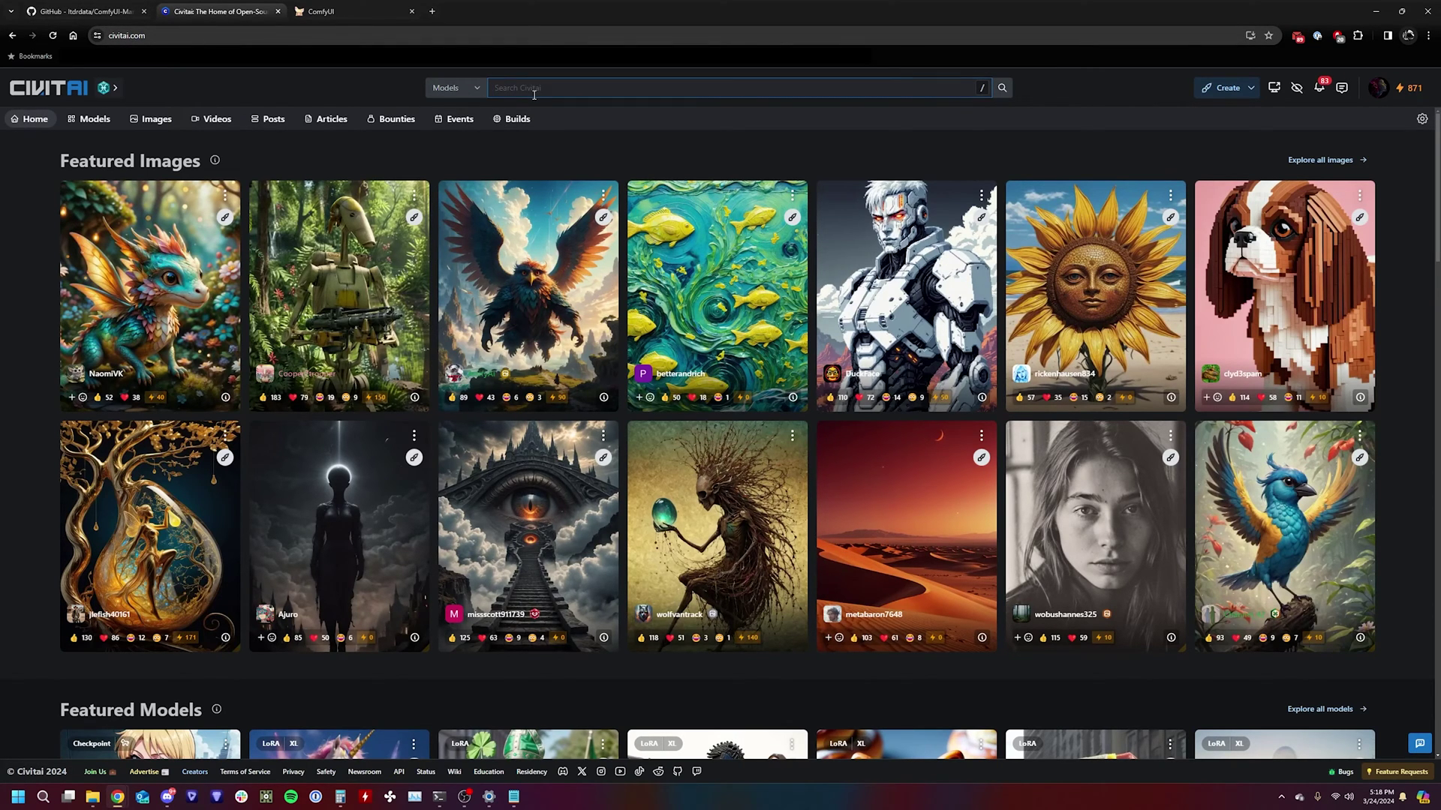
type("beautifai")
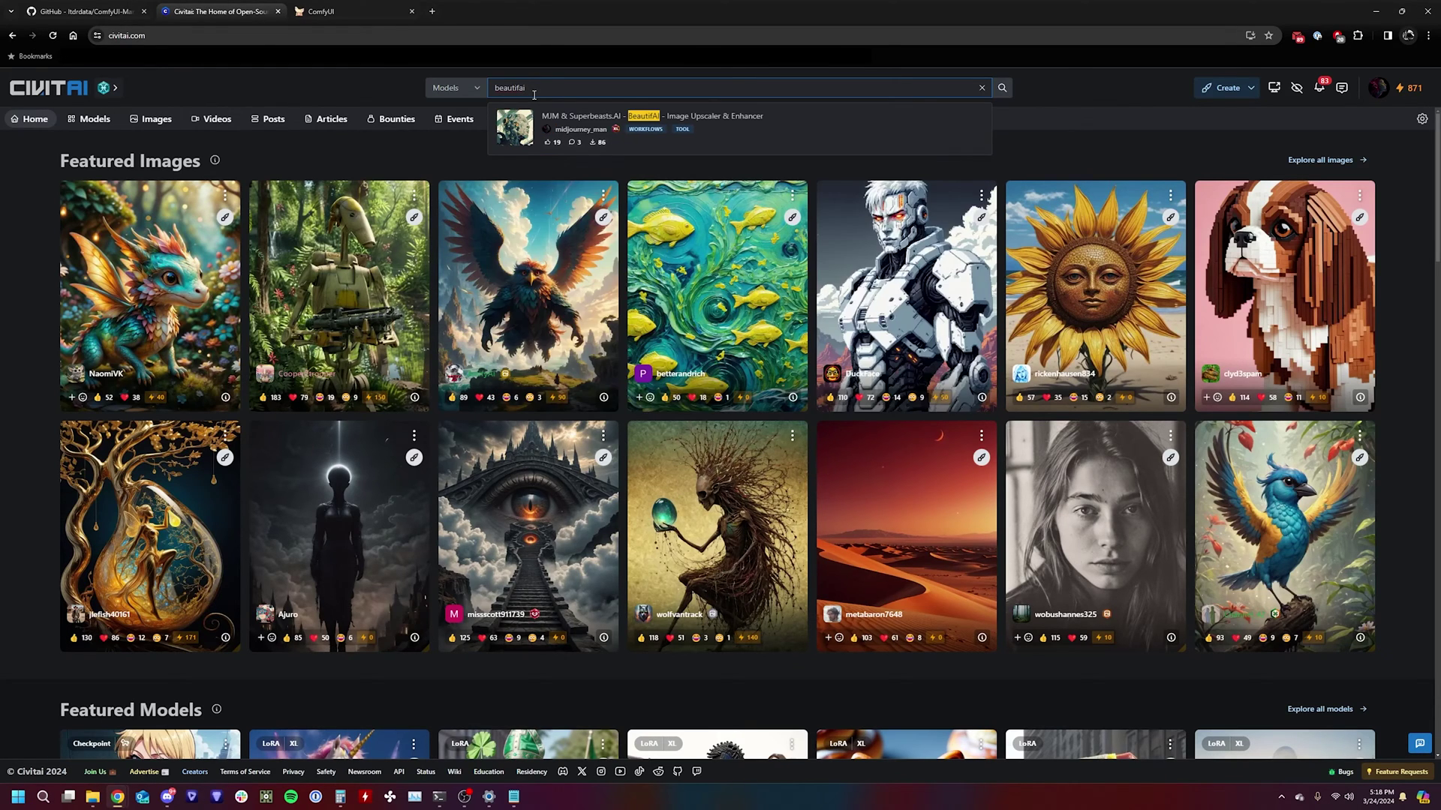
key("Return")
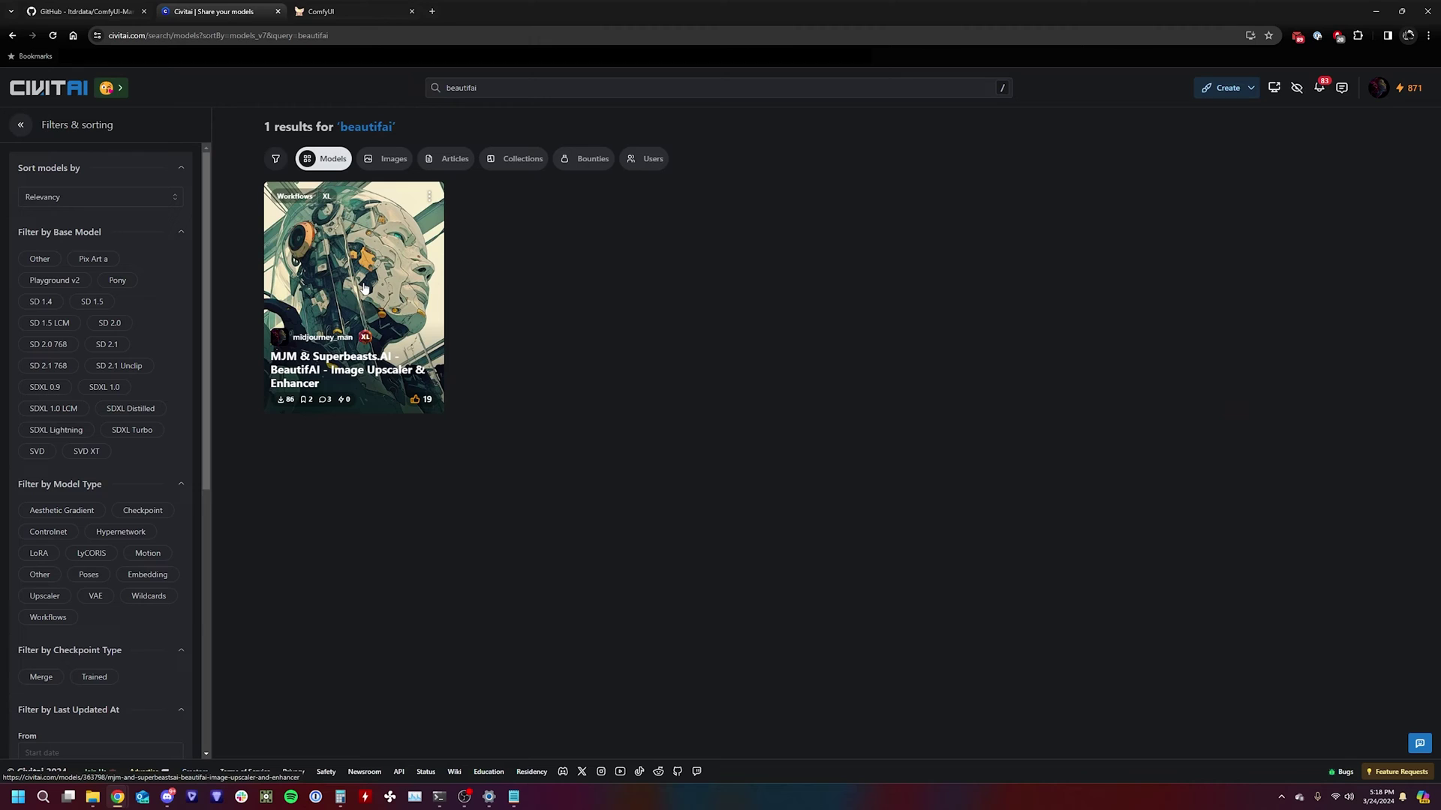
Step: Open the BeautifAI Image Upscaler & Enhancer workflow and download its zip archive into the BeautifAI folder in Downloads
left_click(364, 288)
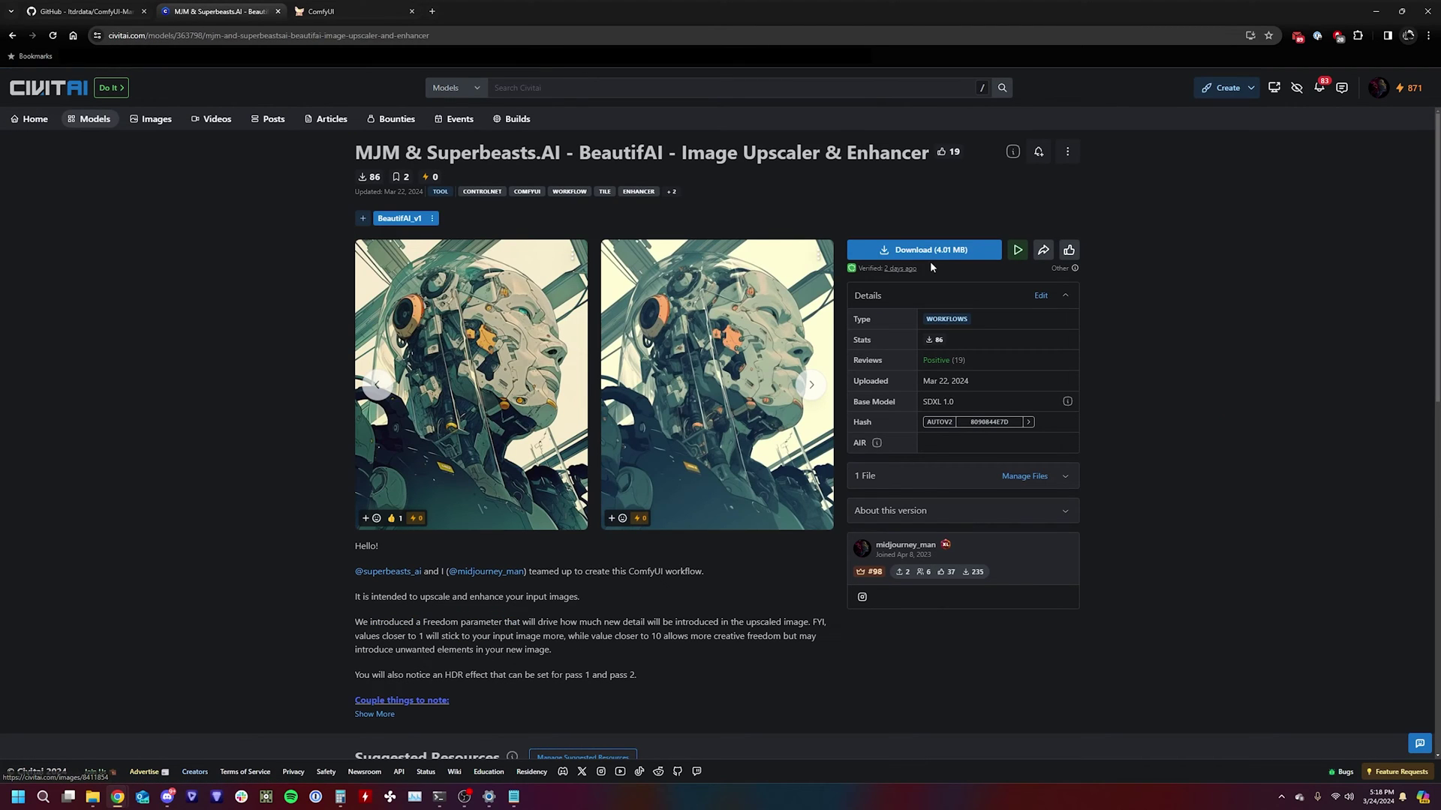
left_click(904, 255)
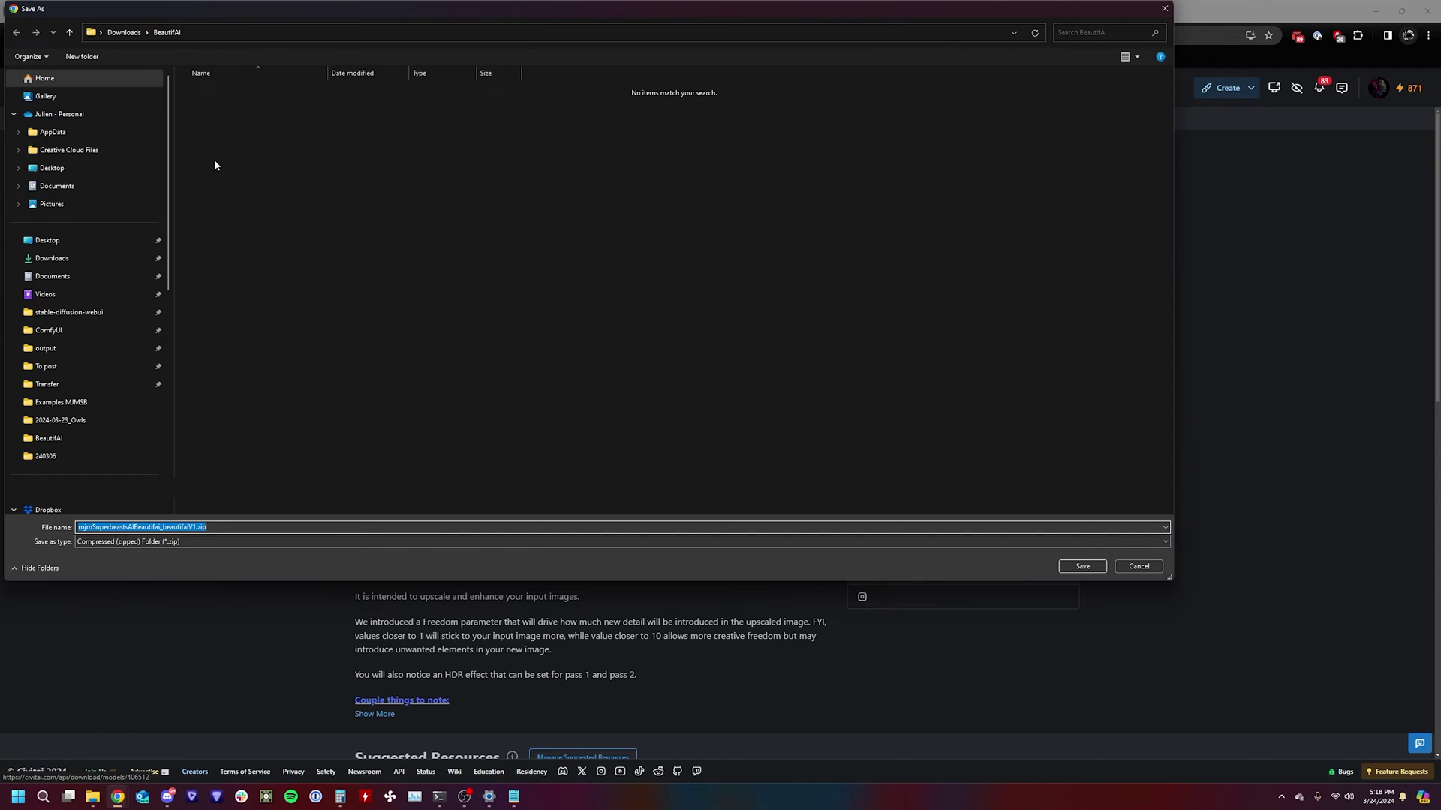
left_click(1083, 566)
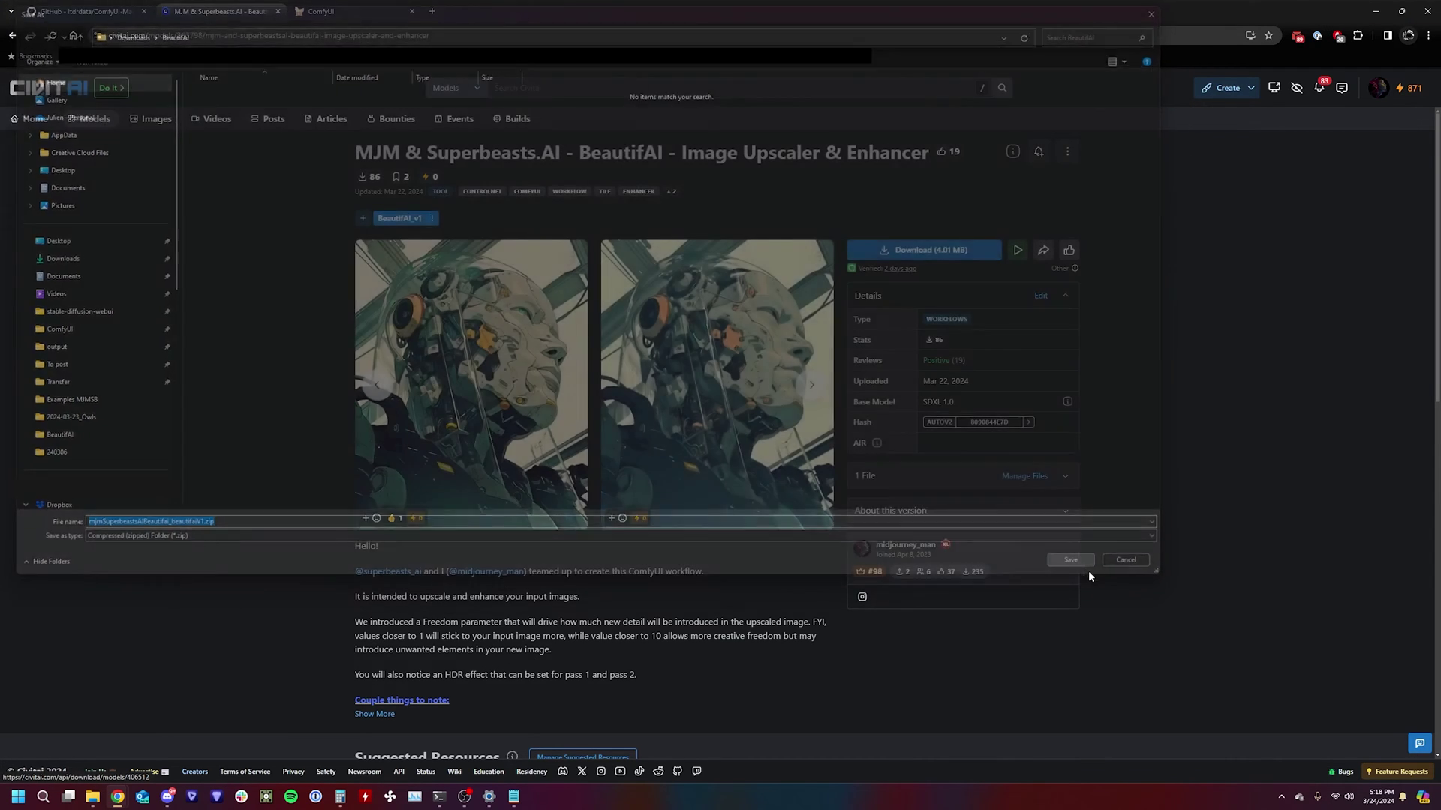
Step: Open the BeautifAI folder in File Explorer and extract the downloaded zip archive there with 7-Zip
right_click(91, 799)
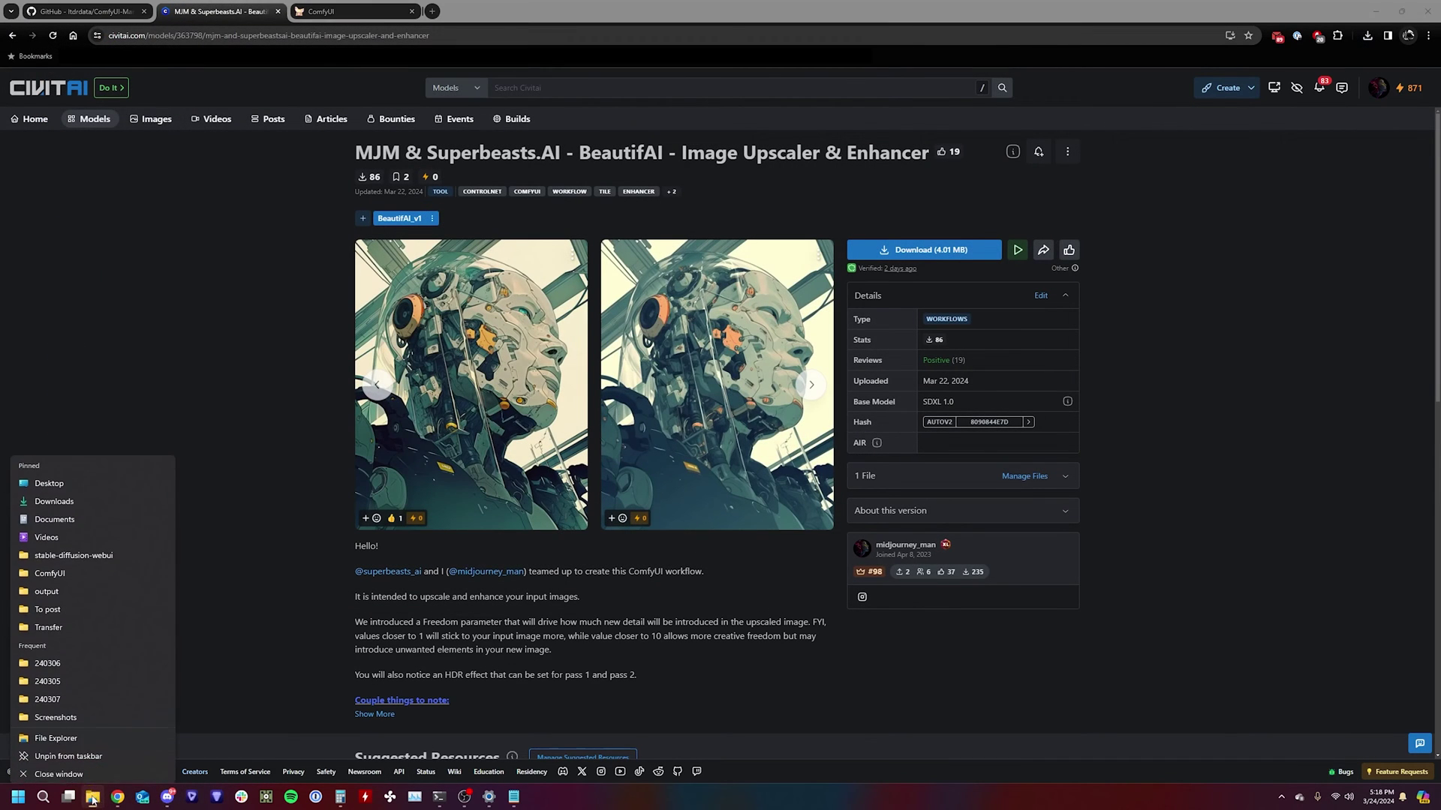
left_click(61, 731)
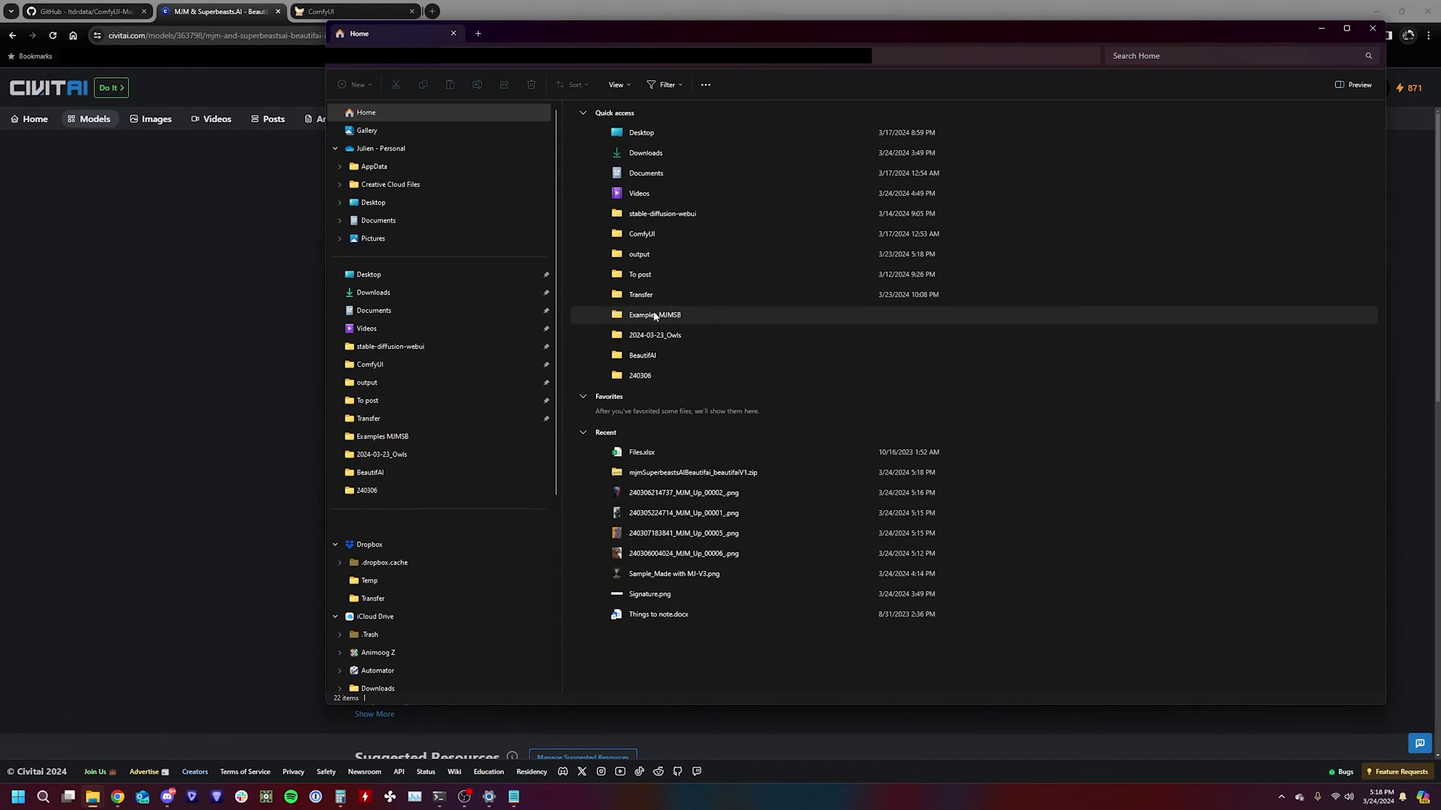
double_click(642, 356)
left_click(620, 126)
left_click_drag(620, 126, 635, 208)
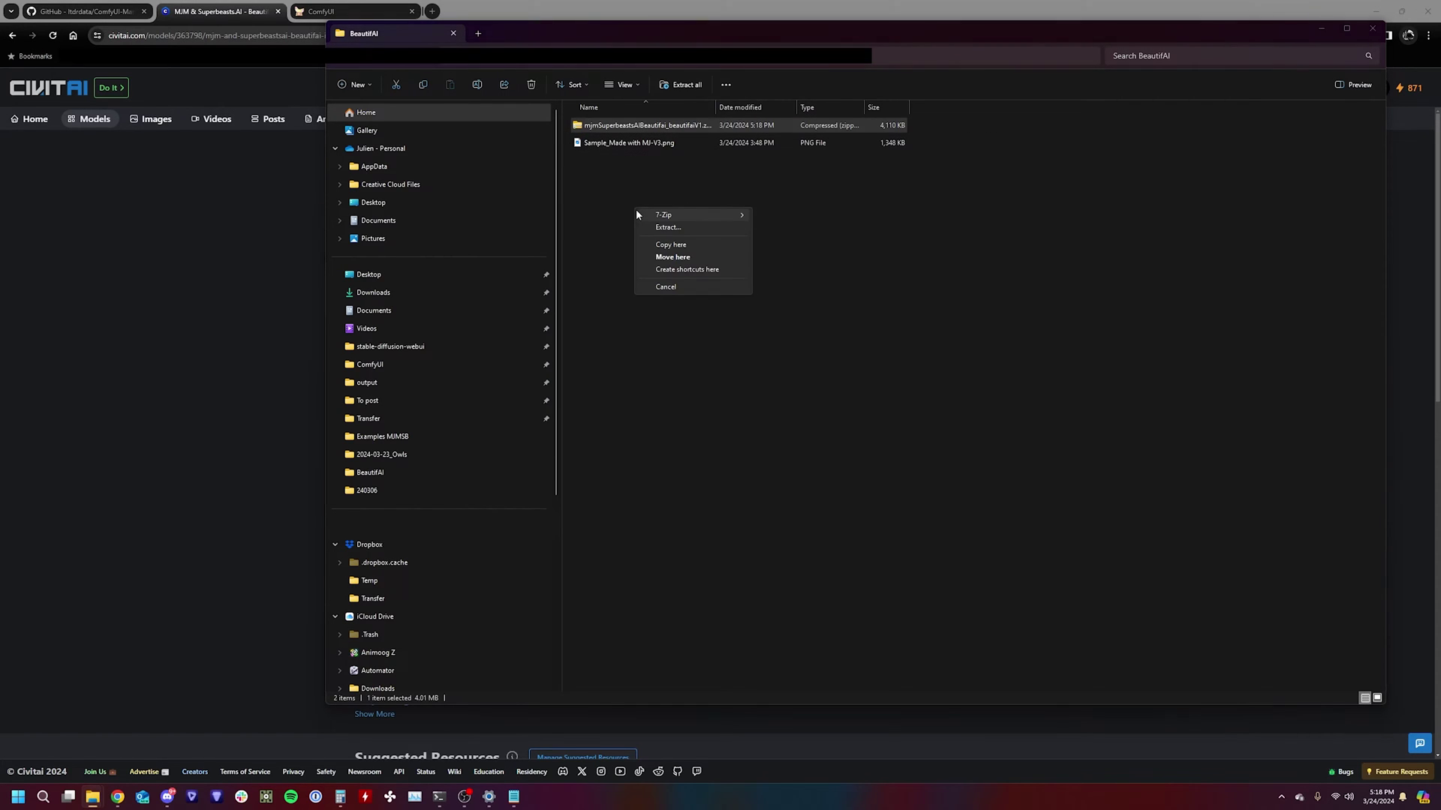
mouse_move(674, 220)
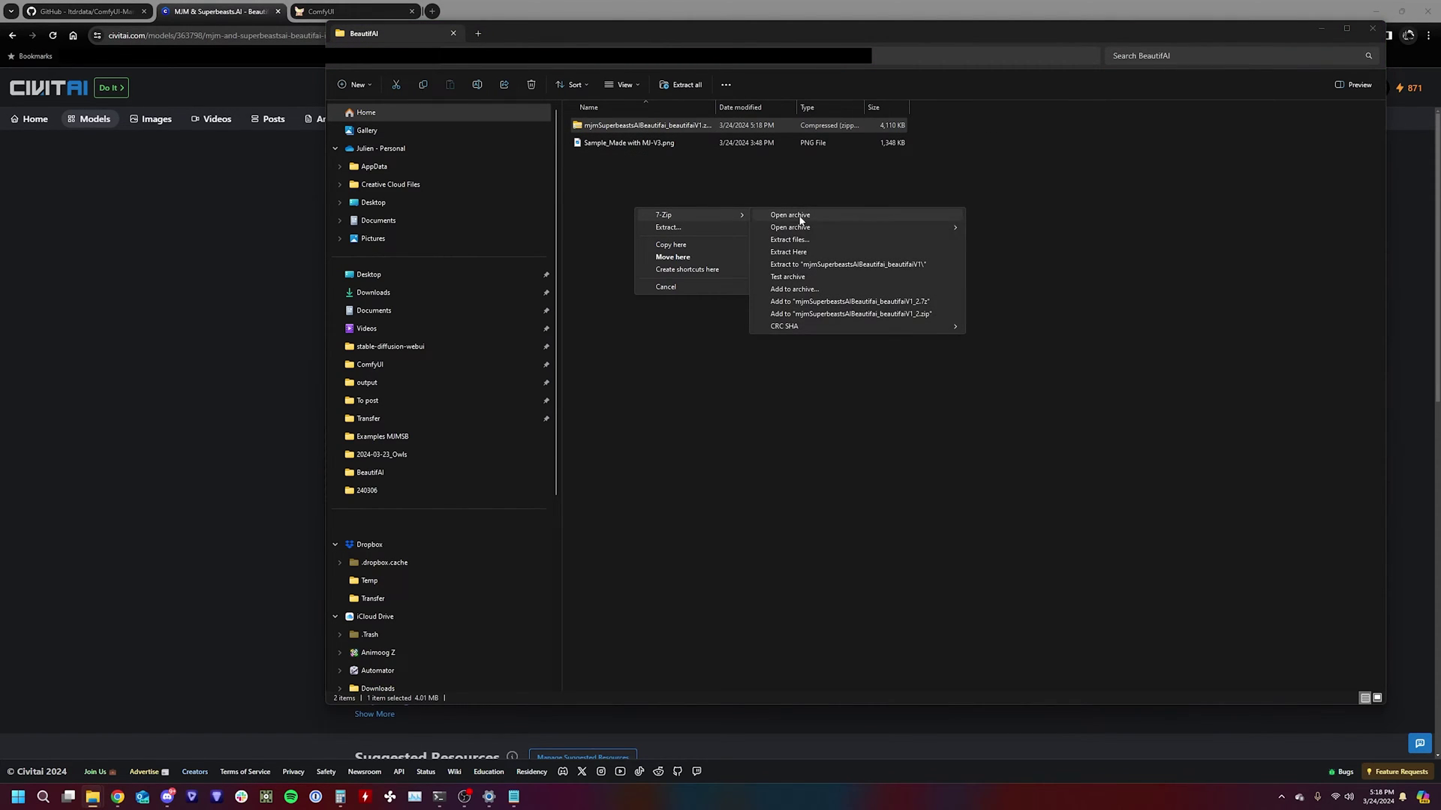
left_click(781, 255)
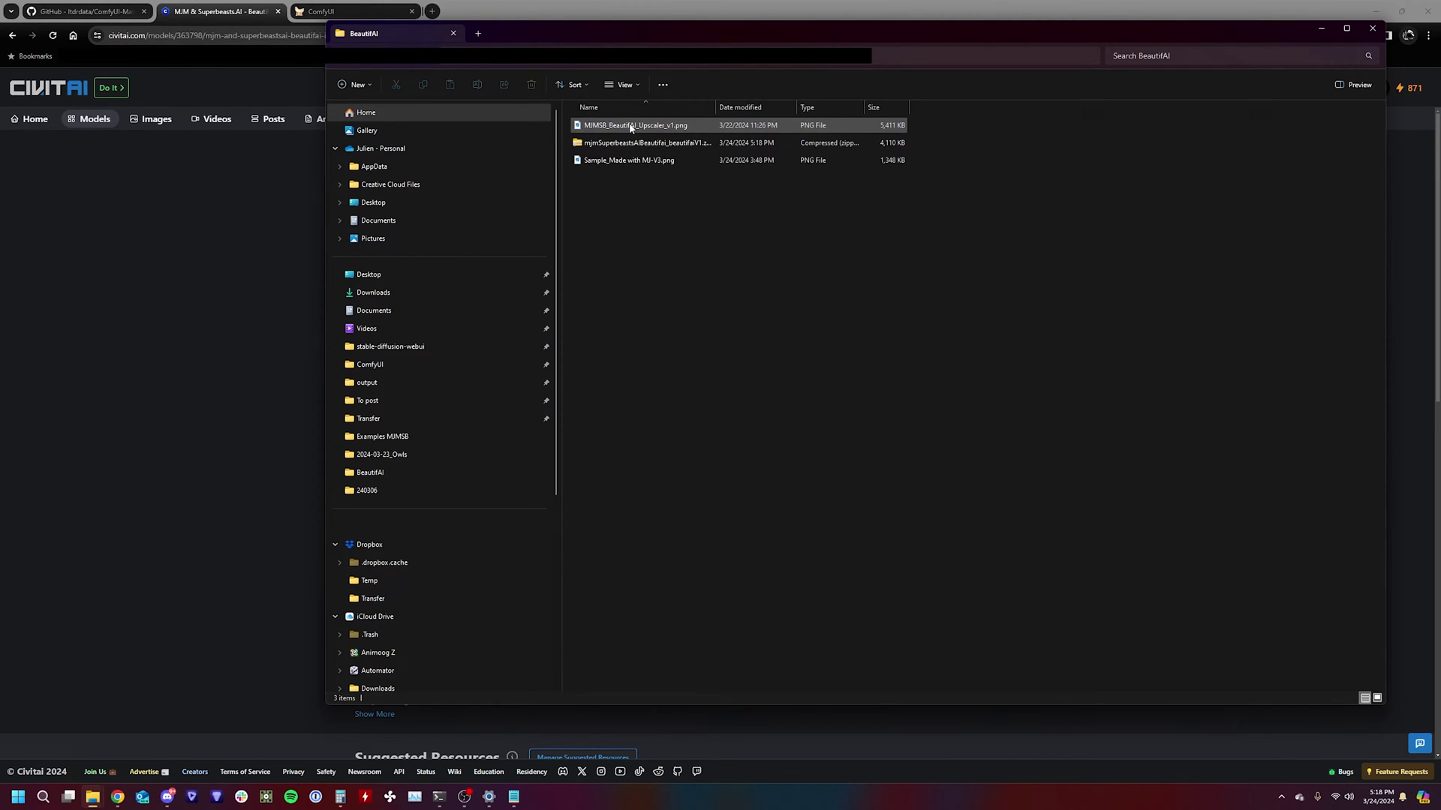
Step: Load the workflow from MJMSB_BeautifAI_Upscaler_v1.png onto the empty ComfyUI canvas
left_click(638, 126)
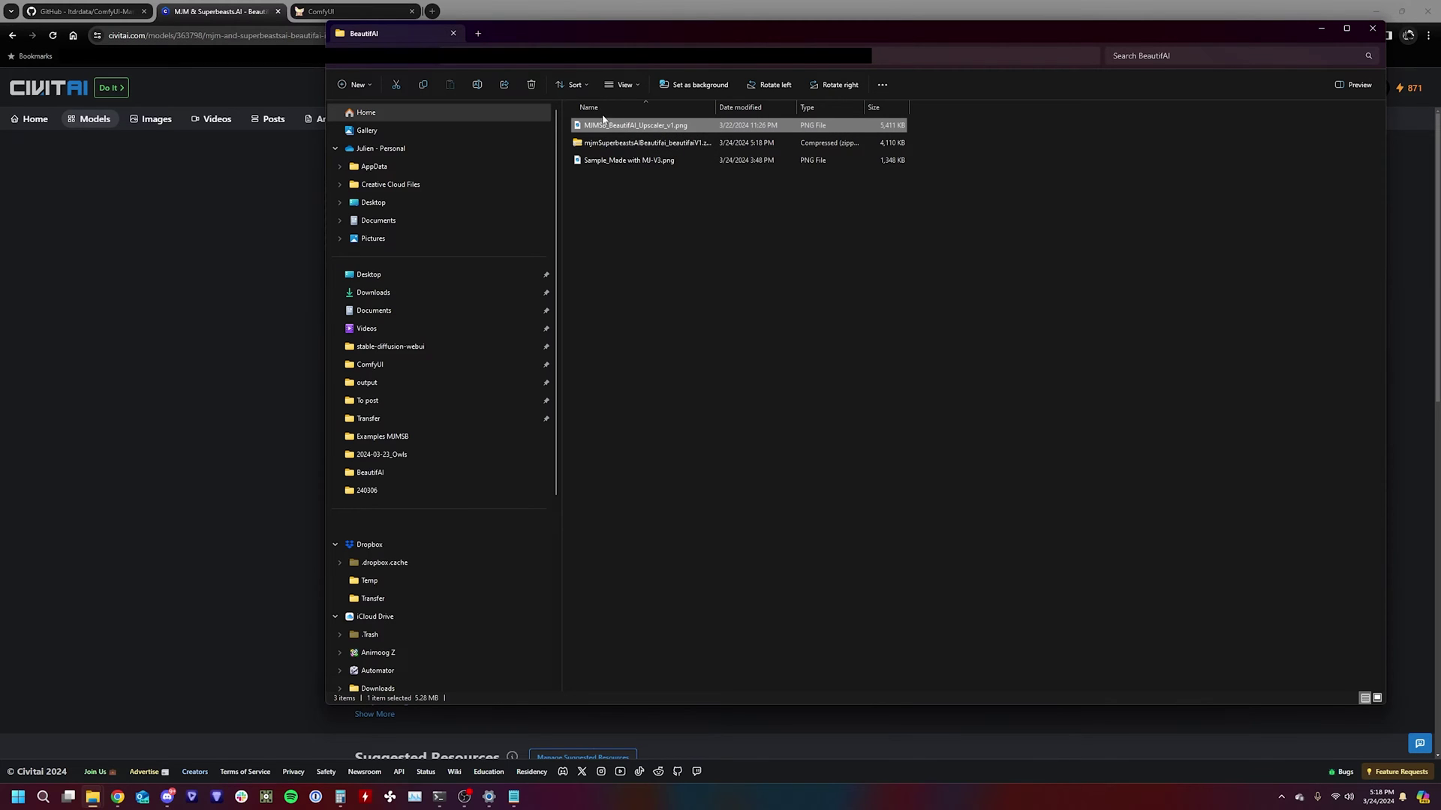
left_click_drag(544, 39, 675, 60)
left_click(342, 13)
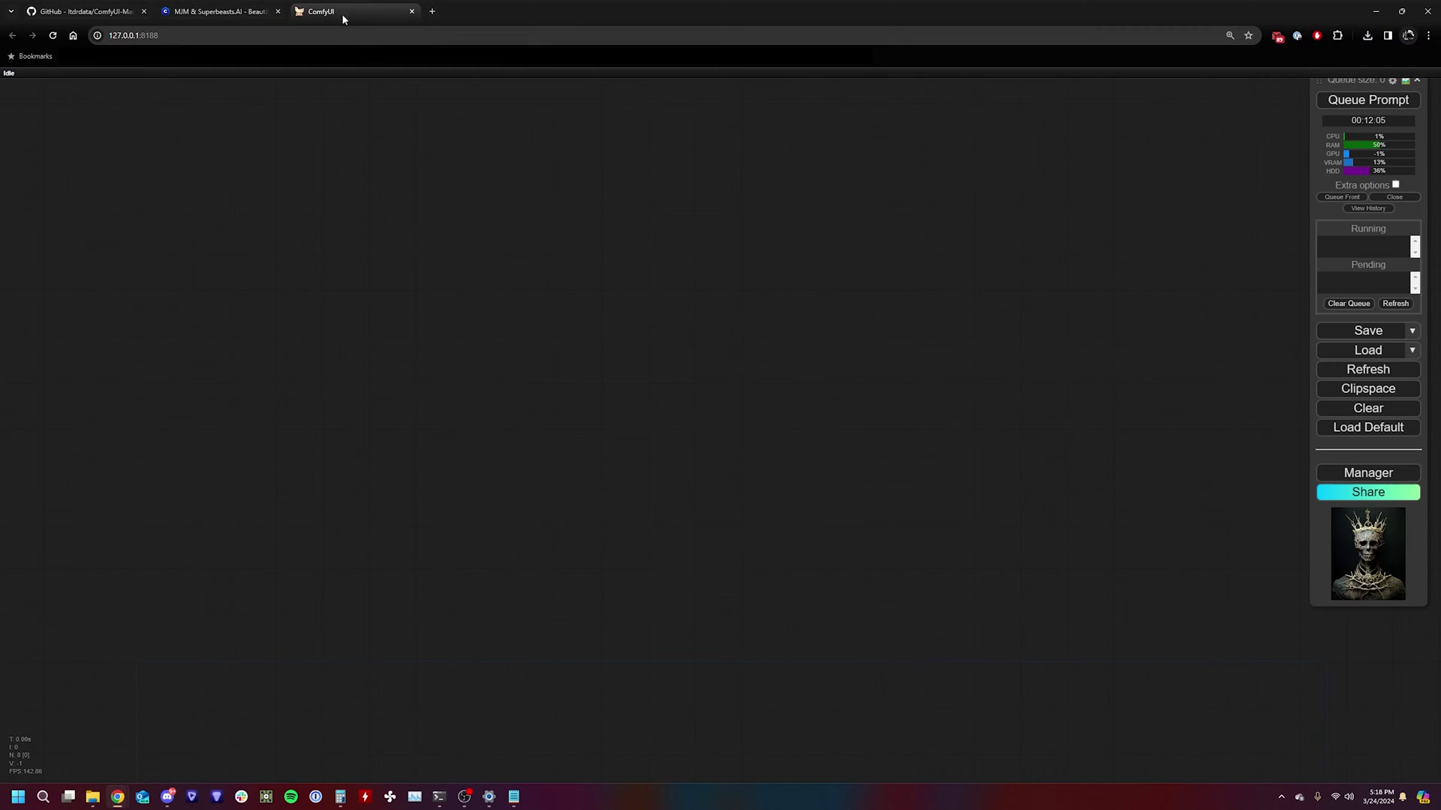
mouse_move(93, 797)
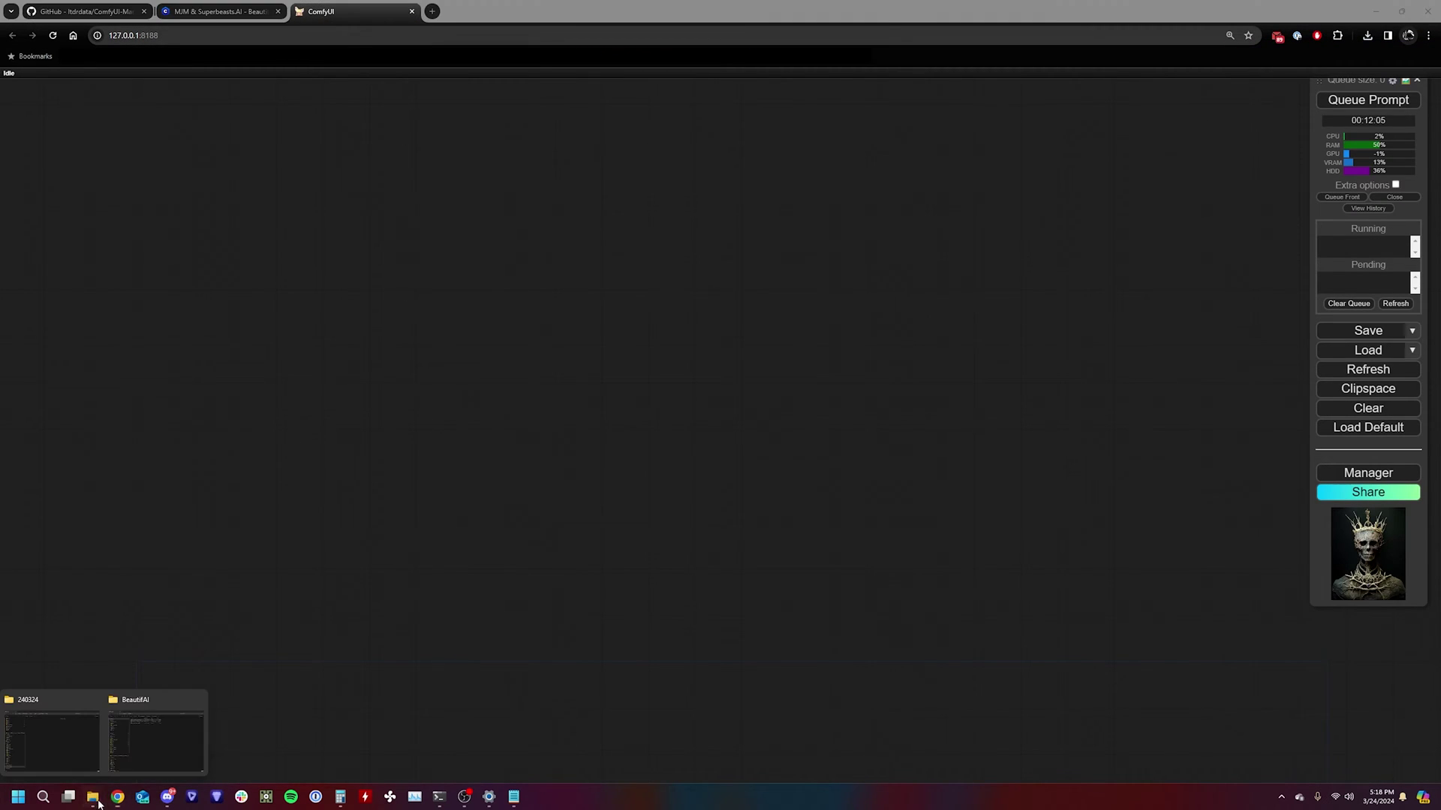
left_click(170, 742)
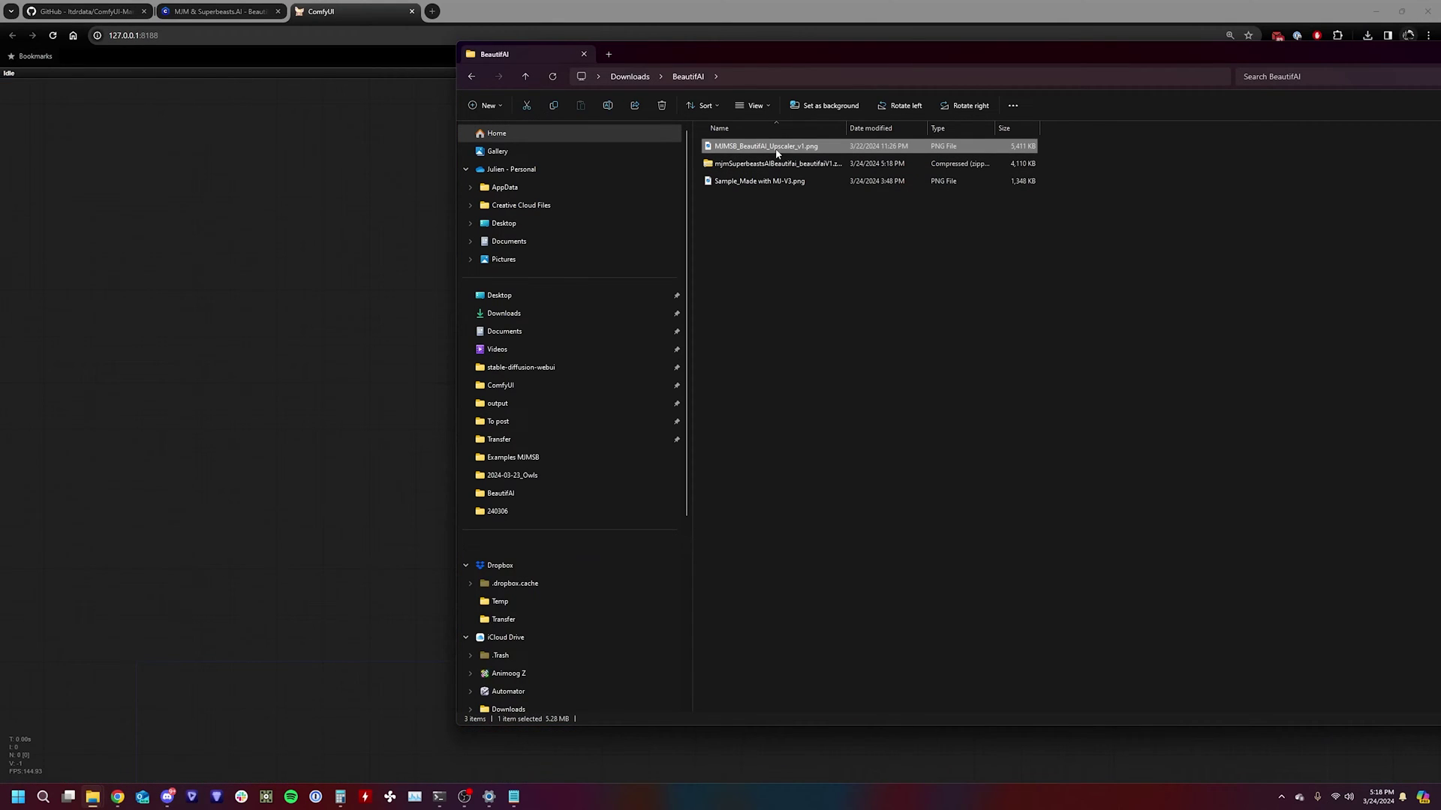
left_click_drag(776, 149, 297, 371)
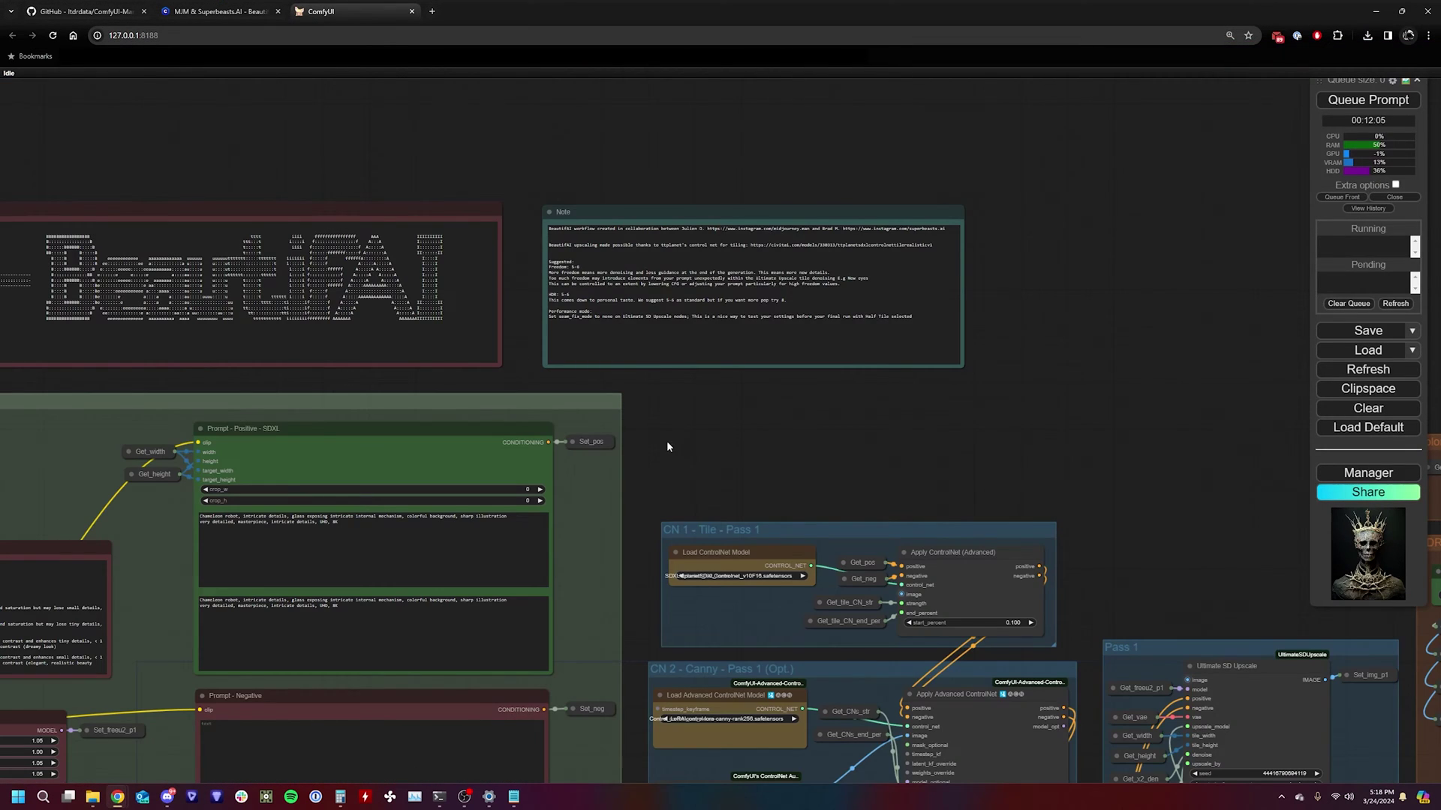
scroll(701, 444, "down", 4)
left_click_drag(711, 448, 796, 354)
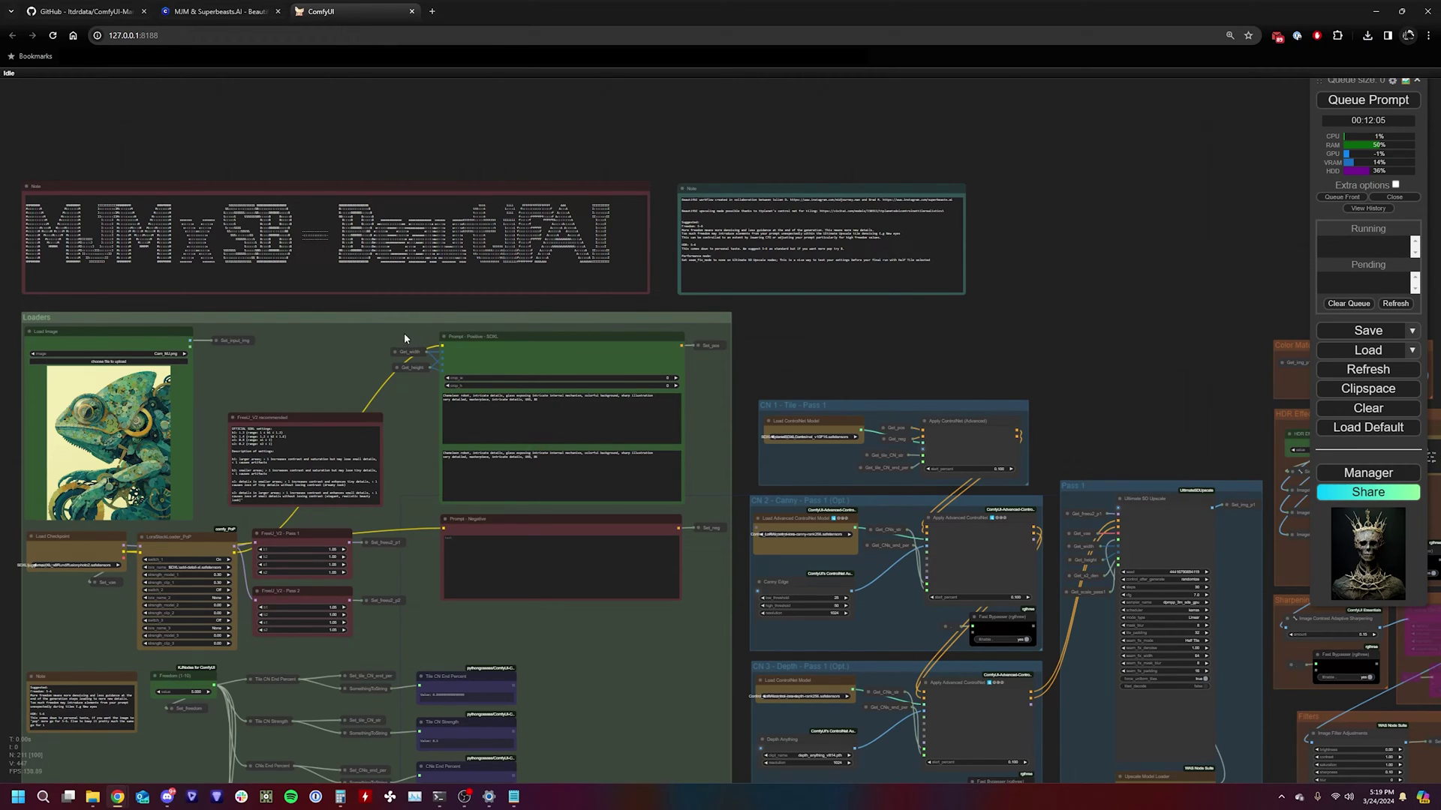
Step: Look at the ComfyUI-Manager GitHub repository and the Manager's options in ComfyUI, including installing missing custom nodes
left_click(78, 13)
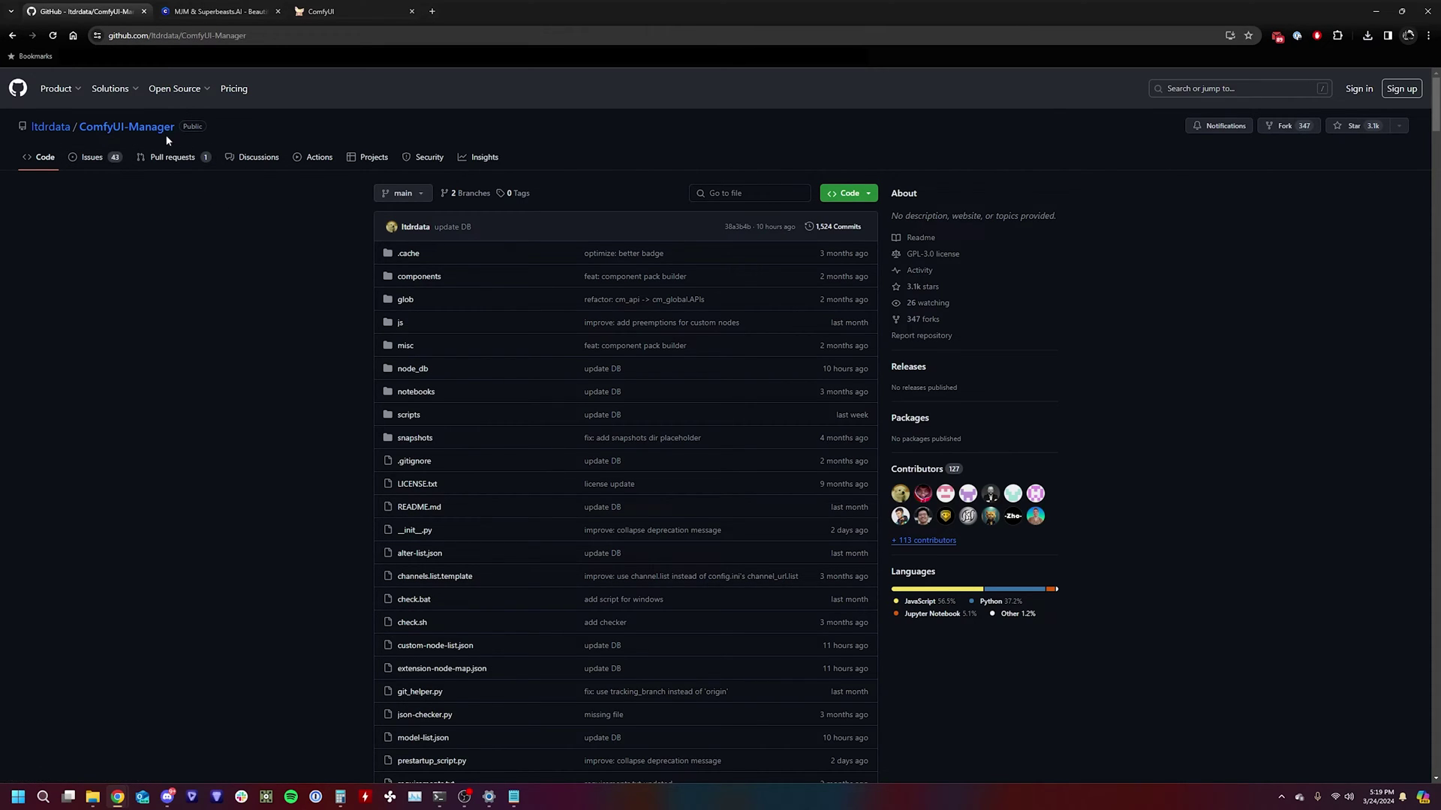
left_click(337, 11)
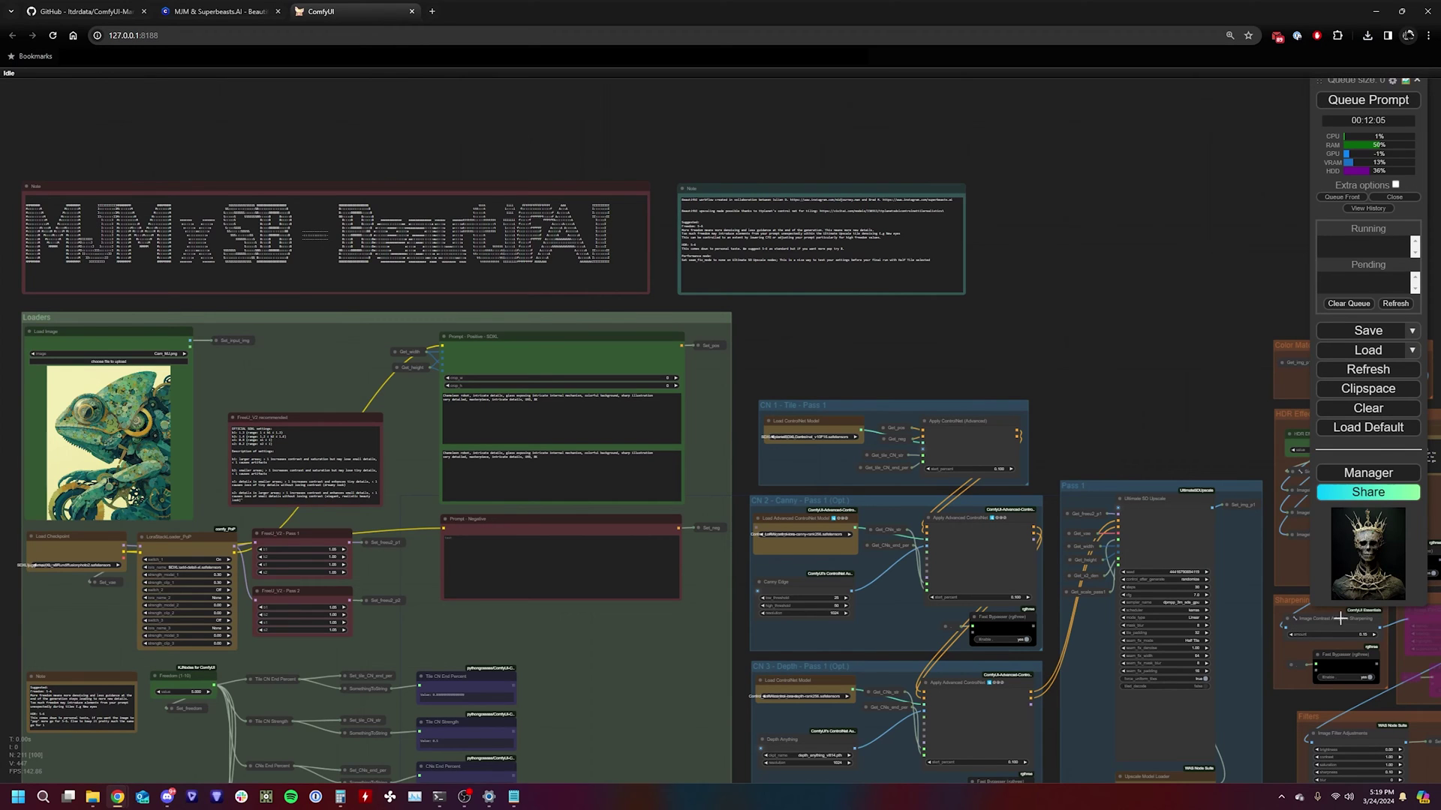
left_click(1357, 474)
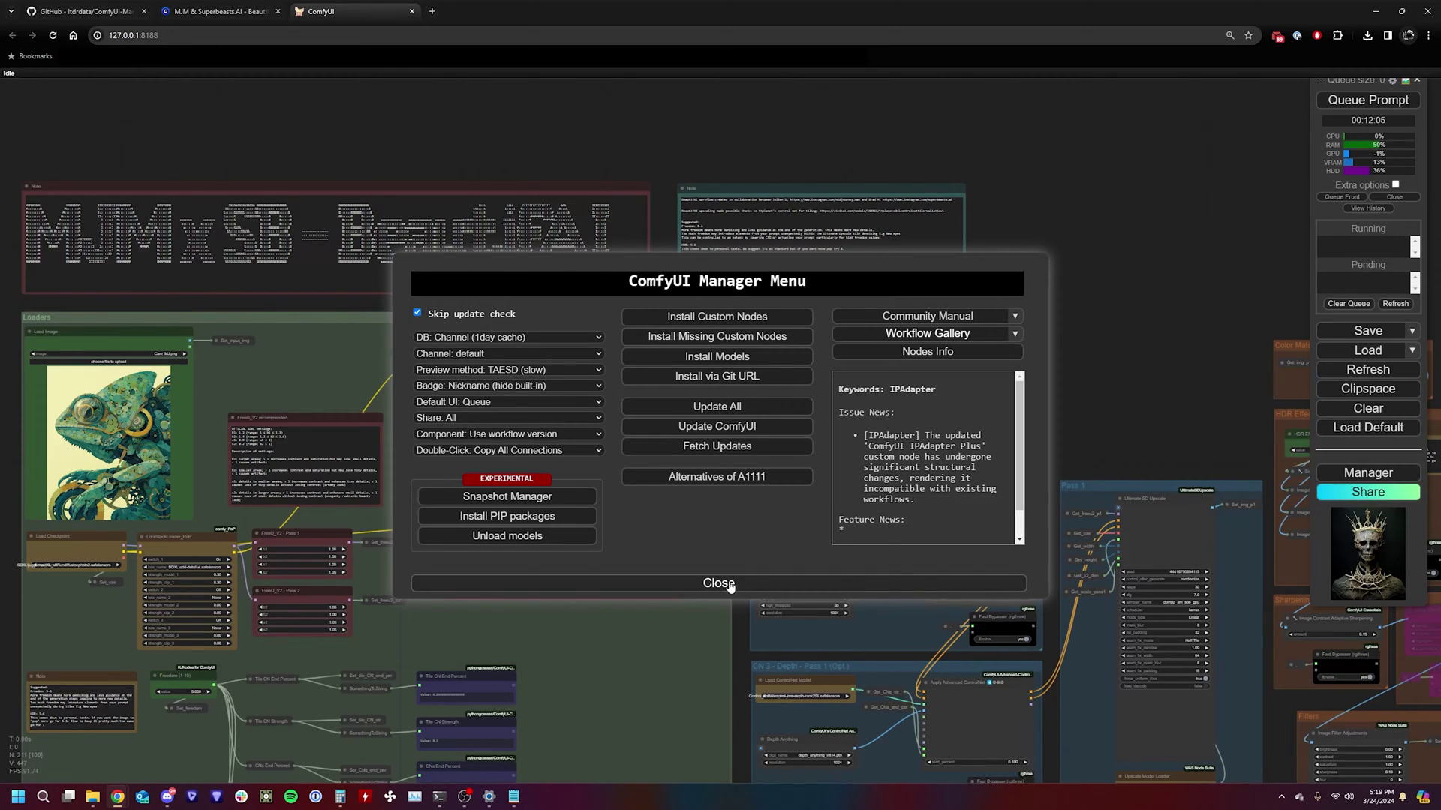
left_click(715, 583)
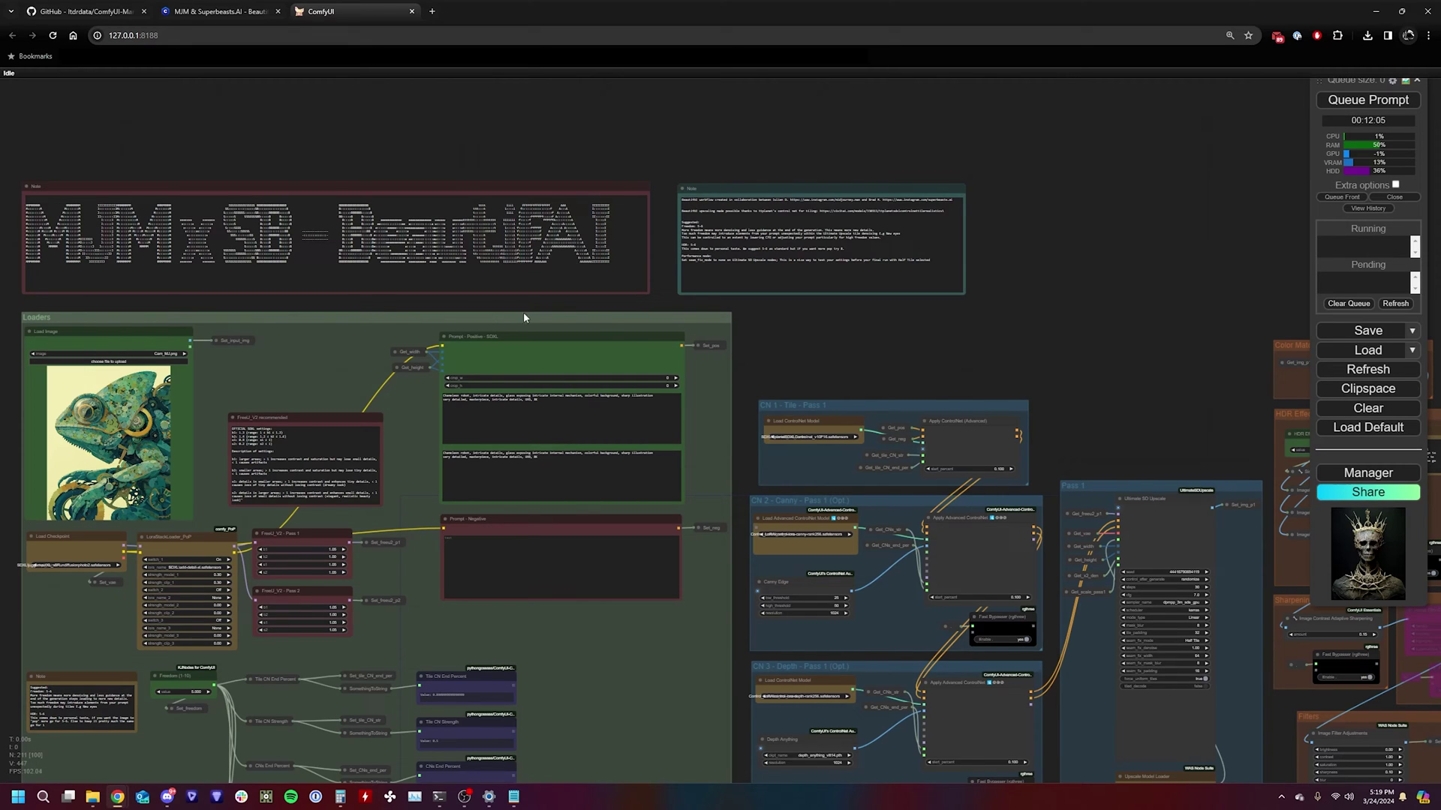
Step: Examine the Loaders group's input image, checkpoint, LoRA stack, FreeU_V2 and prompt nodes
left_click_drag(382, 317, 460, 304)
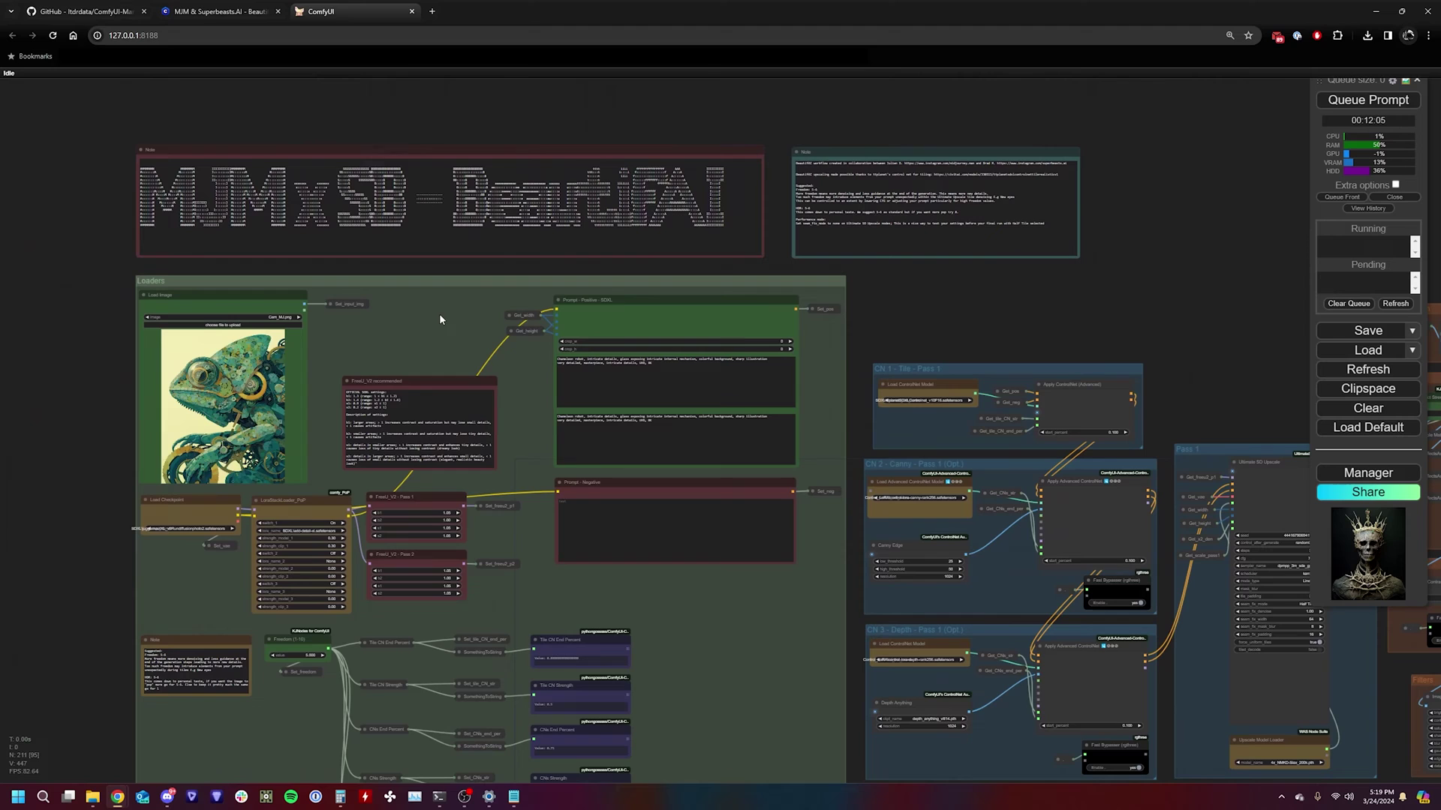
left_click_drag(438, 312, 622, 311)
scroll(416, 394, "up", 7)
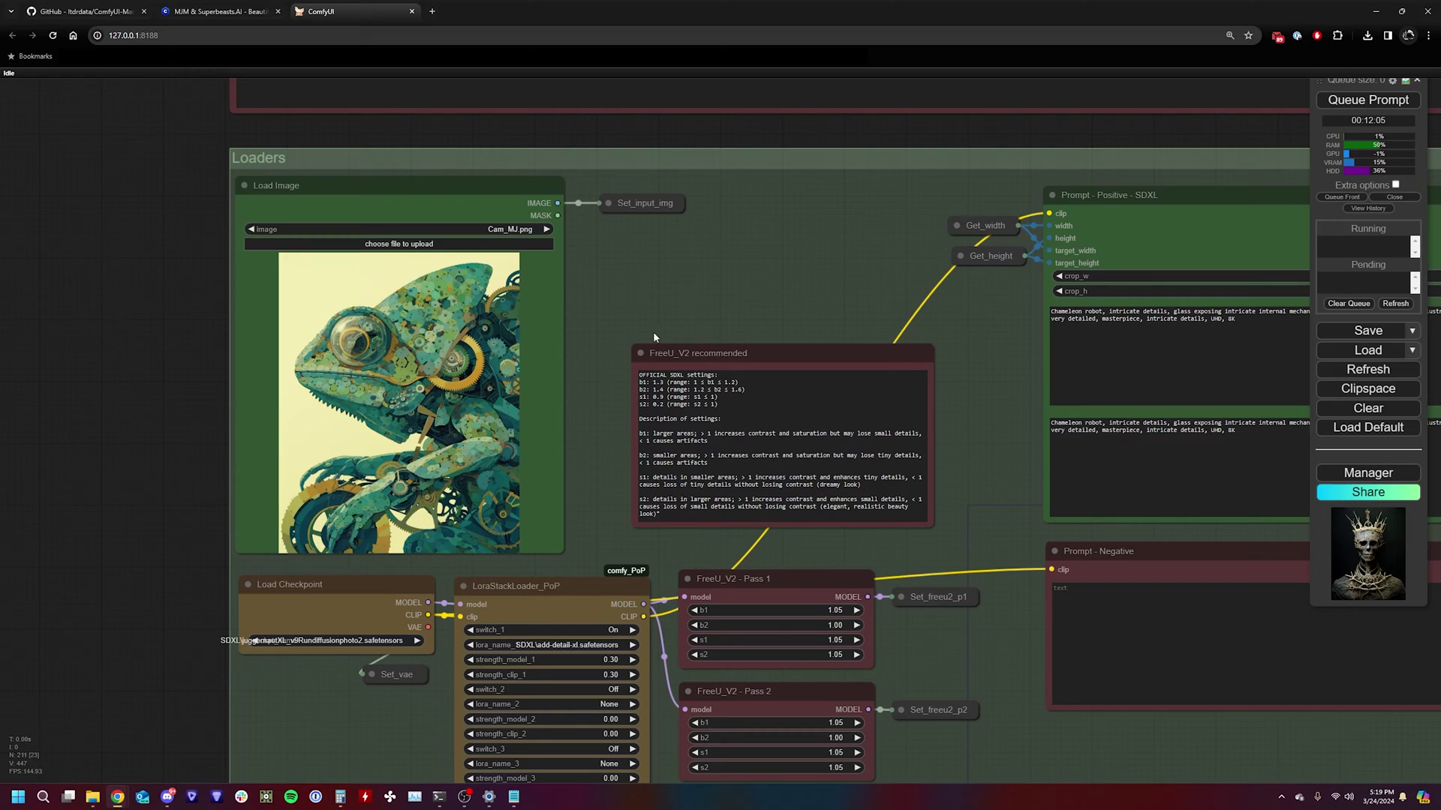
left_click_drag(653, 332, 560, 310)
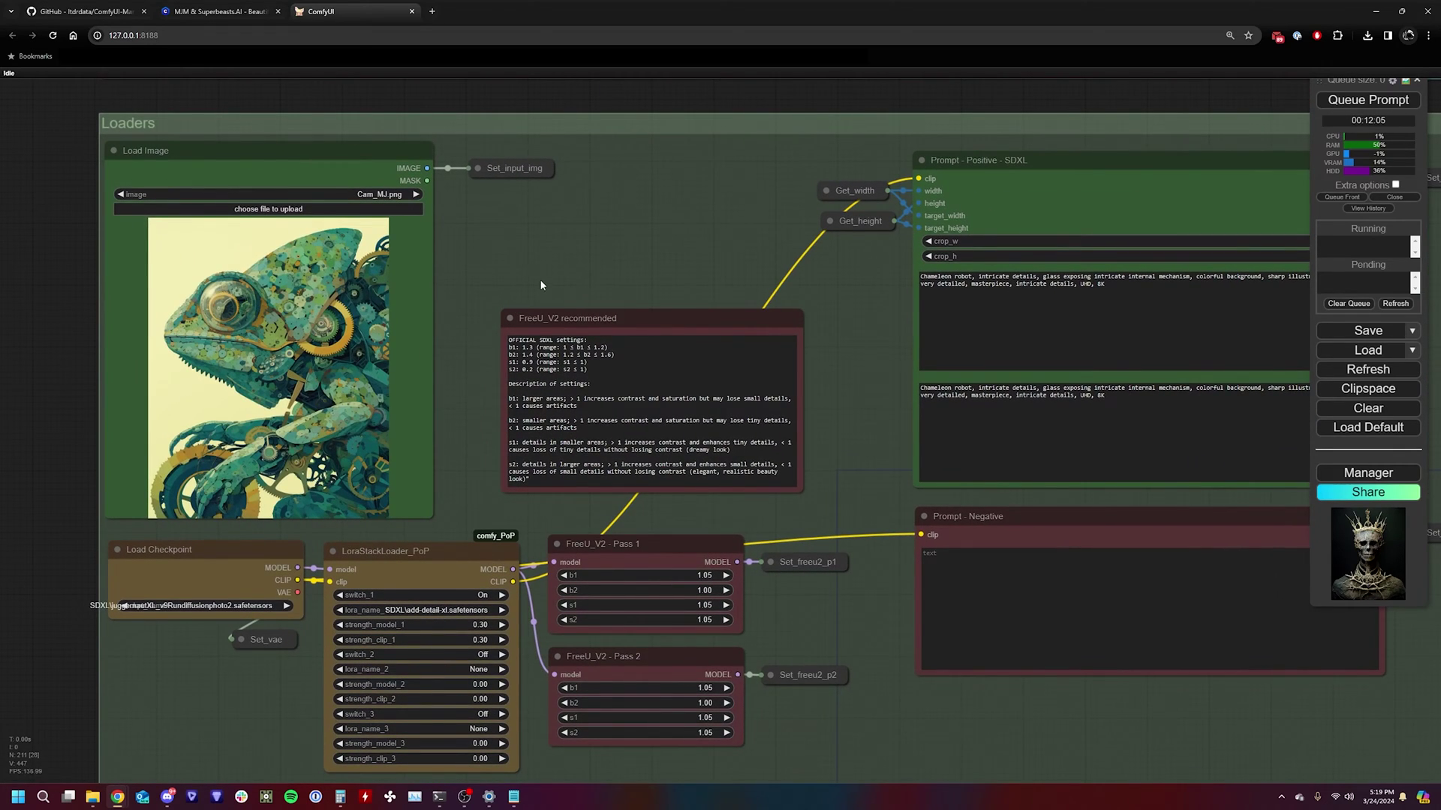
left_click_drag(469, 264, 536, 249)
left_click_drag(250, 654, 305, 554)
scroll(305, 555, "up", 2)
scroll(341, 414, "down", 1)
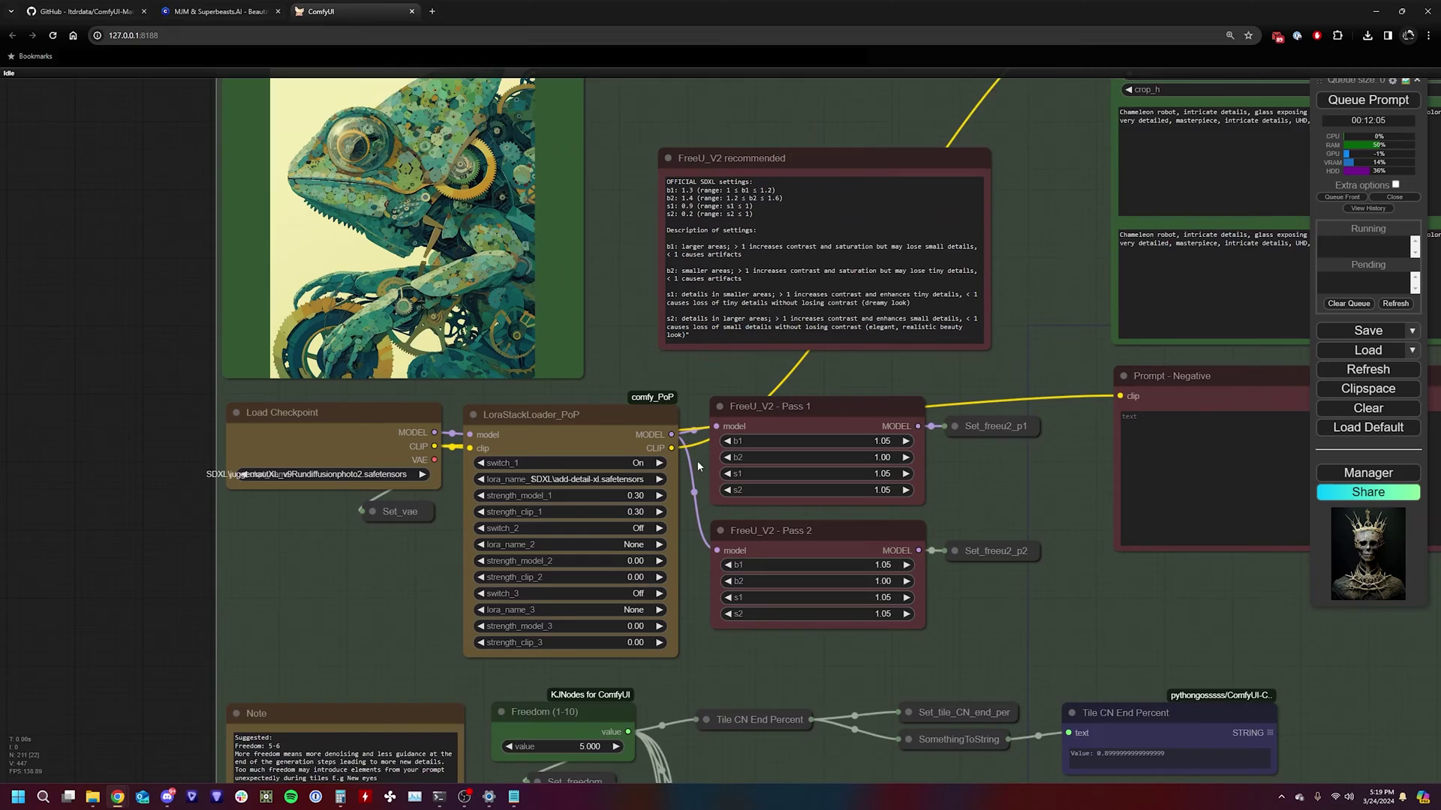
scroll(697, 466, "up", 2)
scroll(576, 632, "down", 3)
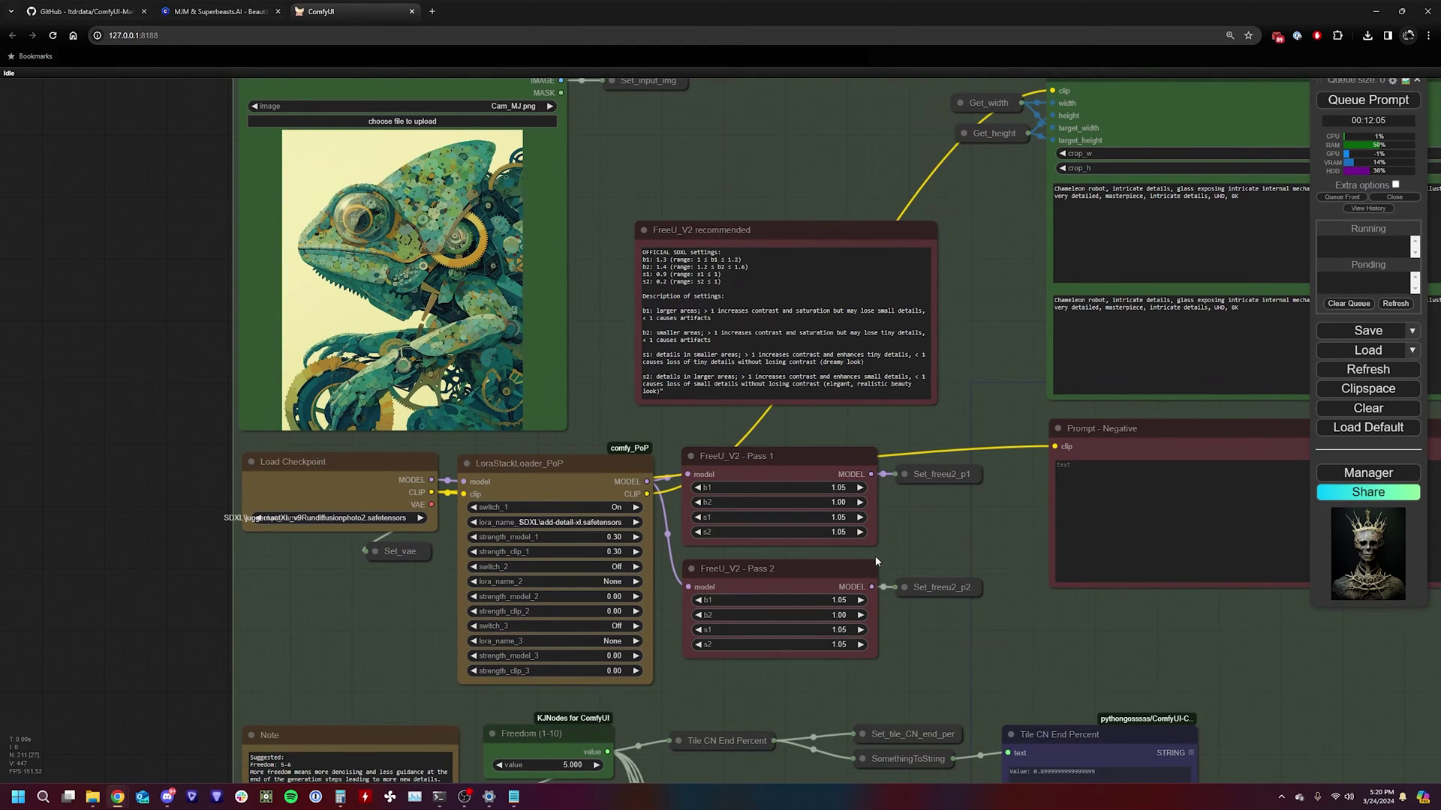
left_click_drag(916, 530, 637, 568)
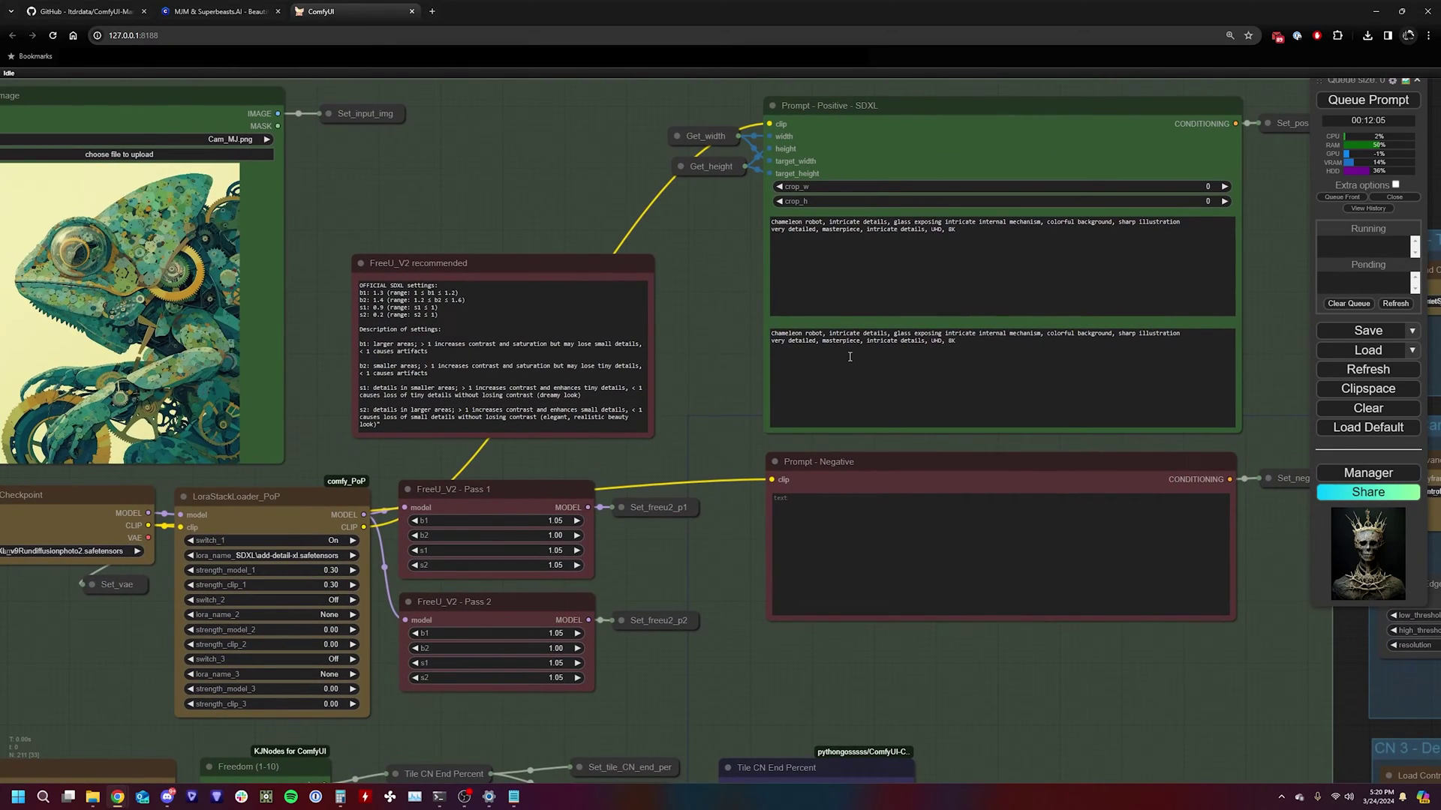
Step: Examine the Freedom node with the values it drives and the scale factors for both passes in the Resolution Calculator group
left_click_drag(718, 433, 801, 201)
scroll(682, 435, "down", 1)
left_click_drag(763, 333, 766, 292)
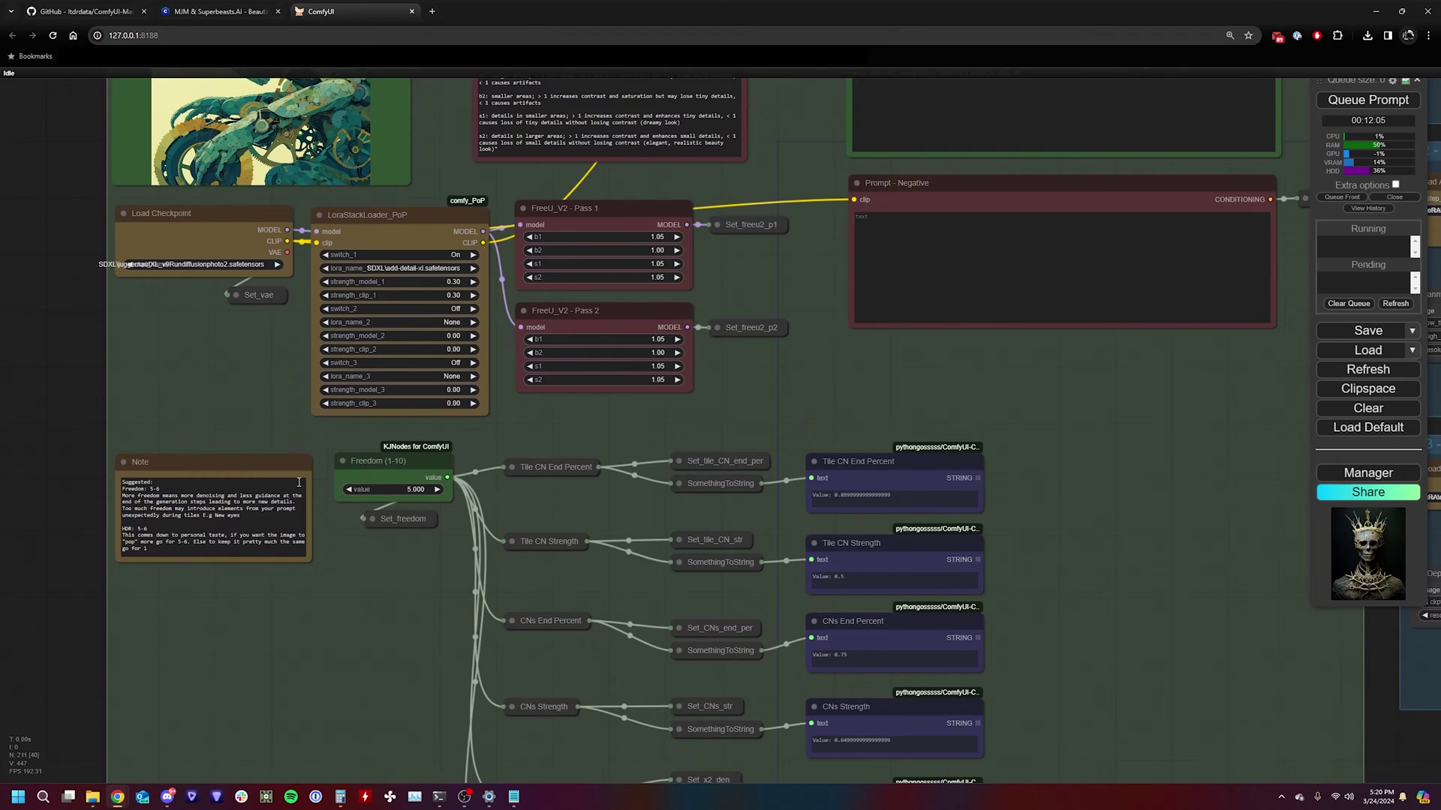
scroll(343, 455, "up", 2)
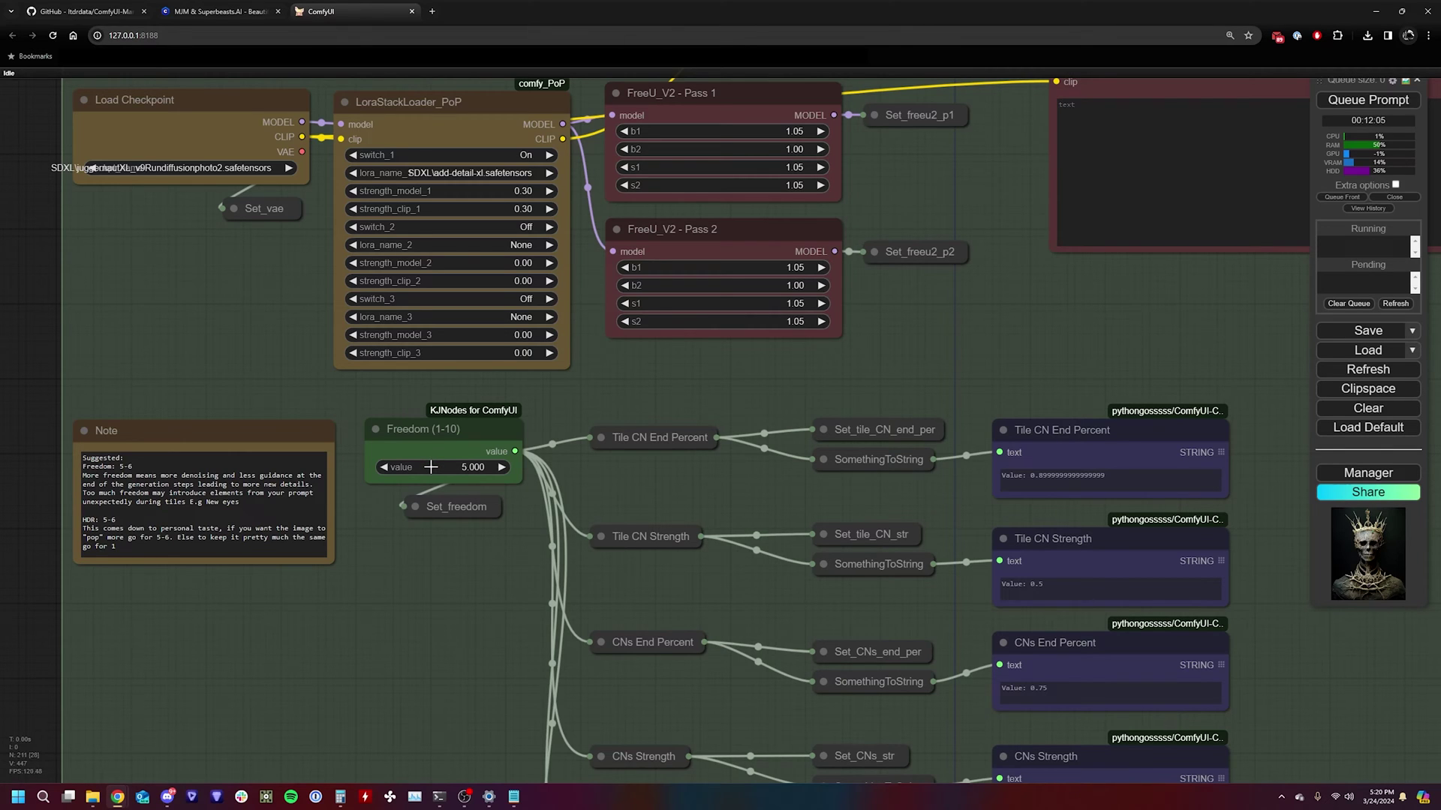
left_click_drag(365, 736, 432, 96)
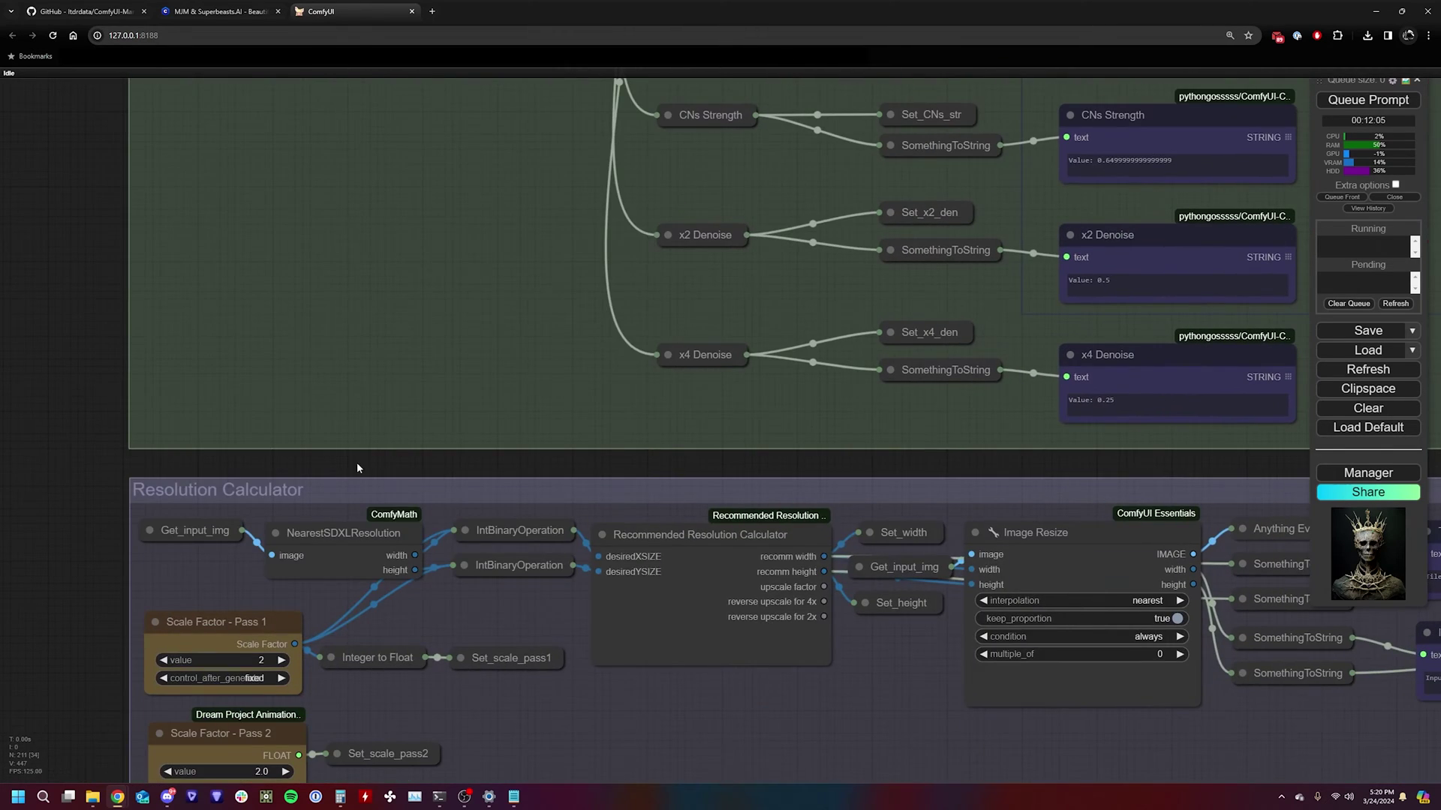
left_click_drag(372, 656, 384, 459)
scroll(268, 483, "up", 4)
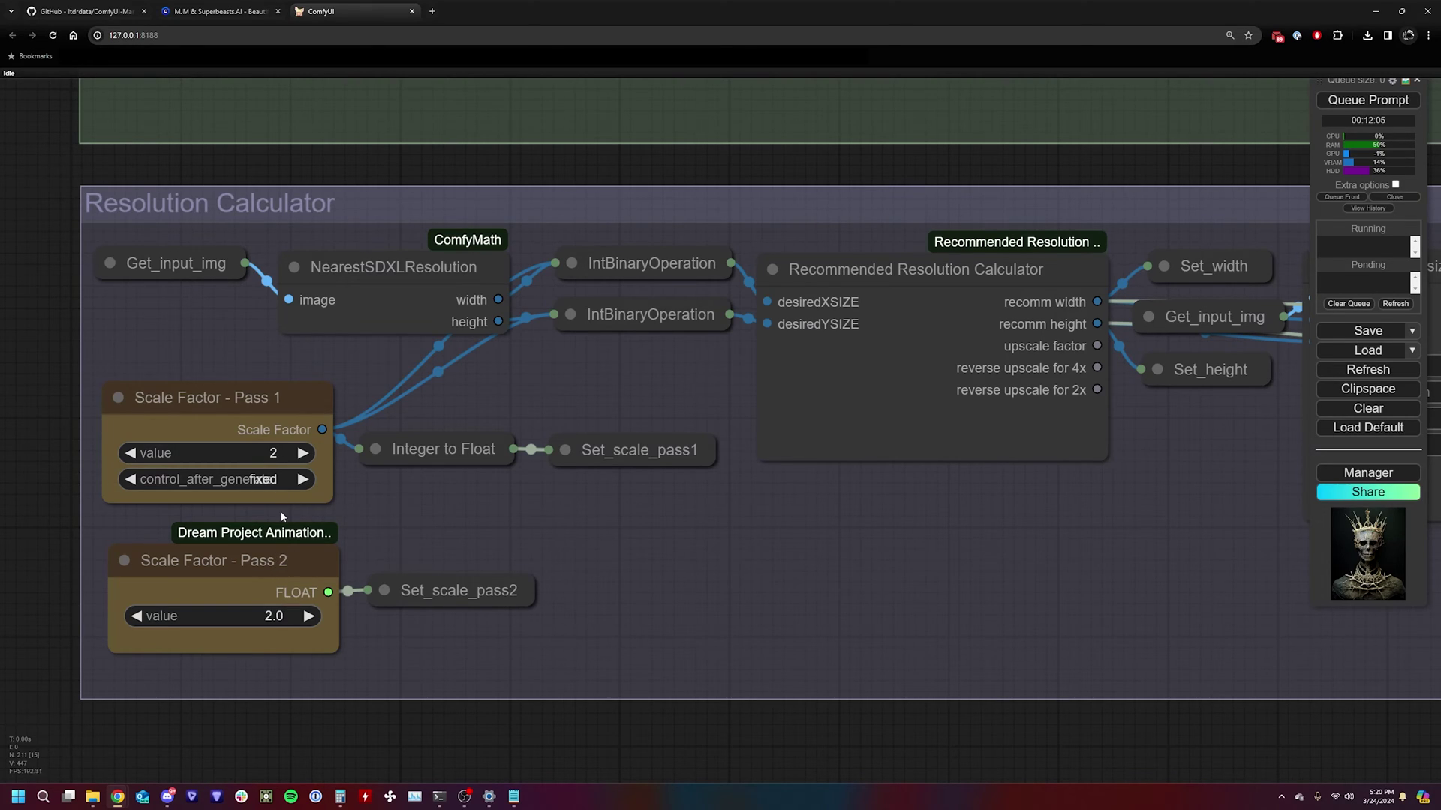
scroll(498, 421, "down", 3)
left_click_drag(498, 421, 509, 632)
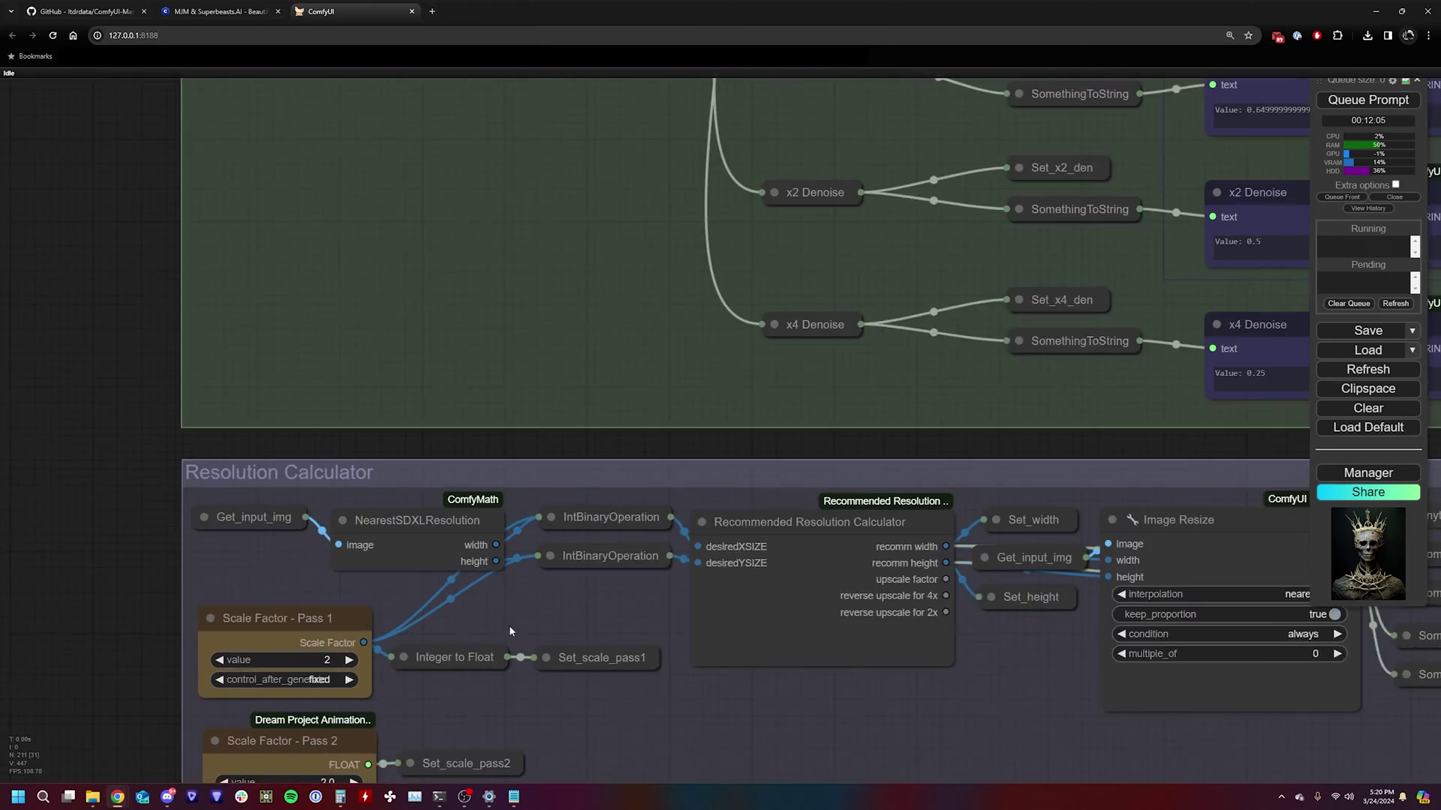
Step: Examine the Freedom (1-10) node together with the suggested values in the note beside it
scroll(531, 311, "down", 1)
left_click_drag(531, 311, 482, 709)
left_click_drag(525, 423, 486, 704)
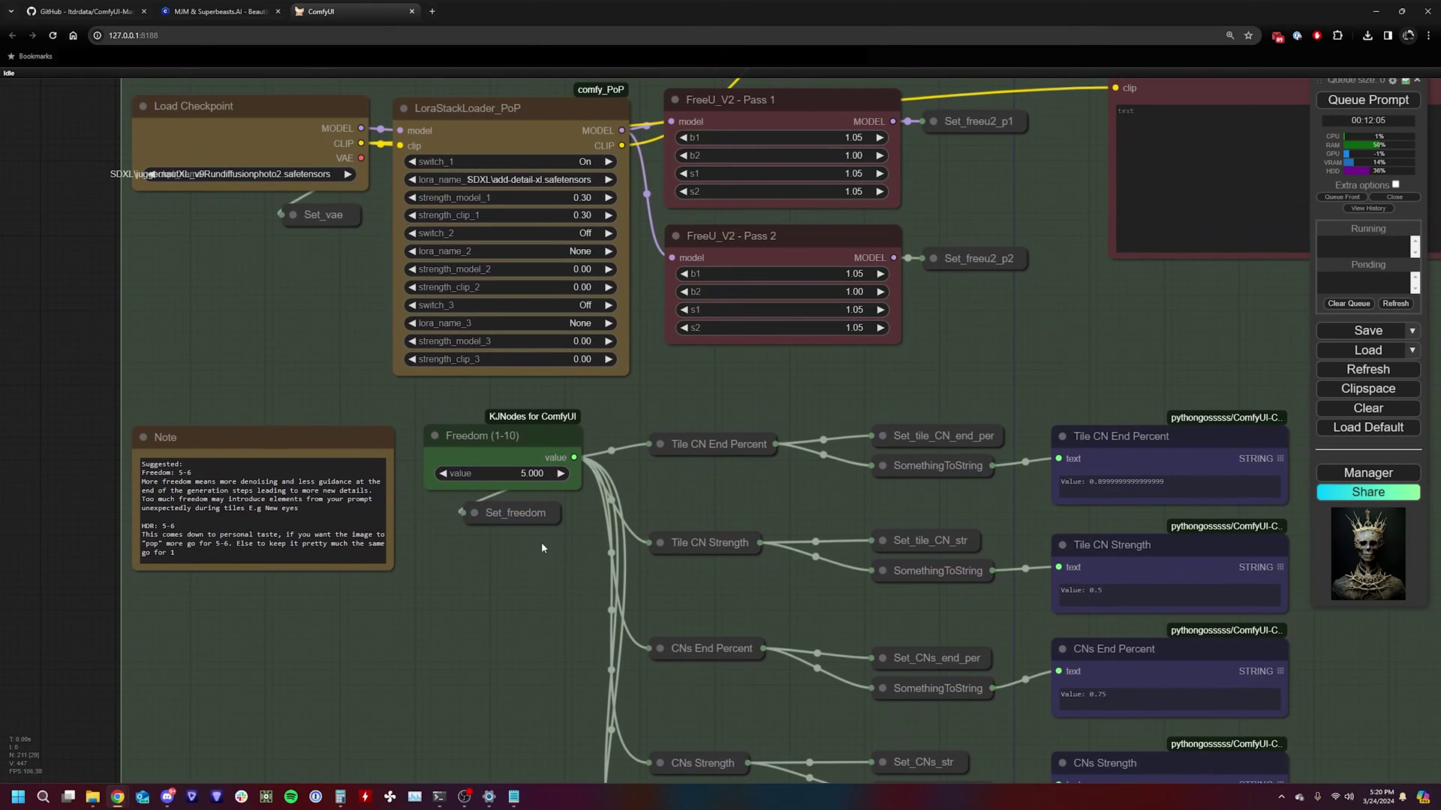
scroll(495, 556, "up", 2)
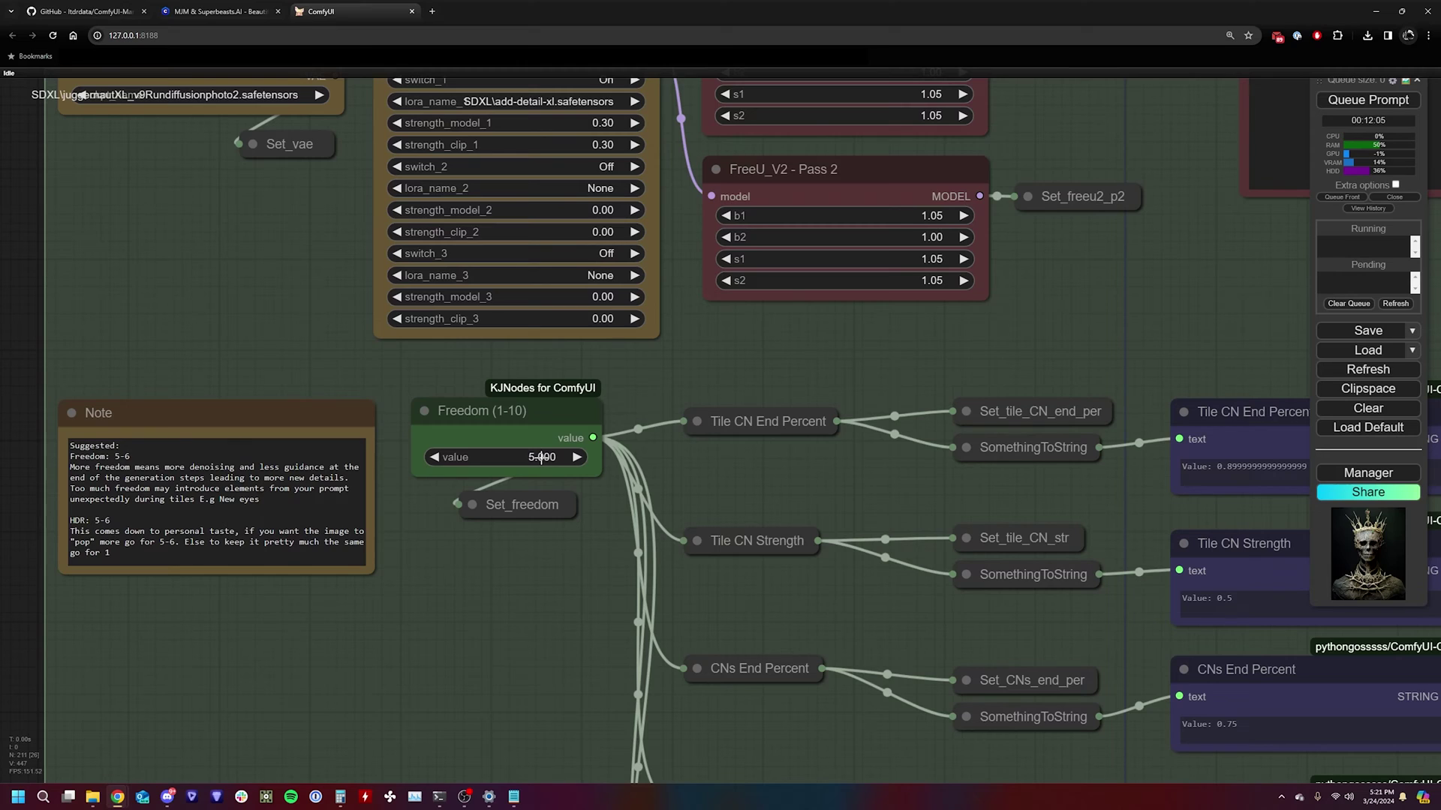
scroll(600, 490, "down", 3)
Step: Look over the Tile, Canny and Depth ControlNet groups of Pass 1
left_click_drag(814, 480, 534, 554)
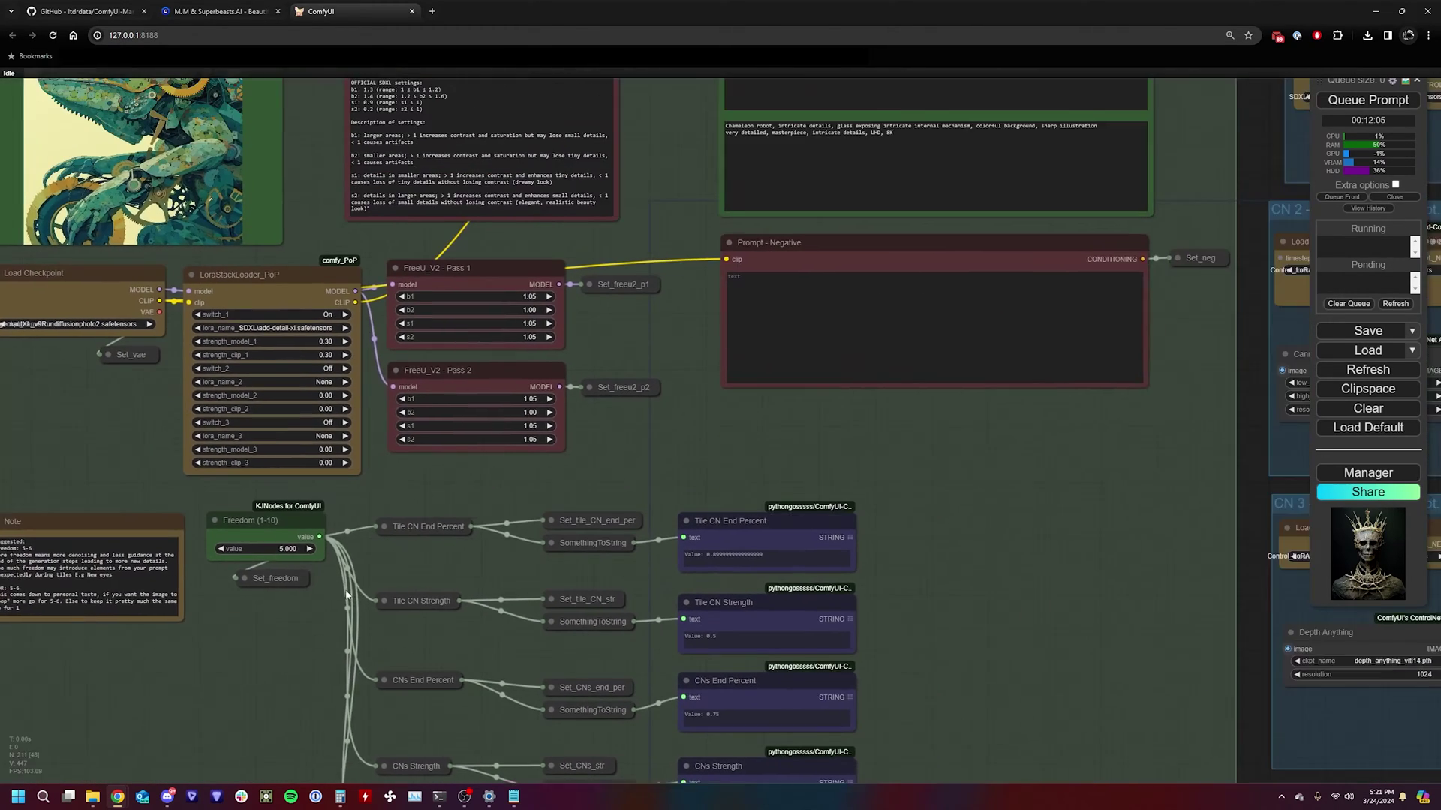
scroll(540, 539, "down", 3)
left_click_drag(934, 489, 646, 491)
left_click_drag(724, 454, 469, 535)
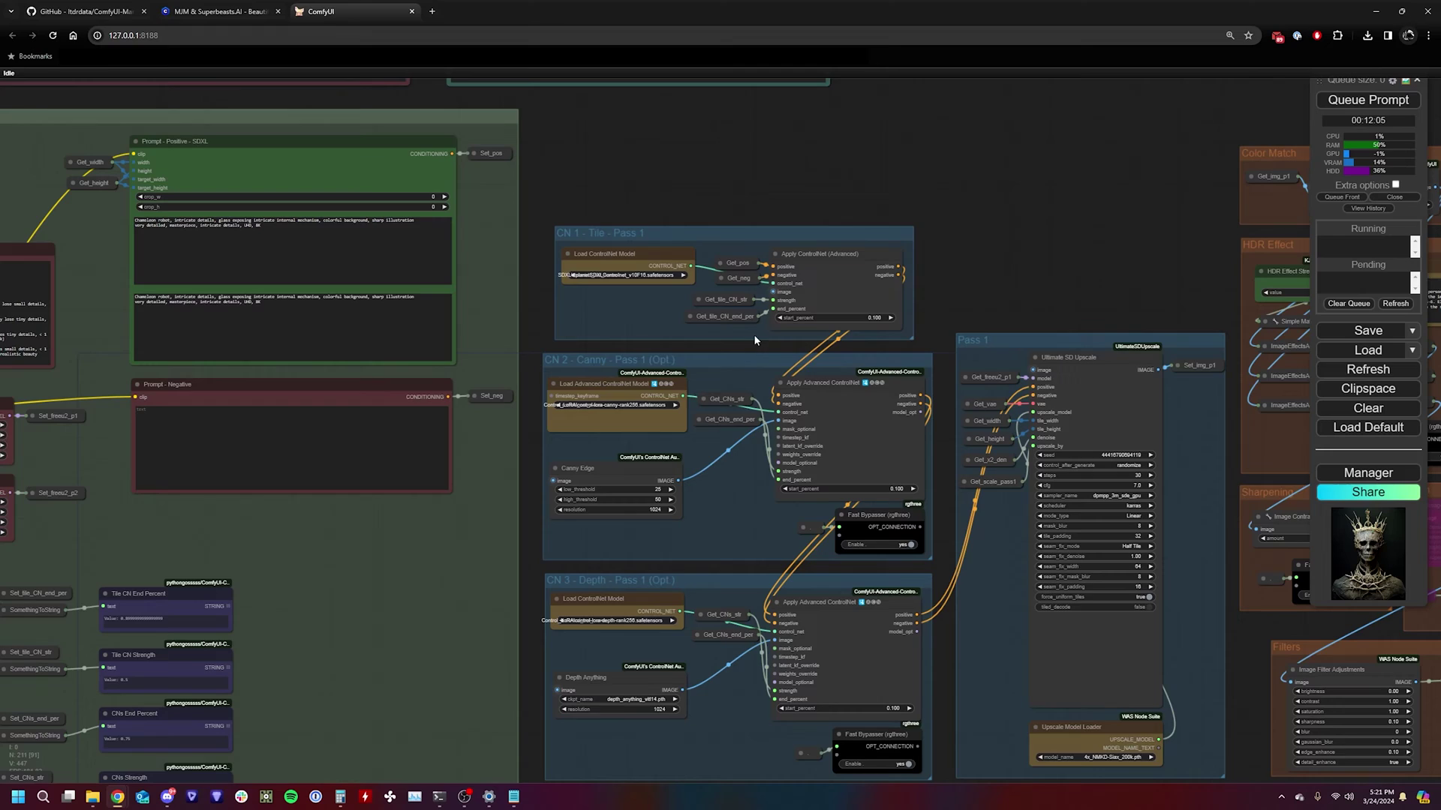
left_click_drag(754, 336, 751, 326)
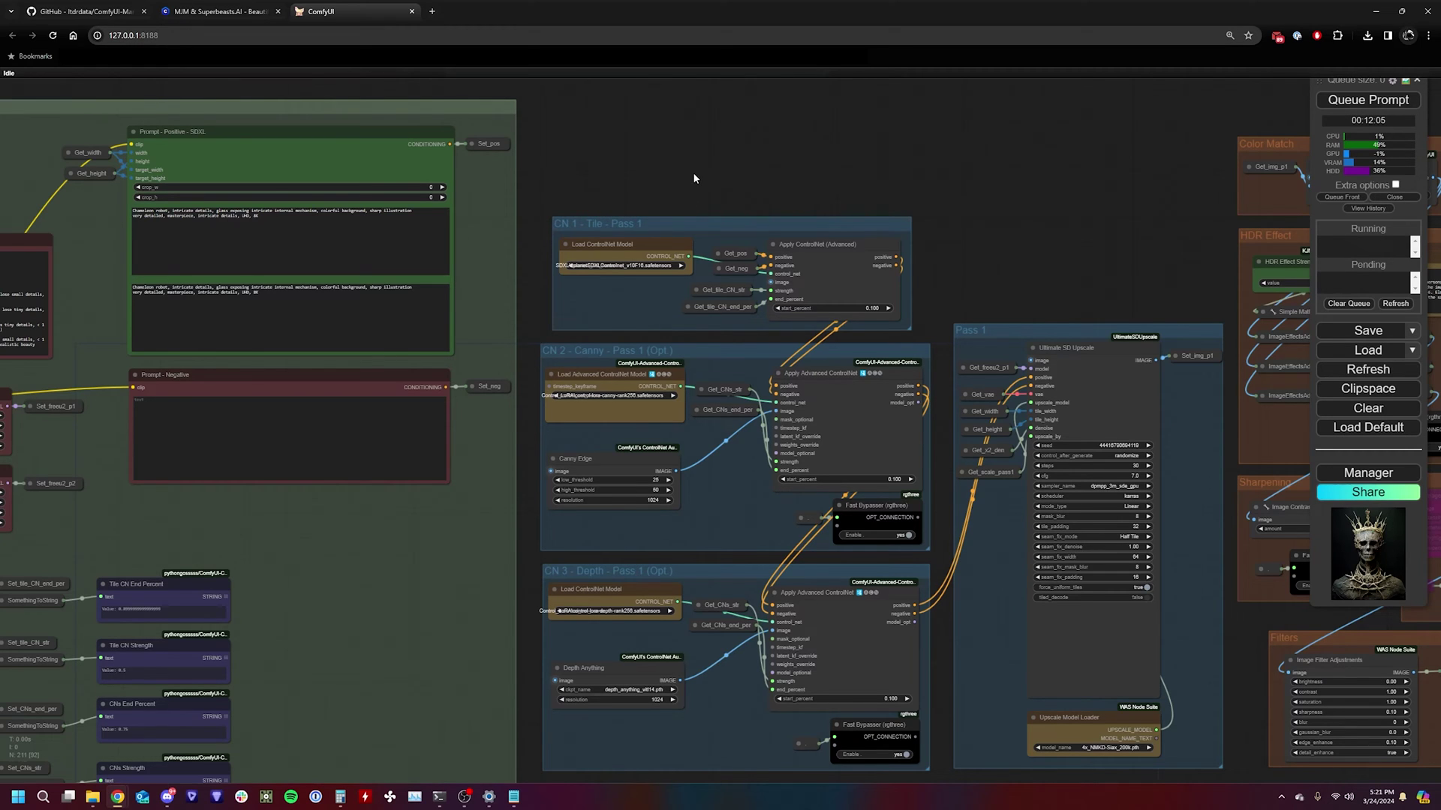
scroll(692, 177, "down", 1)
left_click_drag(691, 177, 675, 85)
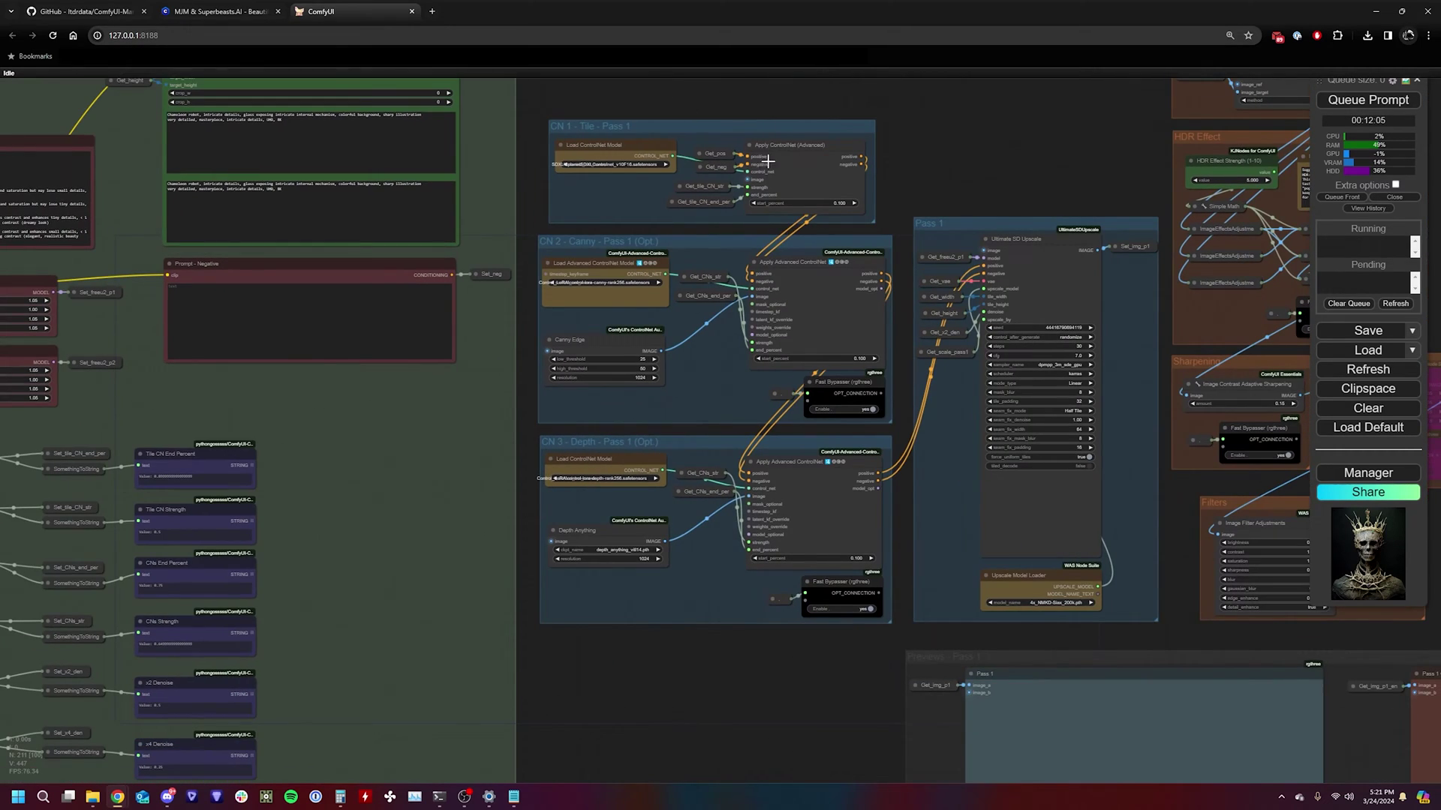
left_click_drag(813, 209, 661, 193)
Step: Examine the Ultimate SD Upscale settings and the Upscale Model Loader in the Pass 1 group
scroll(833, 285, "up", 1)
left_click_drag(898, 375, 747, 278)
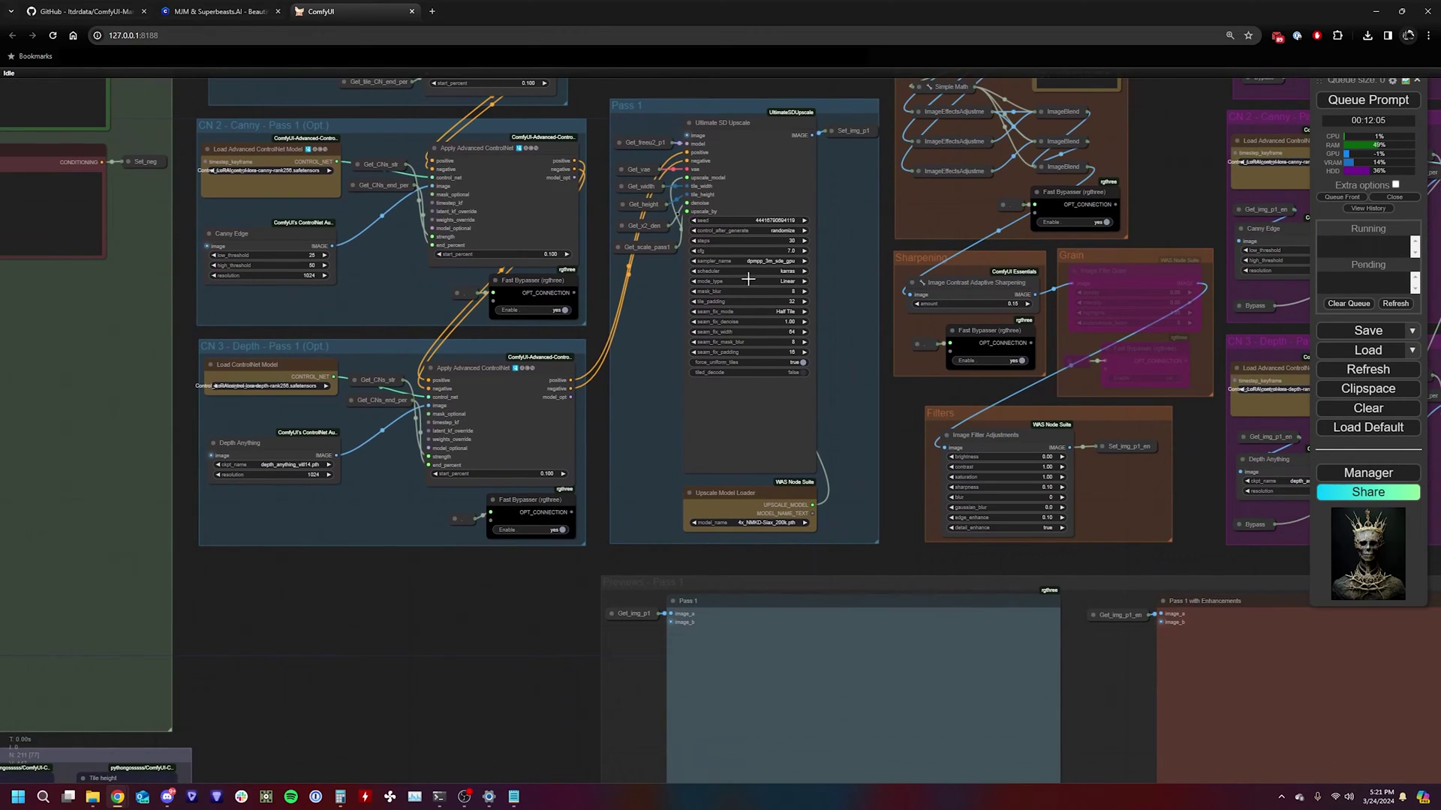
left_click_drag(860, 270, 738, 251)
scroll(736, 436, "up", 4)
scroll(737, 420, "up", 1)
left_click_drag(737, 420, 755, 394)
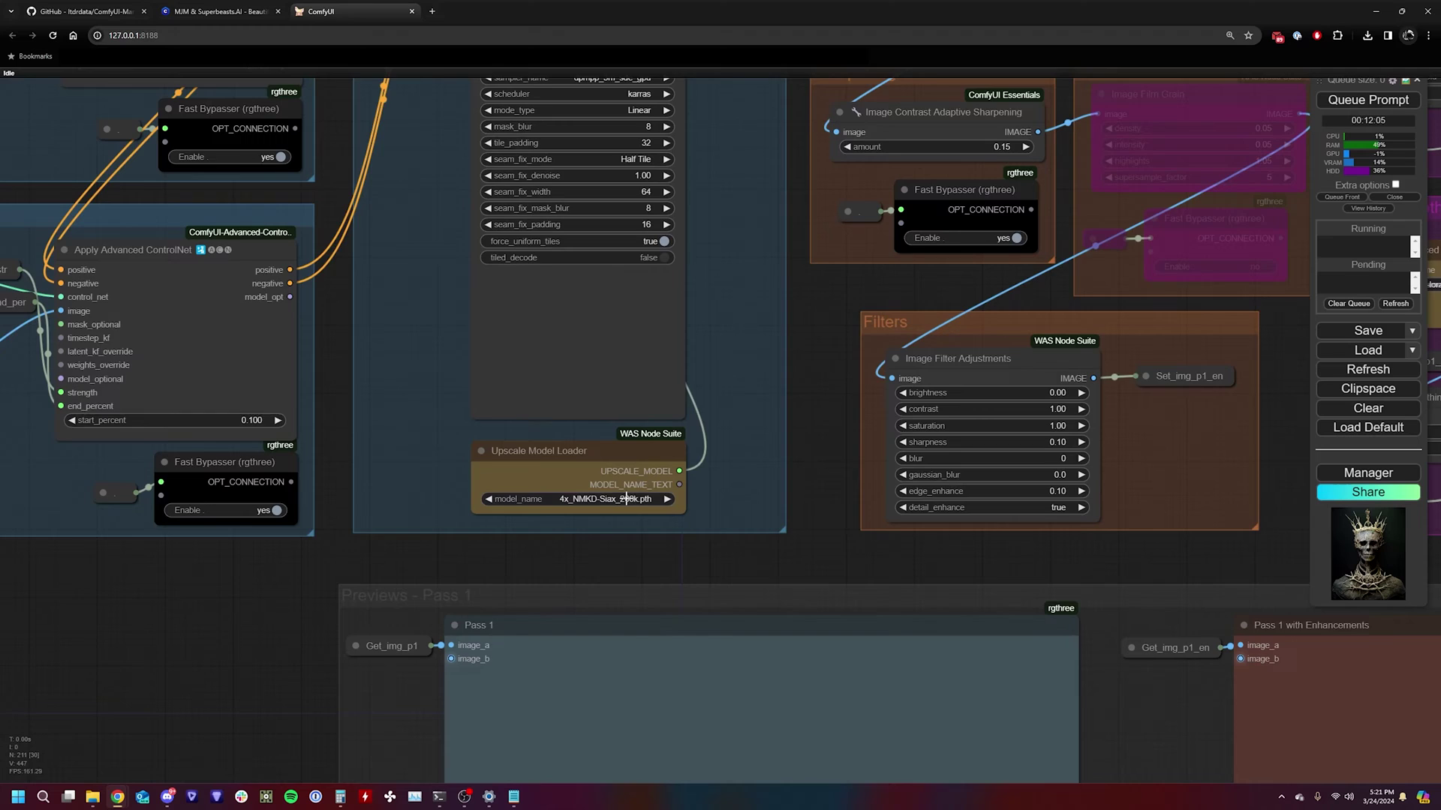
scroll(626, 499, "down", 4)
Step: Examine the first pass's Color Match and HDR Effect groups, toggling the HDR Effect's Fast Bypasser off and back on
left_click_drag(673, 412, 537, 563)
left_click_drag(605, 452, 537, 558)
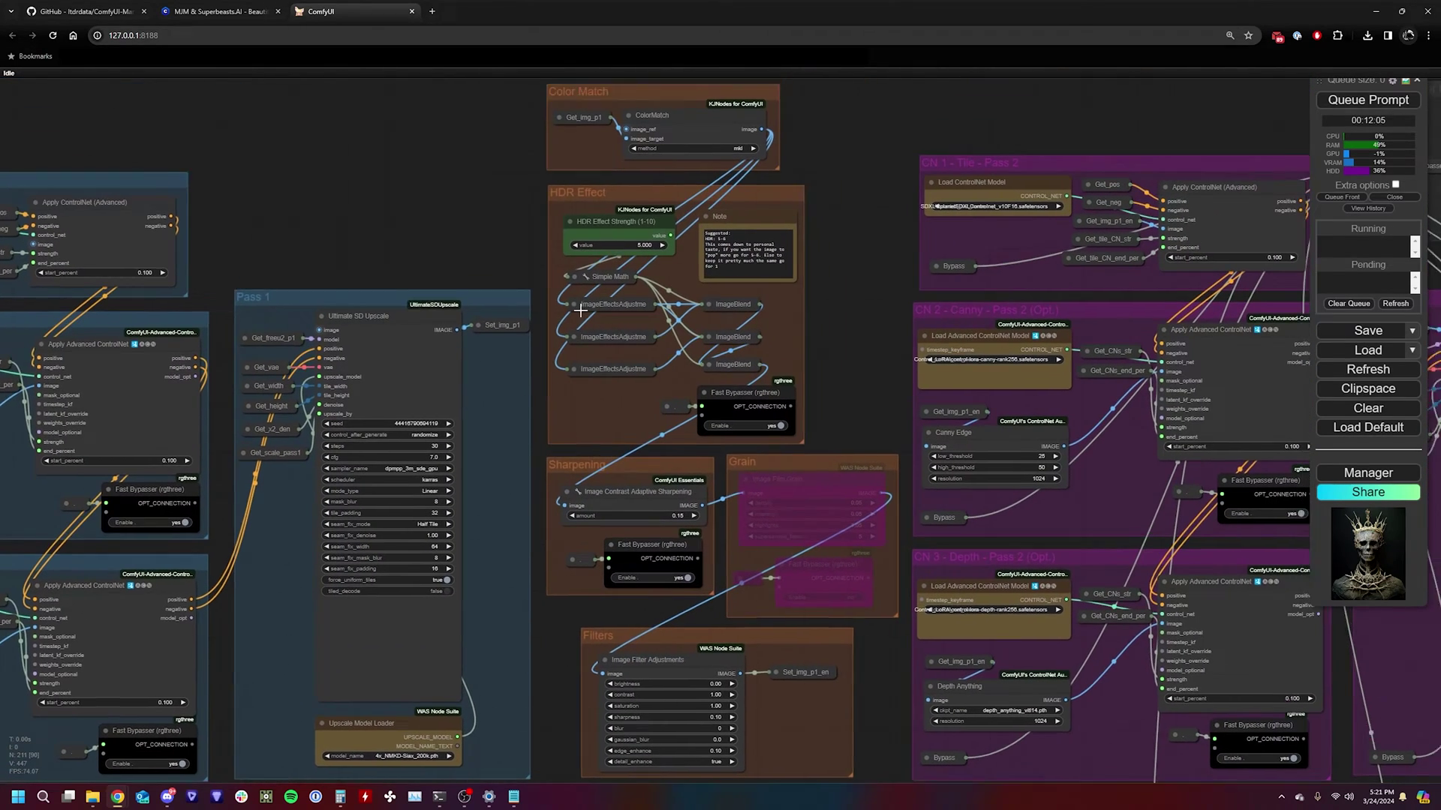
left_click_drag(580, 311, 526, 368)
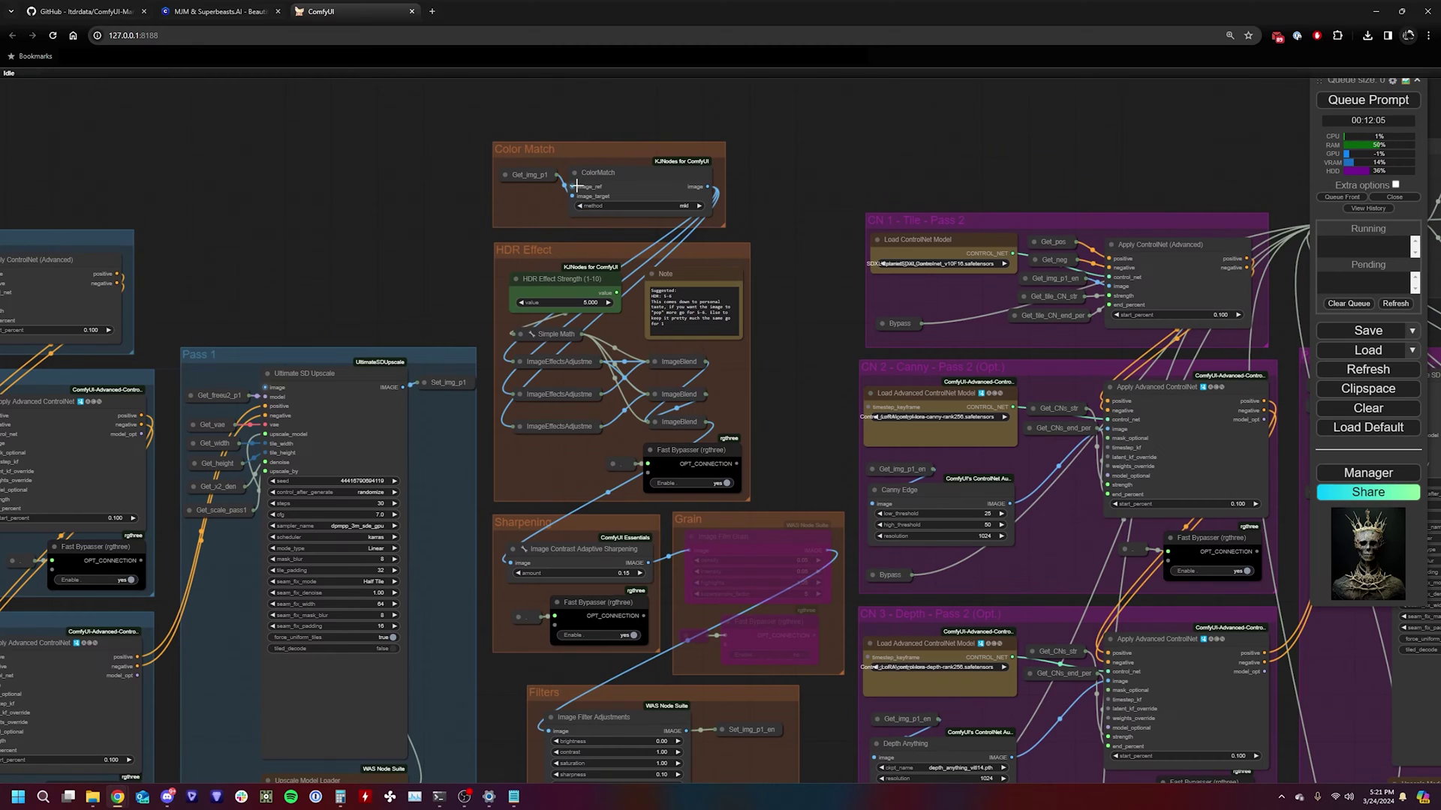
scroll(556, 294, "up", 3)
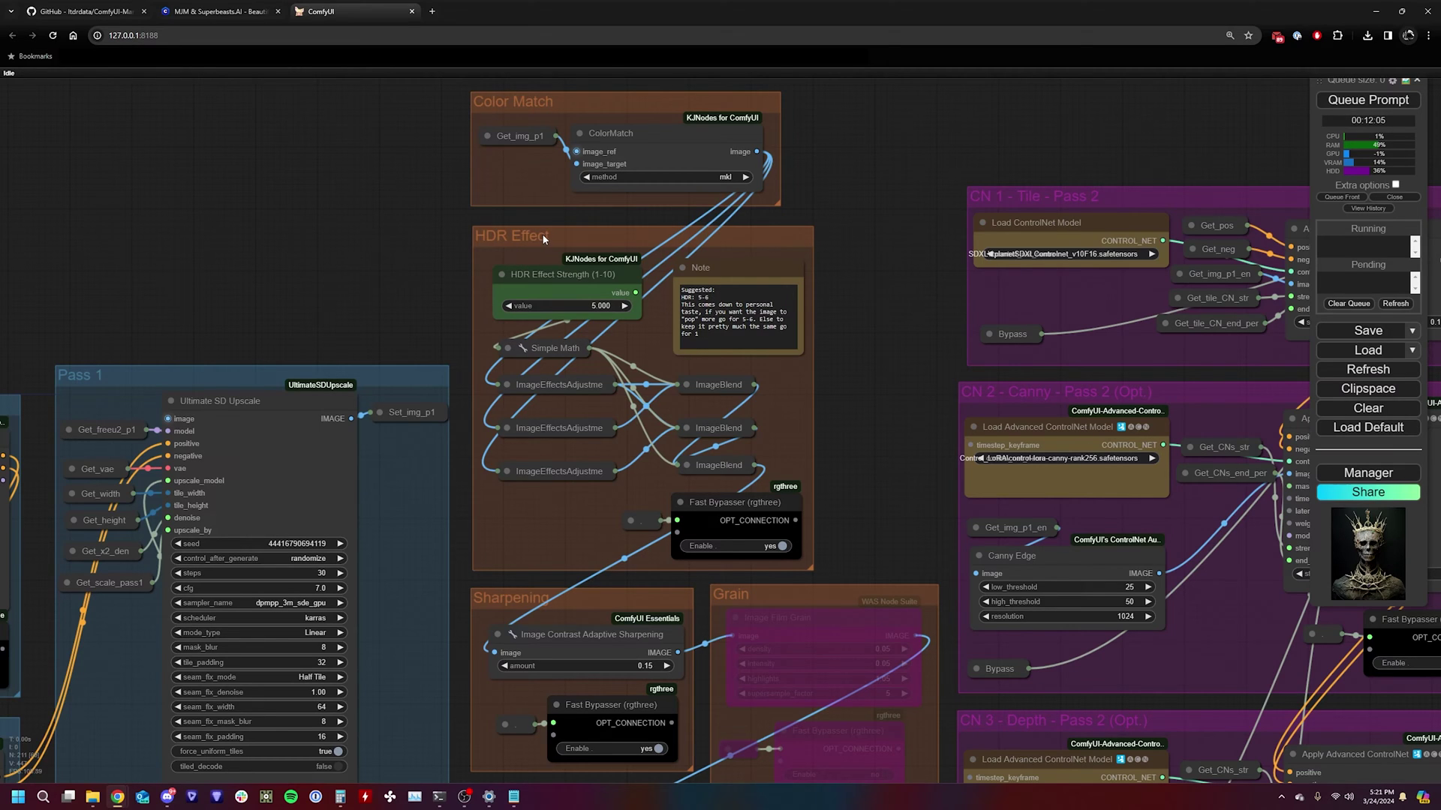
scroll(668, 335, "up", 2)
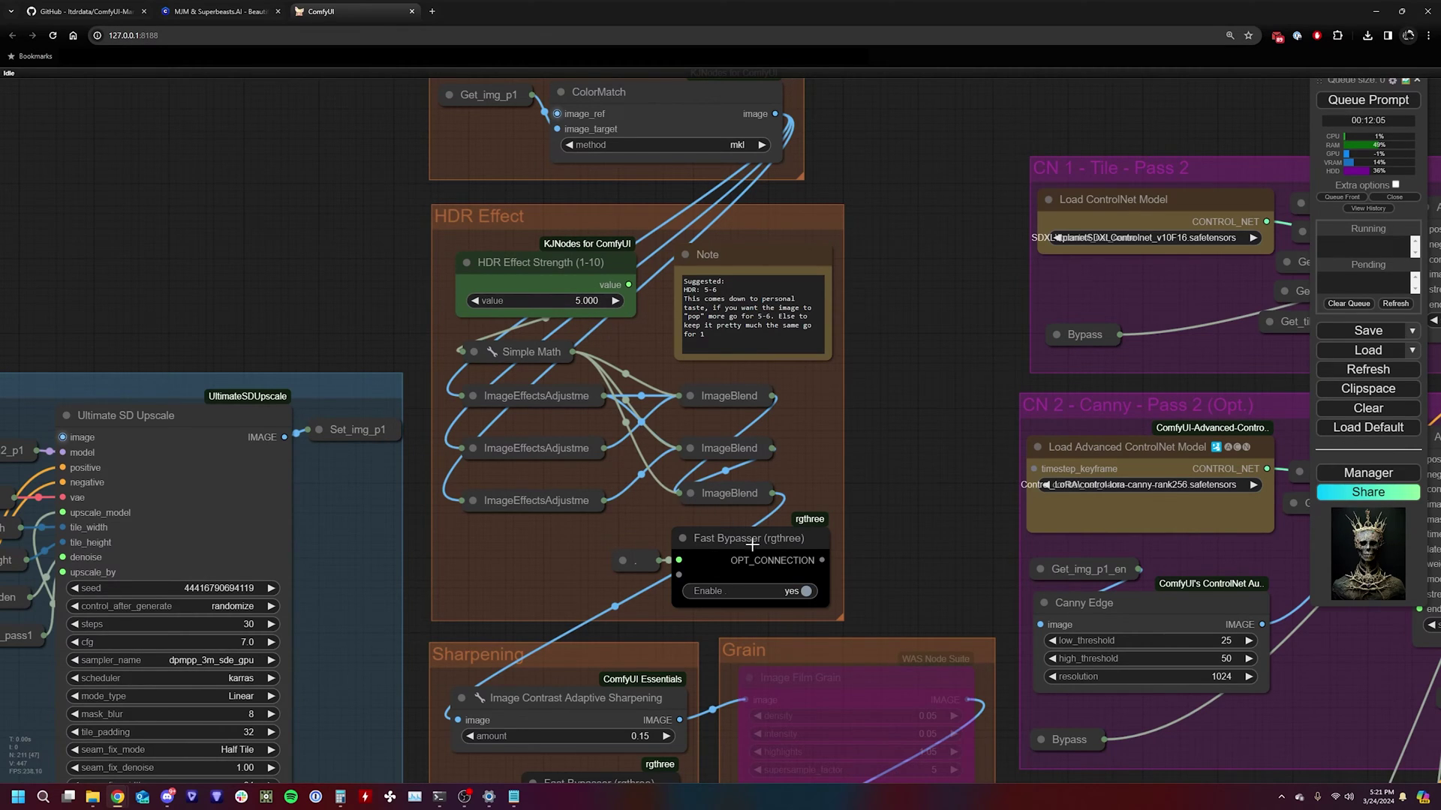
left_click(801, 592)
left_click(800, 592)
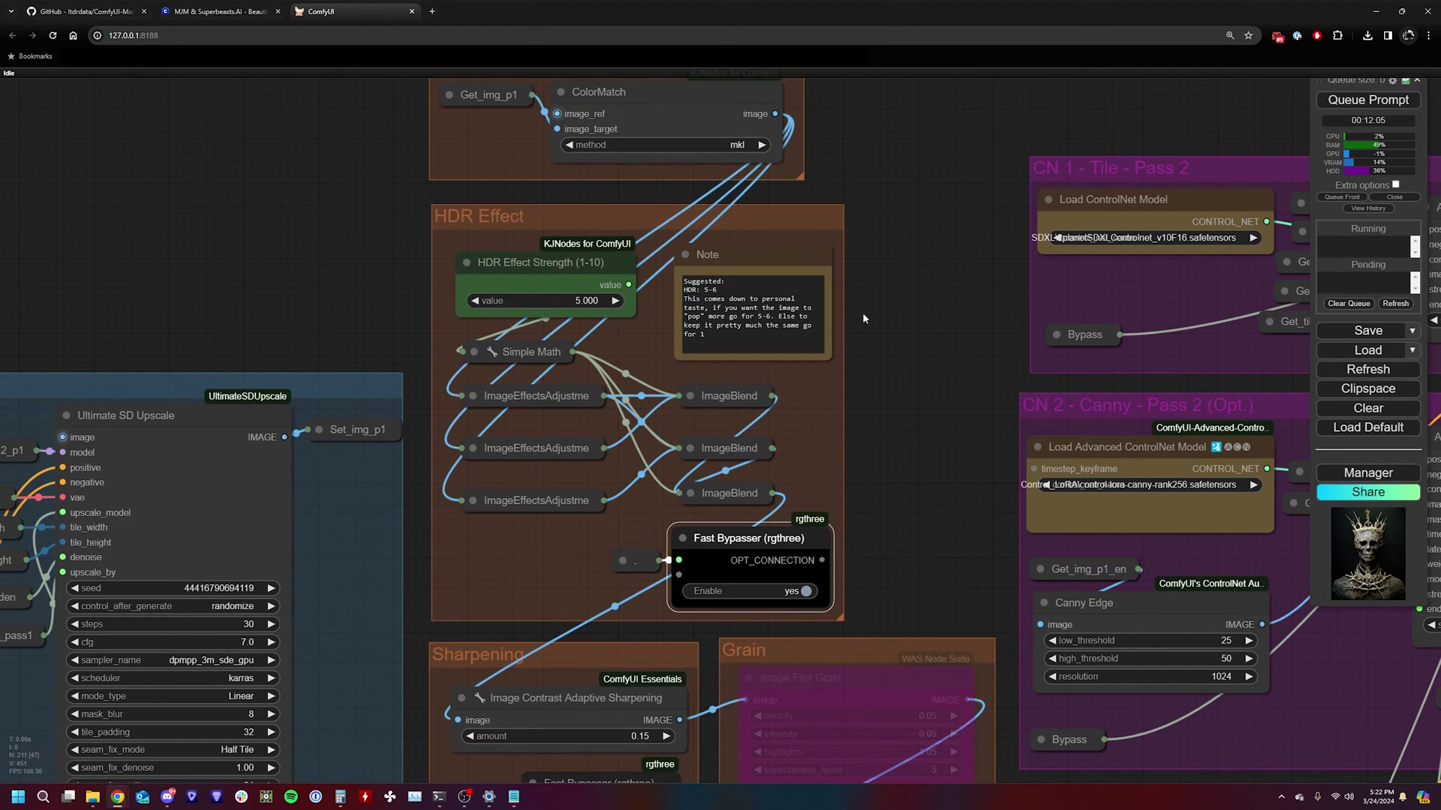
Step: Examine the first pass's Sharpening, Grain and Filters groups with their bypassers and adjustment settings
left_click_drag(643, 683, 618, 417)
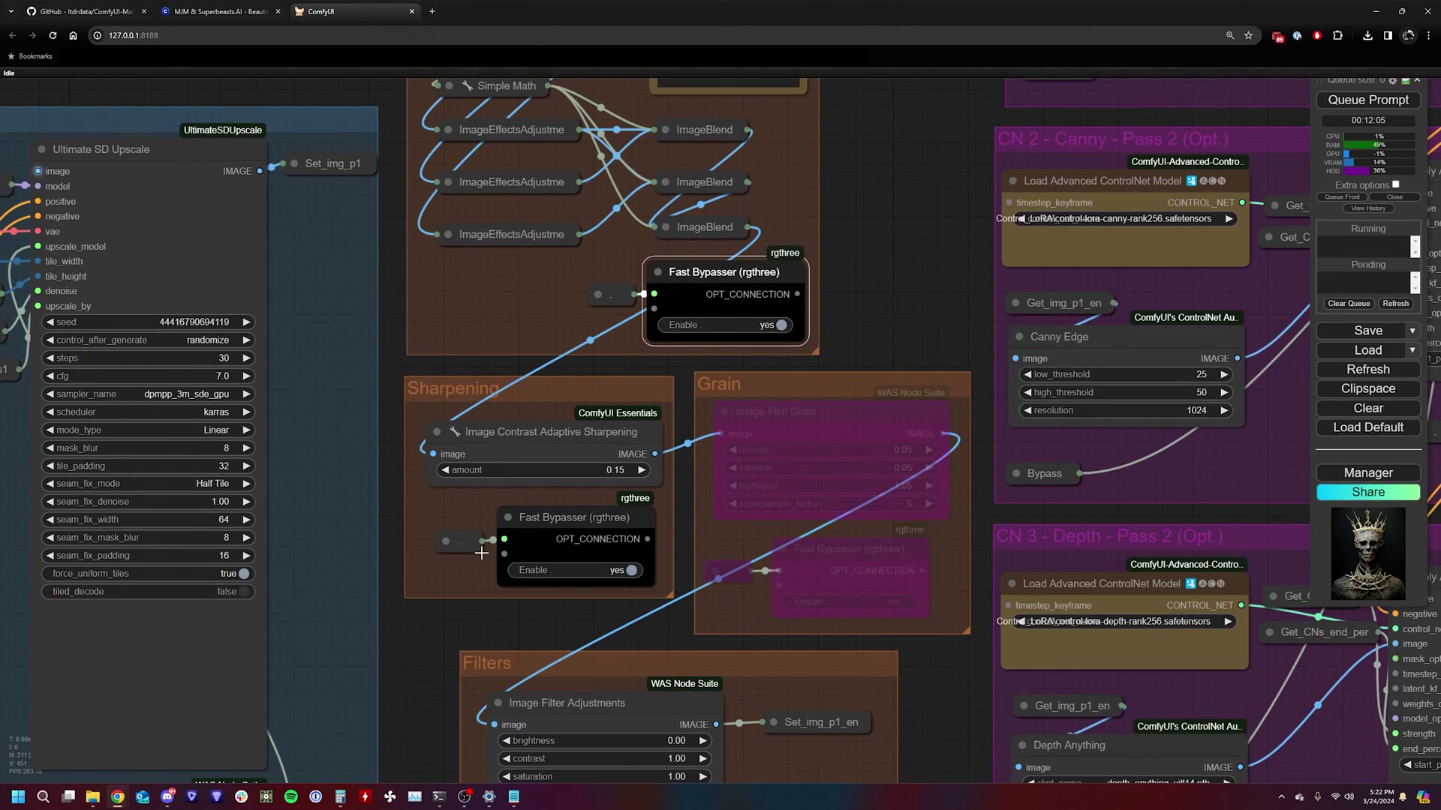
left_click_drag(615, 583, 575, 455)
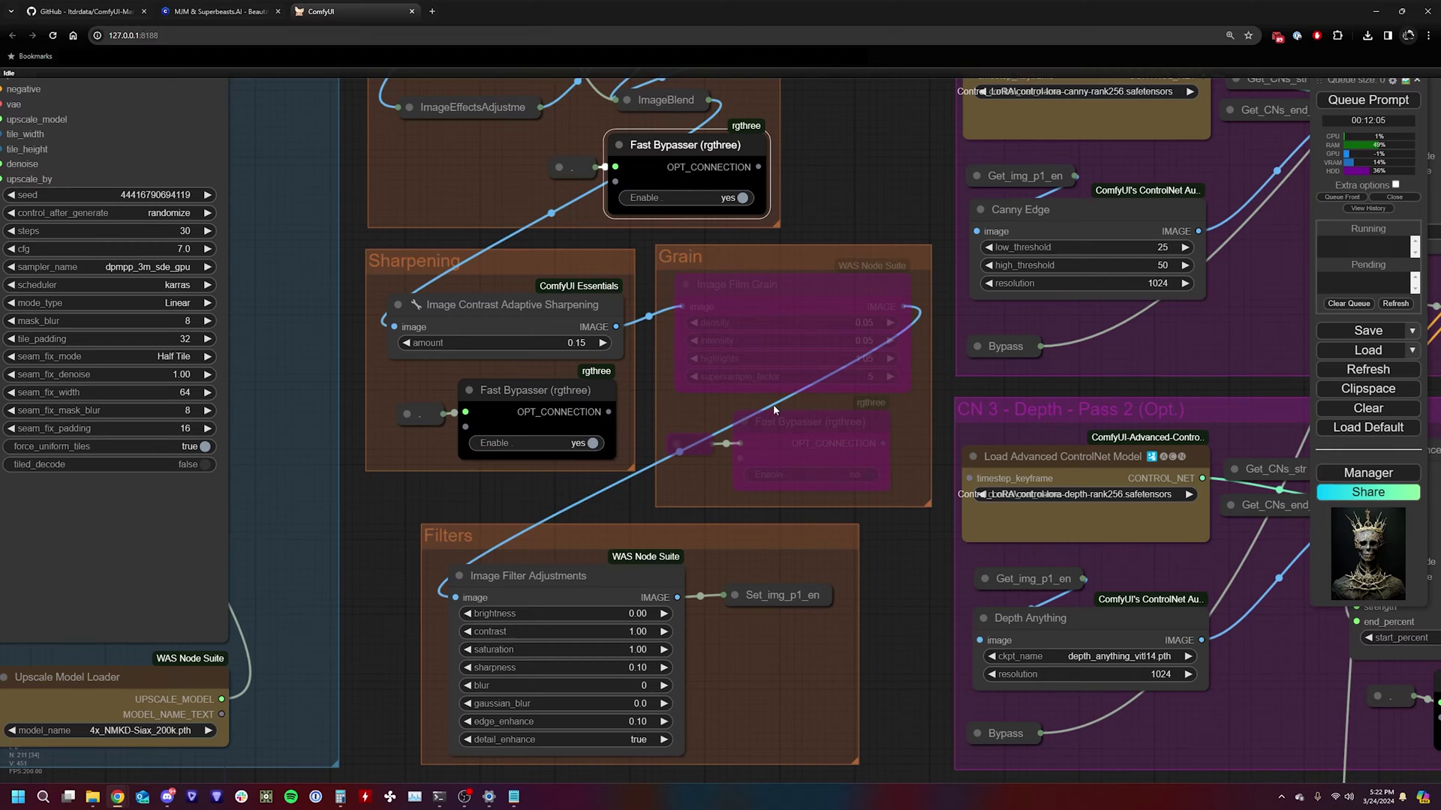
scroll(776, 360, "down", 2)
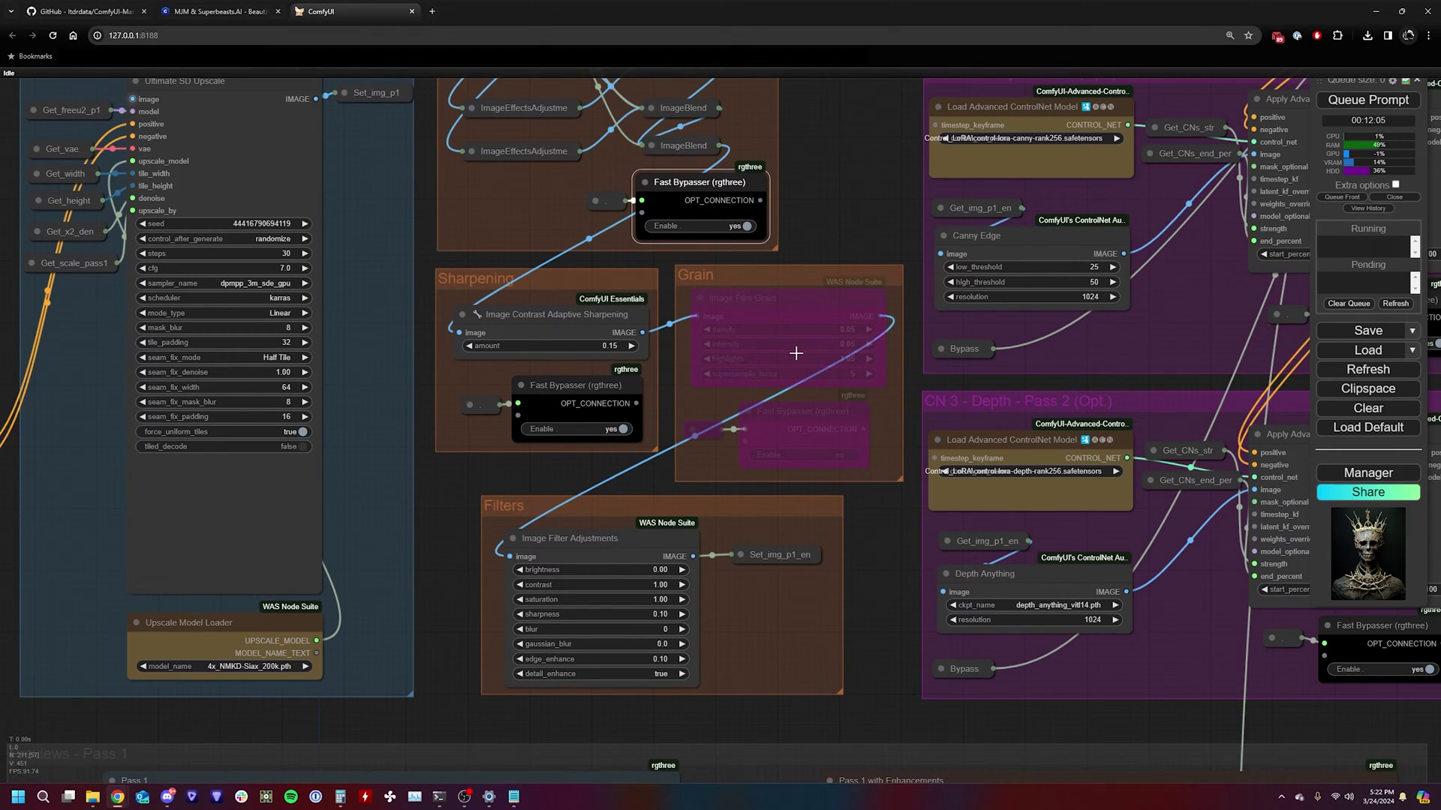
left_click_drag(650, 527, 660, 462)
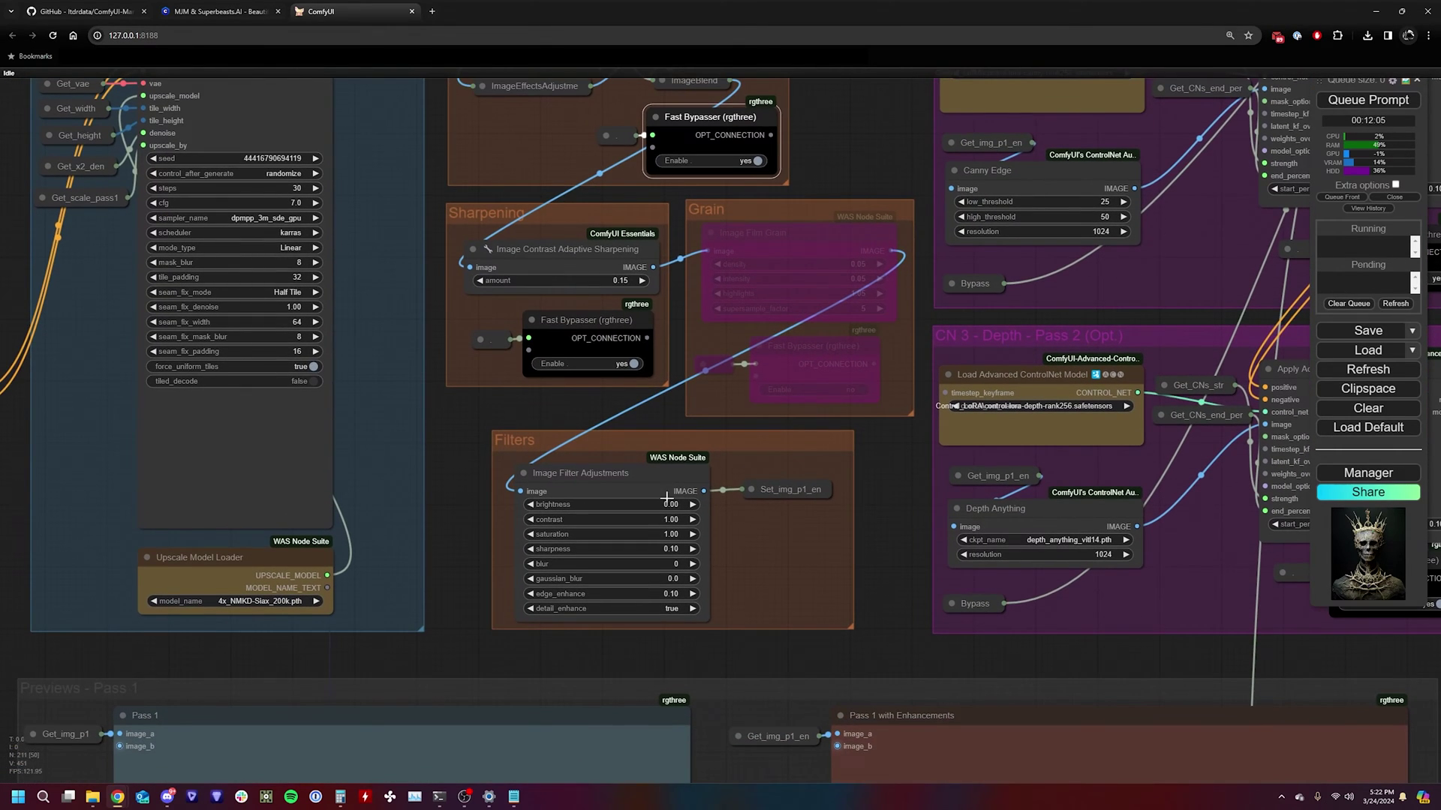
scroll(600, 493, "down", 2)
scroll(642, 473, "down", 3)
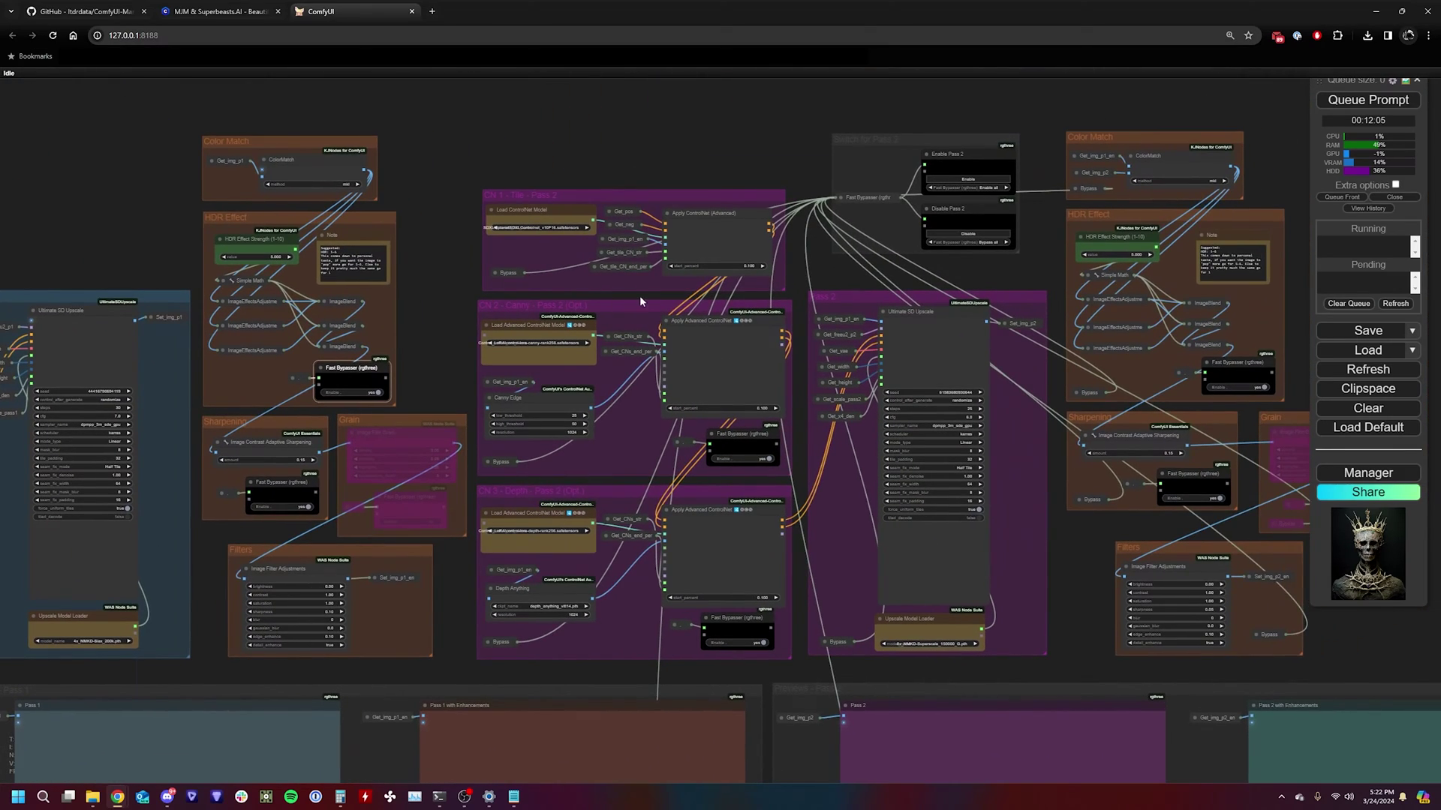
Step: Disable all Pass 2 nodes with the Switch for Pass 2 group and enable them again
scroll(1051, 176, "up", 7)
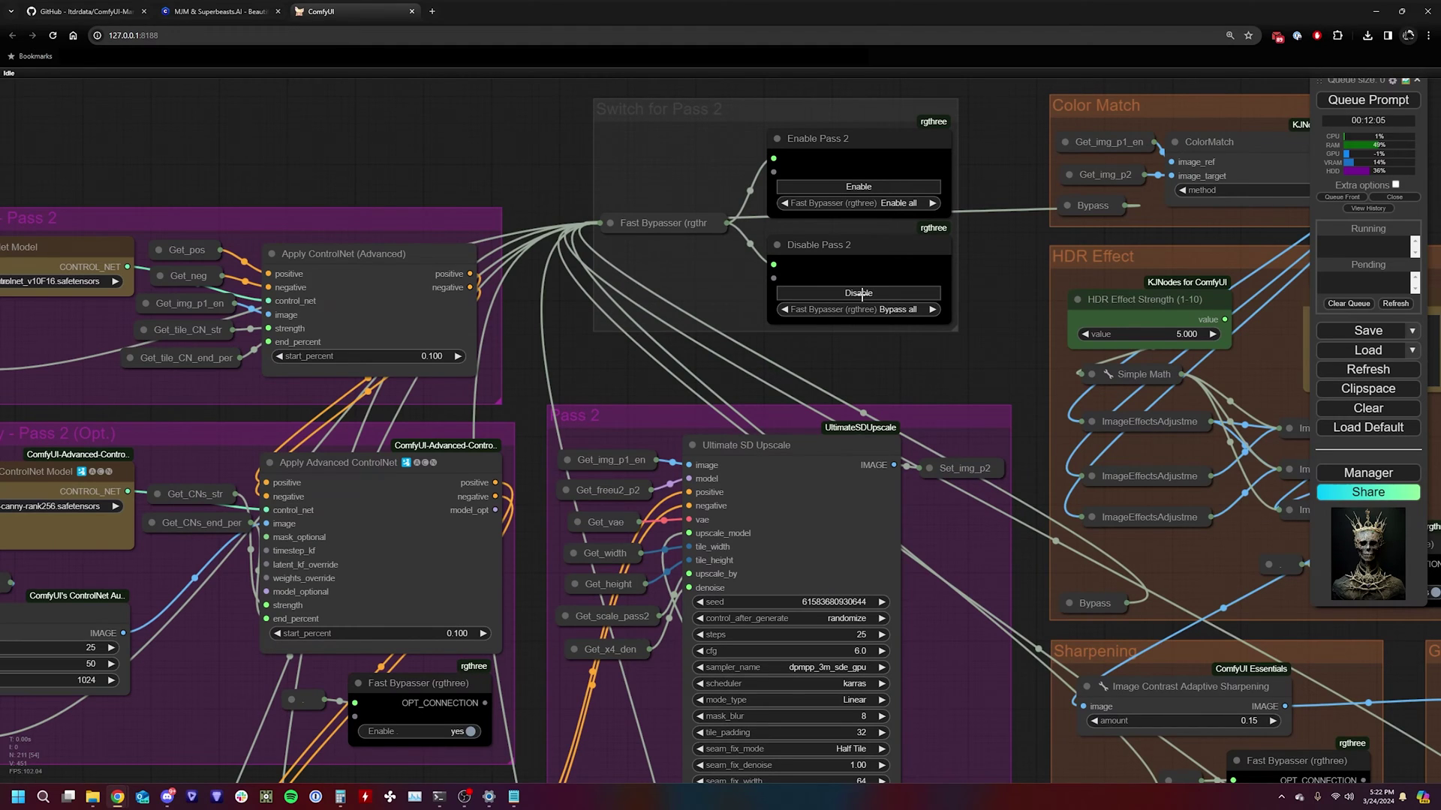
left_click(858, 293)
scroll(794, 373, "down", 3)
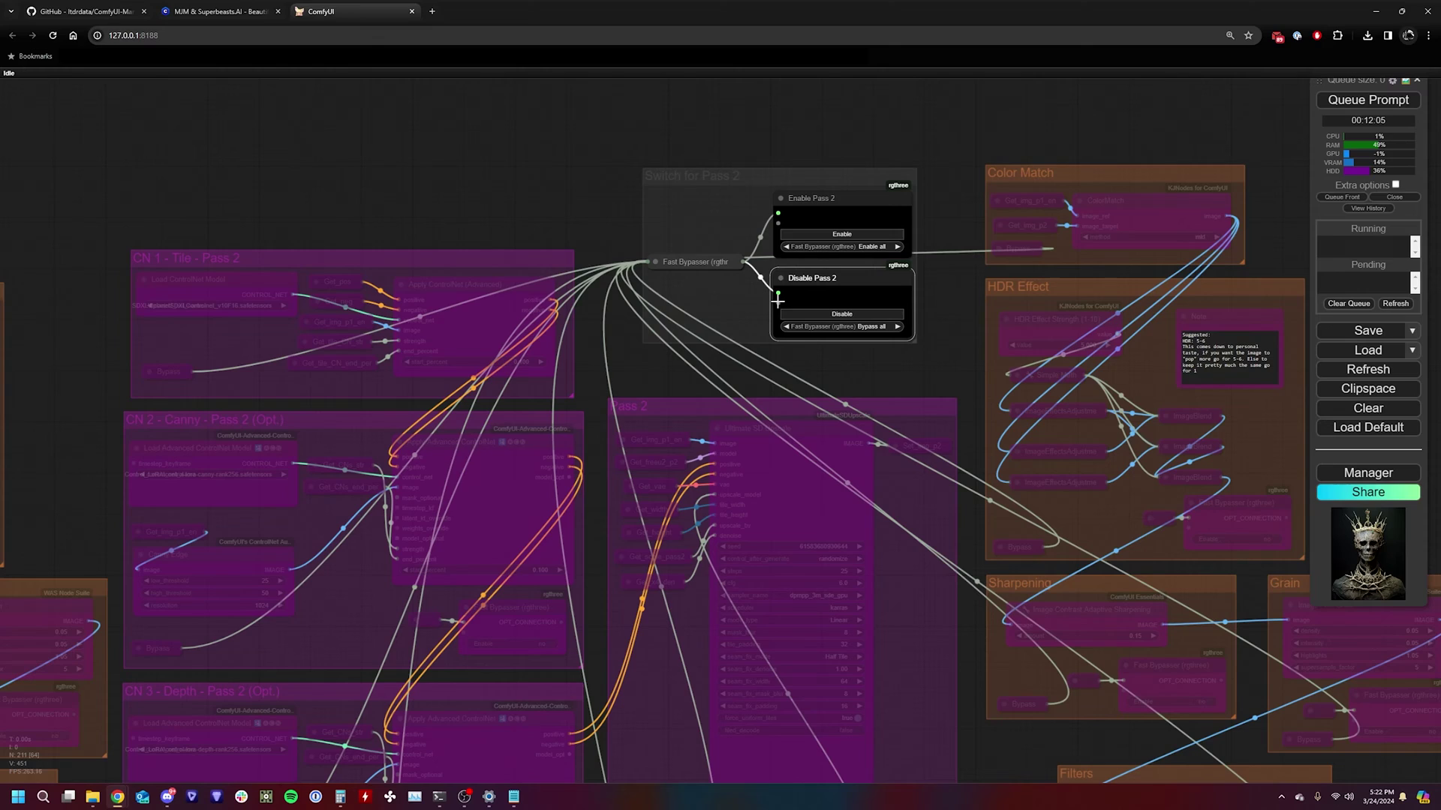
scroll(863, 244, "up", 6)
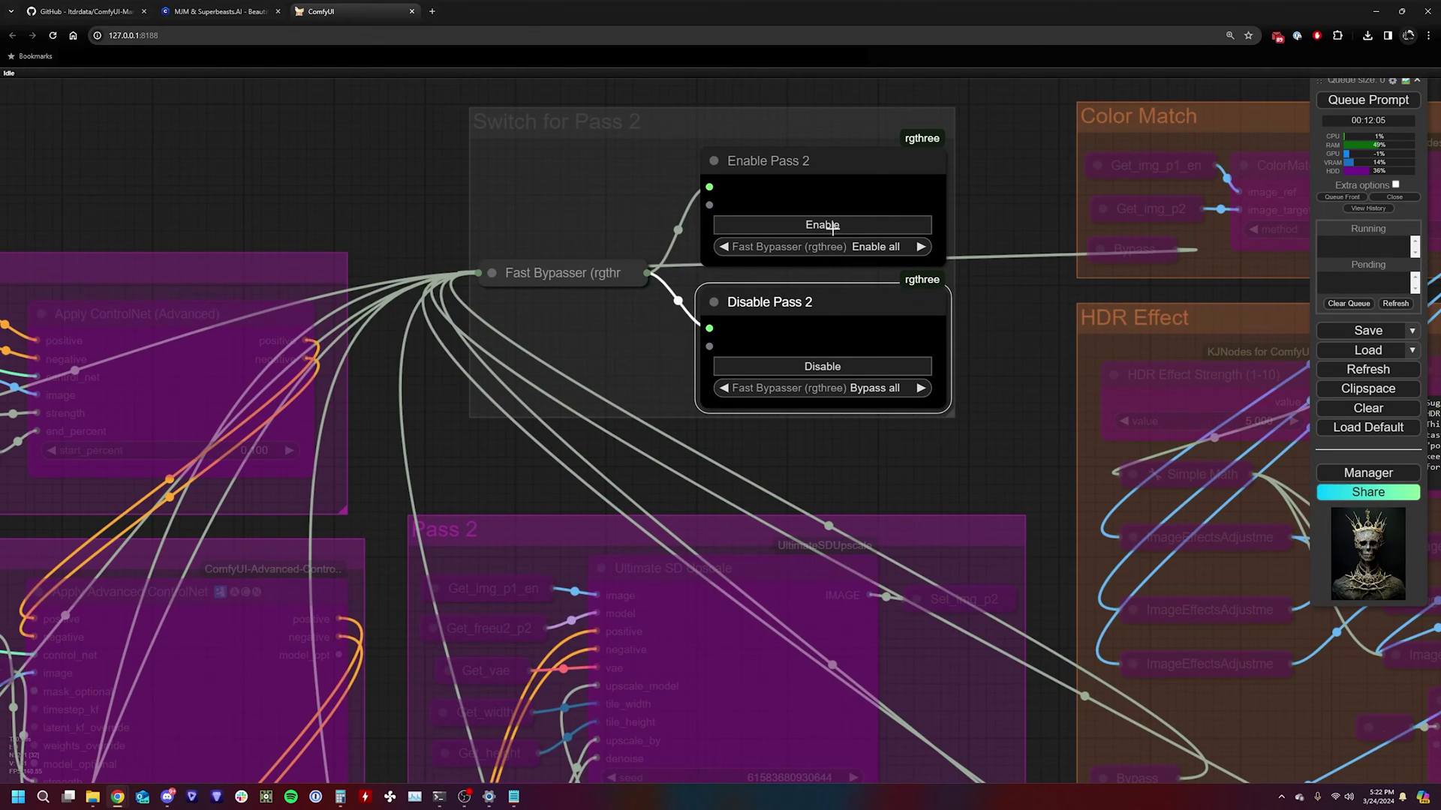
left_click(832, 227)
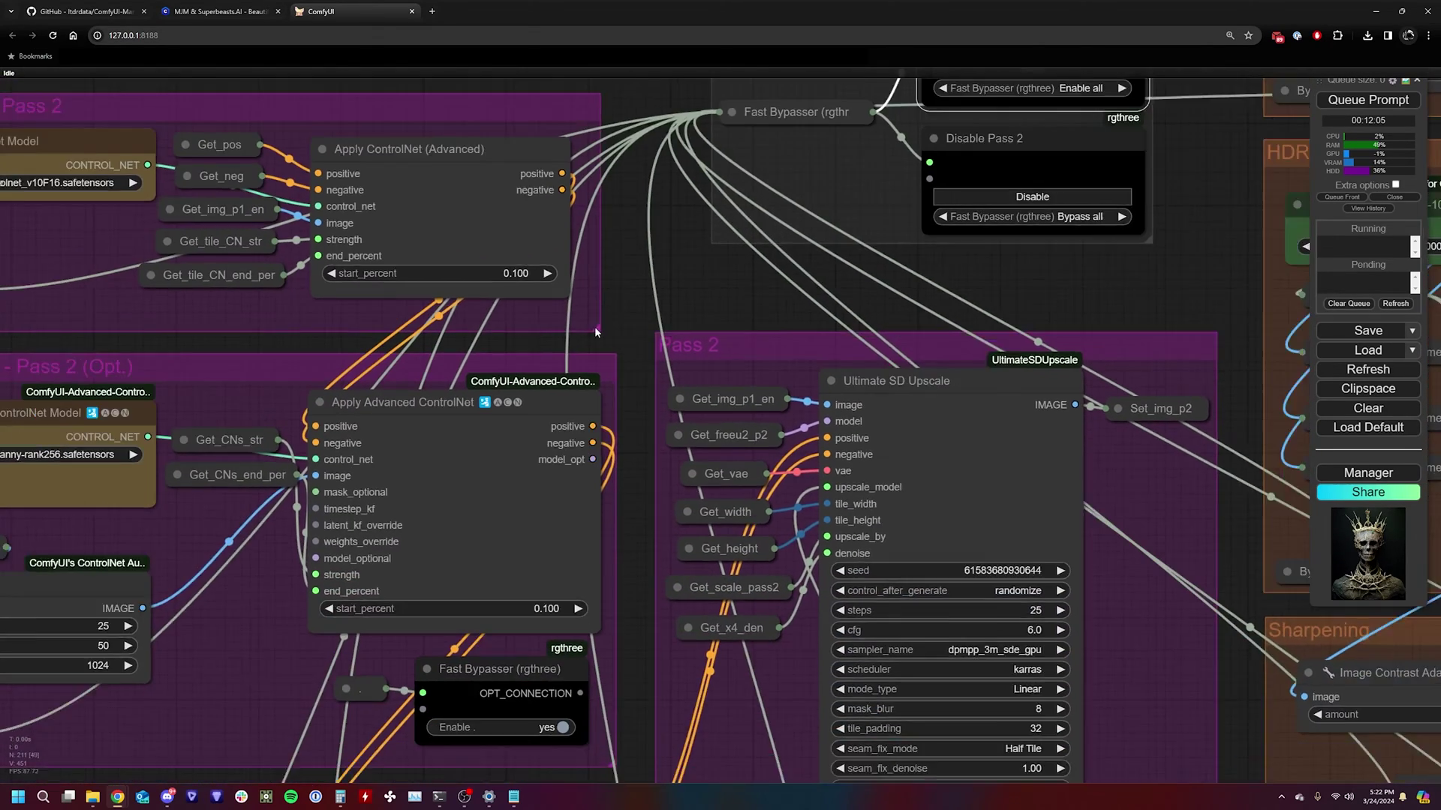
Step: Look over the second pass's ControlNet groups, Ultimate SD Upscale, Upscale Model Loader and image enhancement groups
scroll(594, 327, "down", 3)
left_click_drag(472, 511, 435, 244)
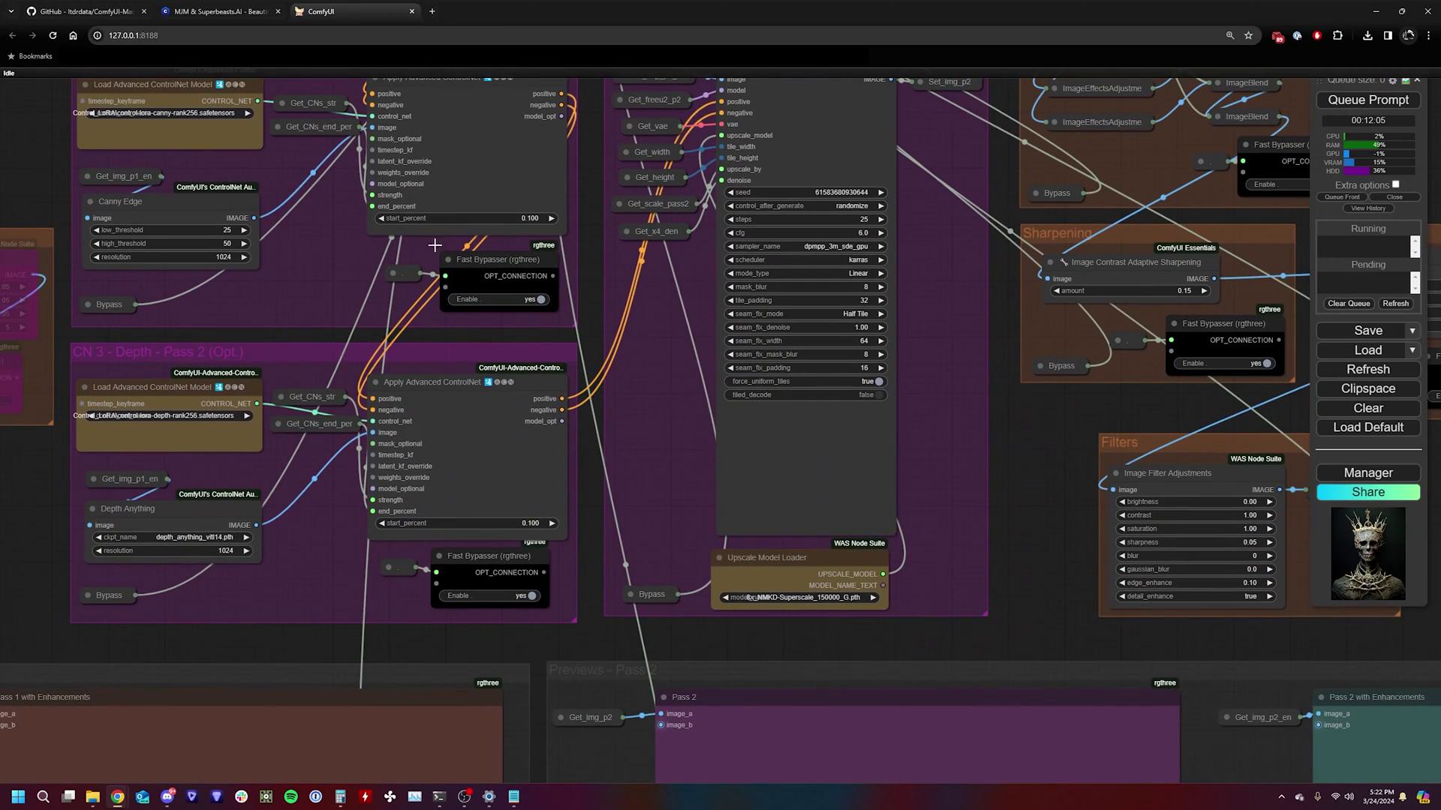
left_click_drag(656, 484, 437, 447)
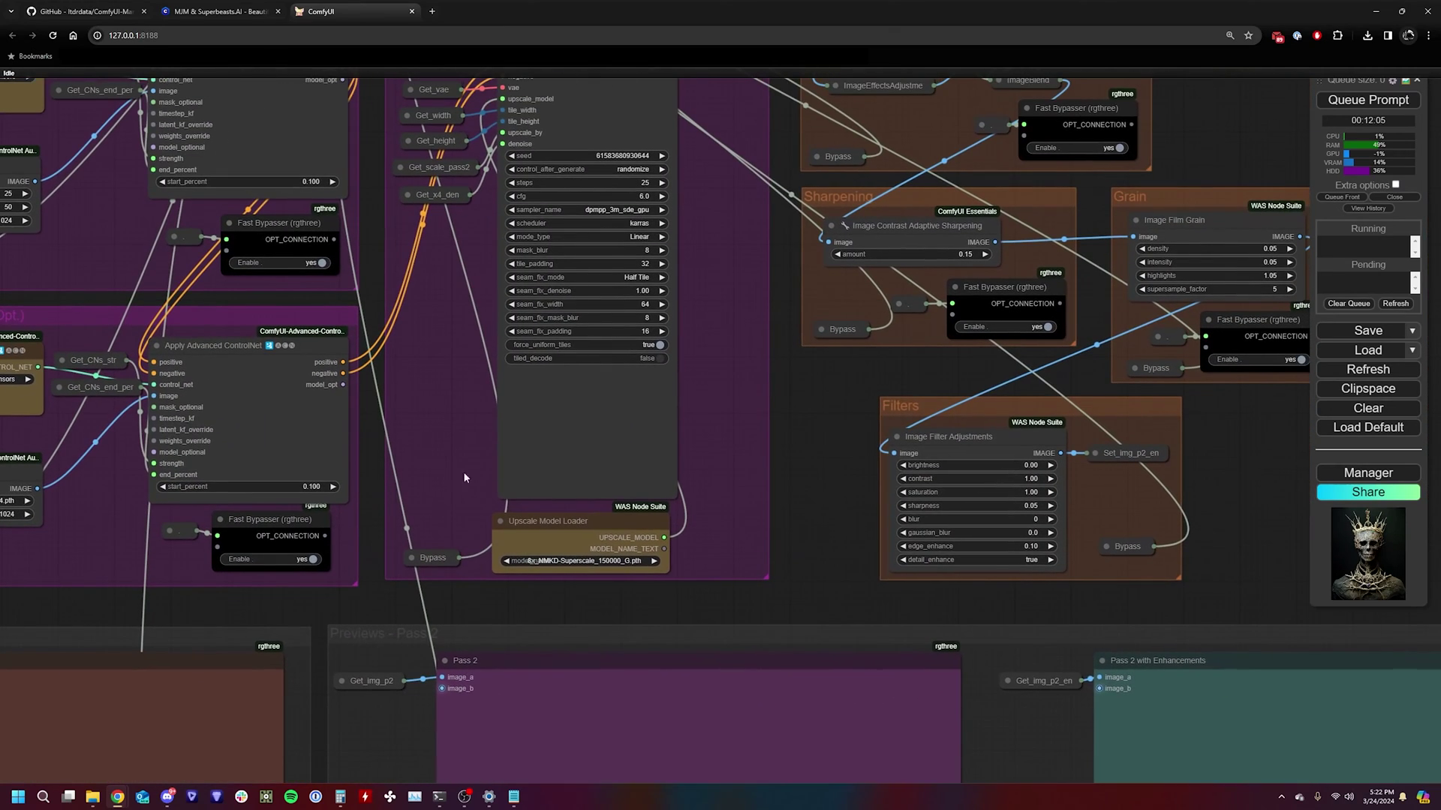
left_click_drag(833, 391, 640, 525)
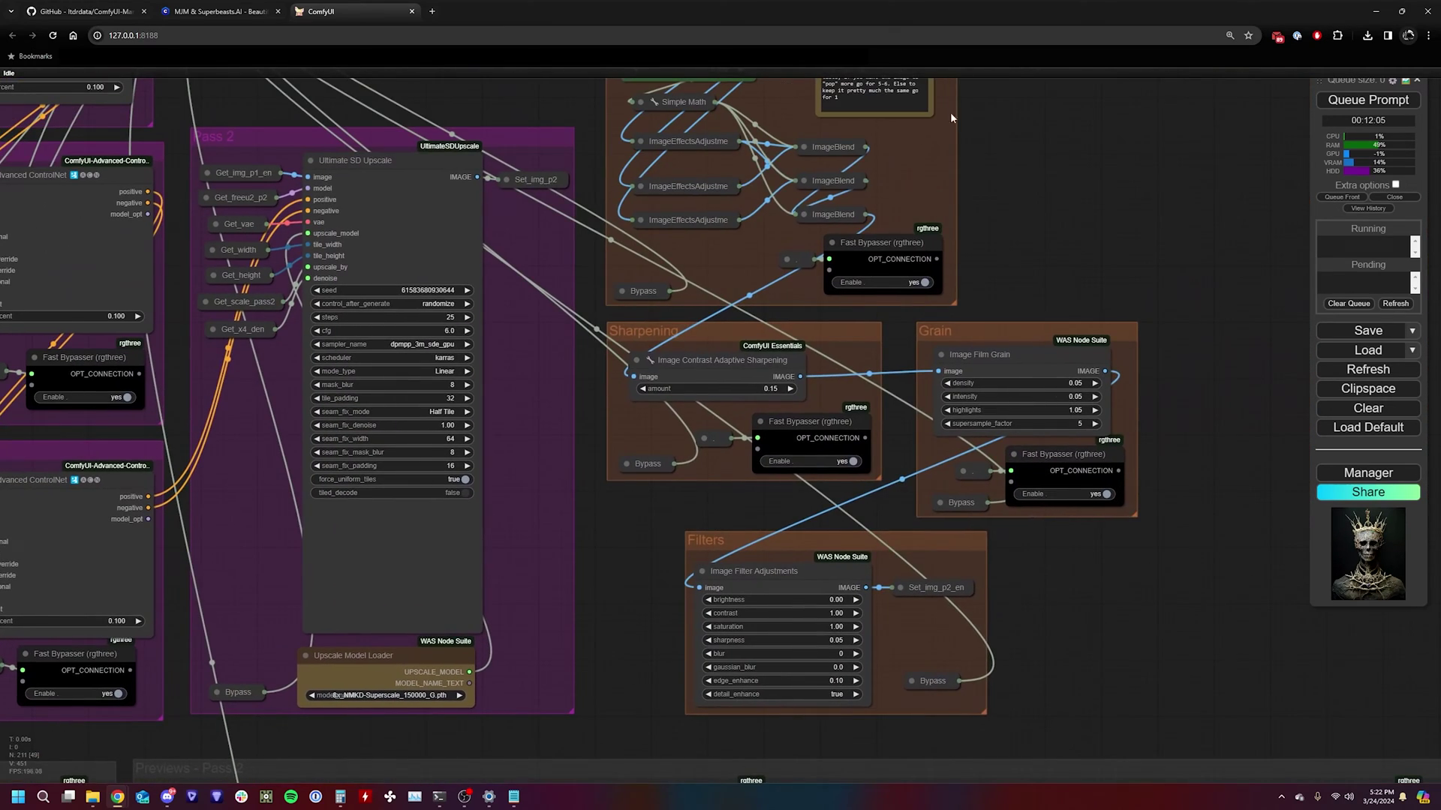
left_click_drag(1006, 159, 905, 289)
scroll(868, 248, "down", 1)
scroll(867, 246, "down", 3)
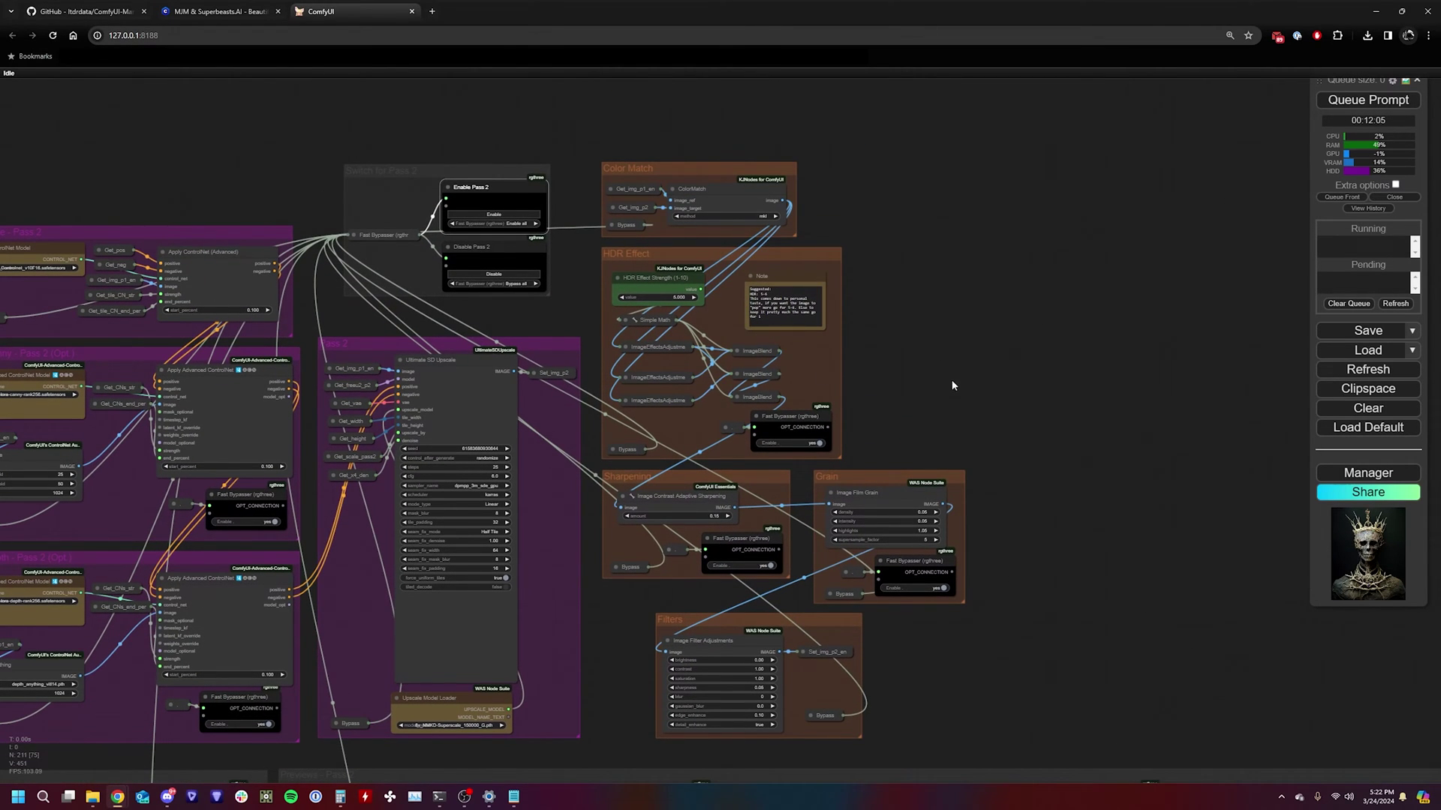
Step: Look over the preview groups comparing the Pass 1 and Pass 2 images with and without enhancements
left_click_drag(922, 384, 873, 173)
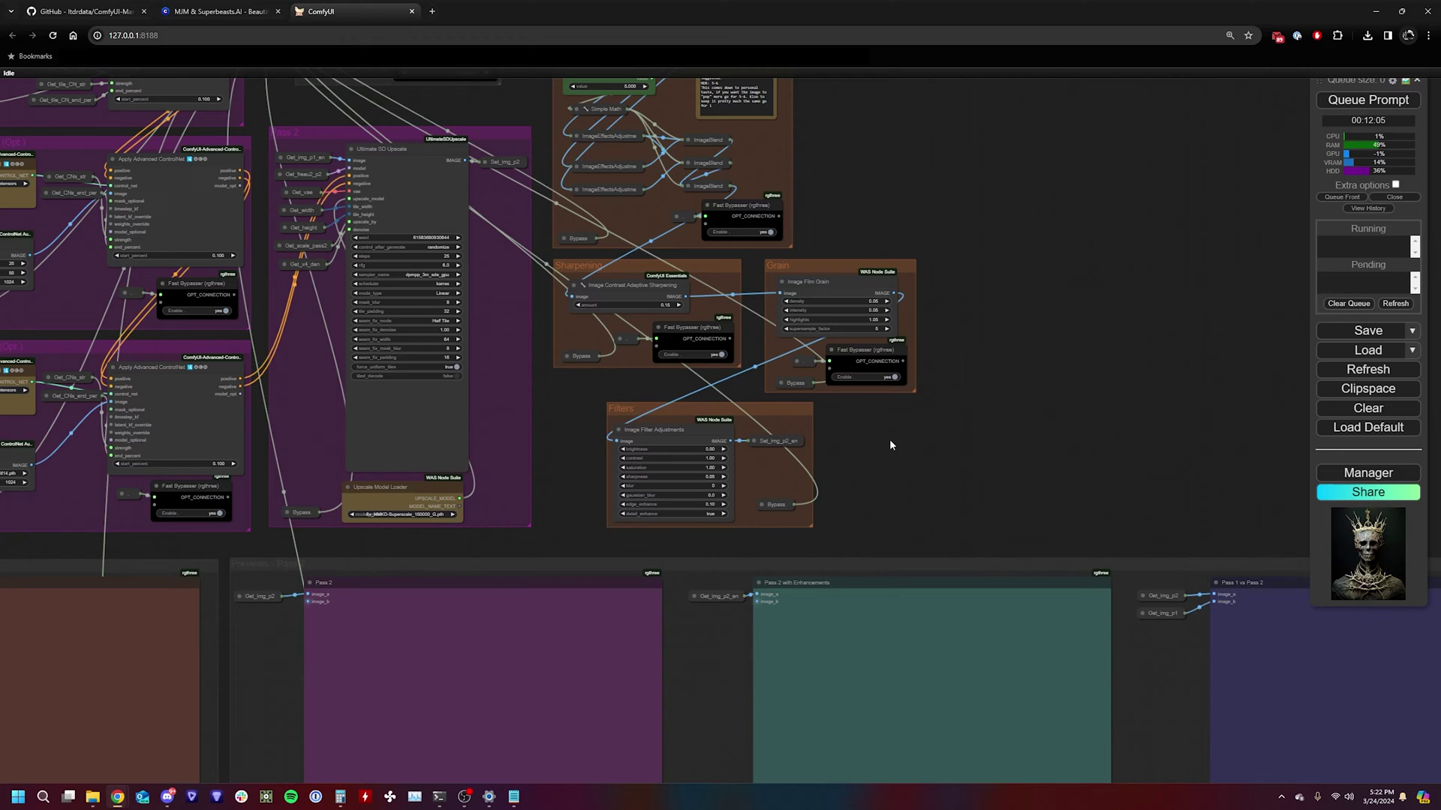
left_click_drag(888, 441, 869, 524)
scroll(869, 524, "down", 2)
left_click_drag(797, 605, 1084, 316)
left_click_drag(841, 617, 1095, 492)
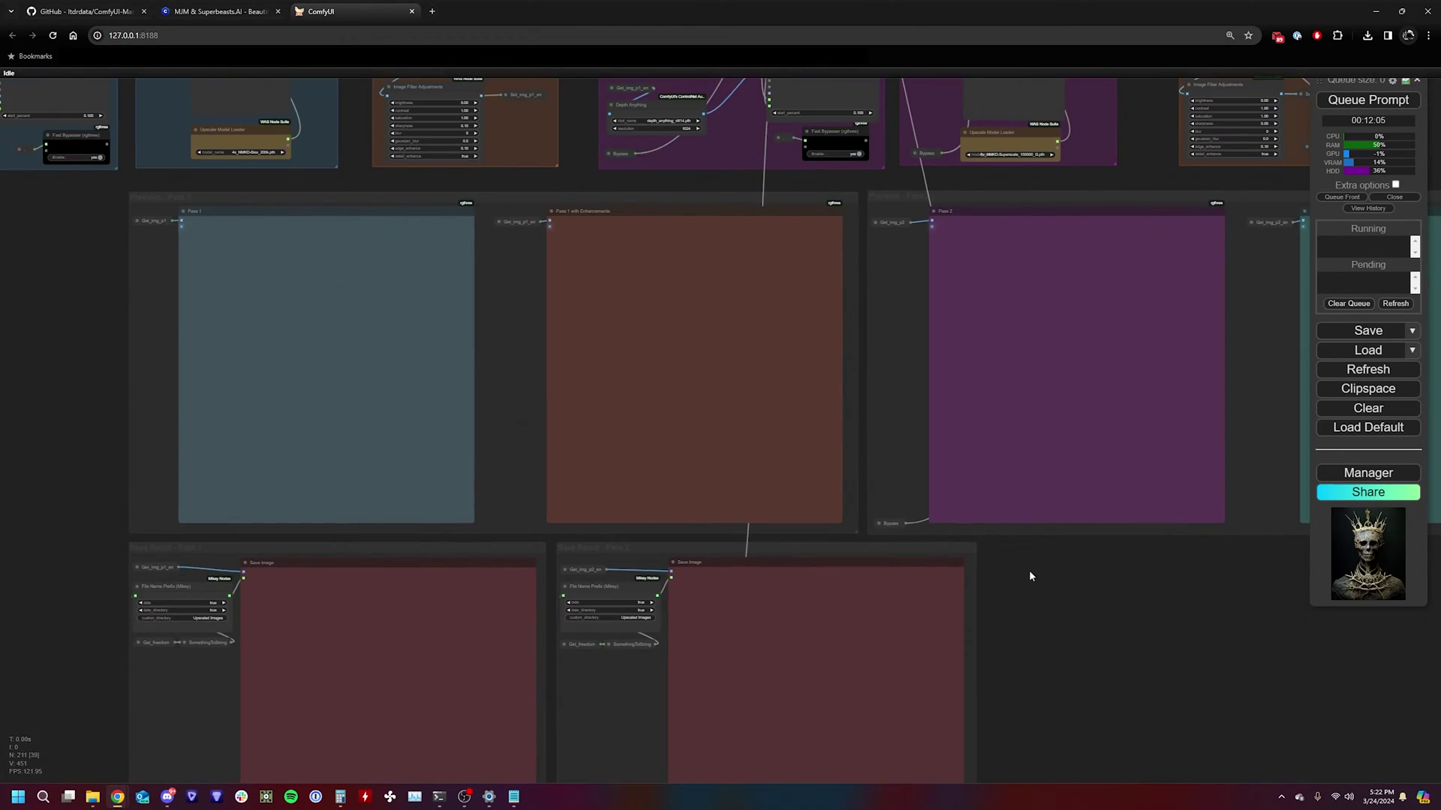
left_click_drag(1027, 571, 1214, 655)
Step: Examine the file name prefix and custom directory settings in the Save Result group for Pass 1
left_click_drag(228, 344, 200, 129)
left_click_drag(289, 416, 237, 336)
scroll(237, 335, "up", 4)
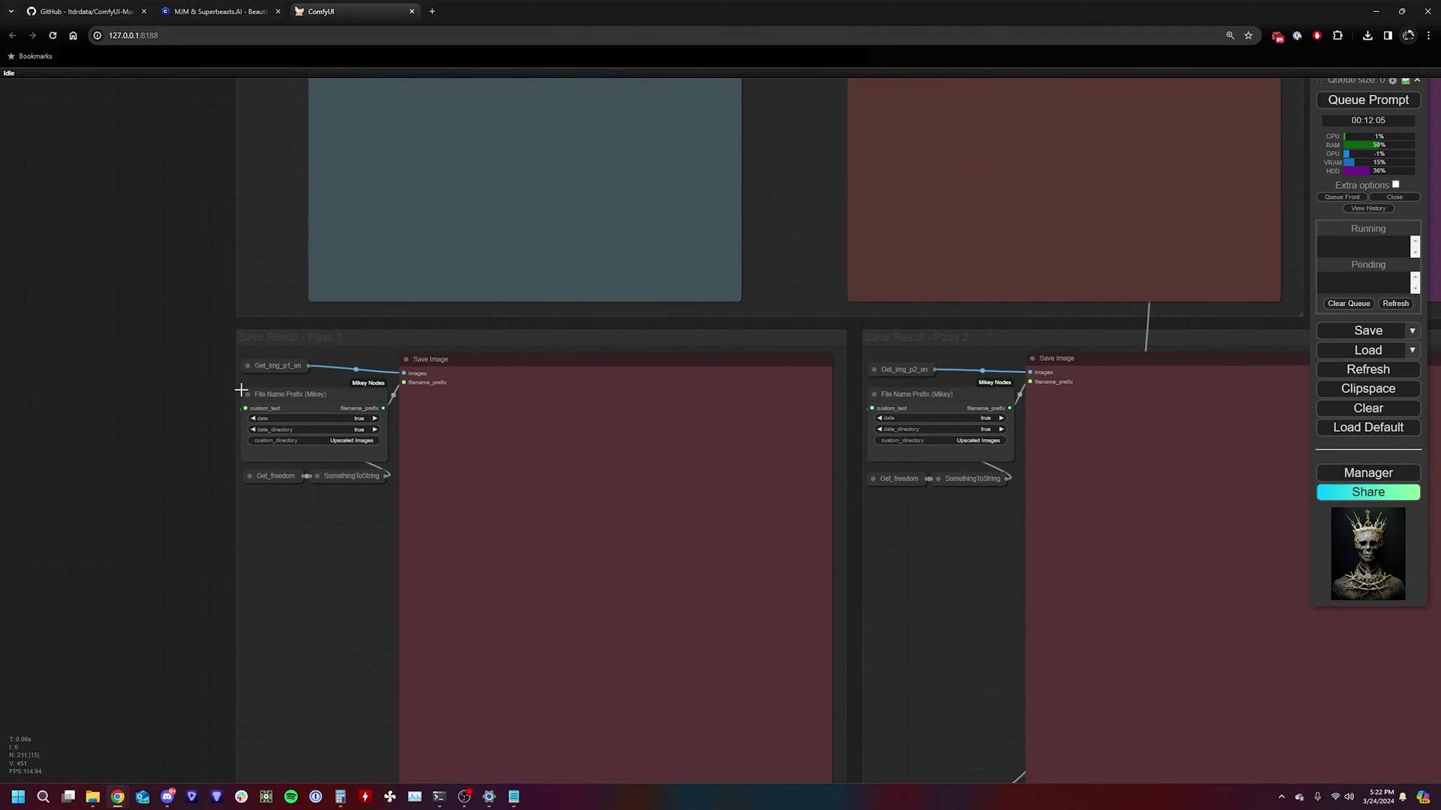
scroll(330, 510, "up", 3)
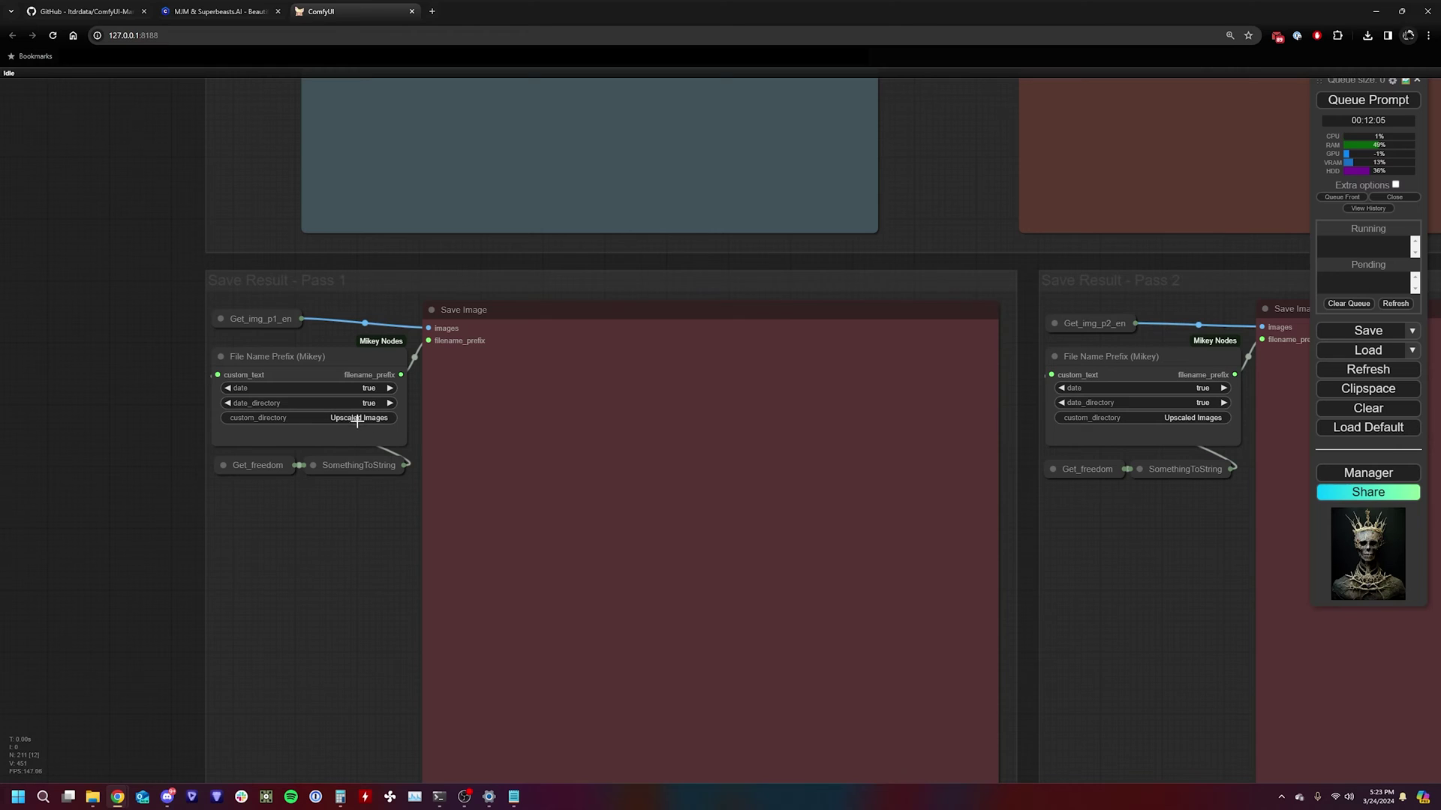
Step: Load Sample_Made with MJ-V3.png from the BeautifAI downloads folder into the Loaders group's Load Image node
scroll(371, 592, "down", 5)
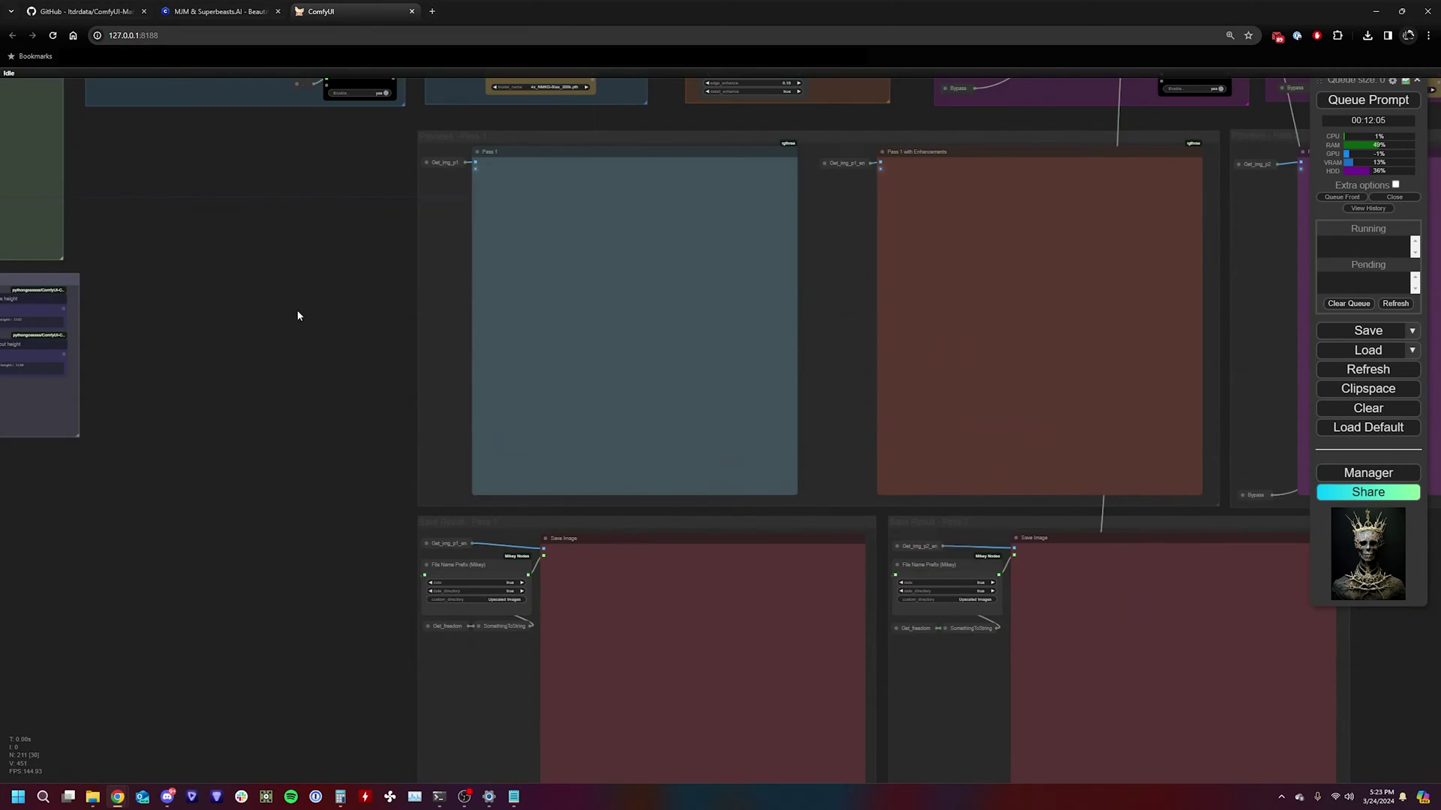
scroll(300, 312, "down", 5)
scroll(295, 305, "up", 8)
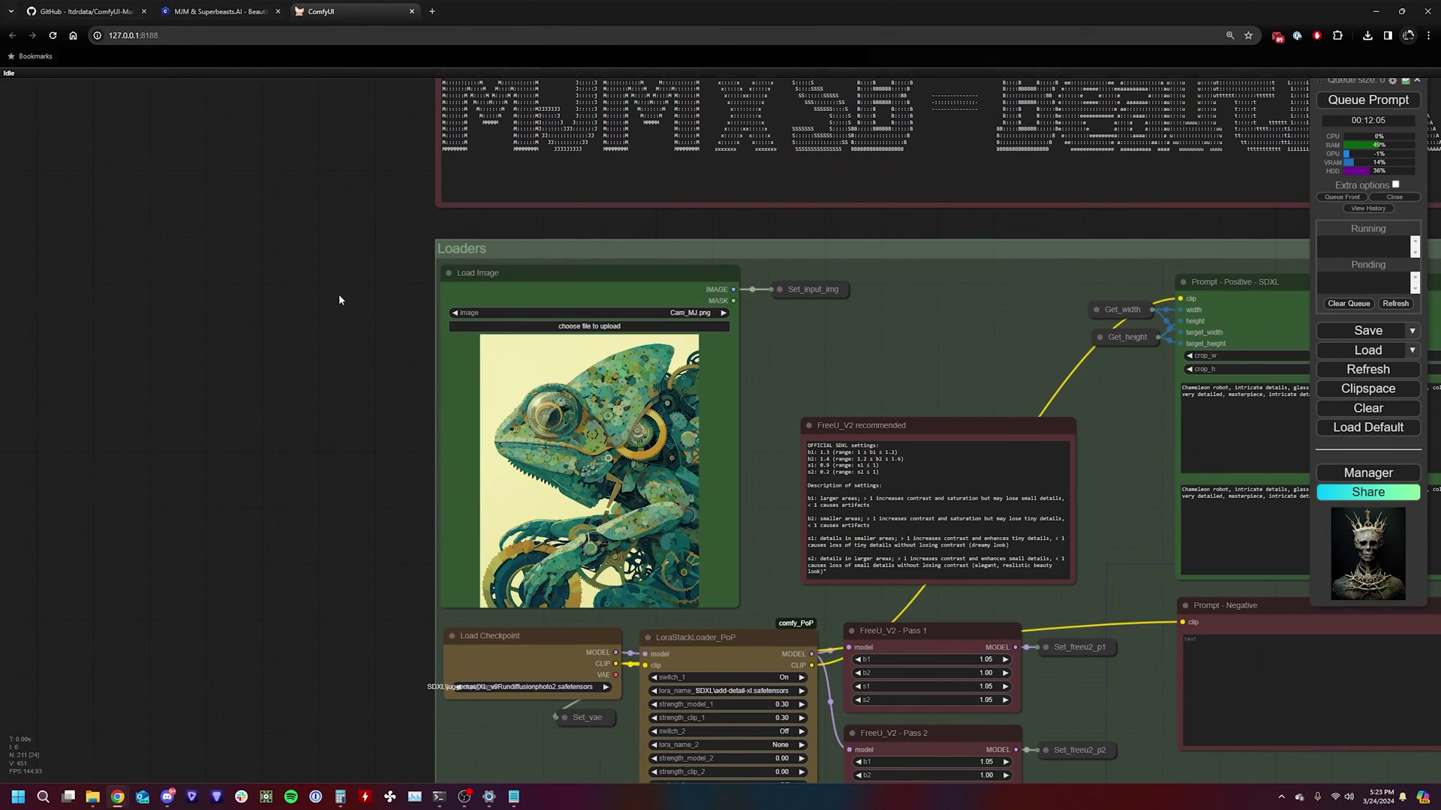
left_click(591, 326)
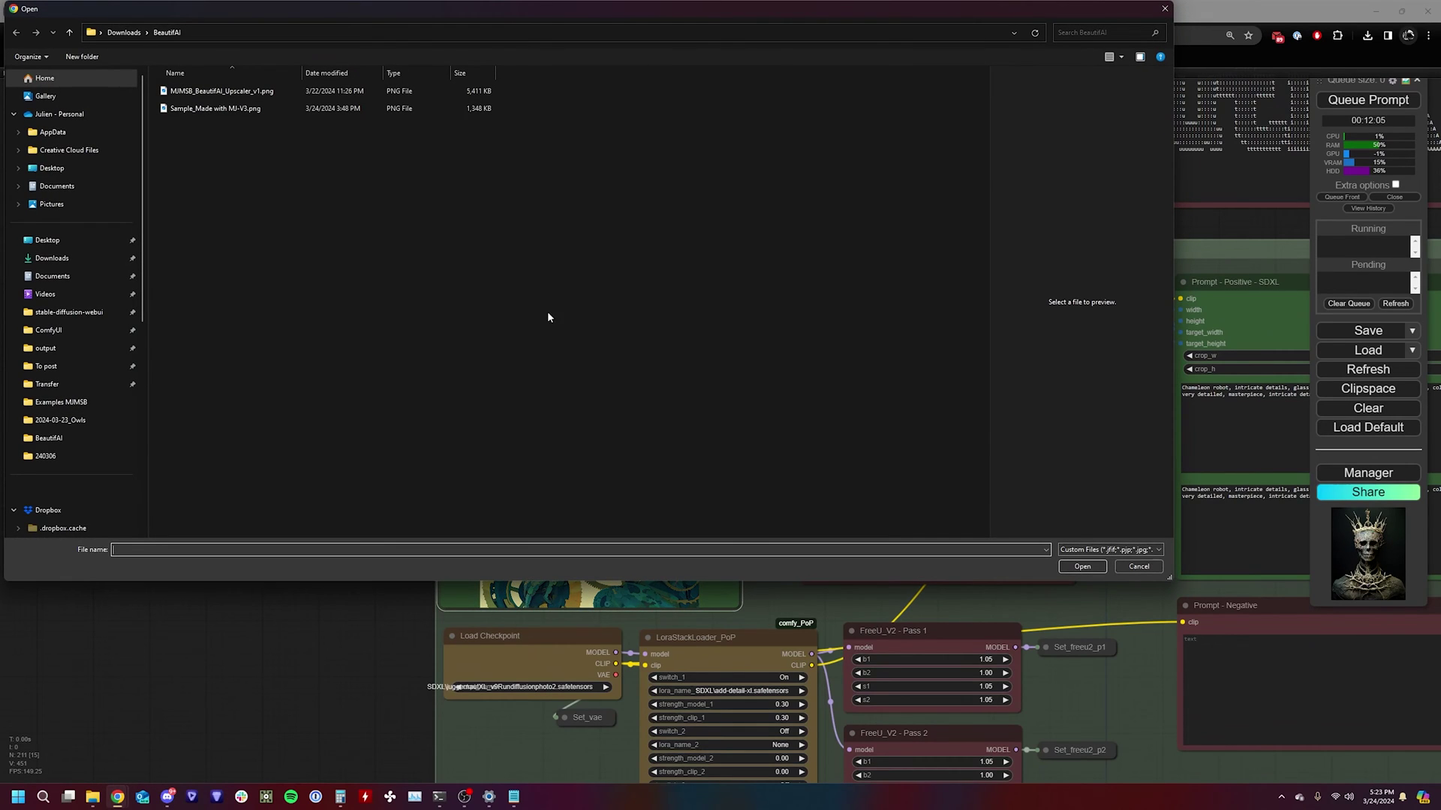
left_click(198, 110)
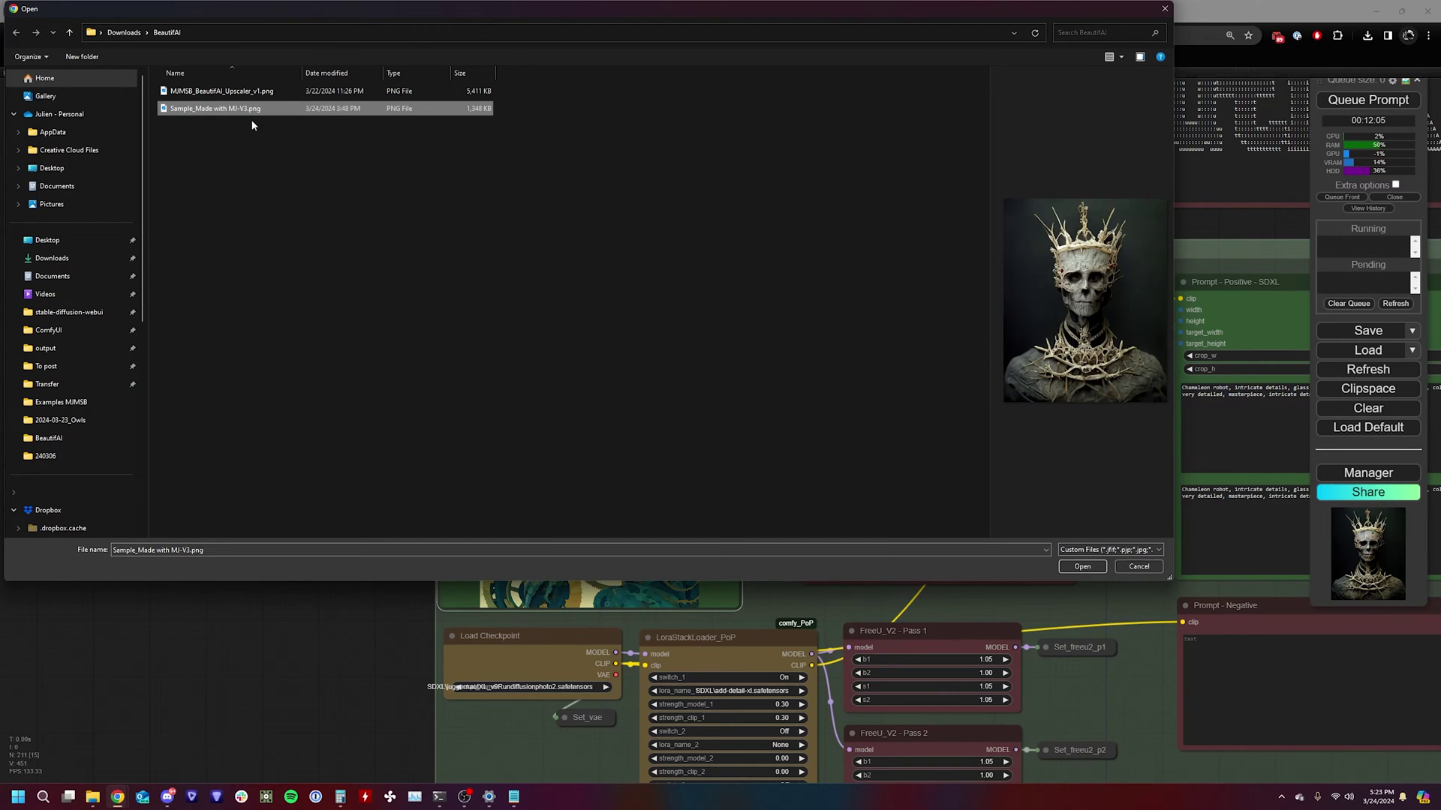
double_click(217, 110)
scroll(398, 358, "up", 5)
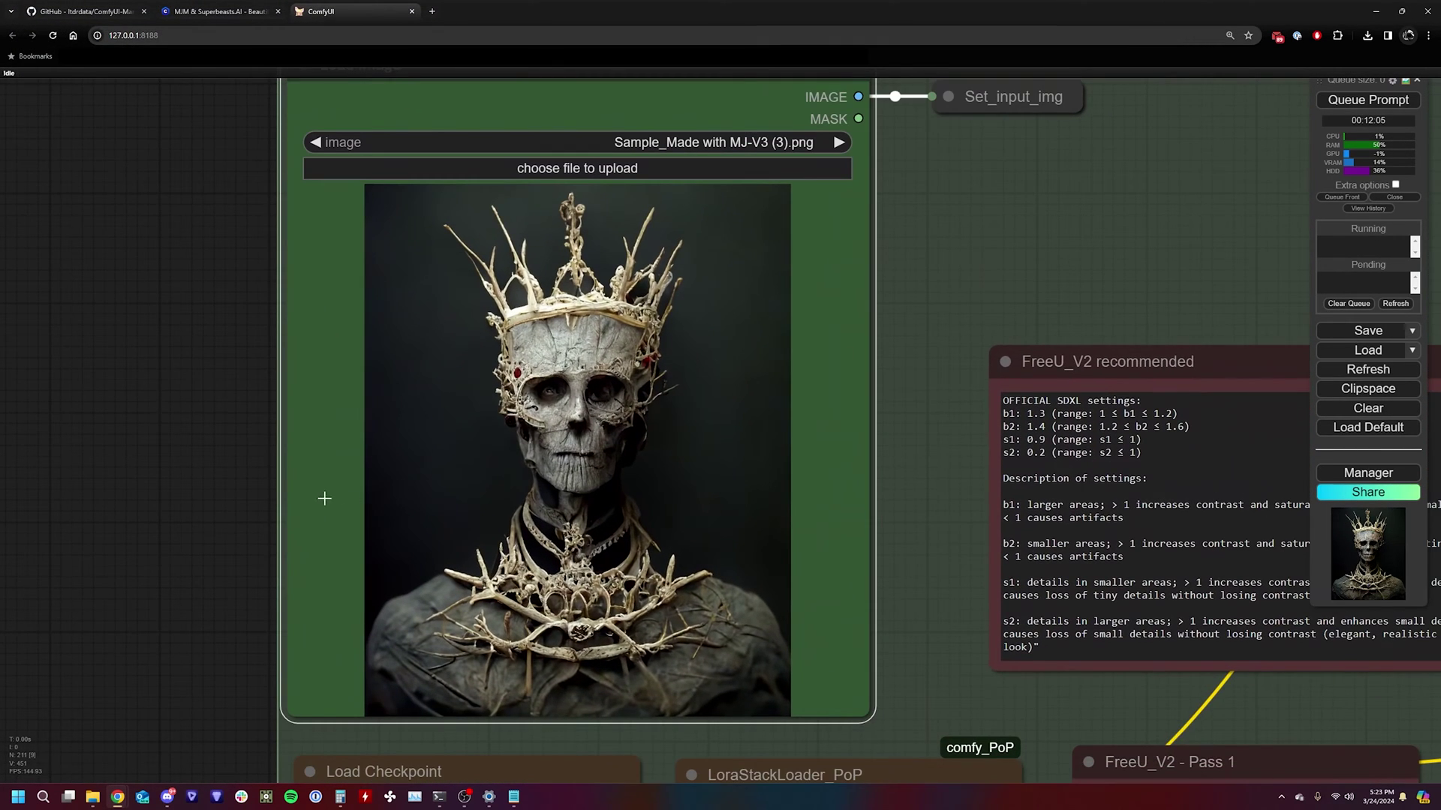
Step: Replace the first line in both Prompt - Positive - SDXL text fields with "a skeleton wearing a crown made out of thorns, gems on the crown, realistic and detailed, octane"
scroll(325, 498, "up", 4)
left_click_drag(250, 492, 53, 443)
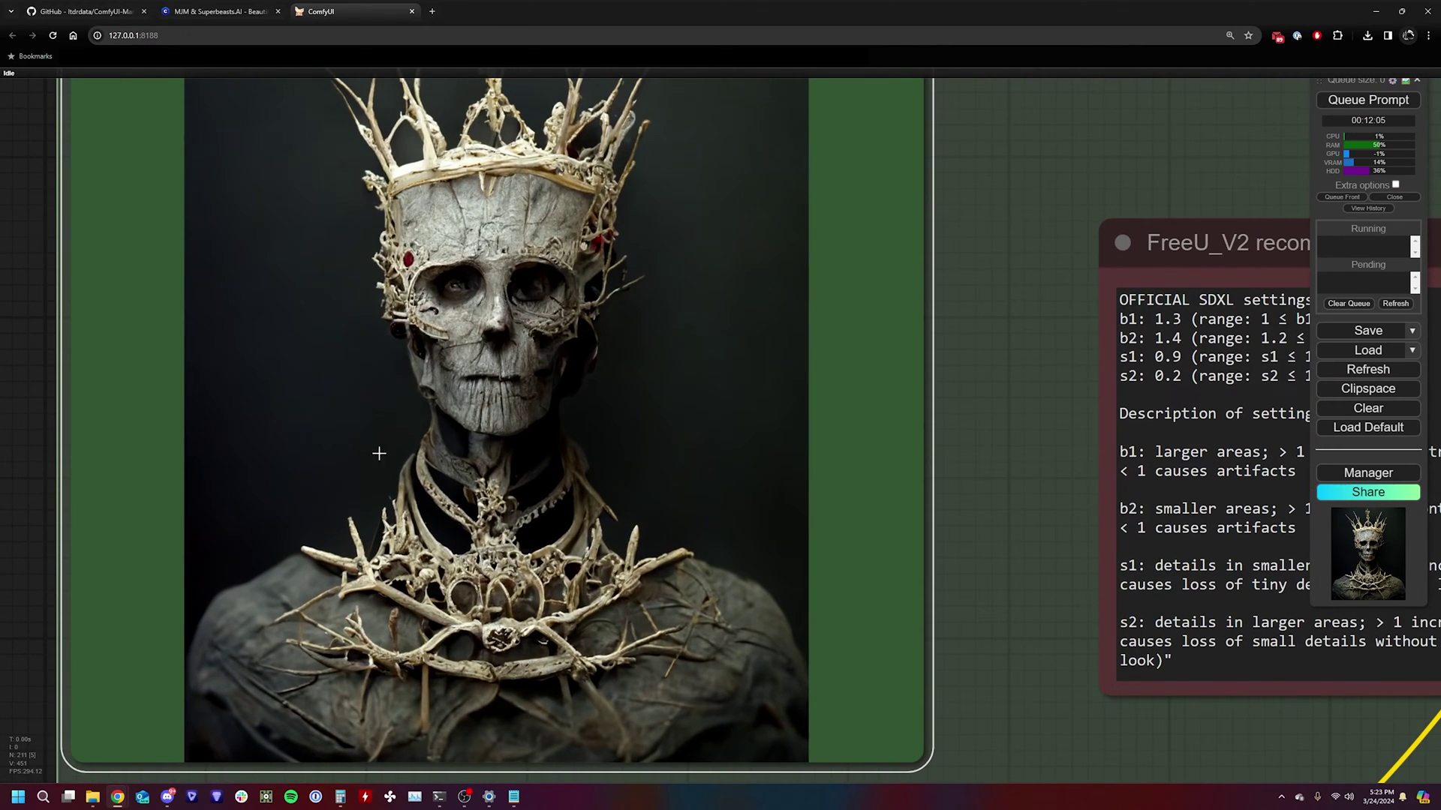
scroll(405, 422, "down", 2)
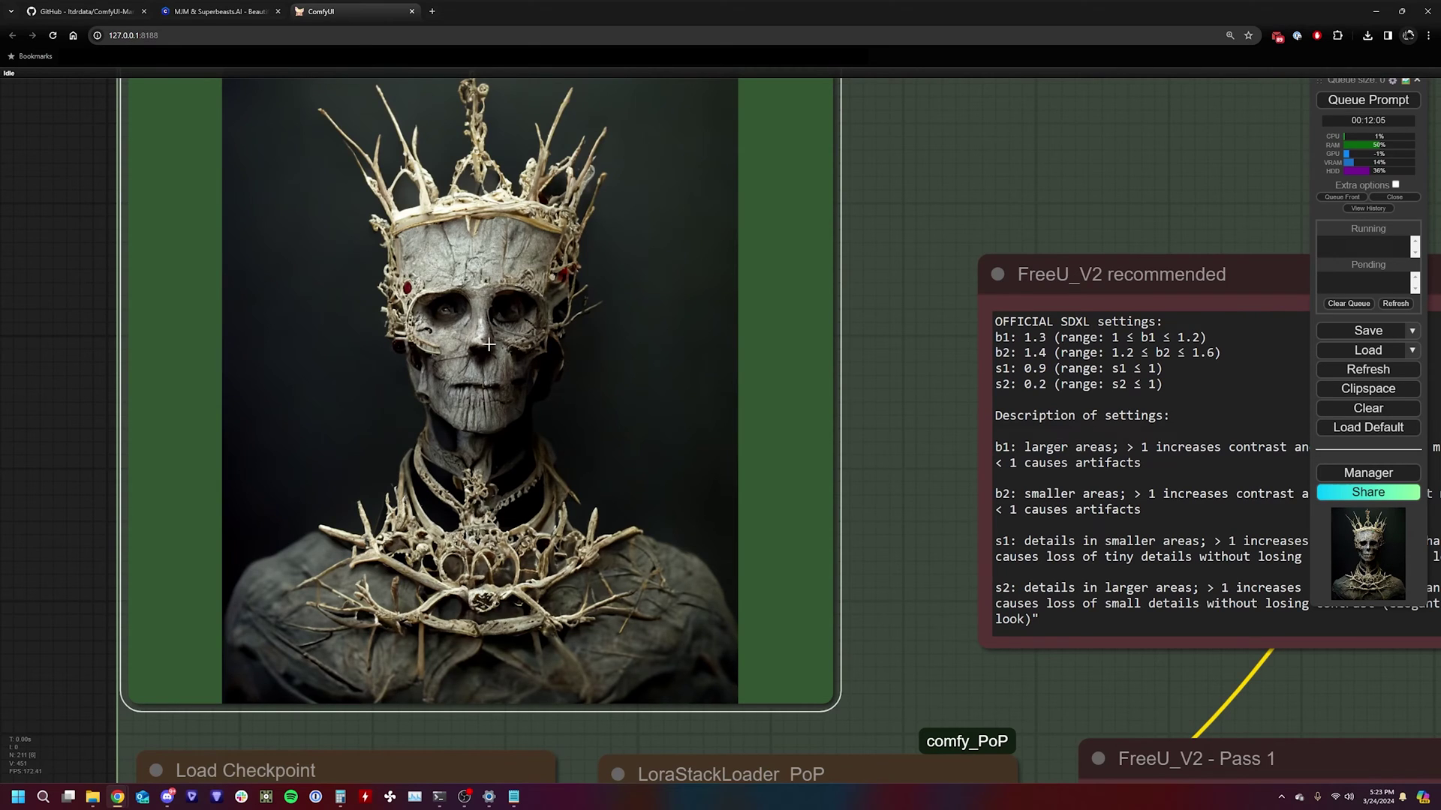
scroll(516, 357, "down", 3)
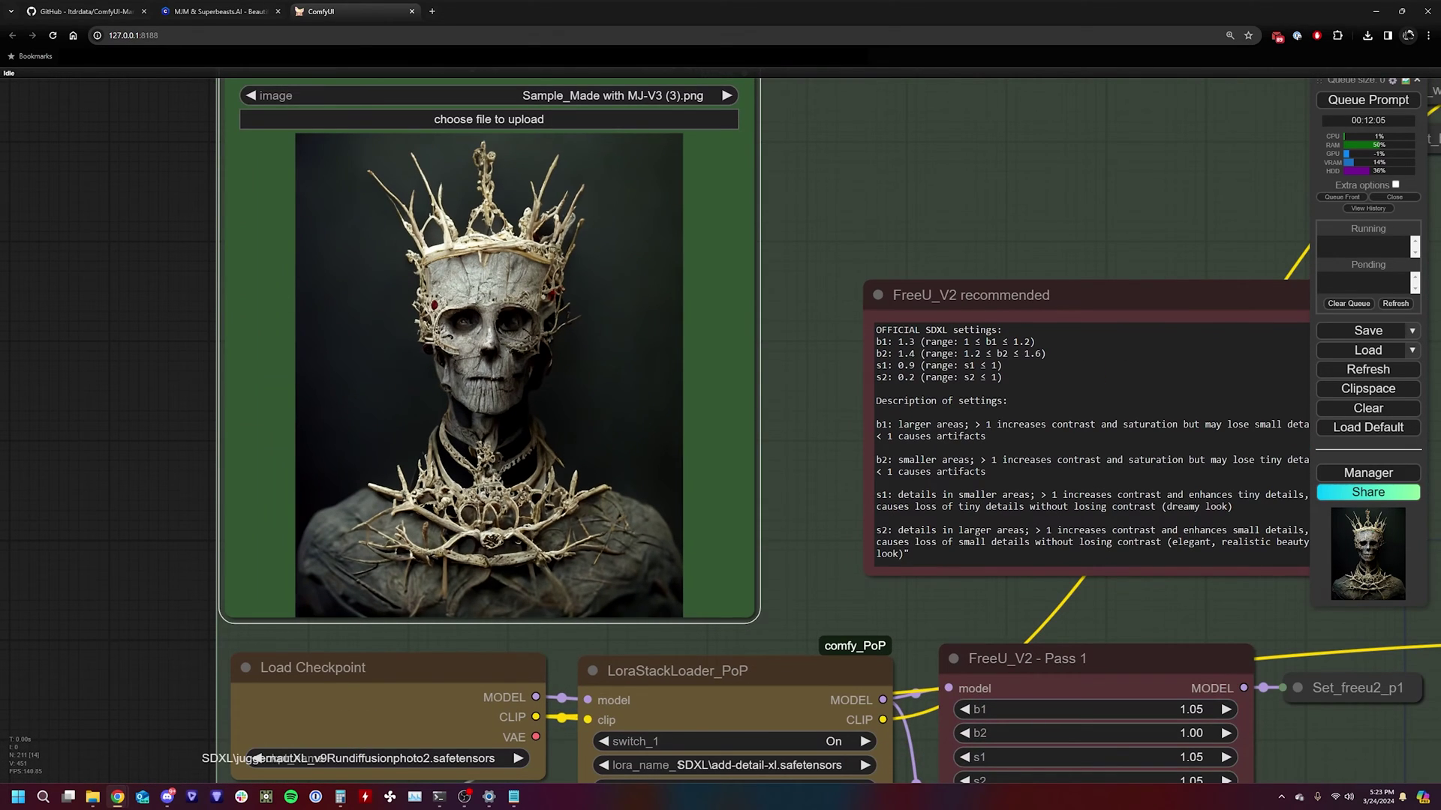
key("alt+Tab")
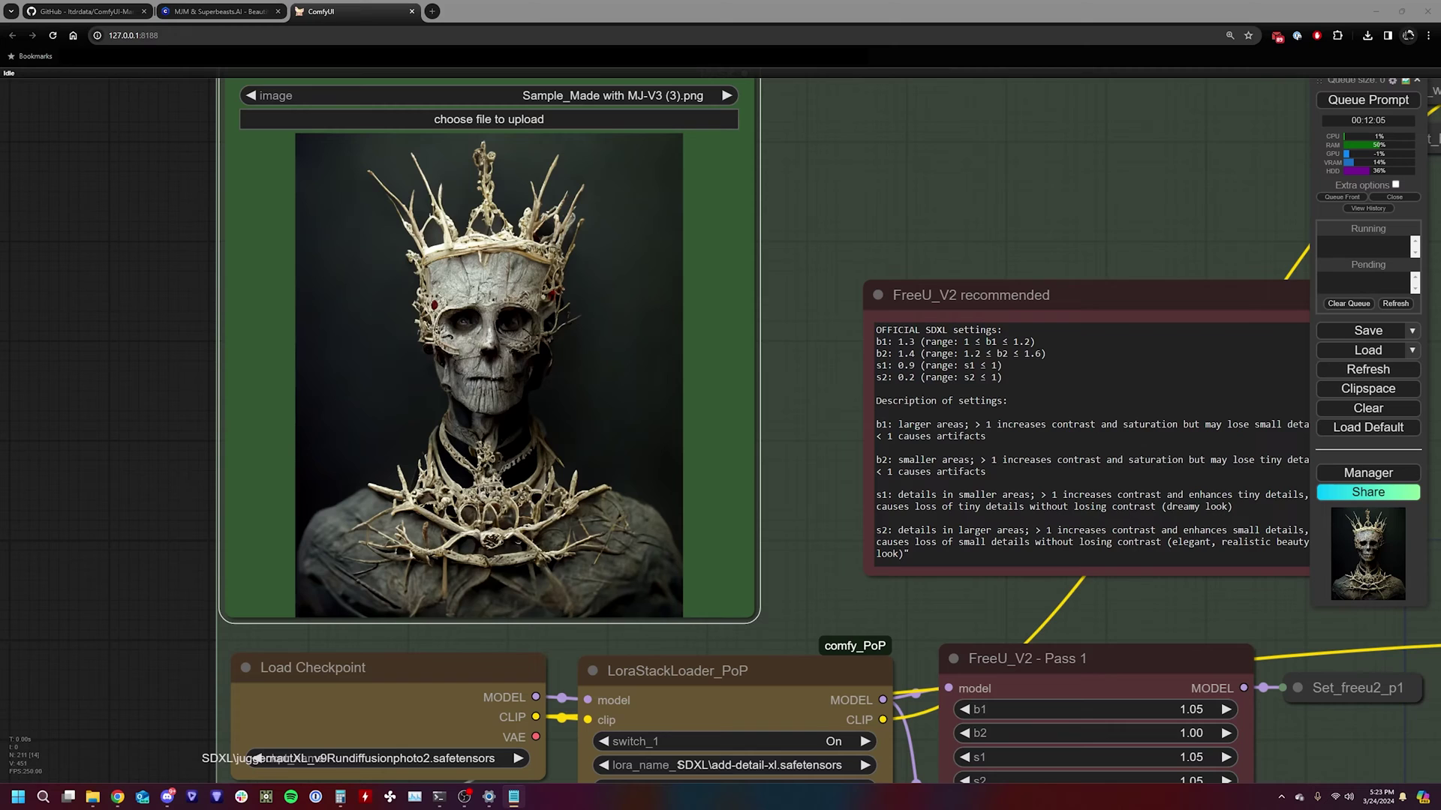
left_click_drag(583, 362, 148, 315)
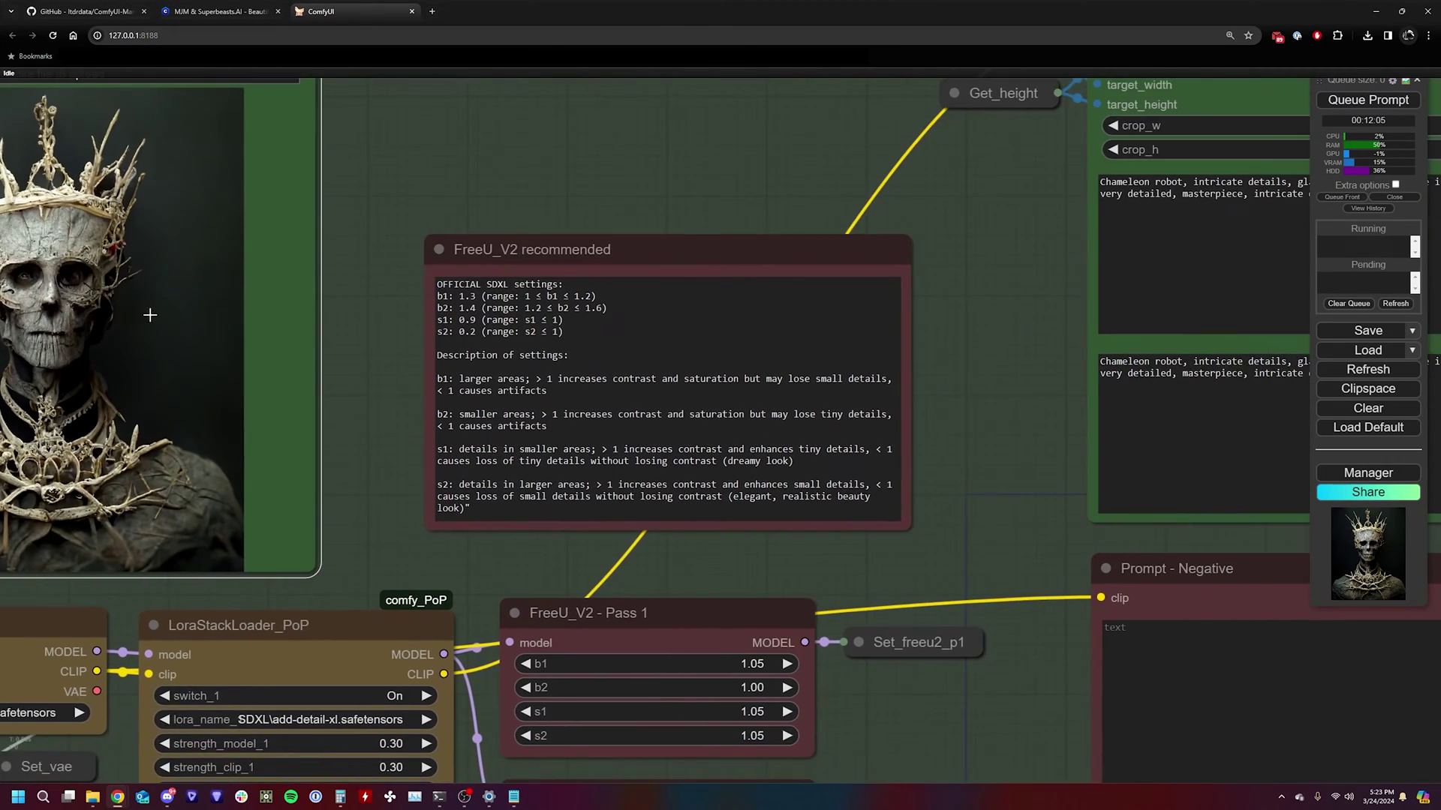
scroll(165, 317, "down", 2)
left_click_drag(833, 200, 249, 268)
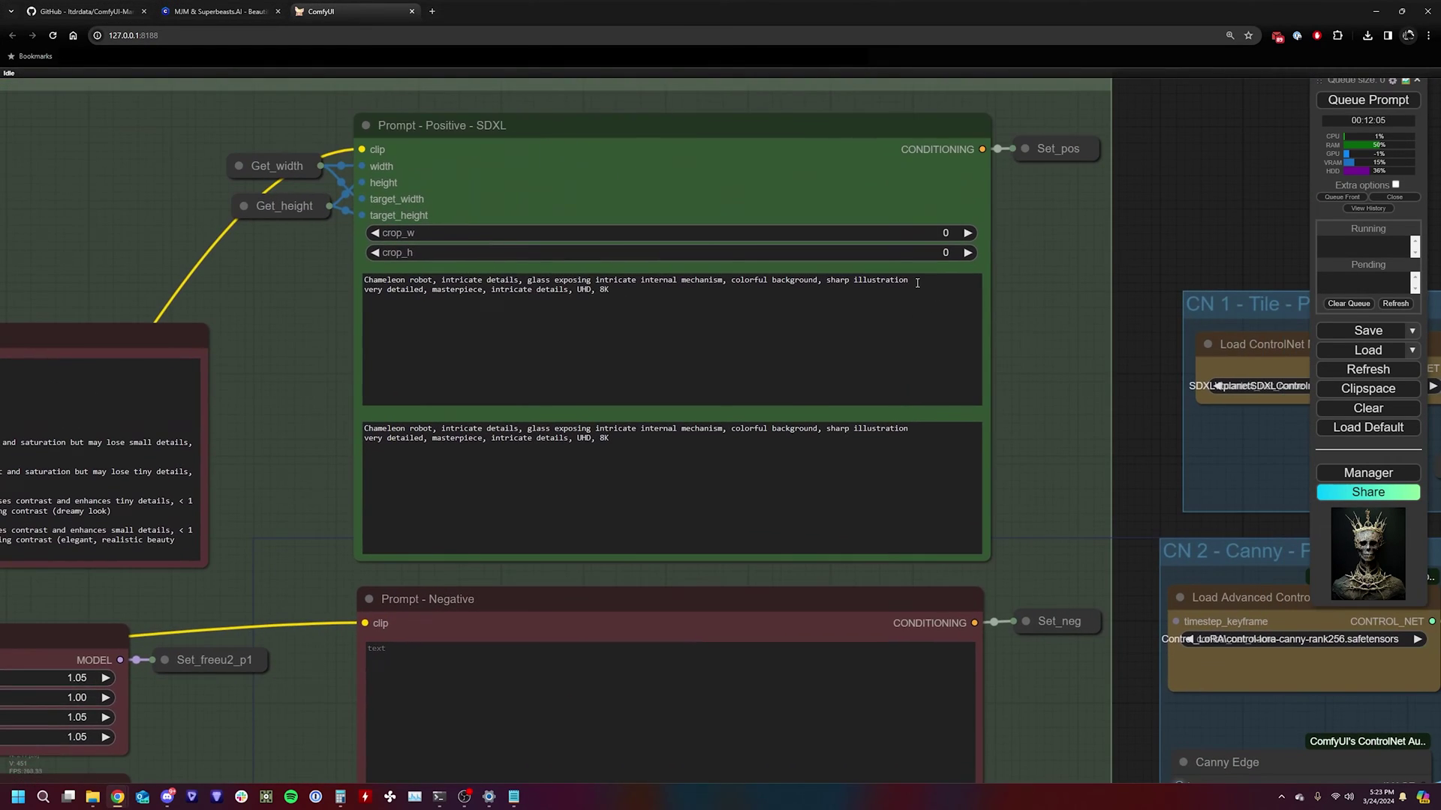
left_click_drag(917, 283, 358, 279)
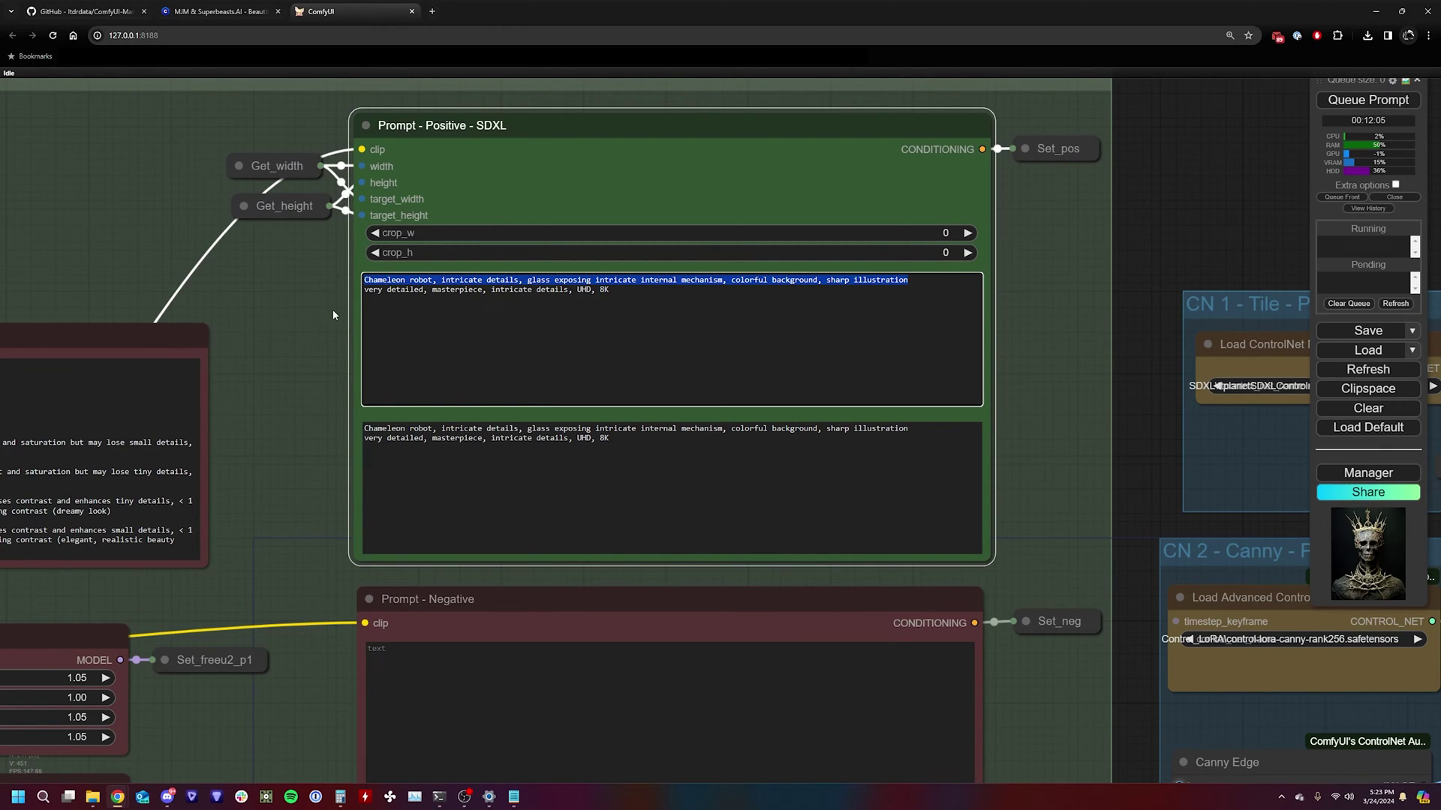
type("a skeleton wearing a crown made out of thorns, gems on the crown, realistic and detailed, octane")
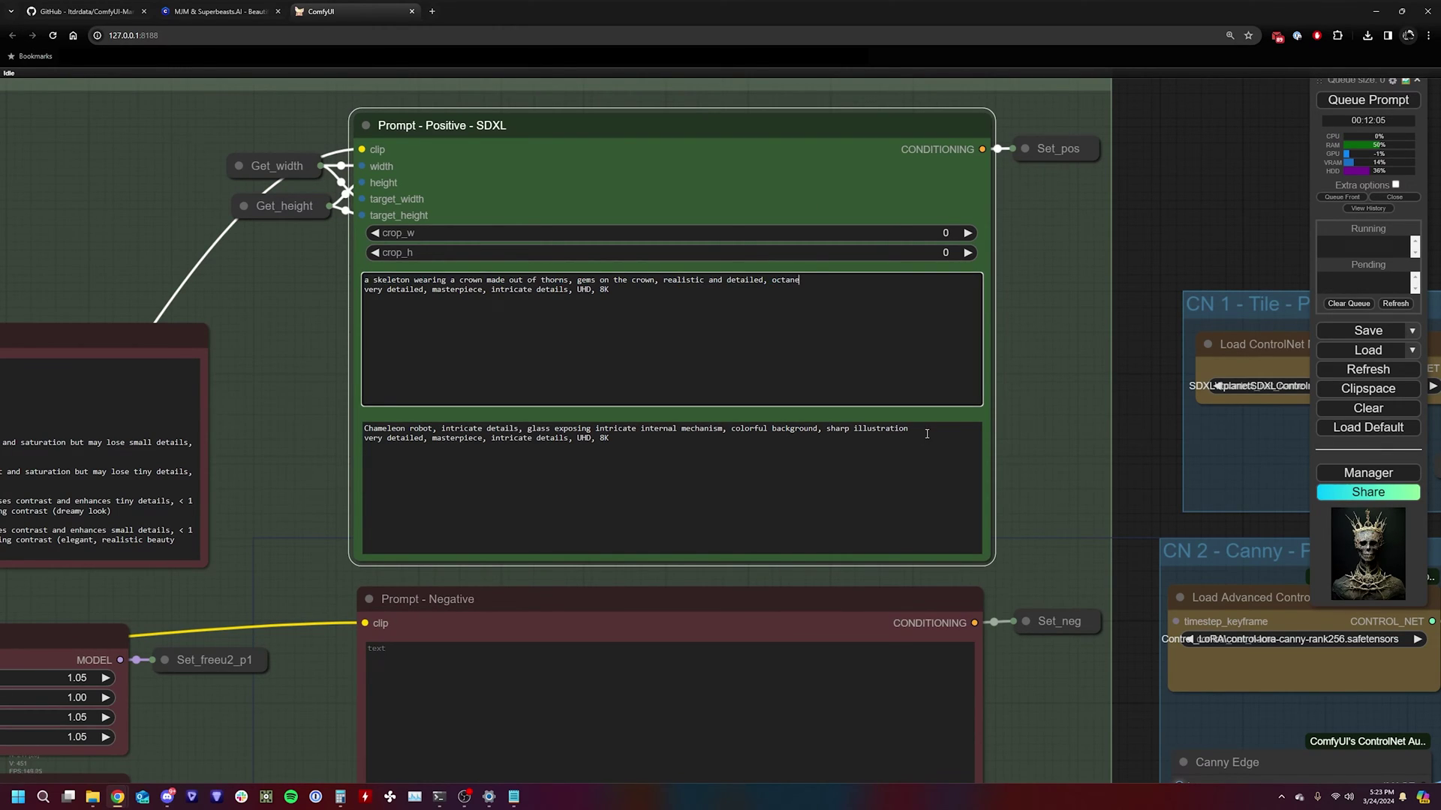
left_click_drag(927, 433, 351, 430)
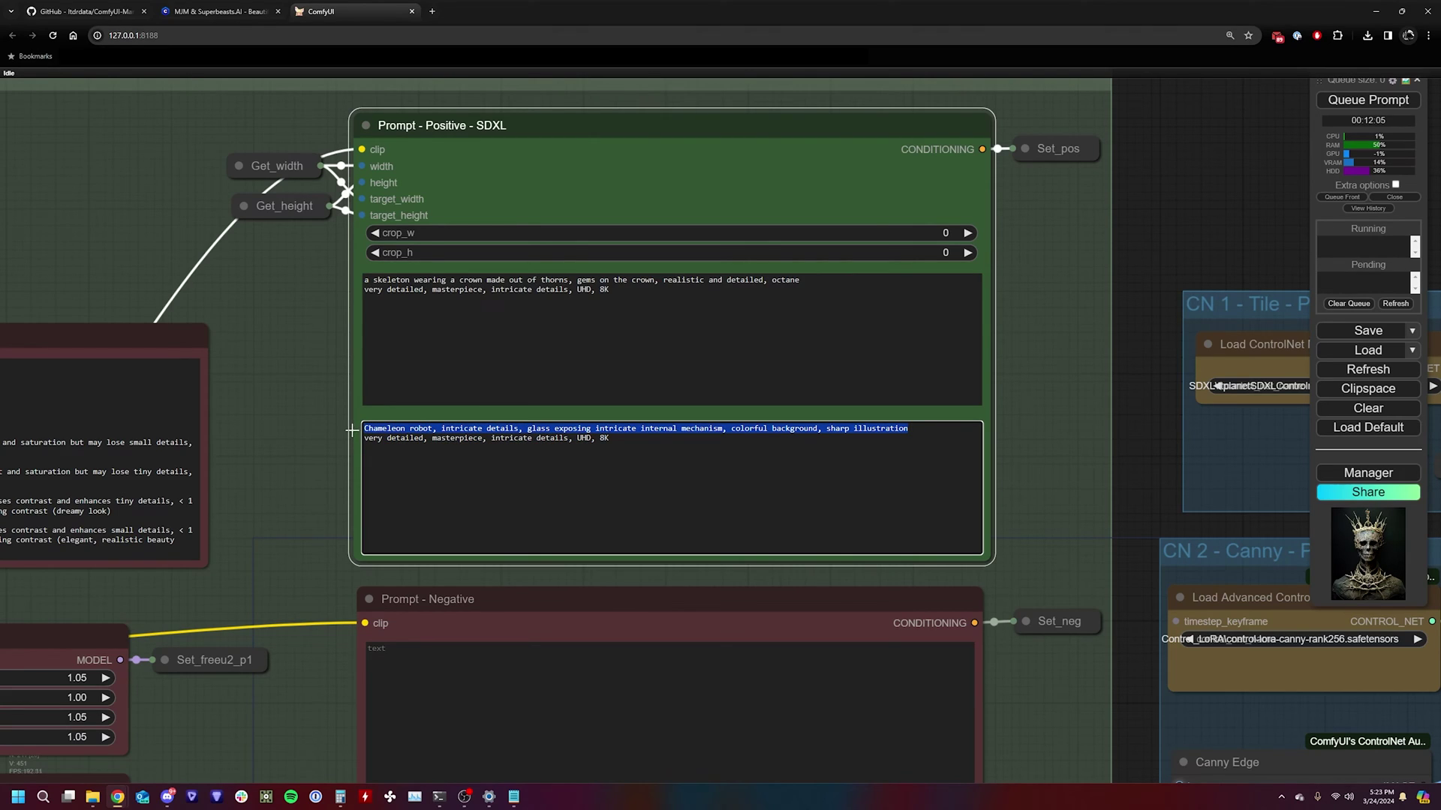
type("a skeleton wearing a crown made out of thorns, gems on the crown, realistic and detailed, octane")
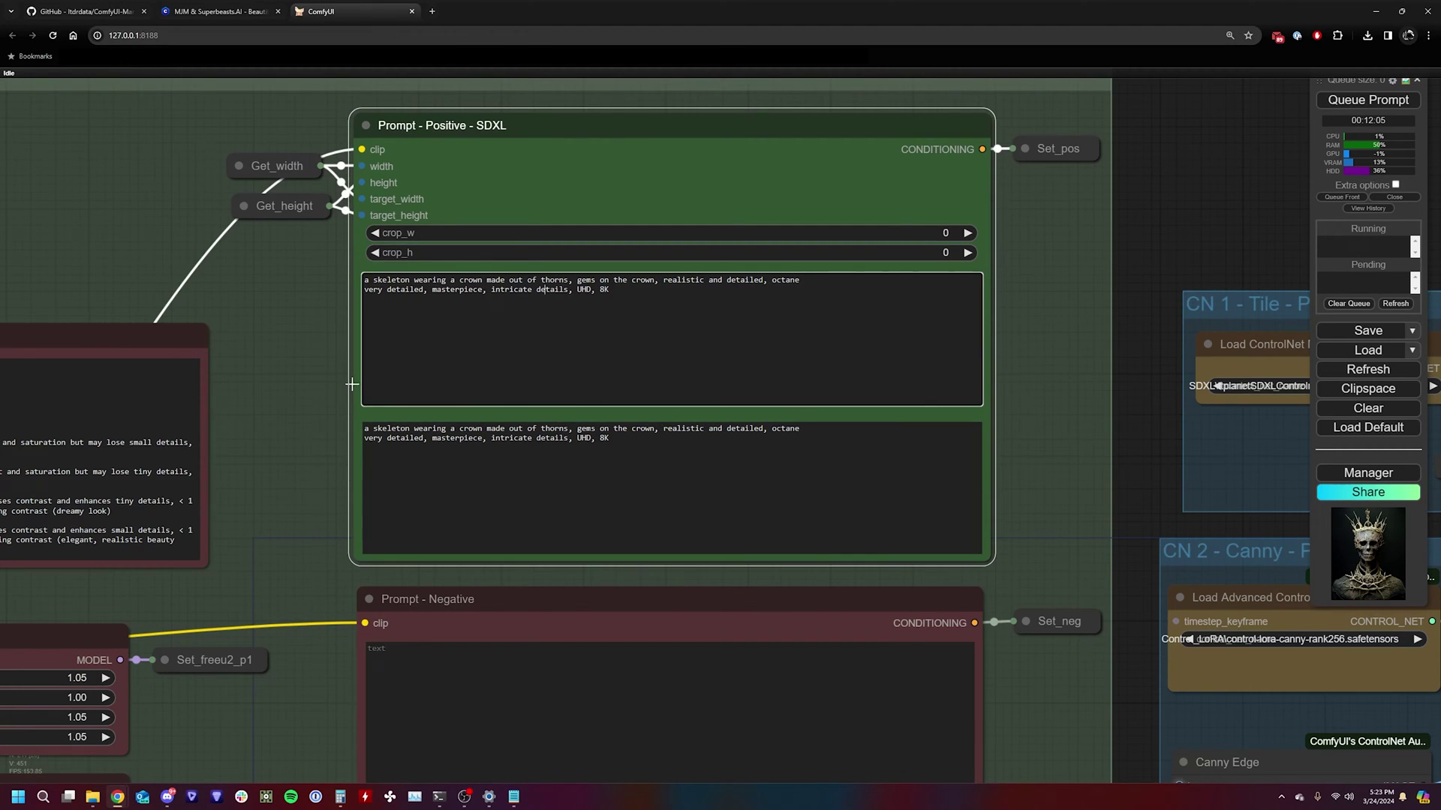
Step: Duplicate the Prompt - Positive - SDXL node beside the original and clear both text fields in the copy
scroll(321, 448, "down", 6)
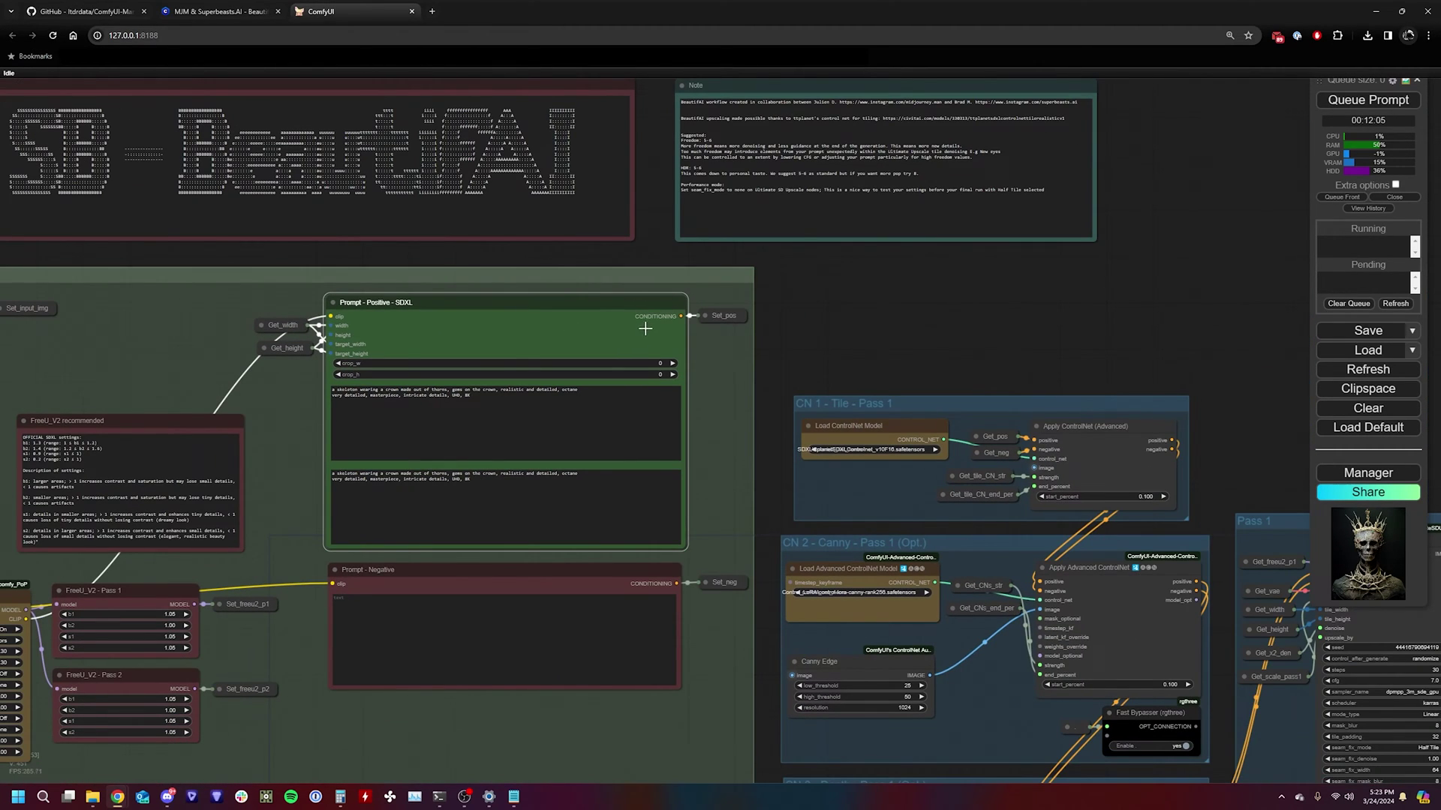
left_click_drag(603, 324, 998, 273)
left_click_drag(792, 343, 701, 331)
key("BackSpace")
key("BackSpace")
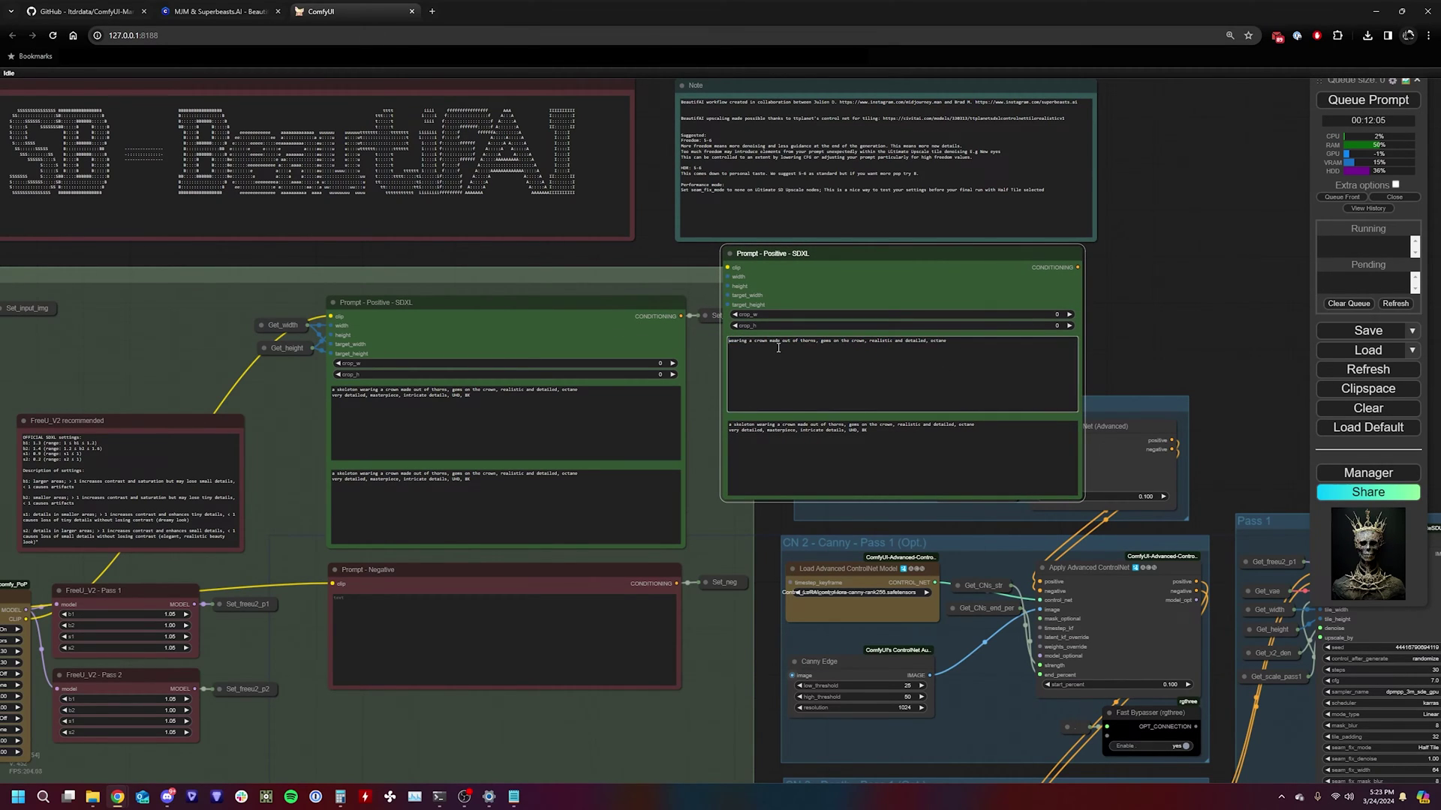
key("ctrl+a")
left_click(910, 436)
key("ctrl+a")
key("BackSpace")
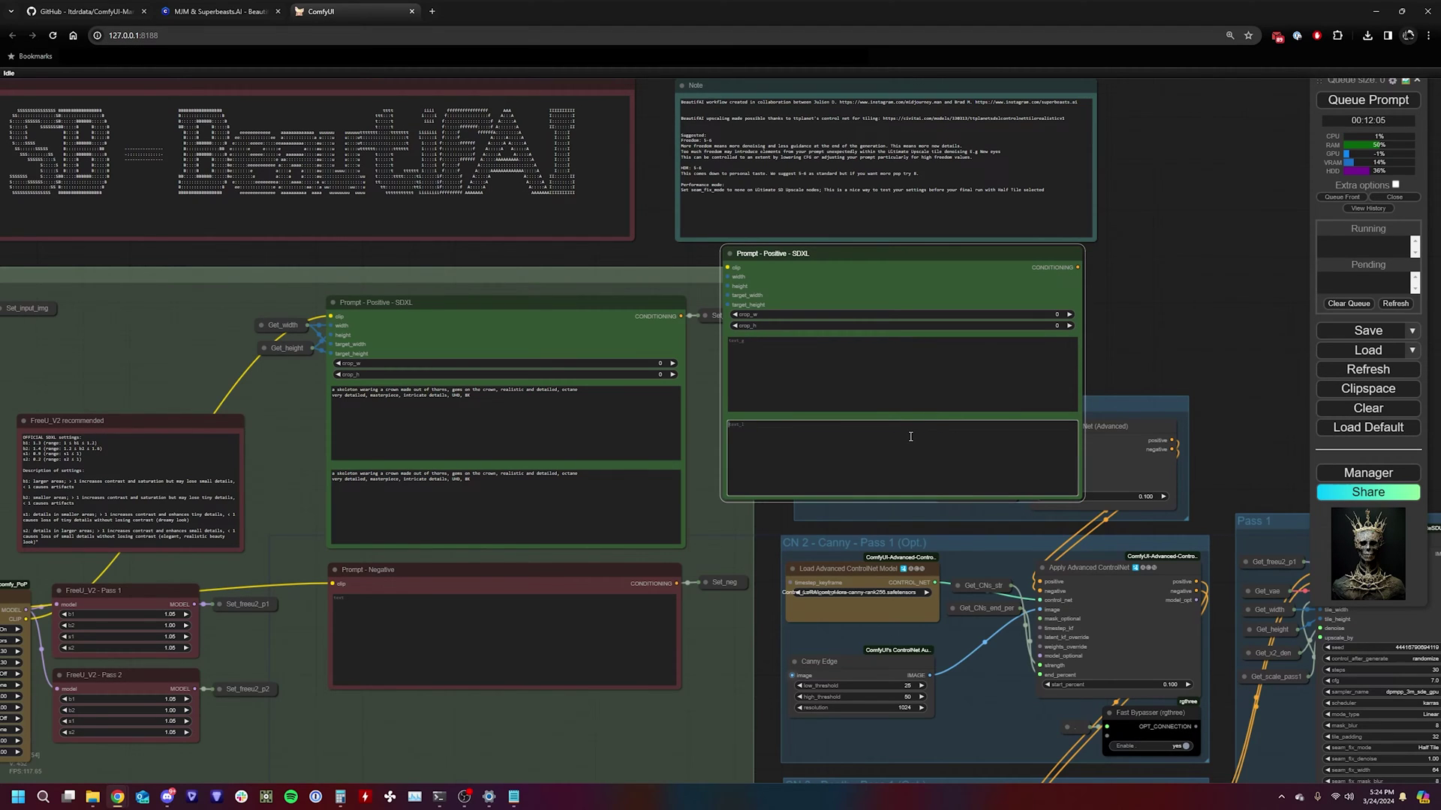
Step: Delete the duplicated Prompt - Positive - SDXL node
scroll(736, 436, "up", 4)
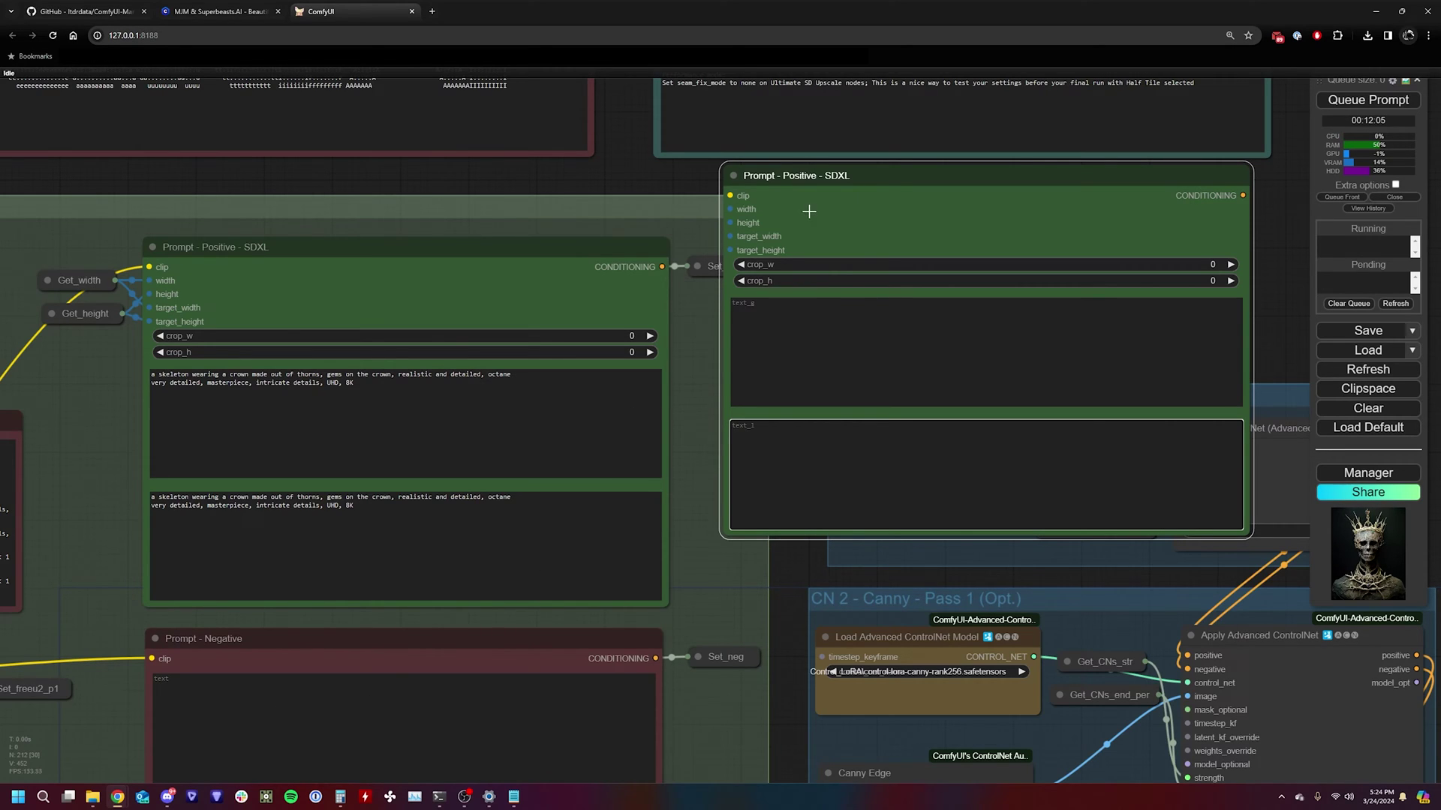
left_click(872, 185)
key("Delete")
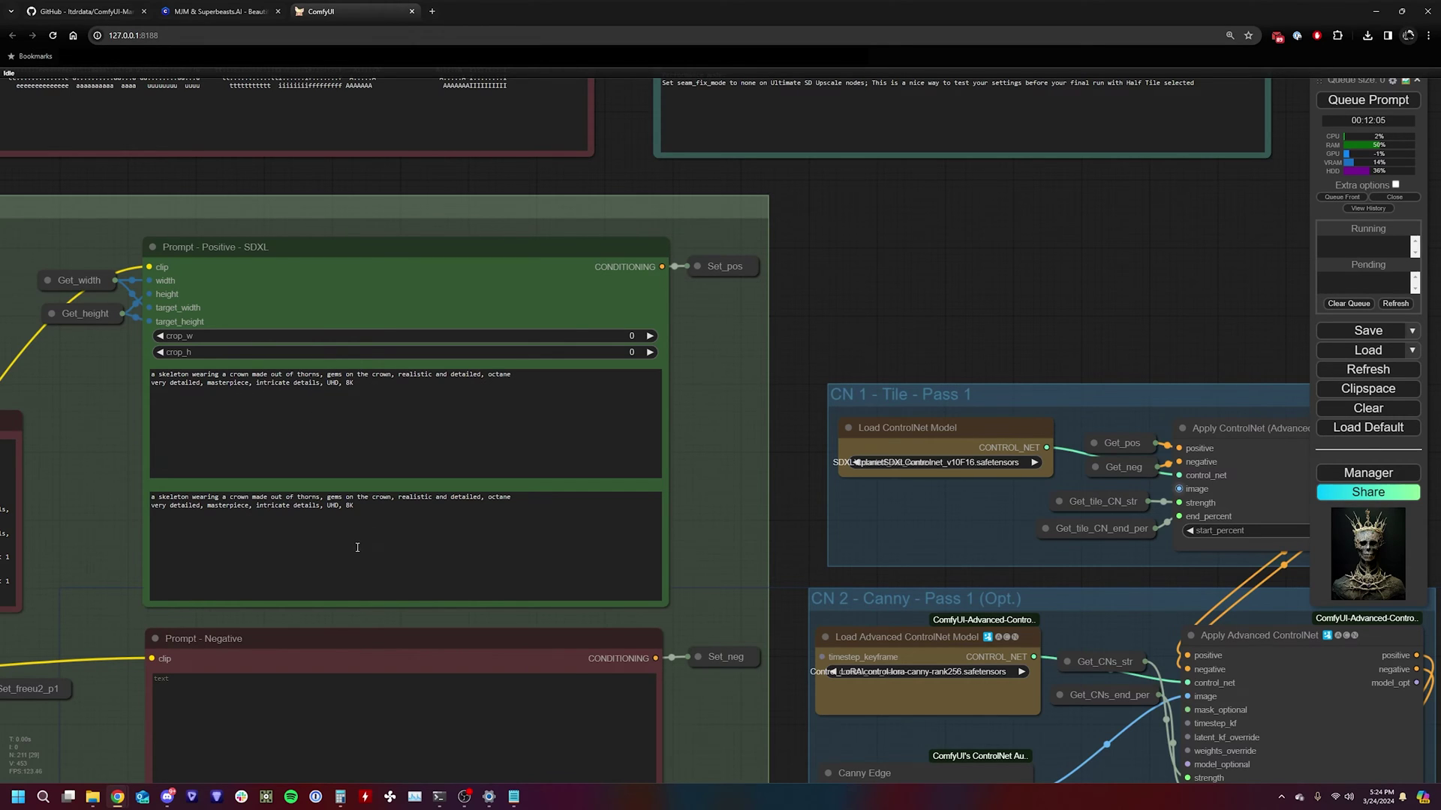
Step: Examine the ControlNet and denoise values driven by the Freedom node, and the tile and input sizes in the resolution calculator group
scroll(753, 401, "down", 3)
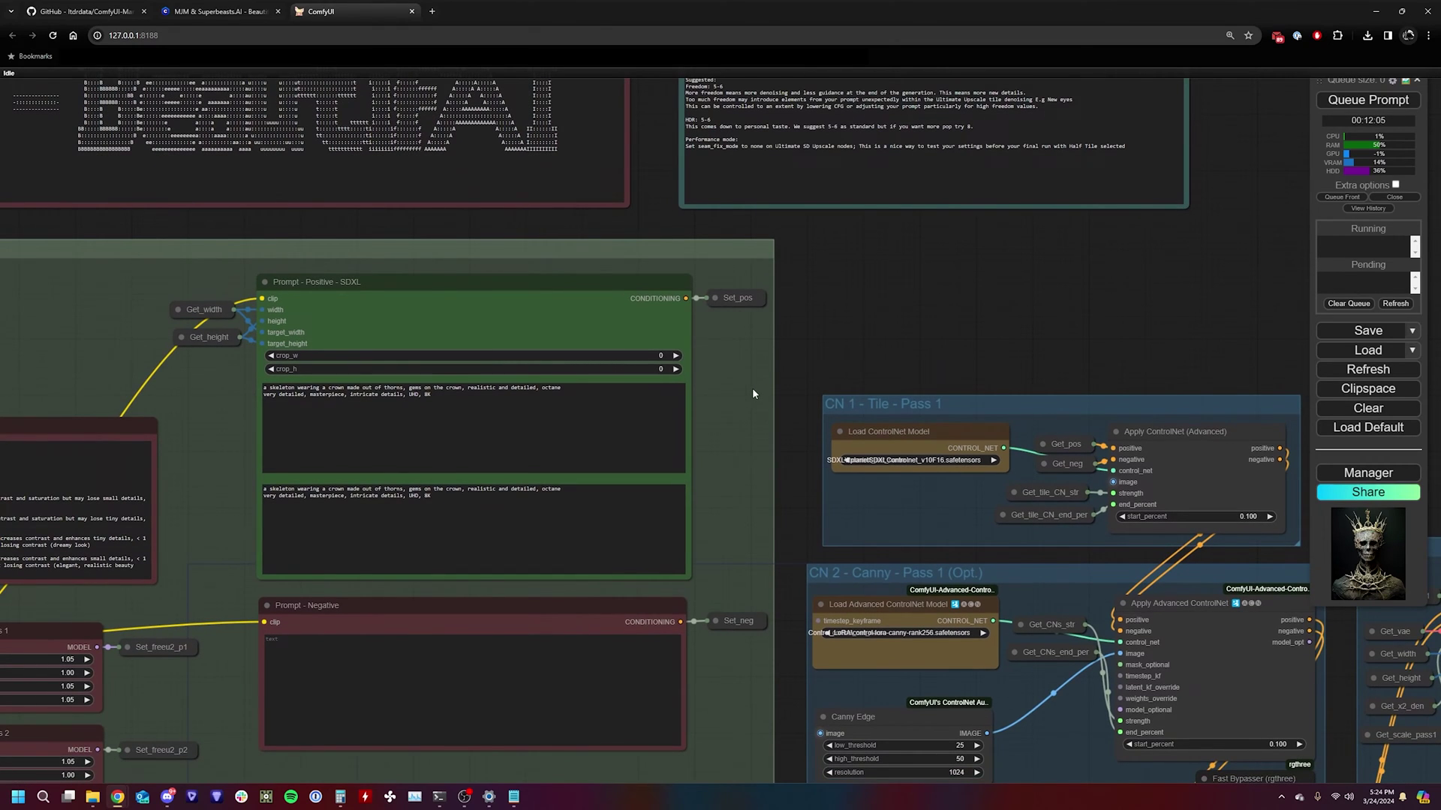
left_click_drag(755, 385, 1200, 207)
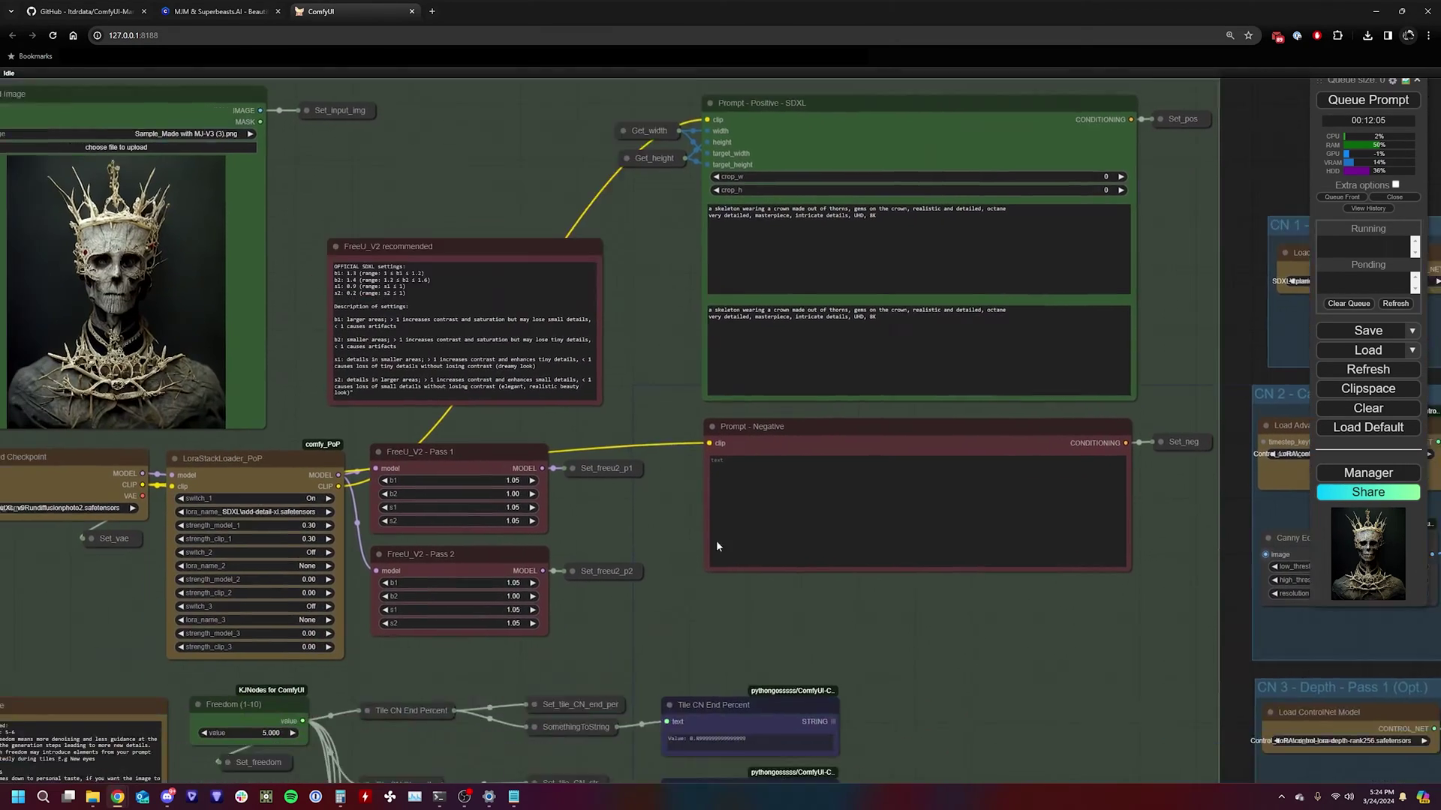
left_click_drag(277, 758, 353, 540)
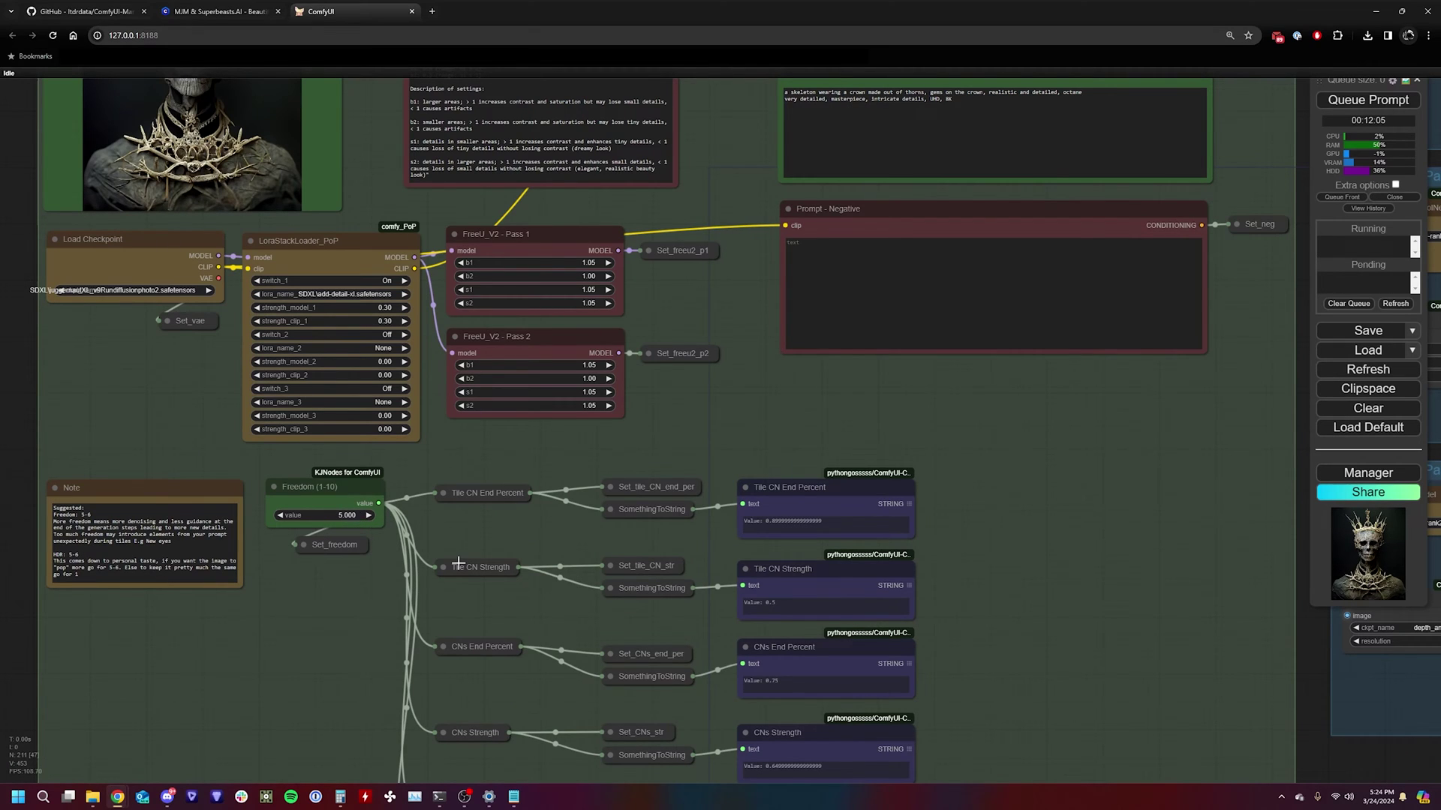
left_click_drag(952, 613, 897, 516)
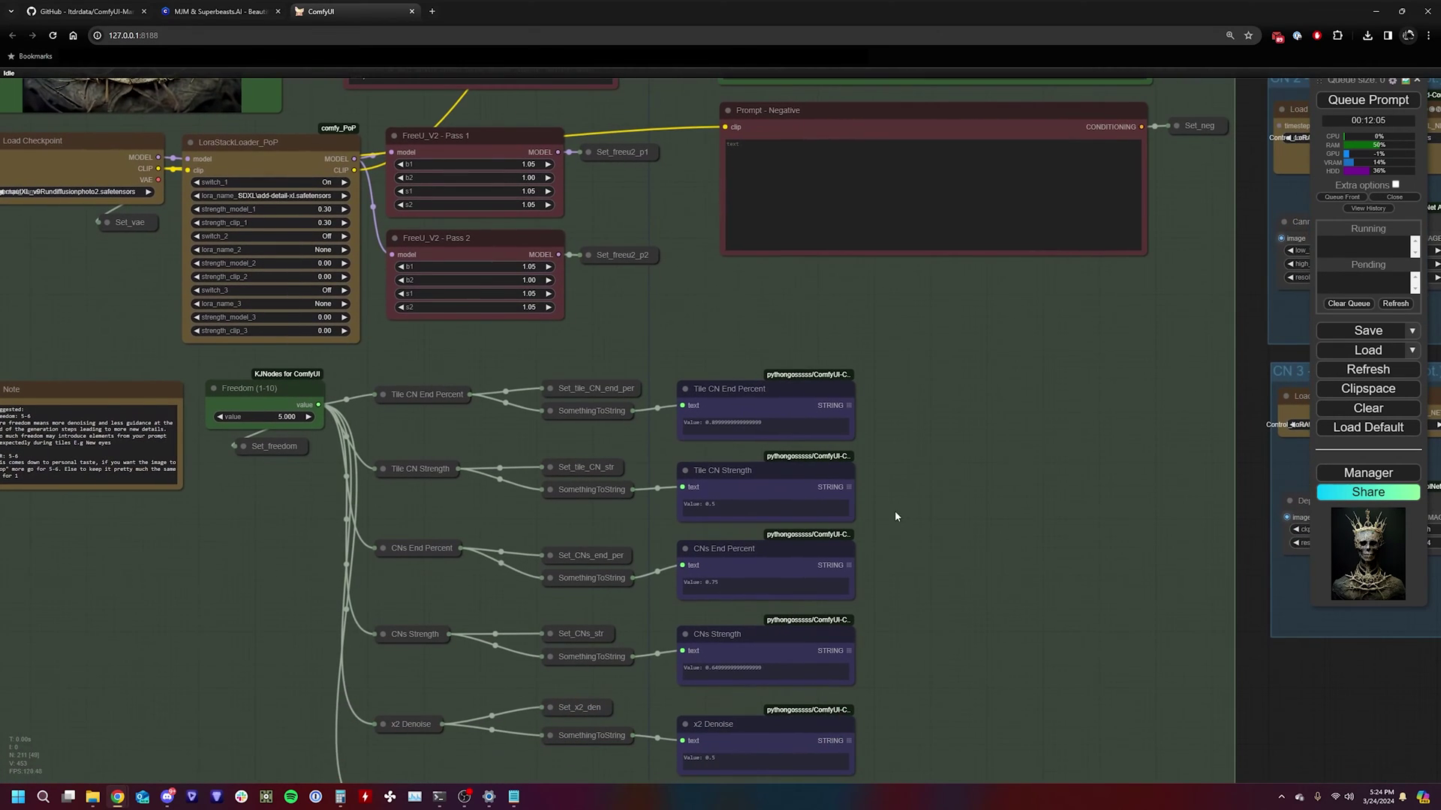
scroll(954, 599, "up", 2)
left_click_drag(958, 575, 951, 509)
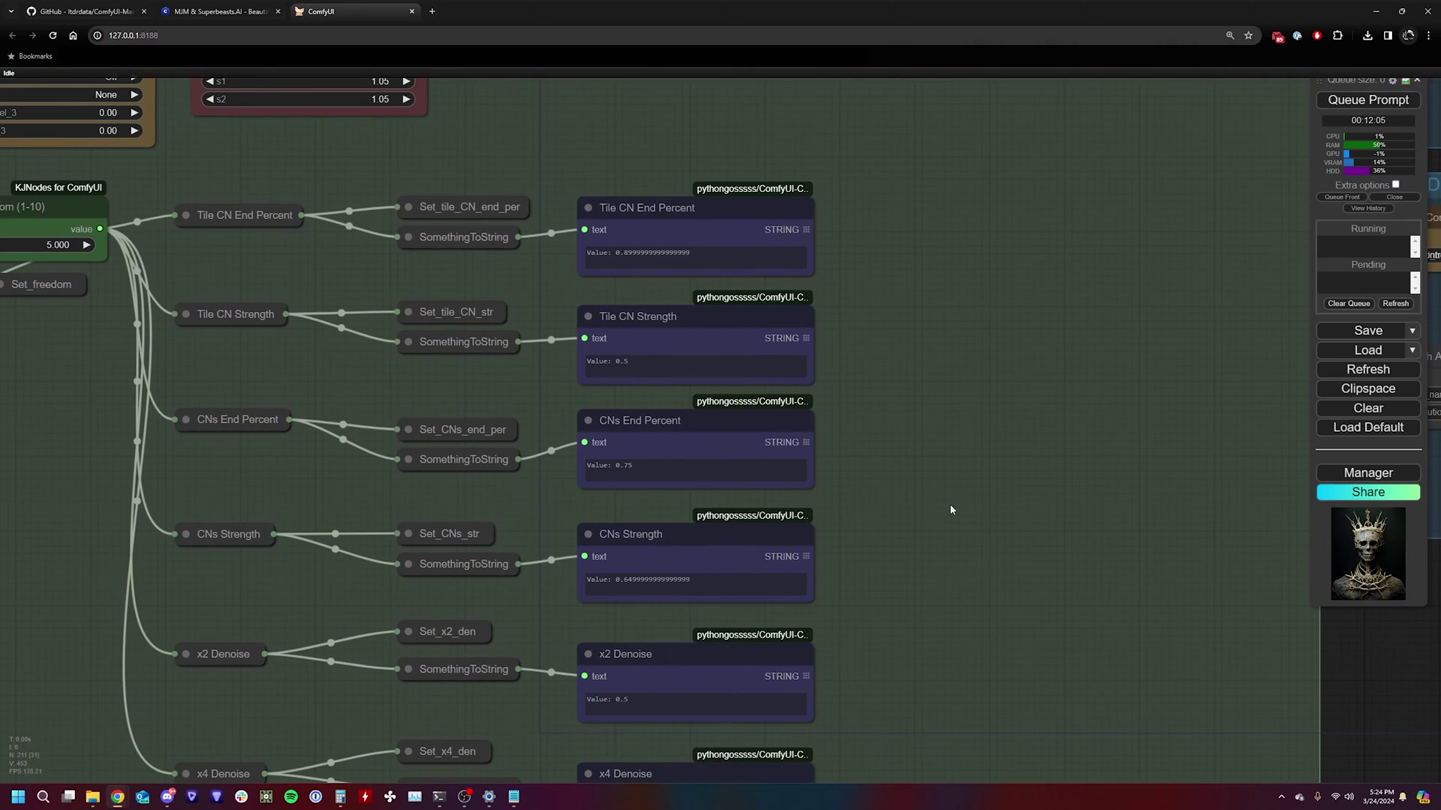
left_click_drag(861, 591, 855, 361)
scroll(855, 361, "down", 2)
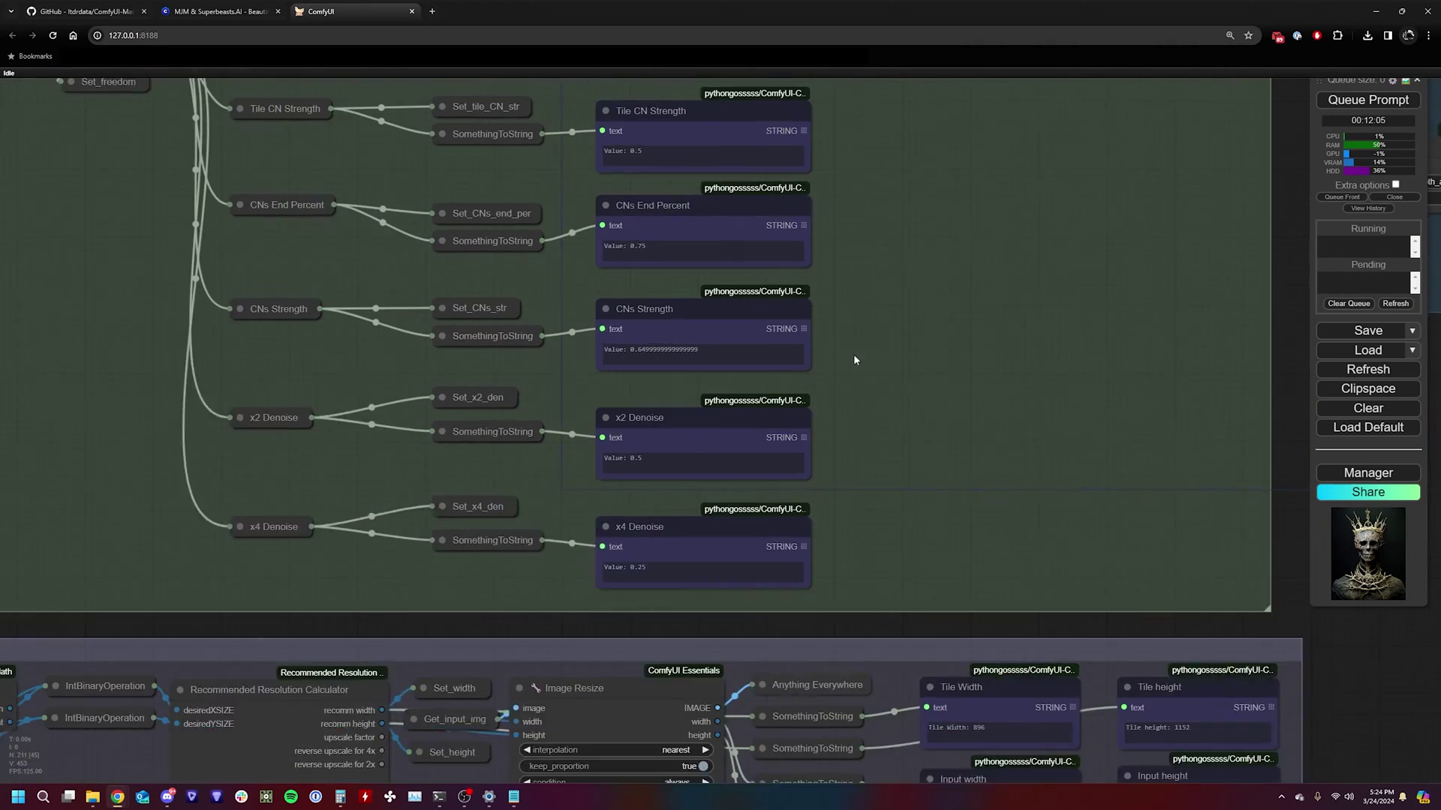
left_click_drag(523, 588, 676, 422)
left_click_drag(766, 633, 647, 664)
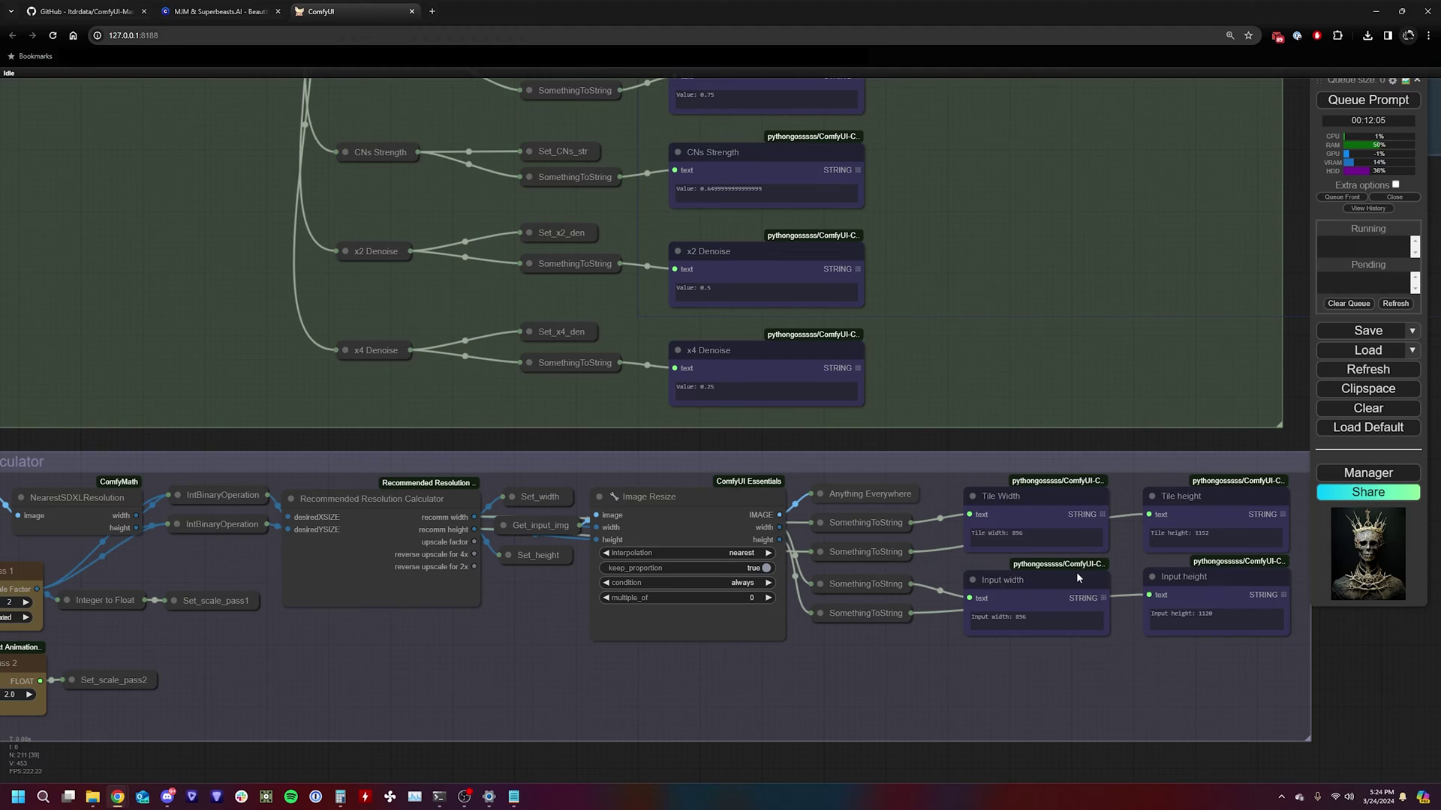
scroll(1173, 679, "down", 4)
left_click_drag(1173, 638, 1051, 677)
Step: Queue the prompt to run the workflow on the loaded image
left_click_drag(960, 378, 1027, 687)
left_click_drag(1009, 542, 879, 694)
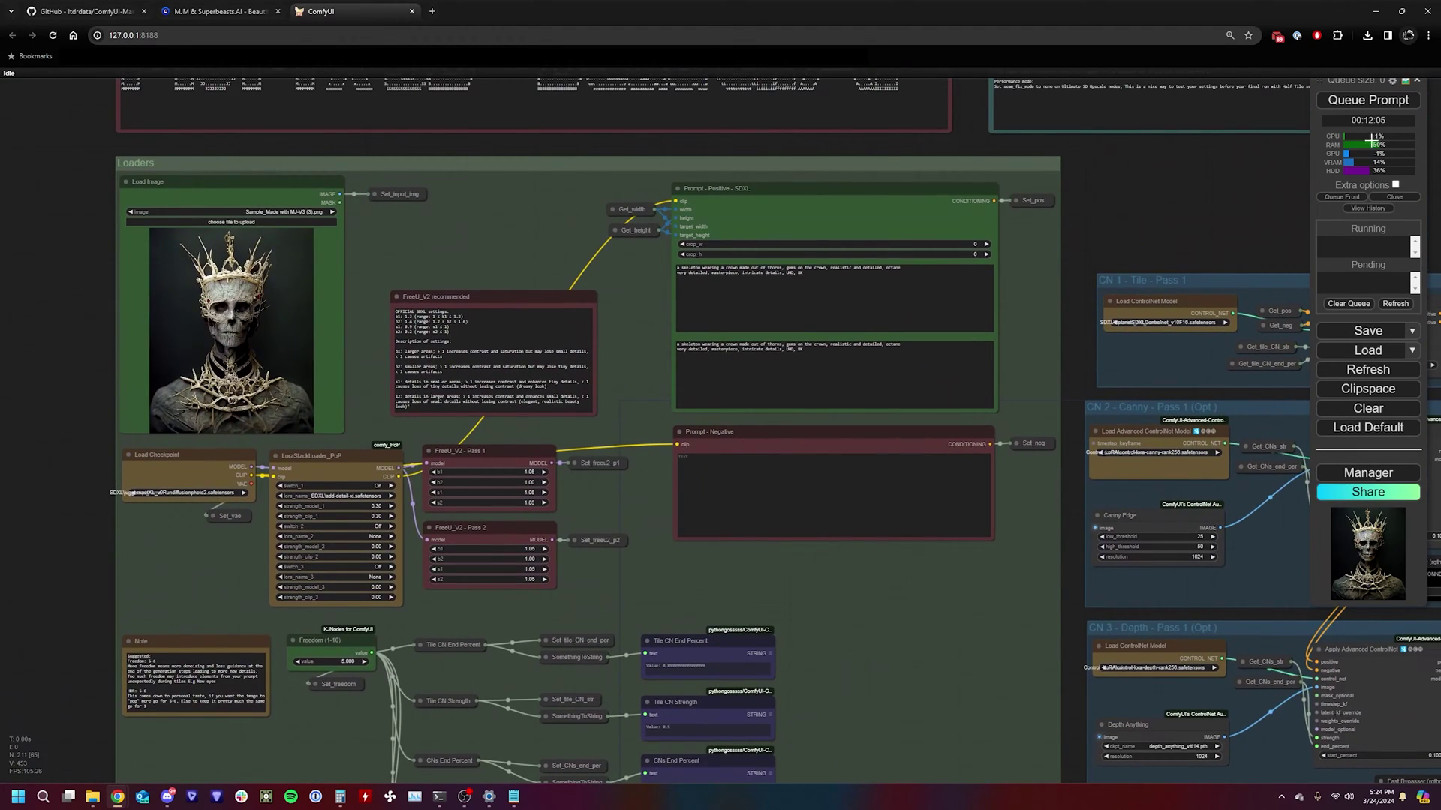
left_click(1371, 103)
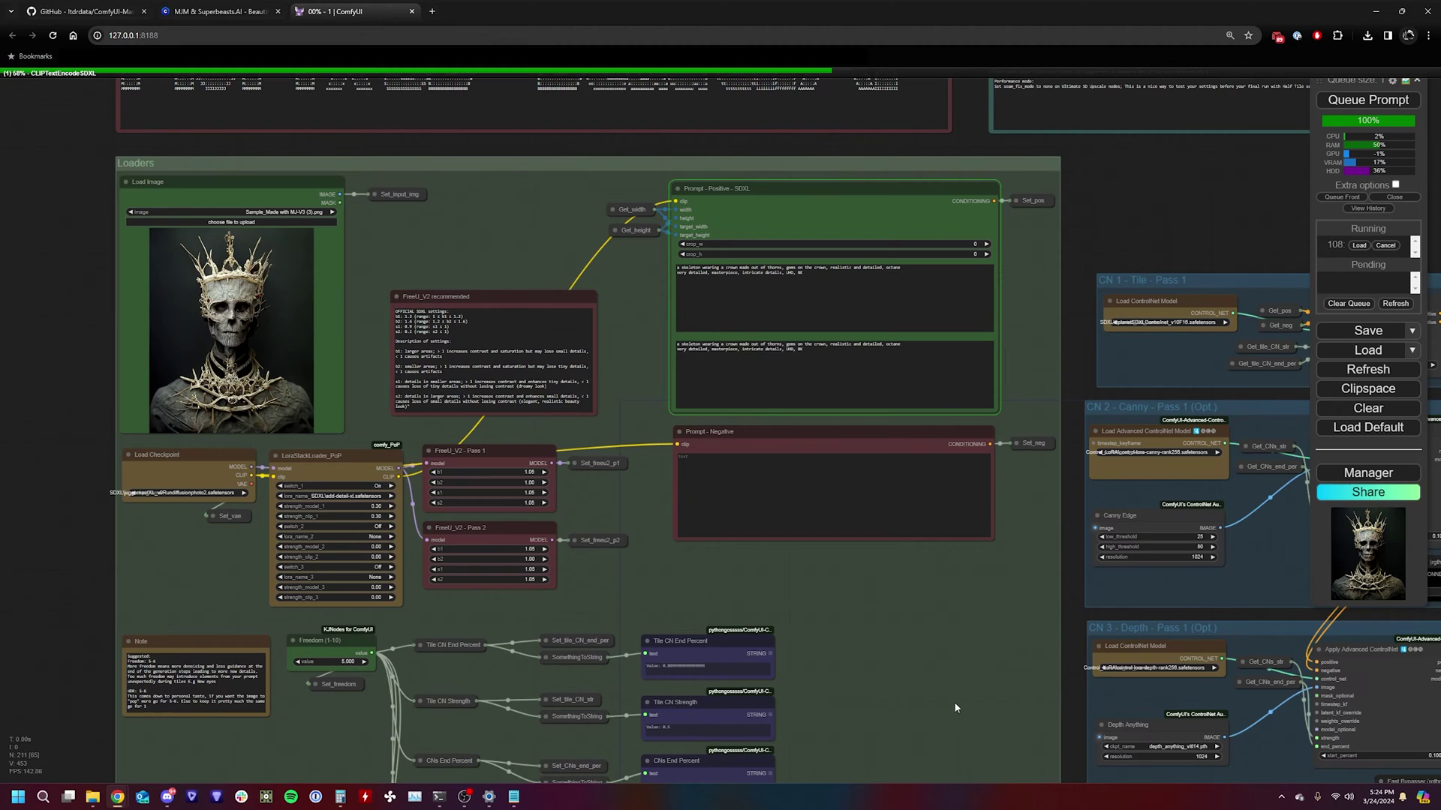
Step: Check the preview method setting in the ComfyUI Manager menu and view the live preview in Pass 1's Ultimate SD Upscale node
left_click_drag(956, 706, 710, 561)
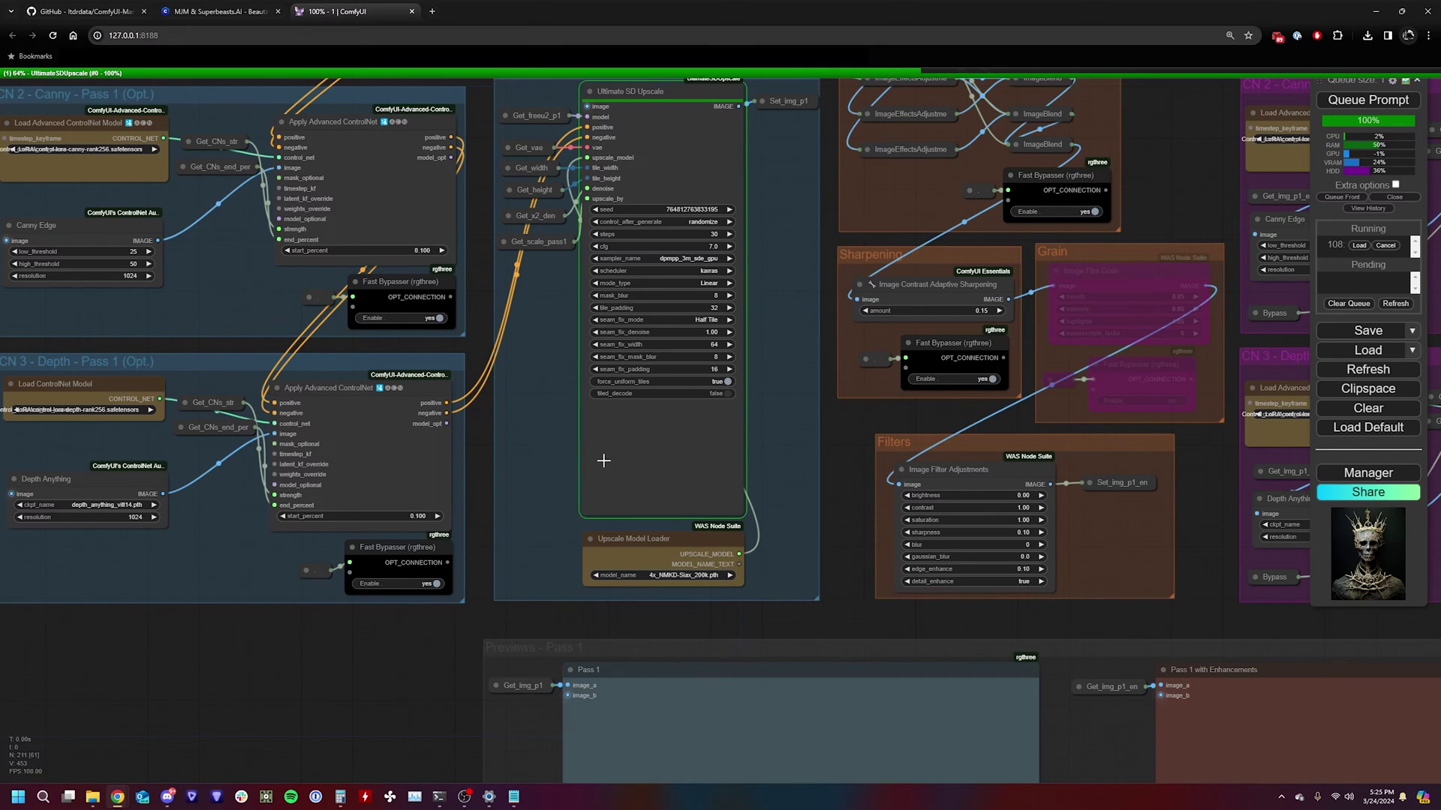
scroll(667, 459, "up", 2)
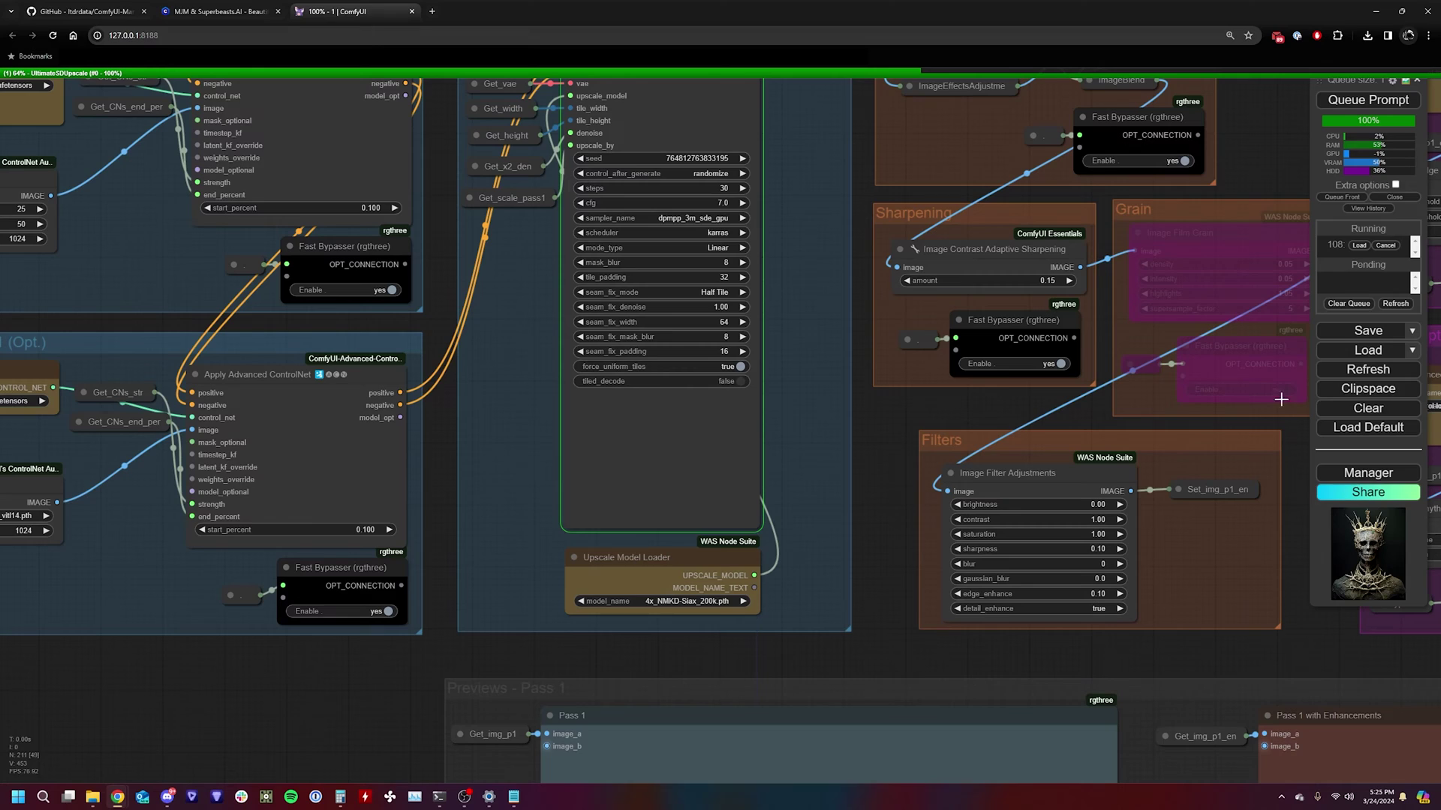
left_click(1362, 474)
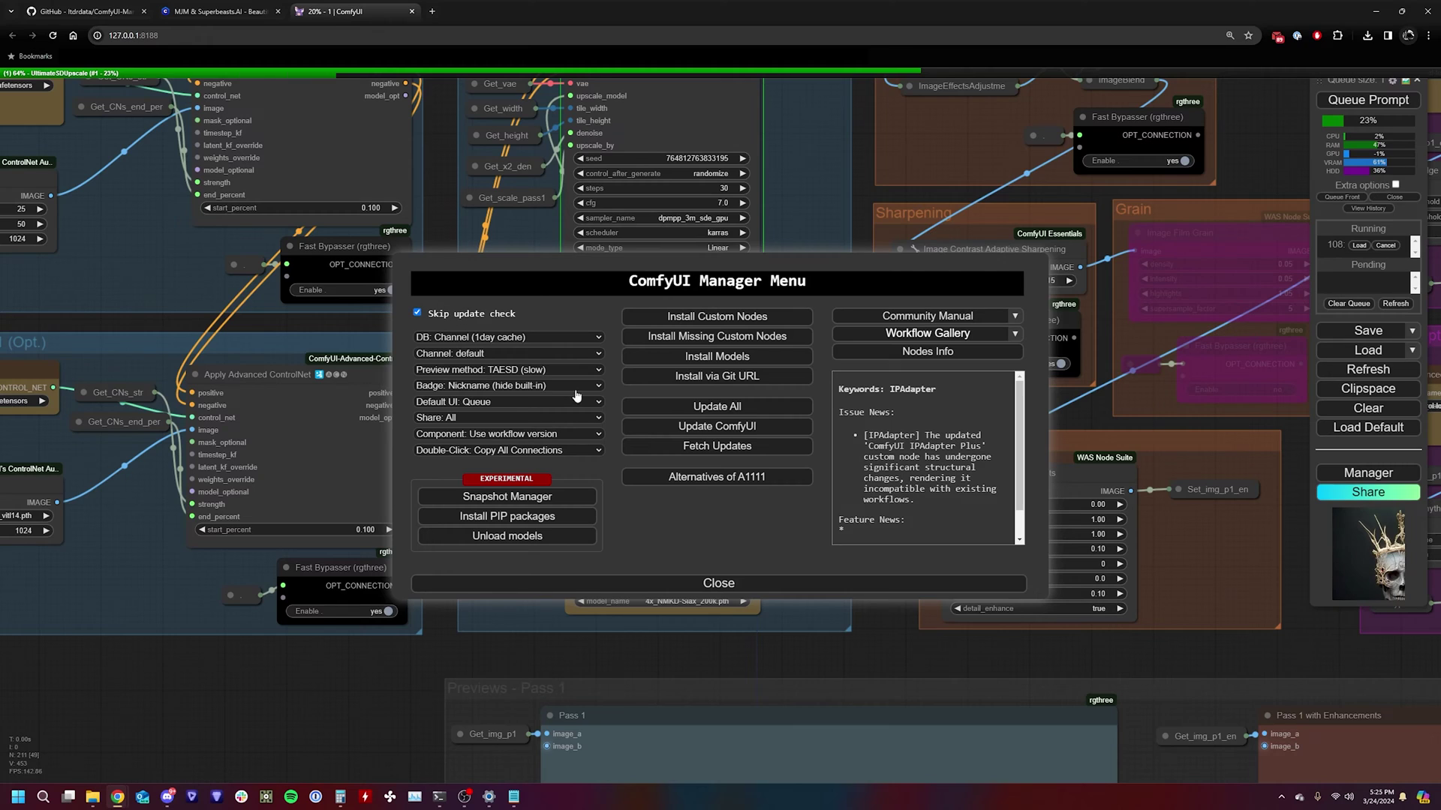
left_click(539, 371)
left_click(514, 393)
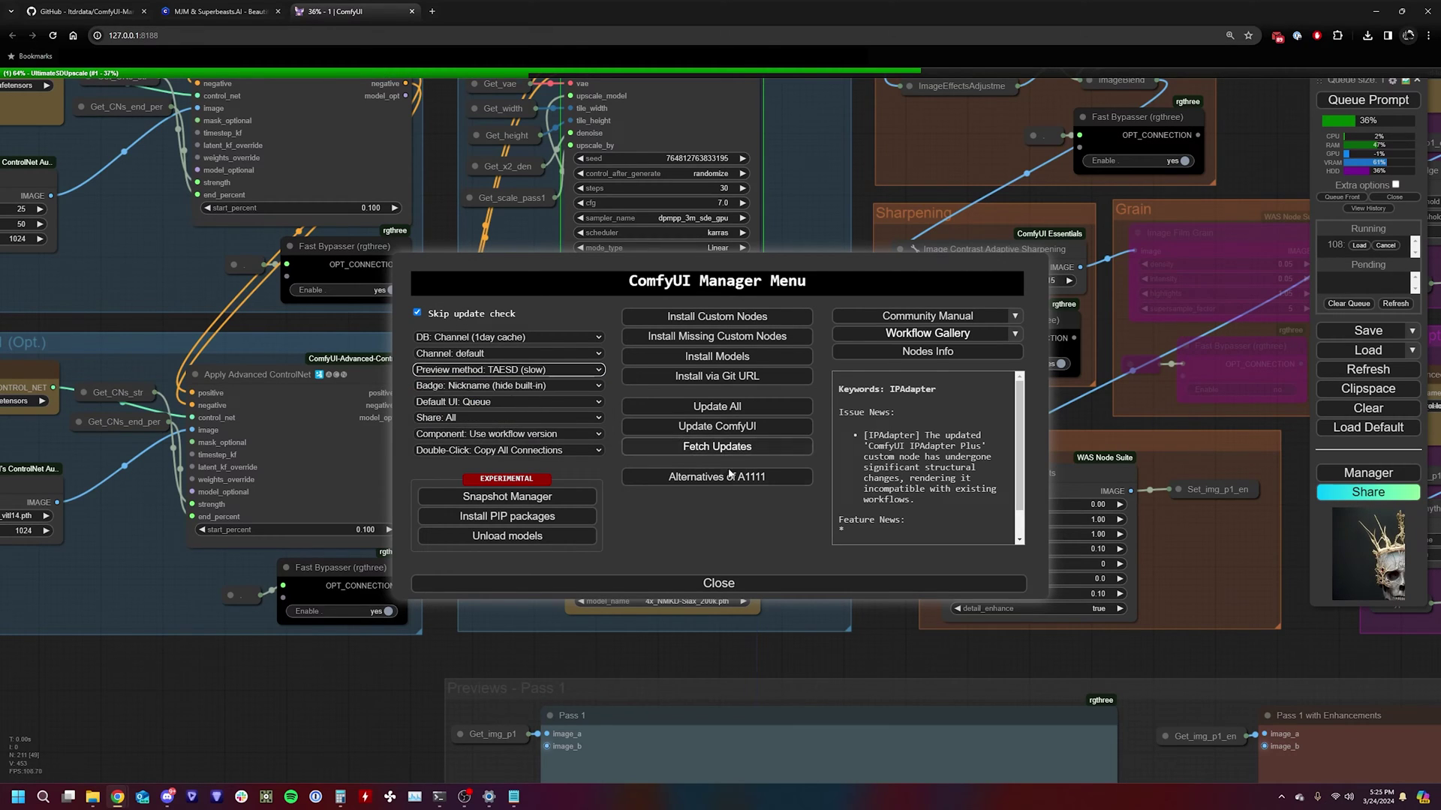
left_click(752, 577)
scroll(688, 434, "up", 1)
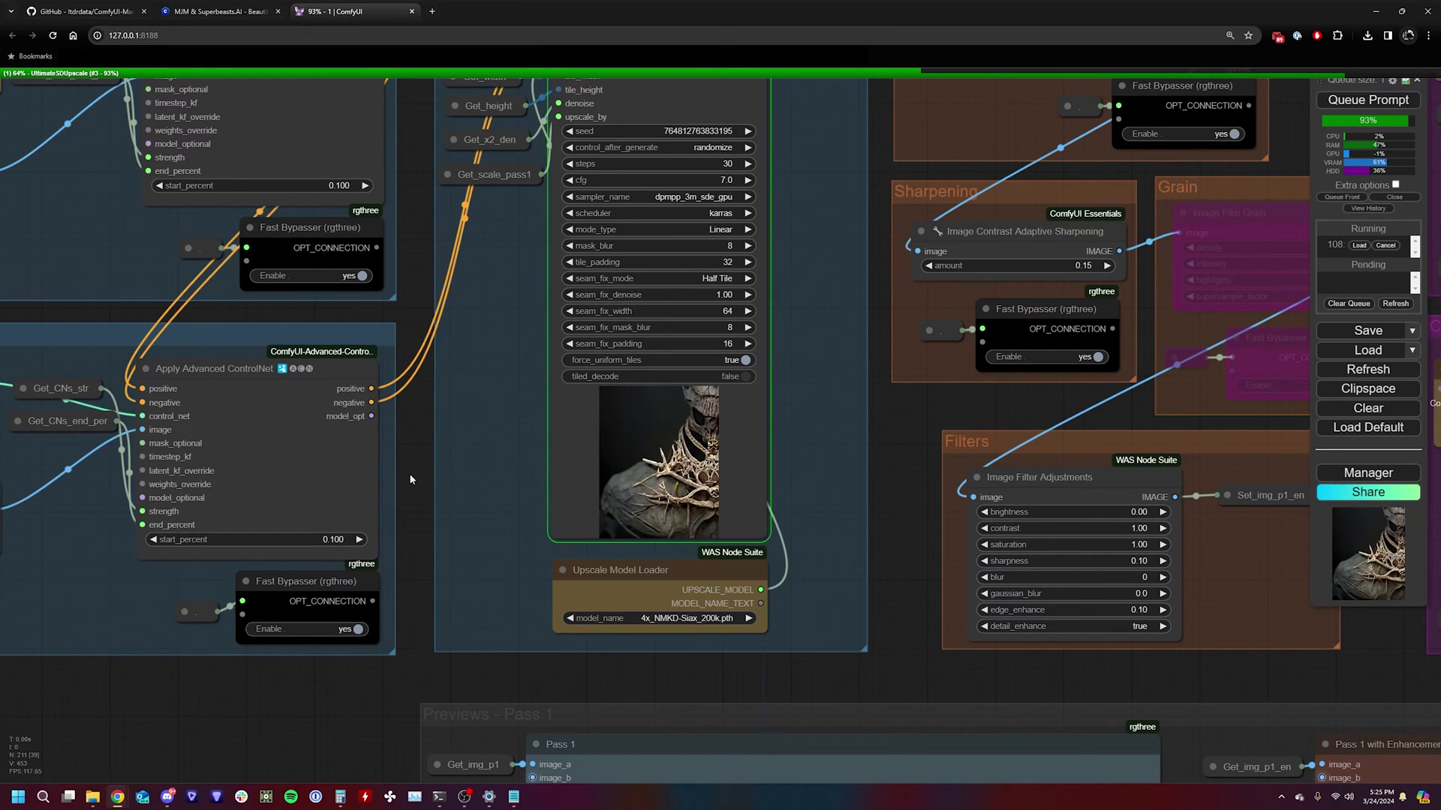
left_click_drag(440, 477, 465, 555)
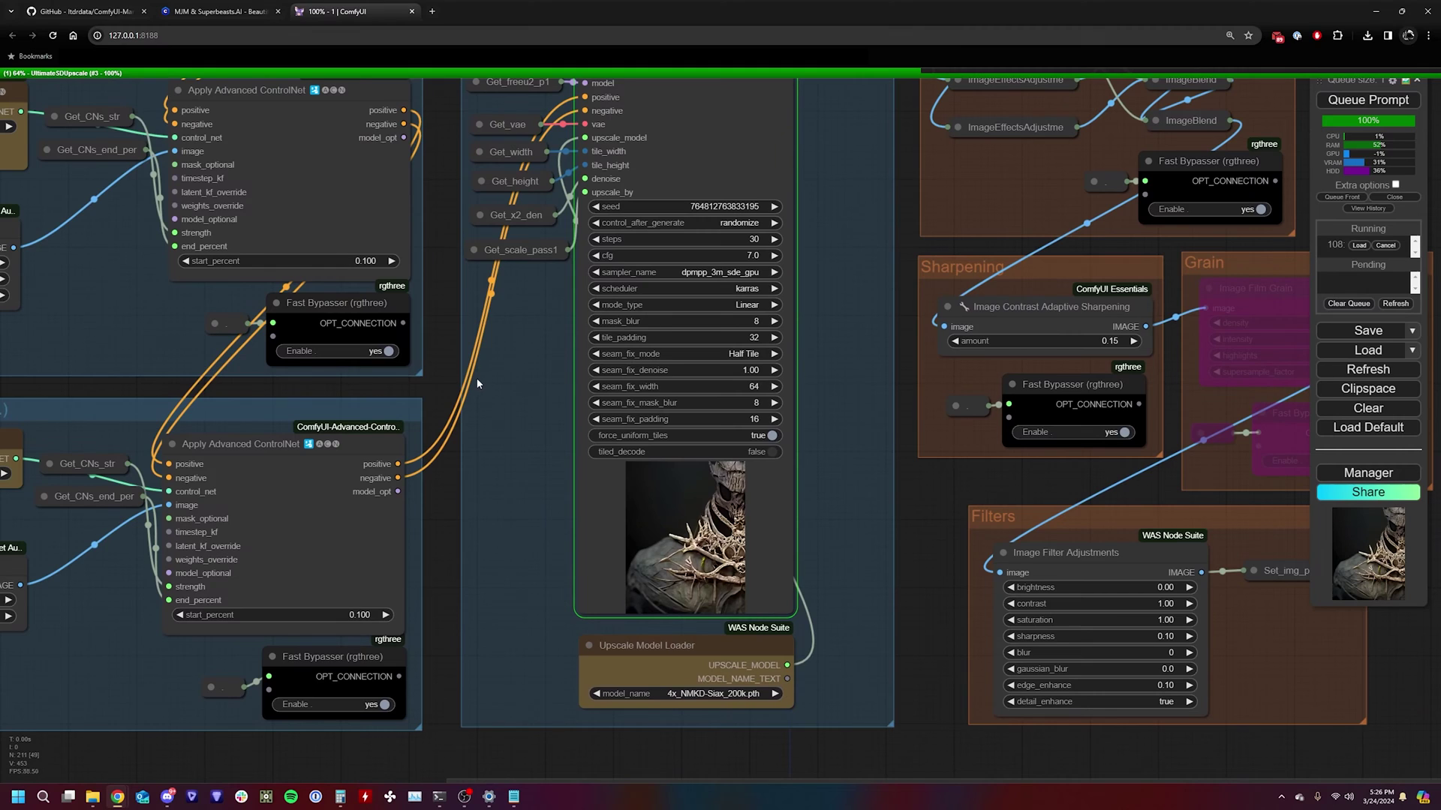
Step: Switch to the BeautifAI page on Civitai, expand its description, and read the notes on the passes and resources used
left_click(206, 14)
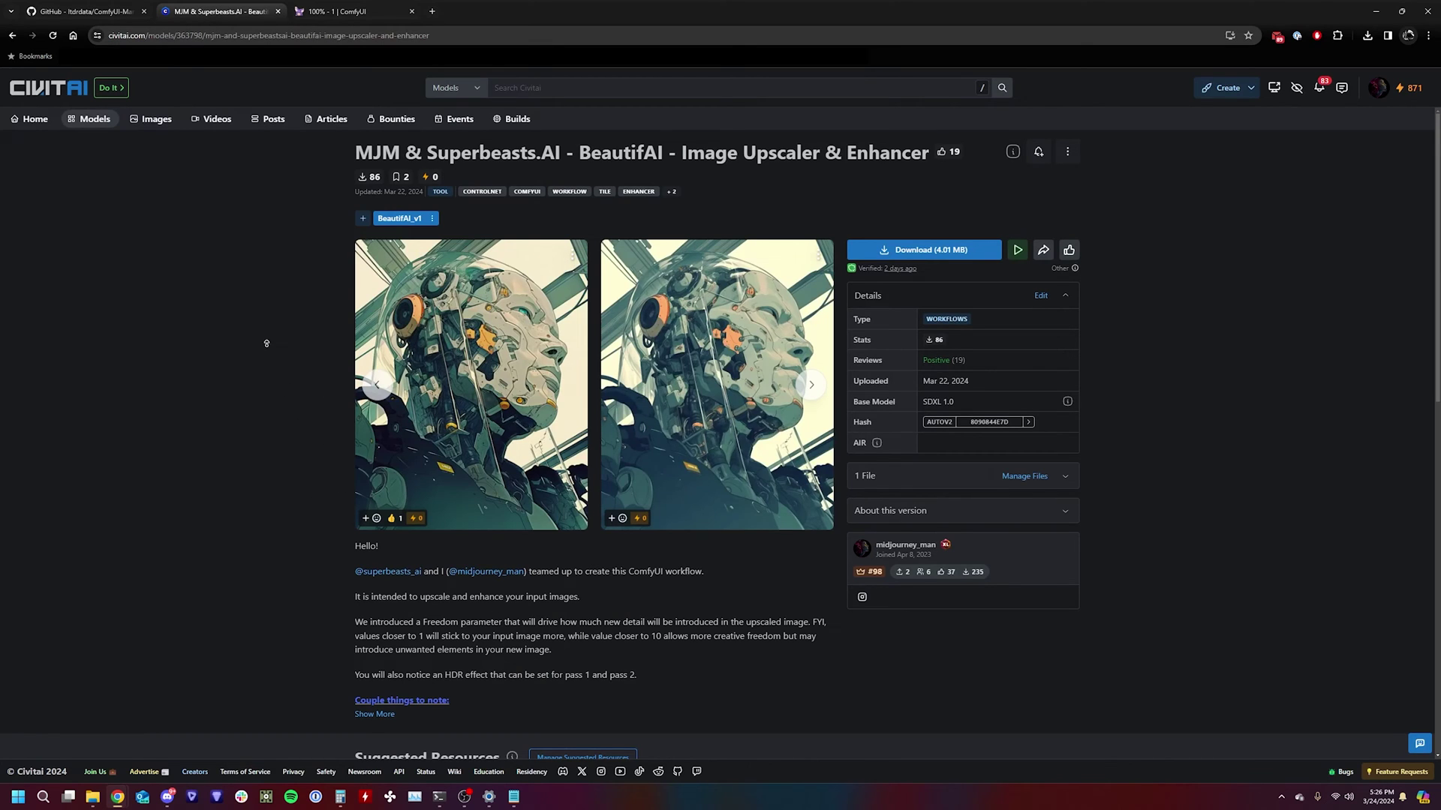
scroll(410, 698, "down", 2)
left_click(373, 548)
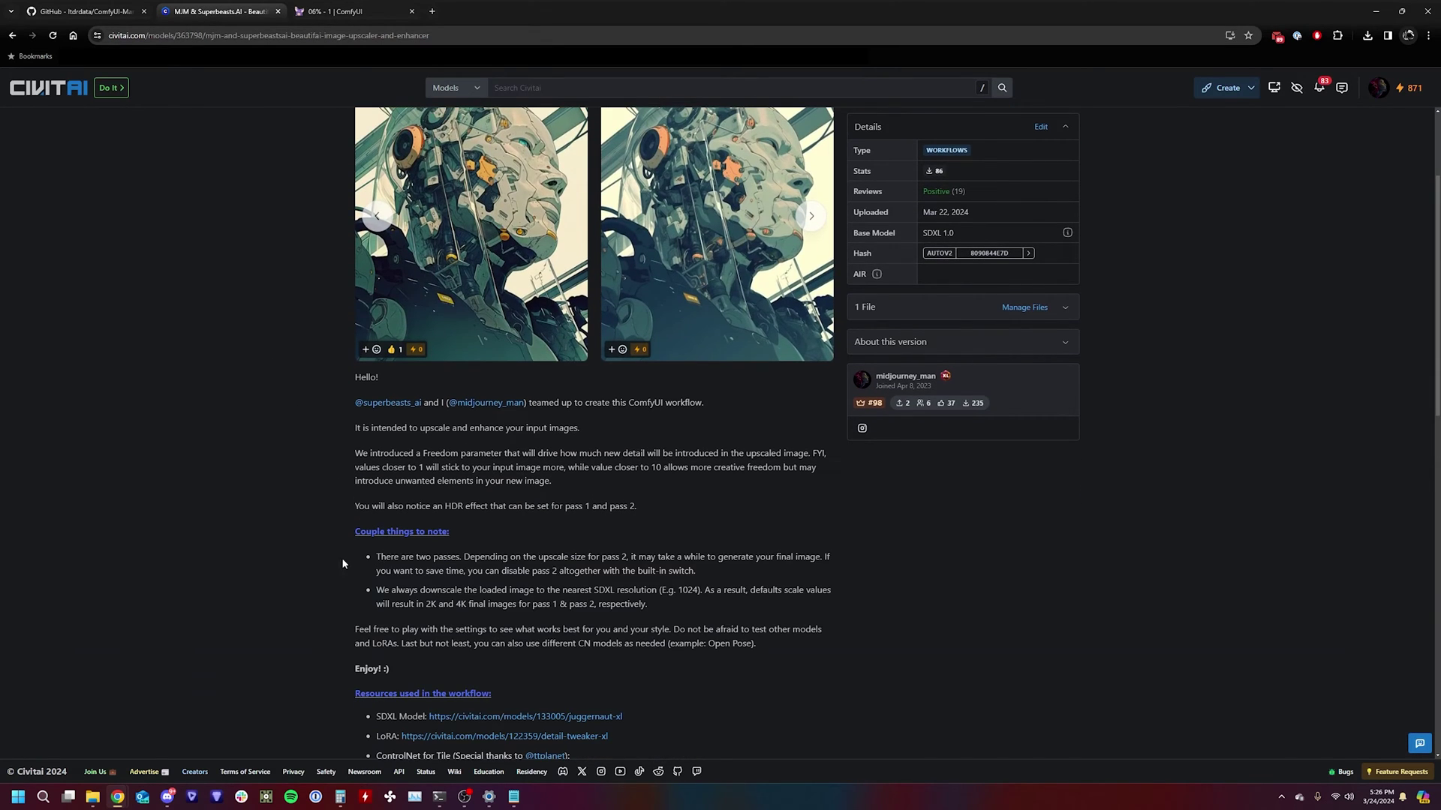
scroll(341, 570, "down", 1)
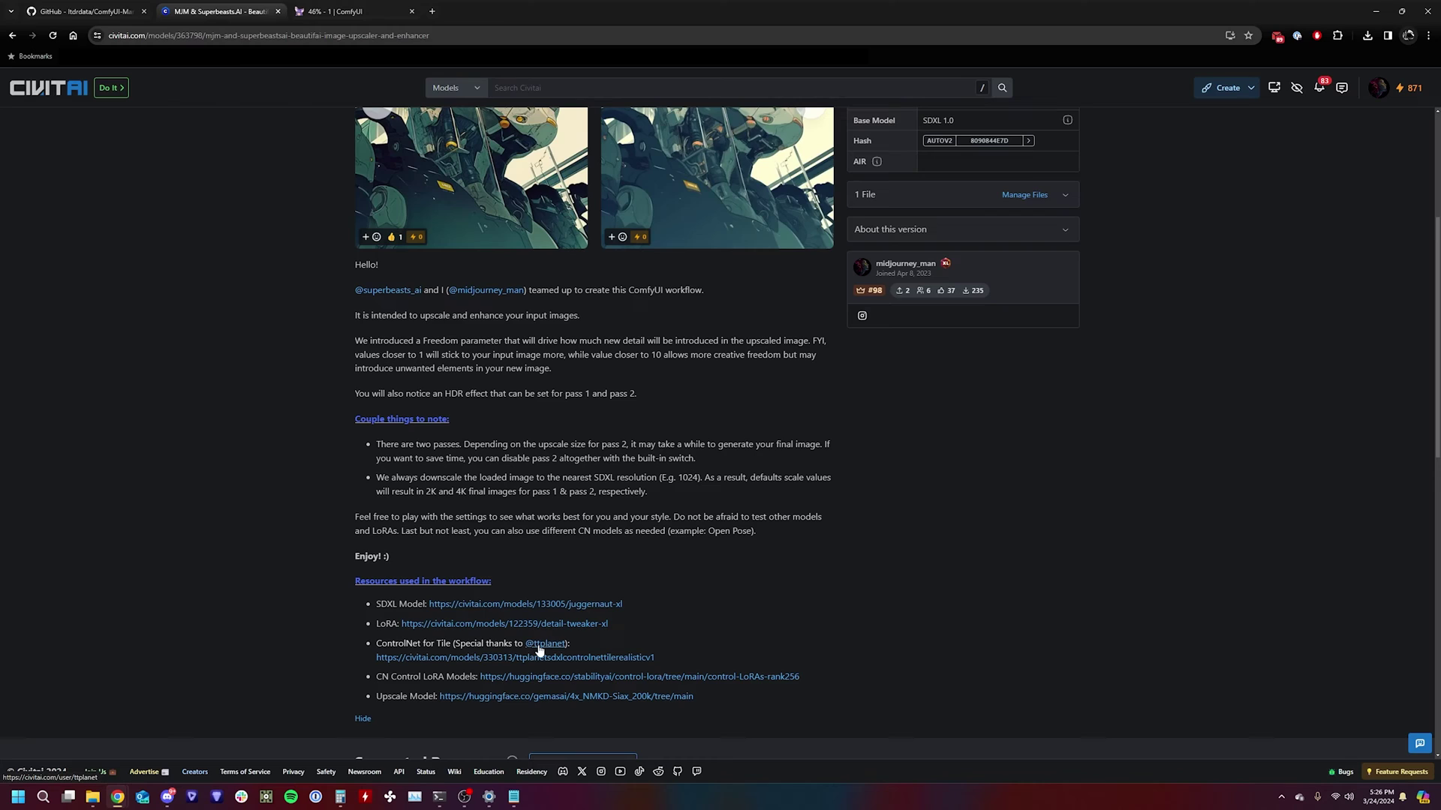
Step: Return to the ComfyUI workflow and watch the tile-by-tile preview in Pass 1's Ultimate SD Upscale node
left_click(342, 12)
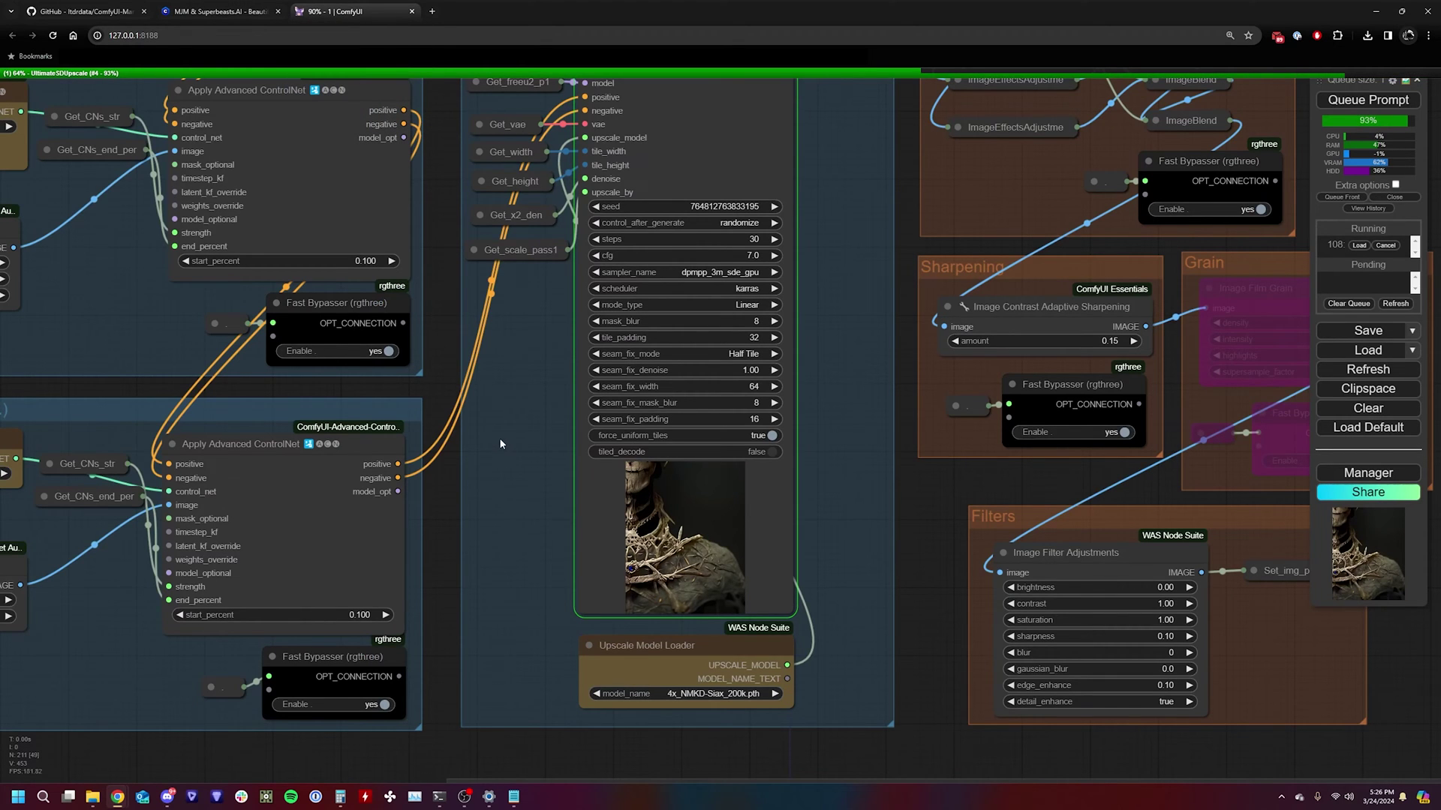
left_click_drag(341, 354, 606, 484)
left_click_drag(423, 452, 527, 689)
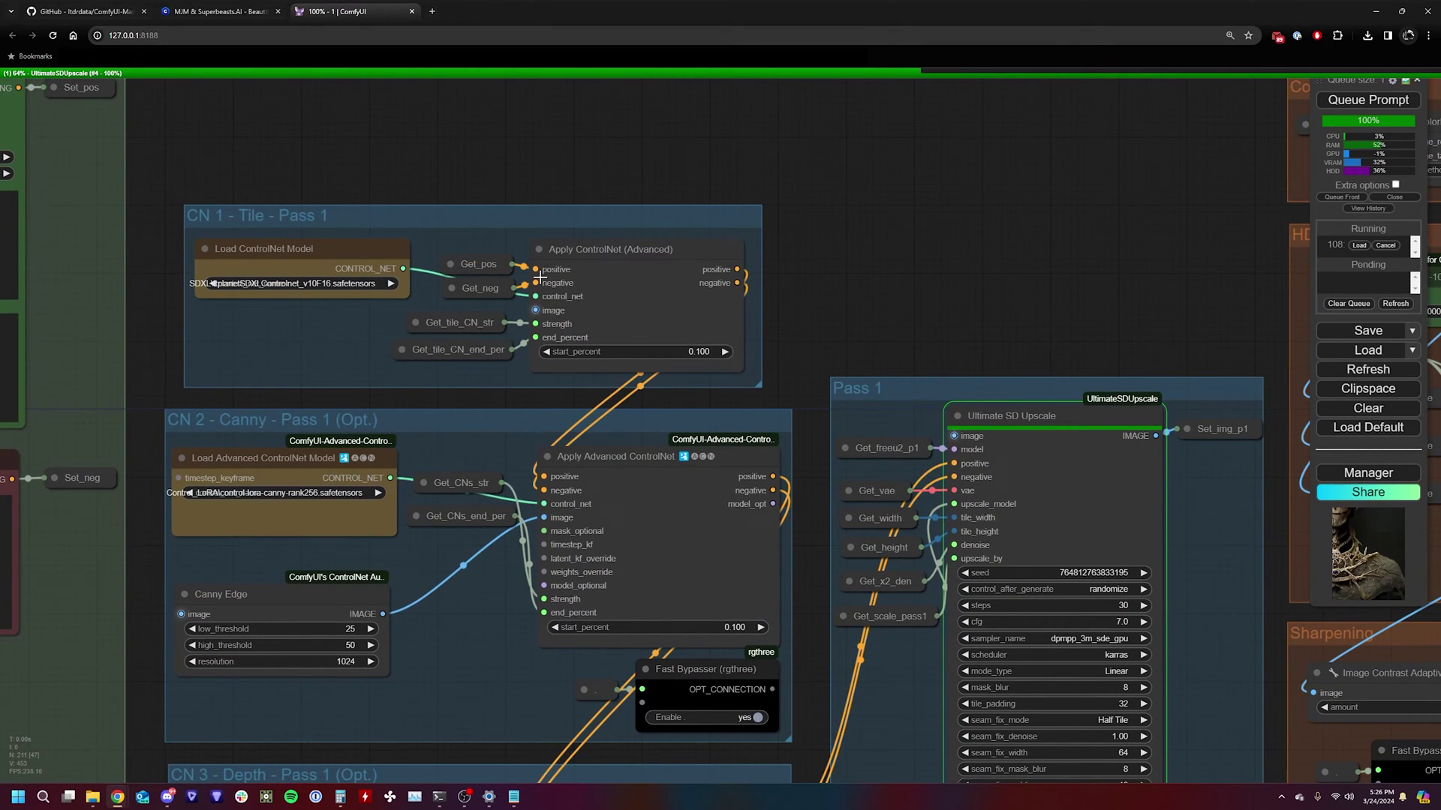
left_click_drag(853, 270, 616, 79)
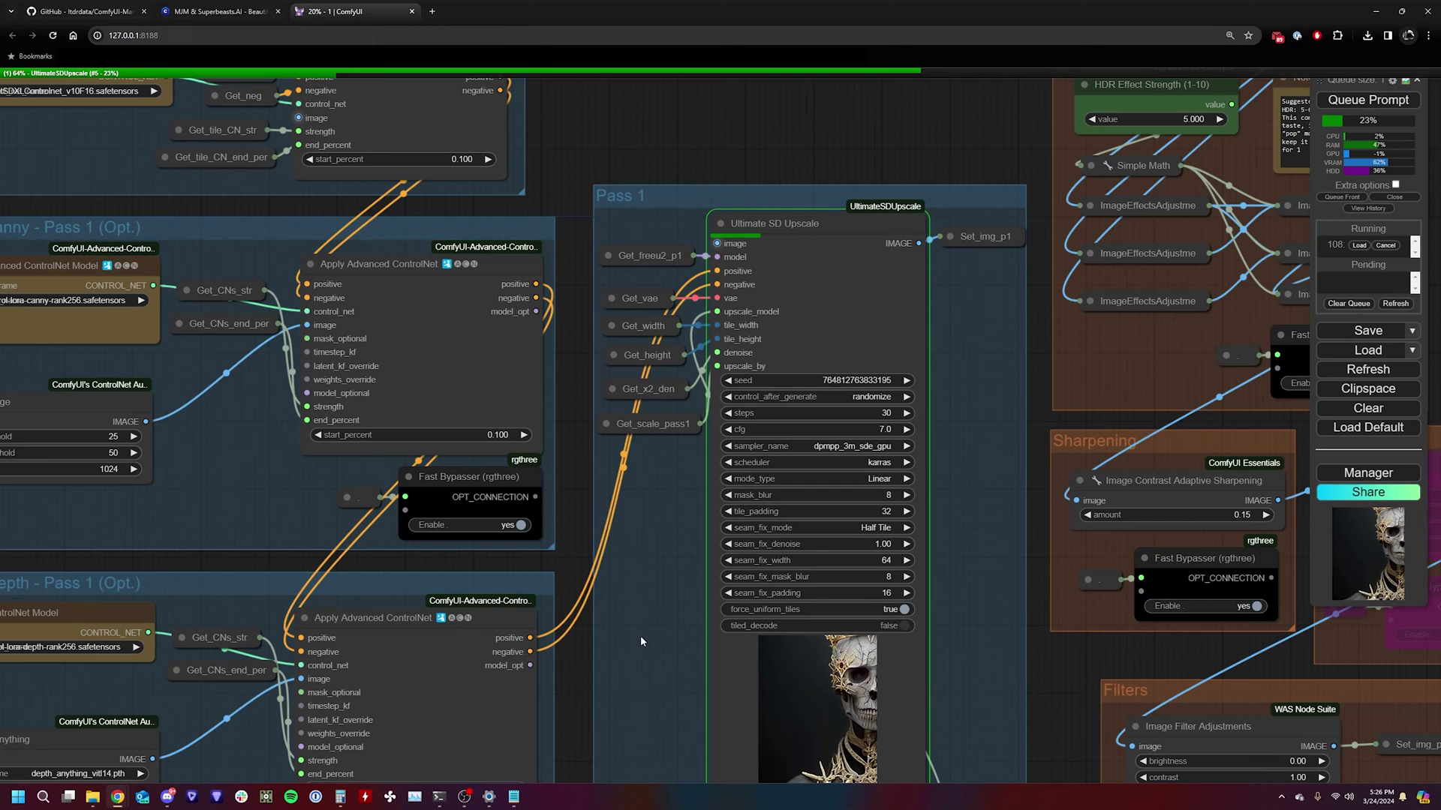
scroll(626, 579, "down", 3)
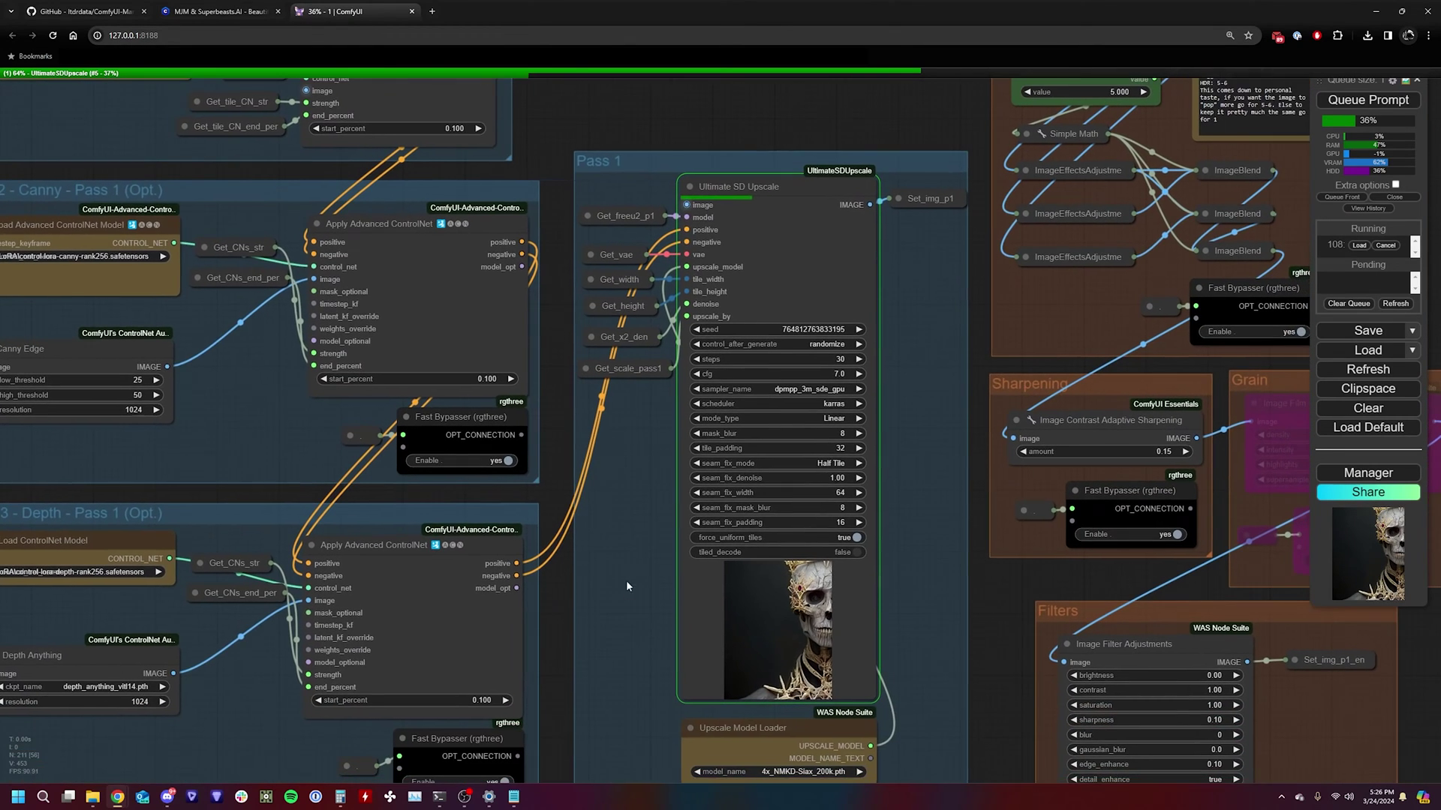
scroll(632, 613, "up", 2)
left_click_drag(632, 614, 605, 565)
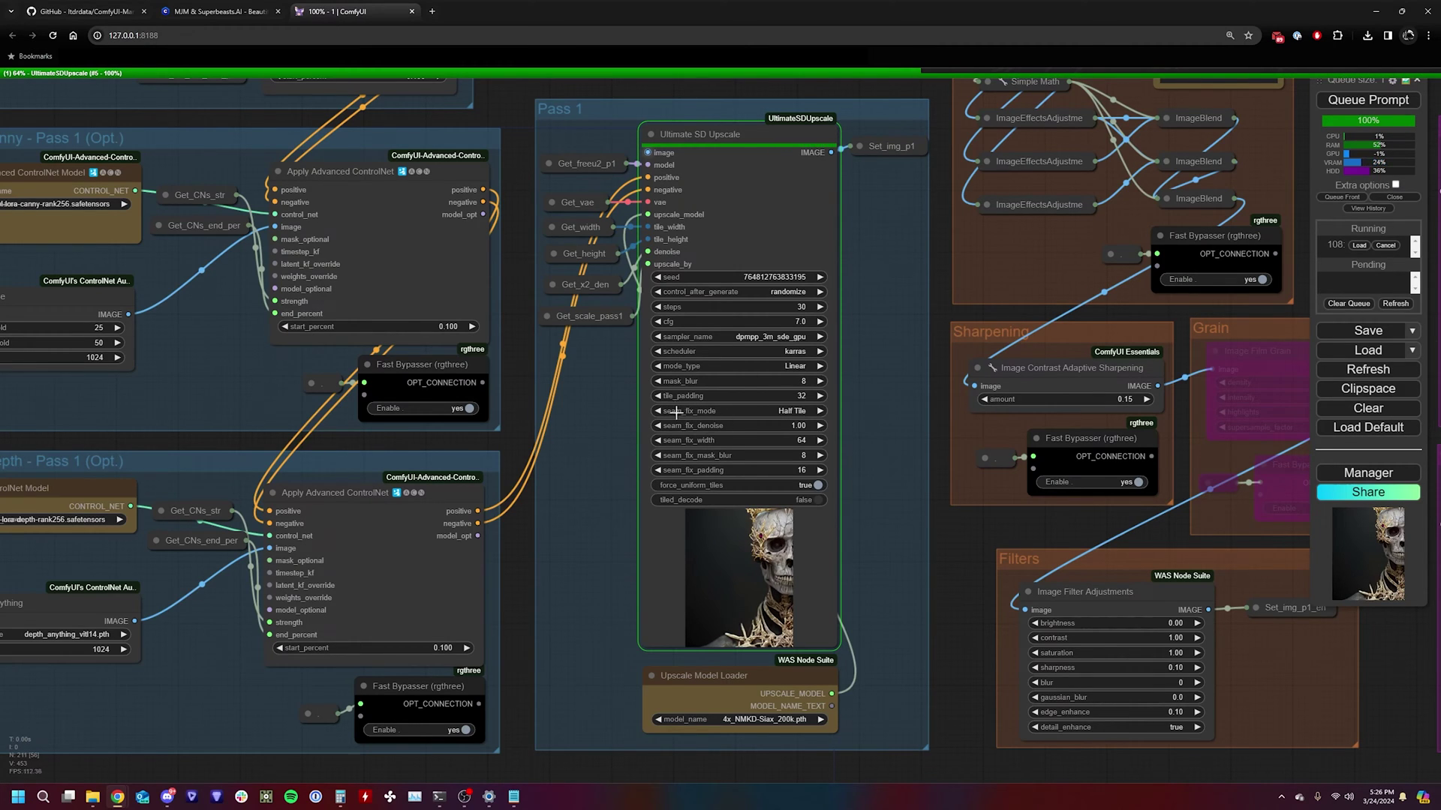
left_click(720, 411)
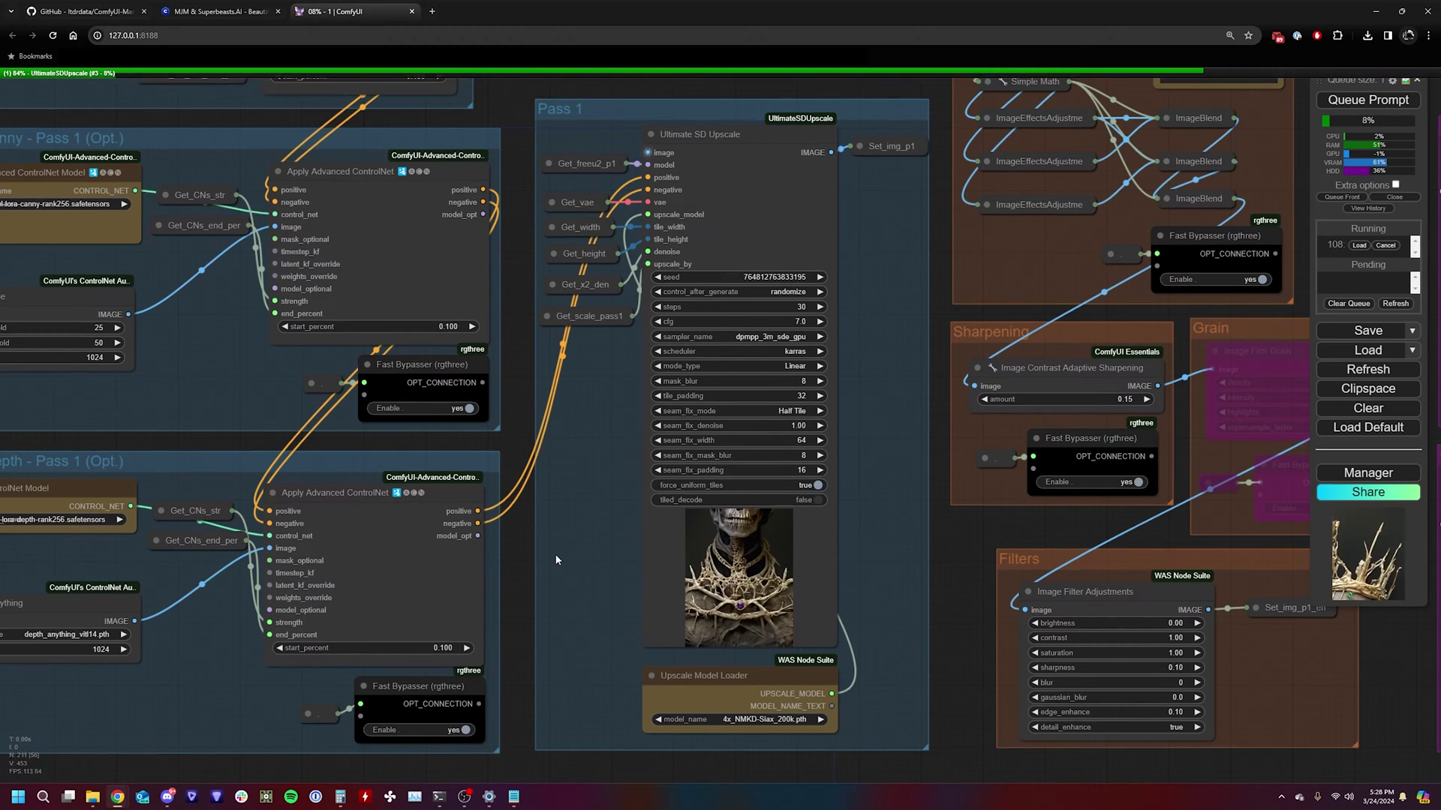
Step: Compare the input image with the upscaled result in the Pass 1 preview, checking face and shoulder details up close
left_click_drag(580, 666, 526, 390)
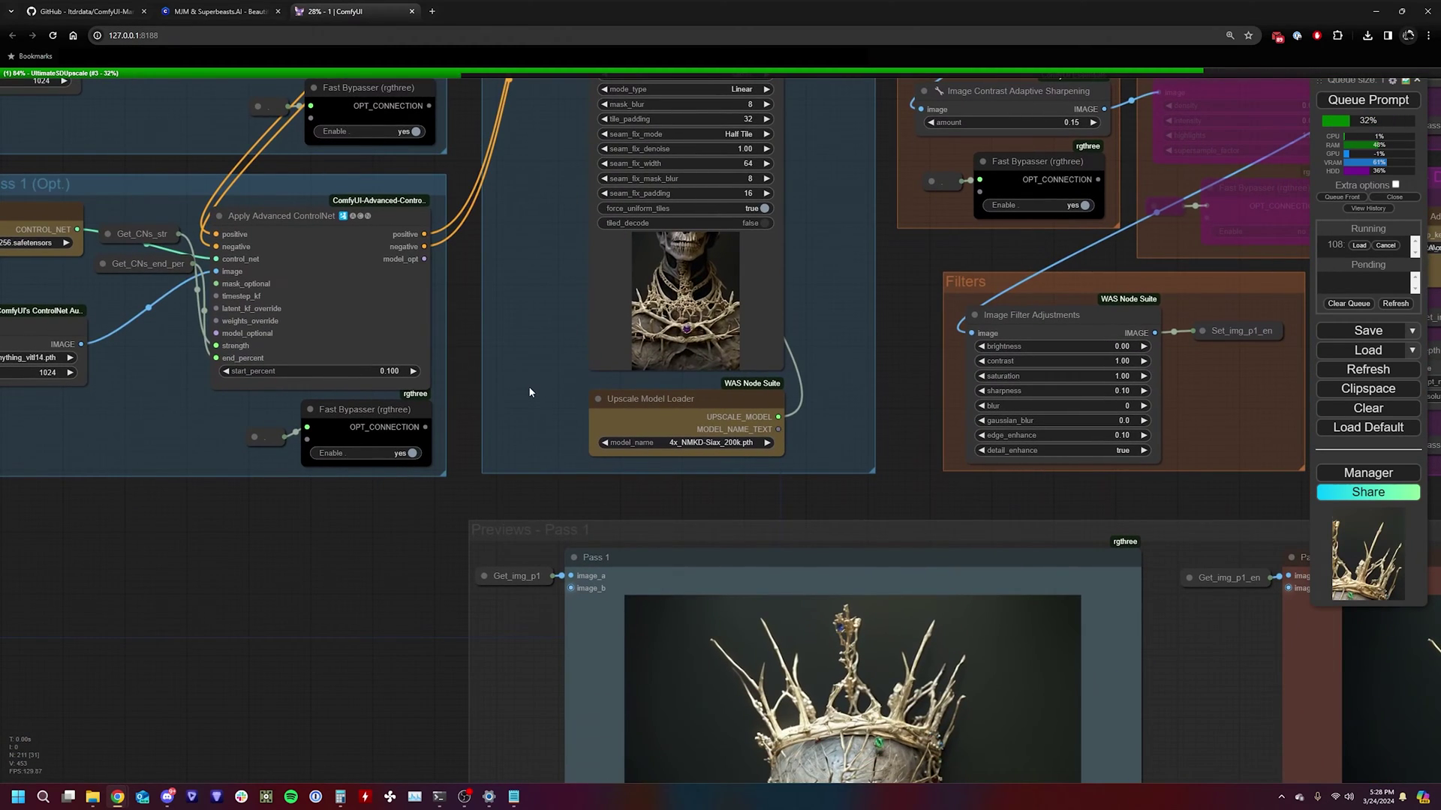
left_click_drag(501, 471, 315, 314)
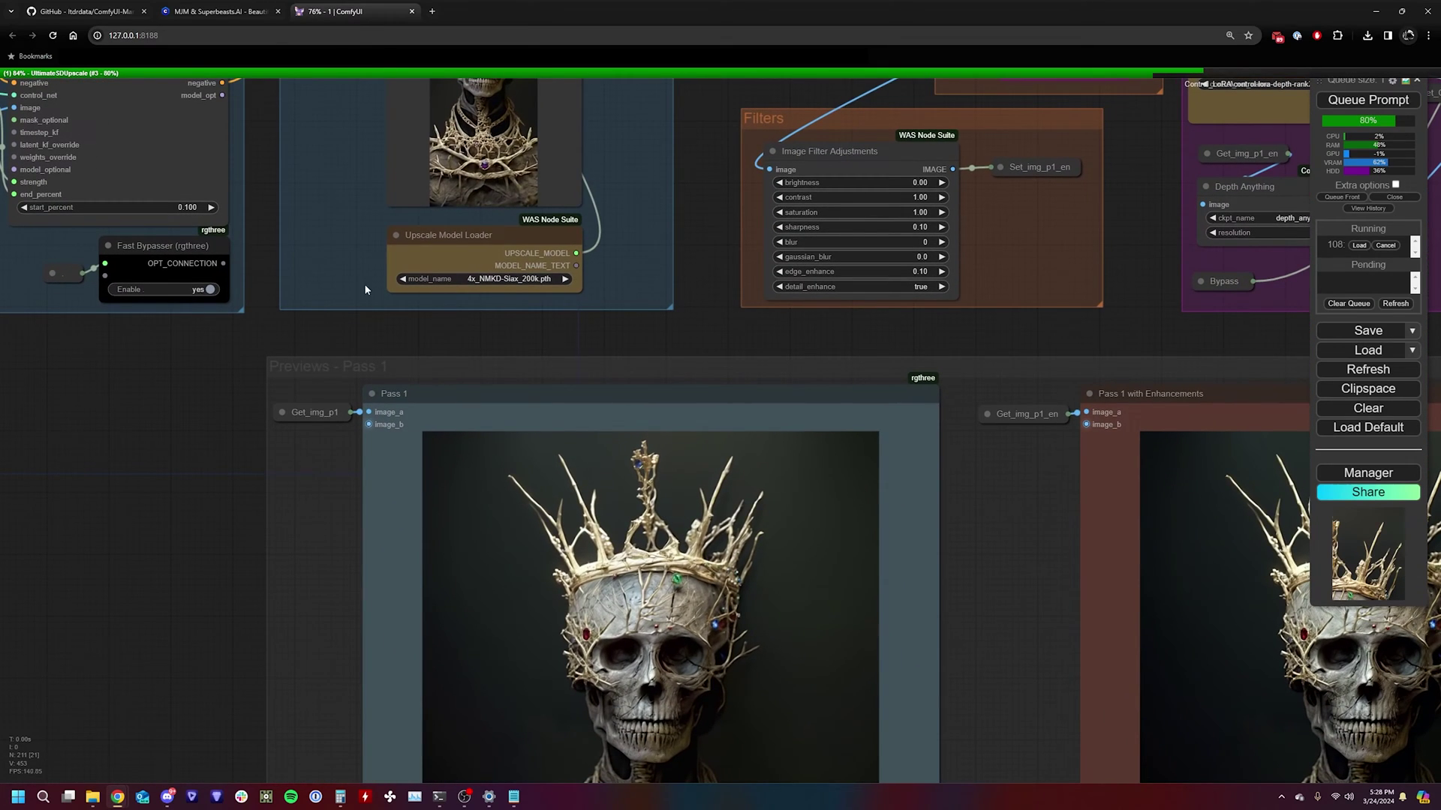
left_click_drag(435, 332, 401, 223)
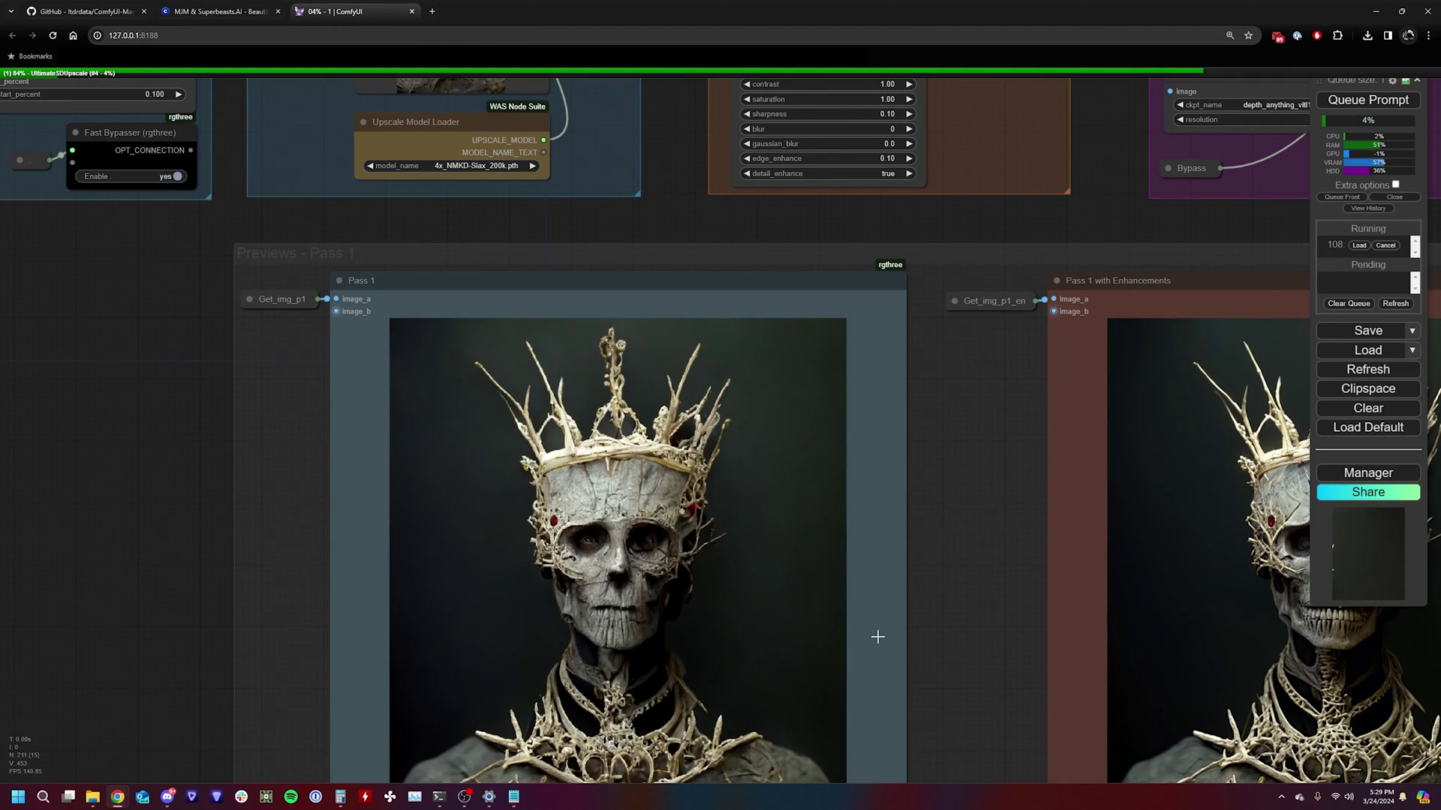
scroll(398, 506, "up", 3)
scroll(398, 506, "up", 3)
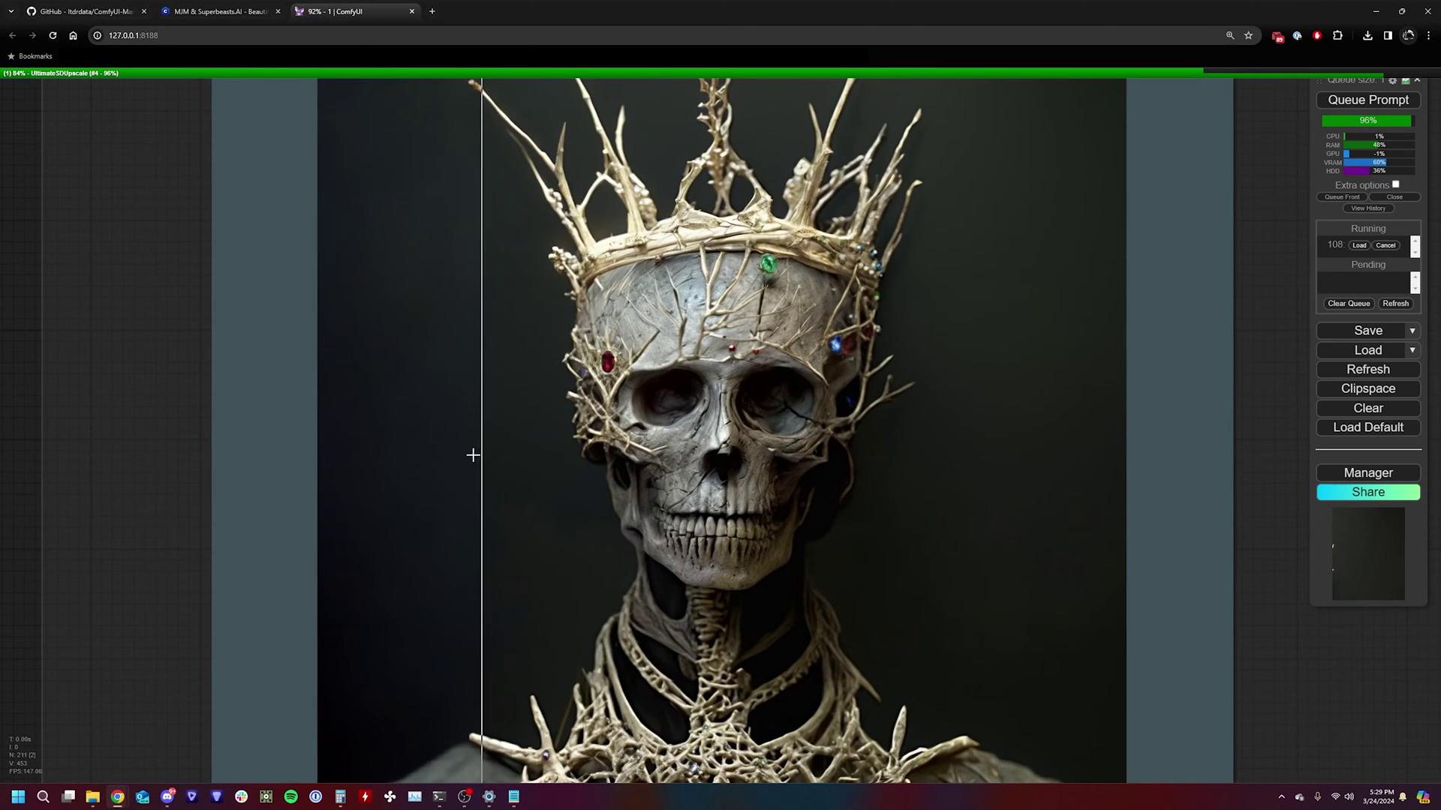
scroll(471, 457, "down", 2)
left_click_drag(682, 539, 643, 291)
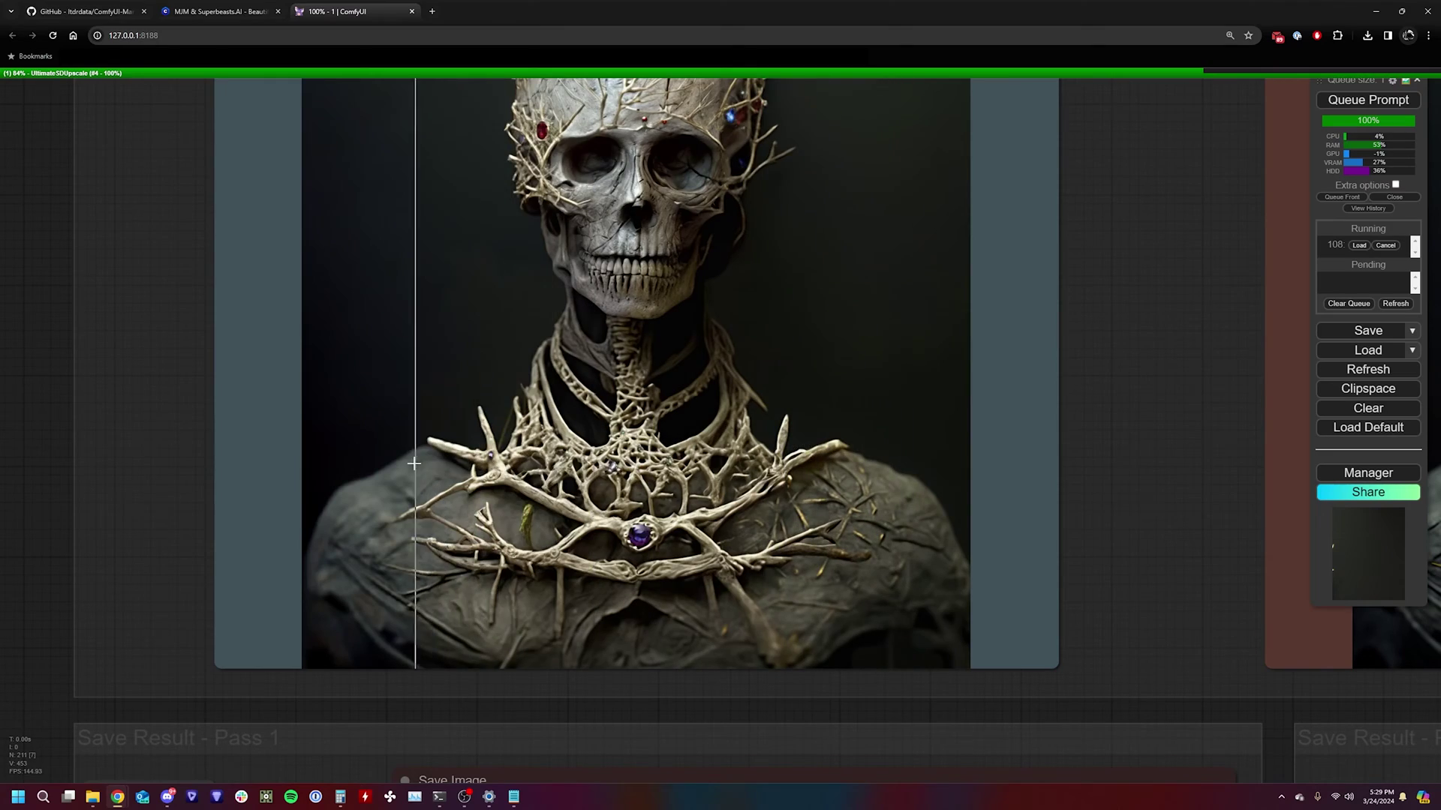
scroll(577, 496, "up", 10)
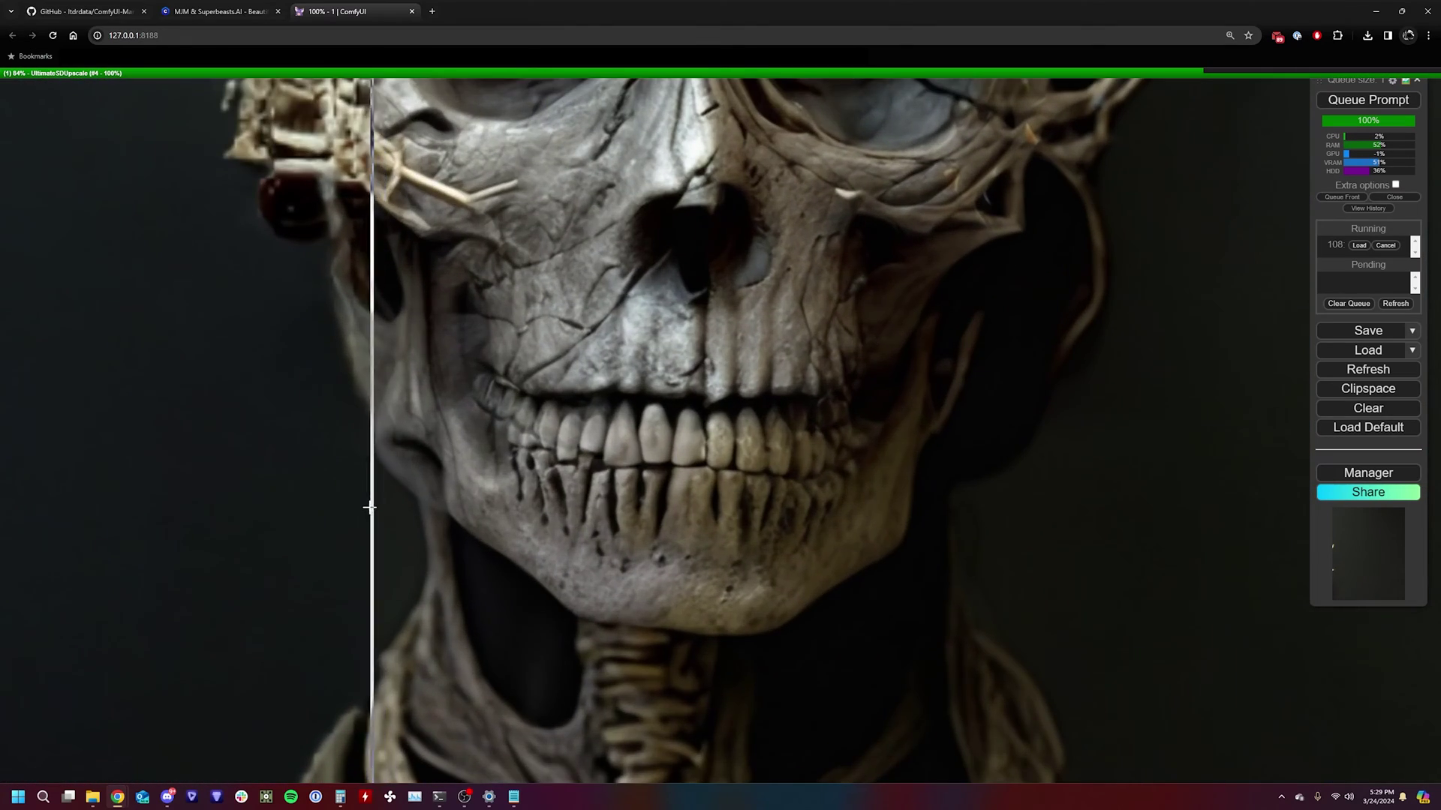
scroll(378, 466, "down", 4)
scroll(377, 465, "down", 5)
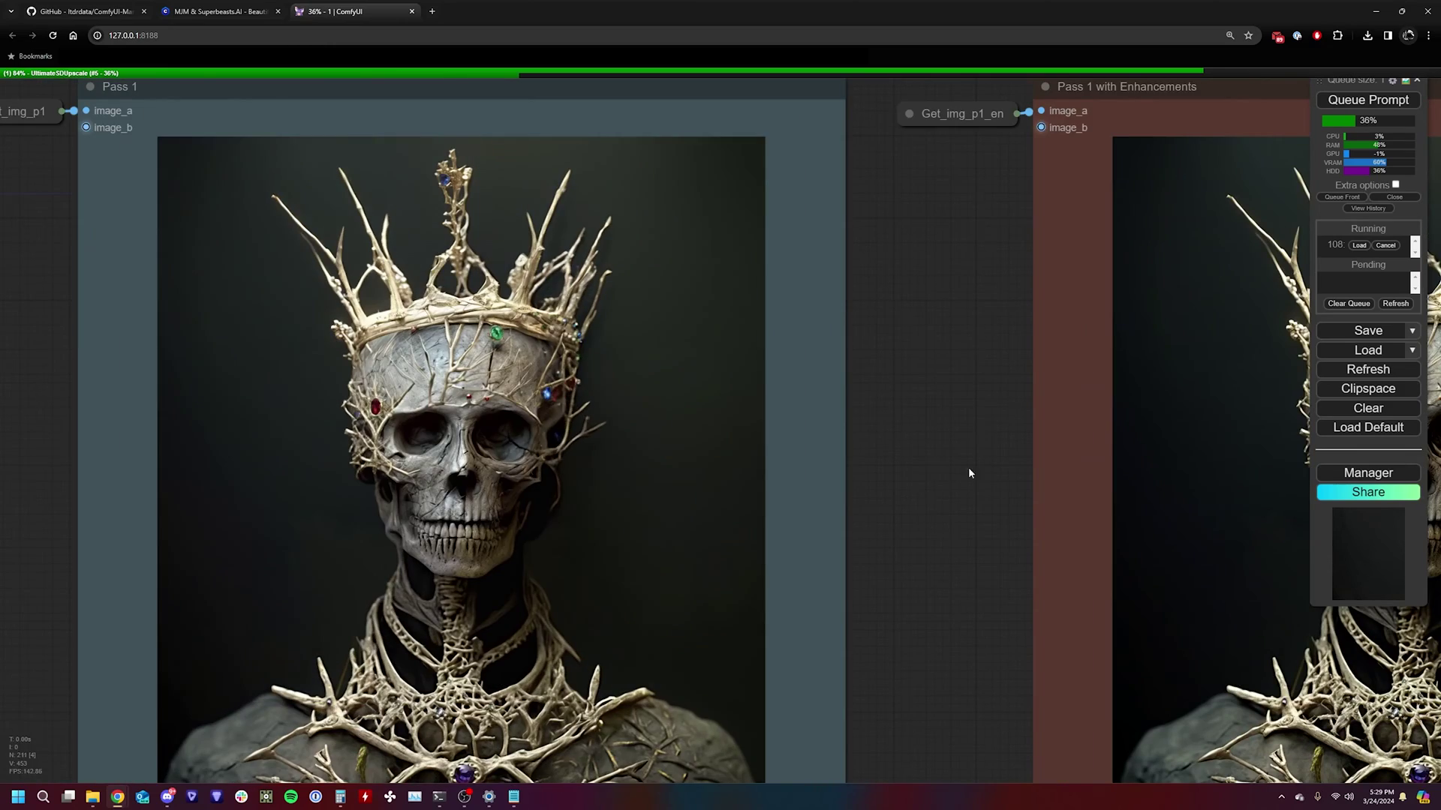
Step: Compare the input image with the enhanced result in the Pass 1 with Enhancements preview
left_click_drag(968, 473, 310, 552)
scroll(649, 343, "up", 8)
scroll(188, 413, "down", 3)
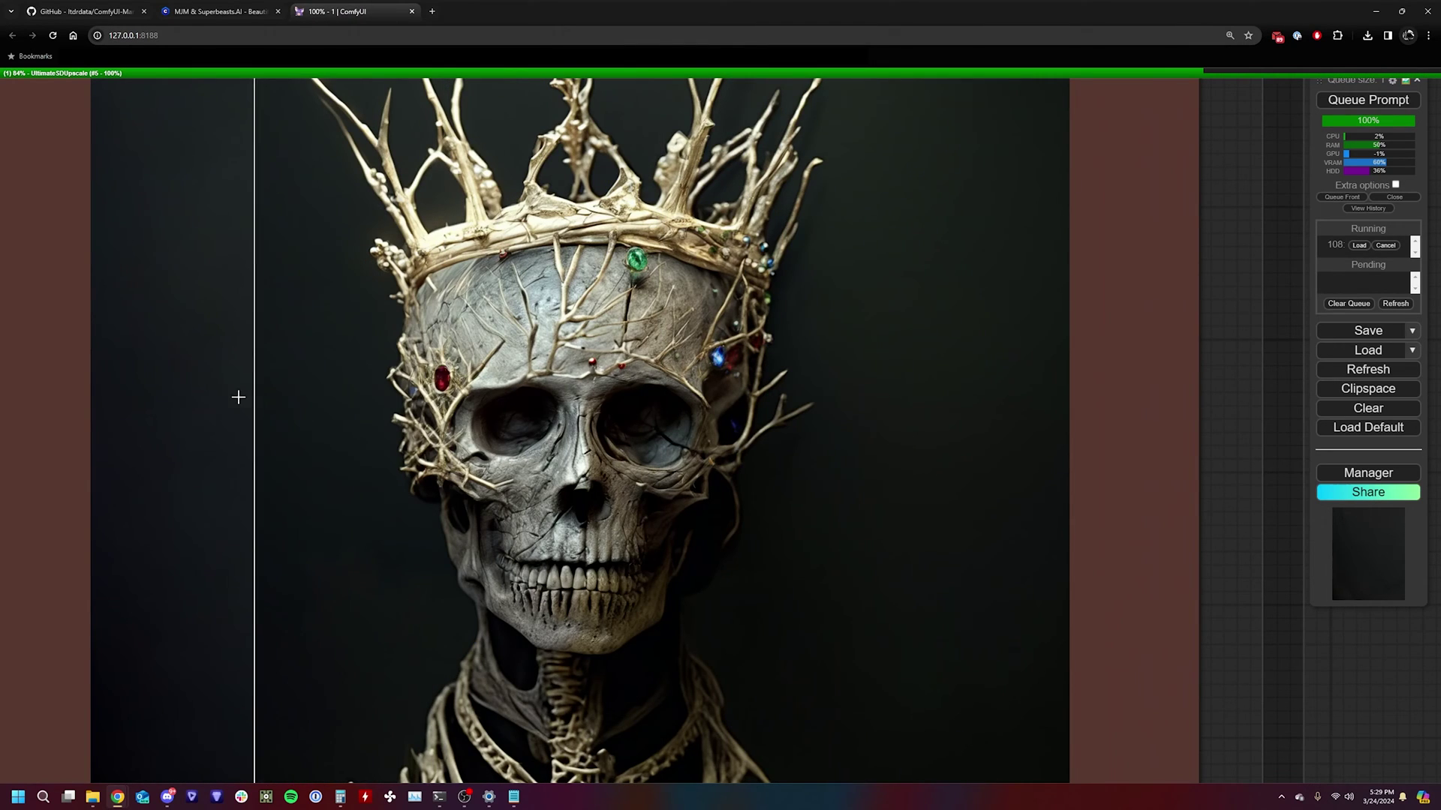
scroll(516, 416, "down", 2)
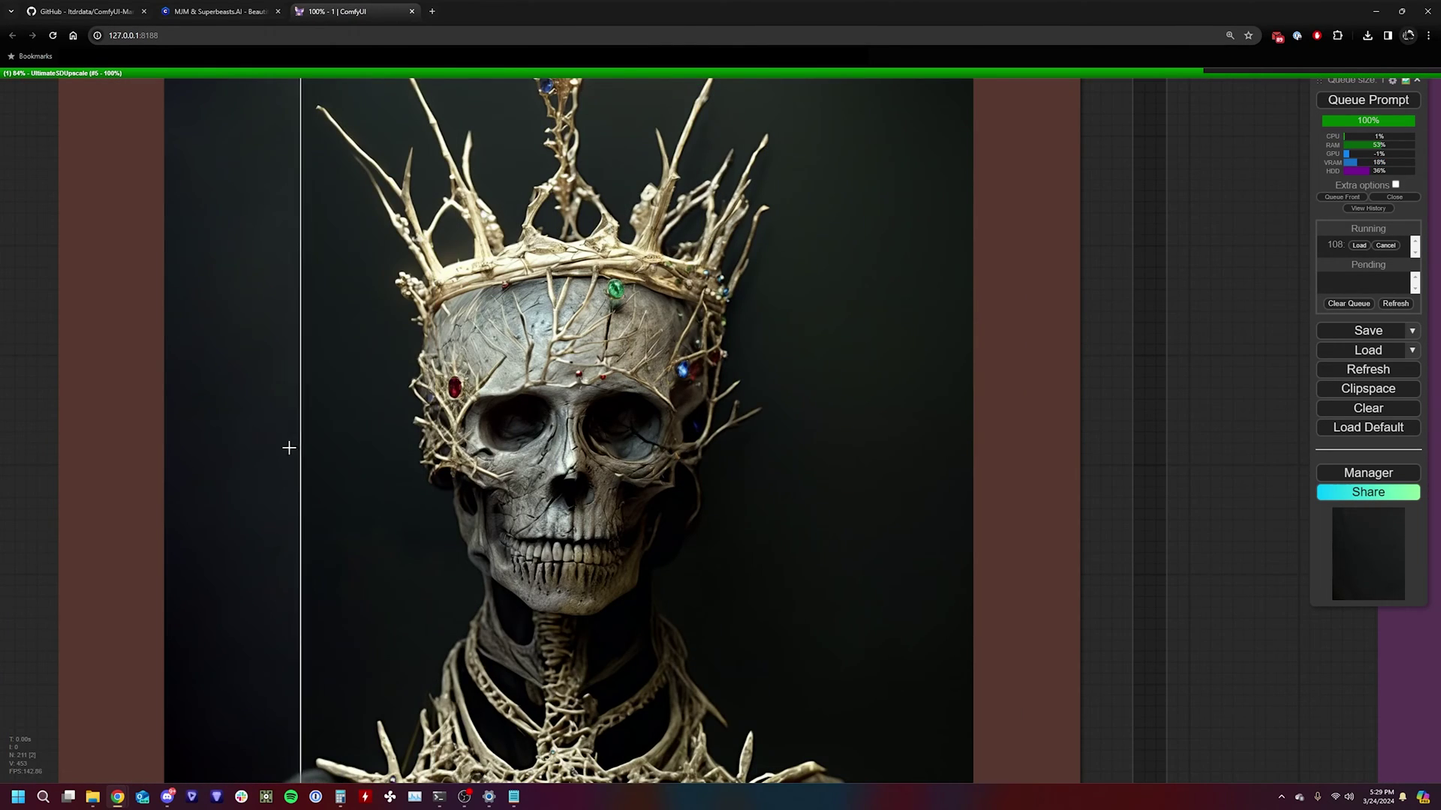
scroll(307, 448, "down", 3)
scroll(623, 450, "down", 1)
left_click_drag(628, 450, 498, 337)
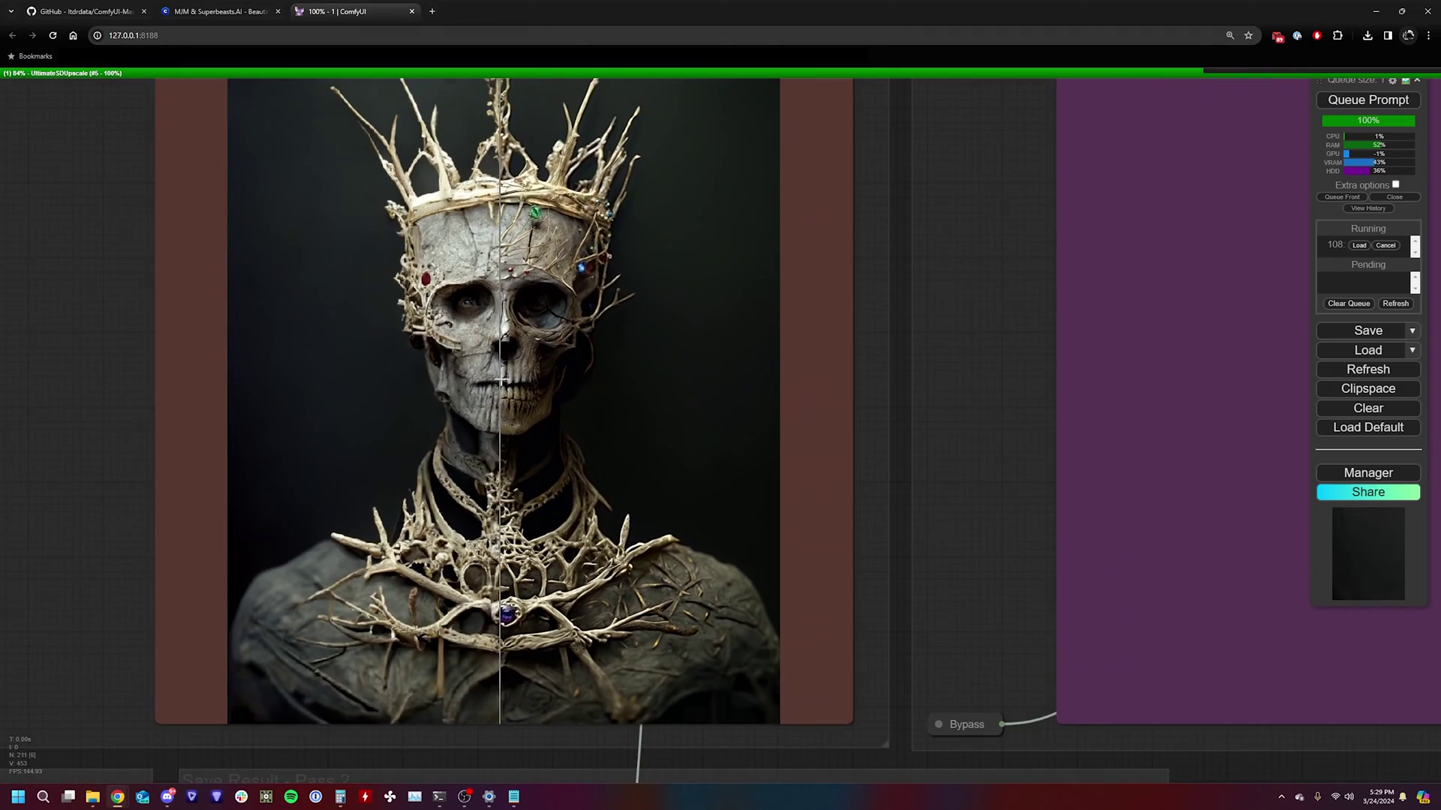
Step: Follow the live tile preview in Pass 2's Ultimate SD Upscale node
scroll(559, 375, "down", 1)
left_click_drag(629, 322, 546, 695)
left_click_drag(779, 467, 610, 629)
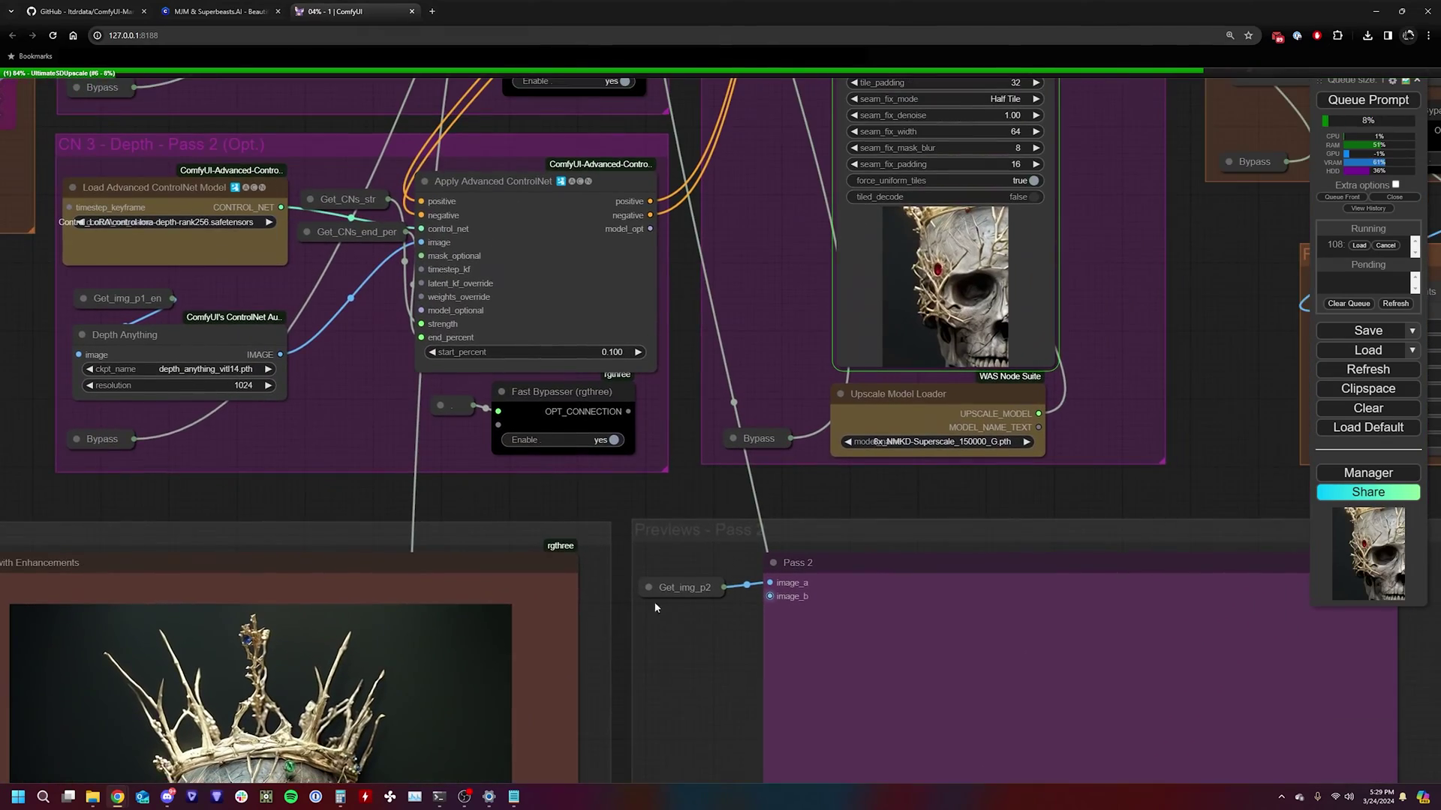
left_click_drag(774, 514, 519, 644)
scroll(560, 650, "down", 3)
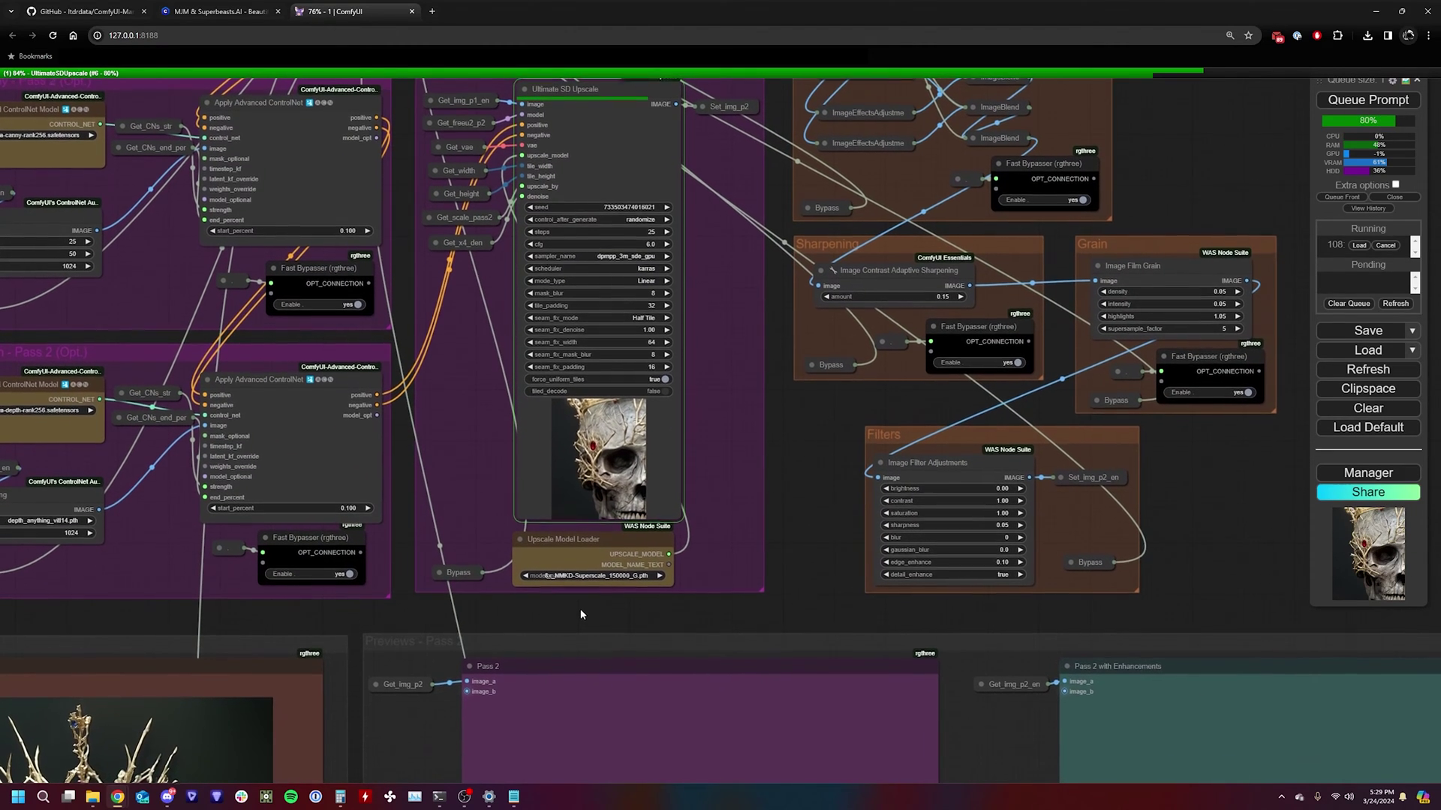
Step: Compare the input image with the upscaled result in the Pass 2 preview
left_click_drag(587, 607, 554, 542)
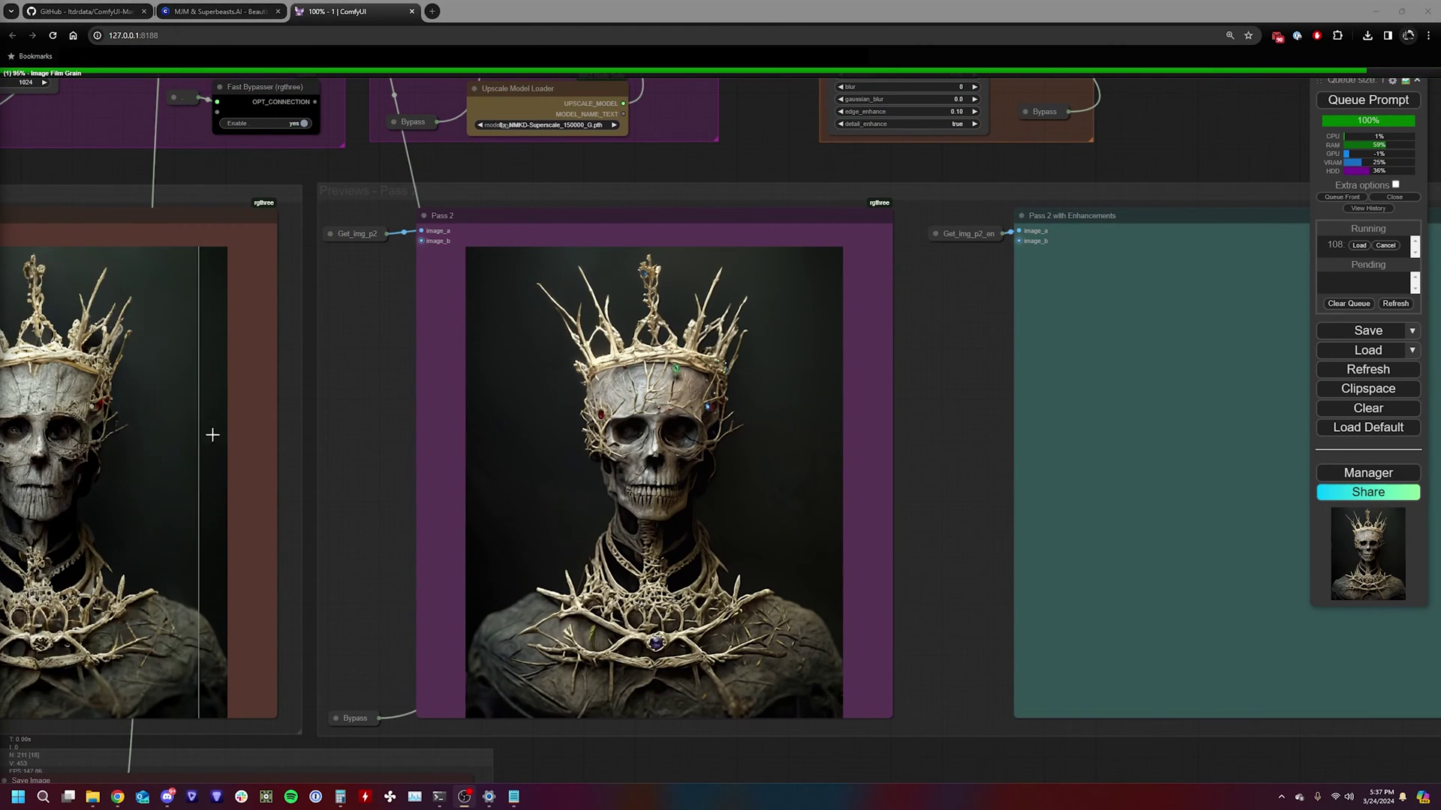
scroll(373, 459, "up", 6)
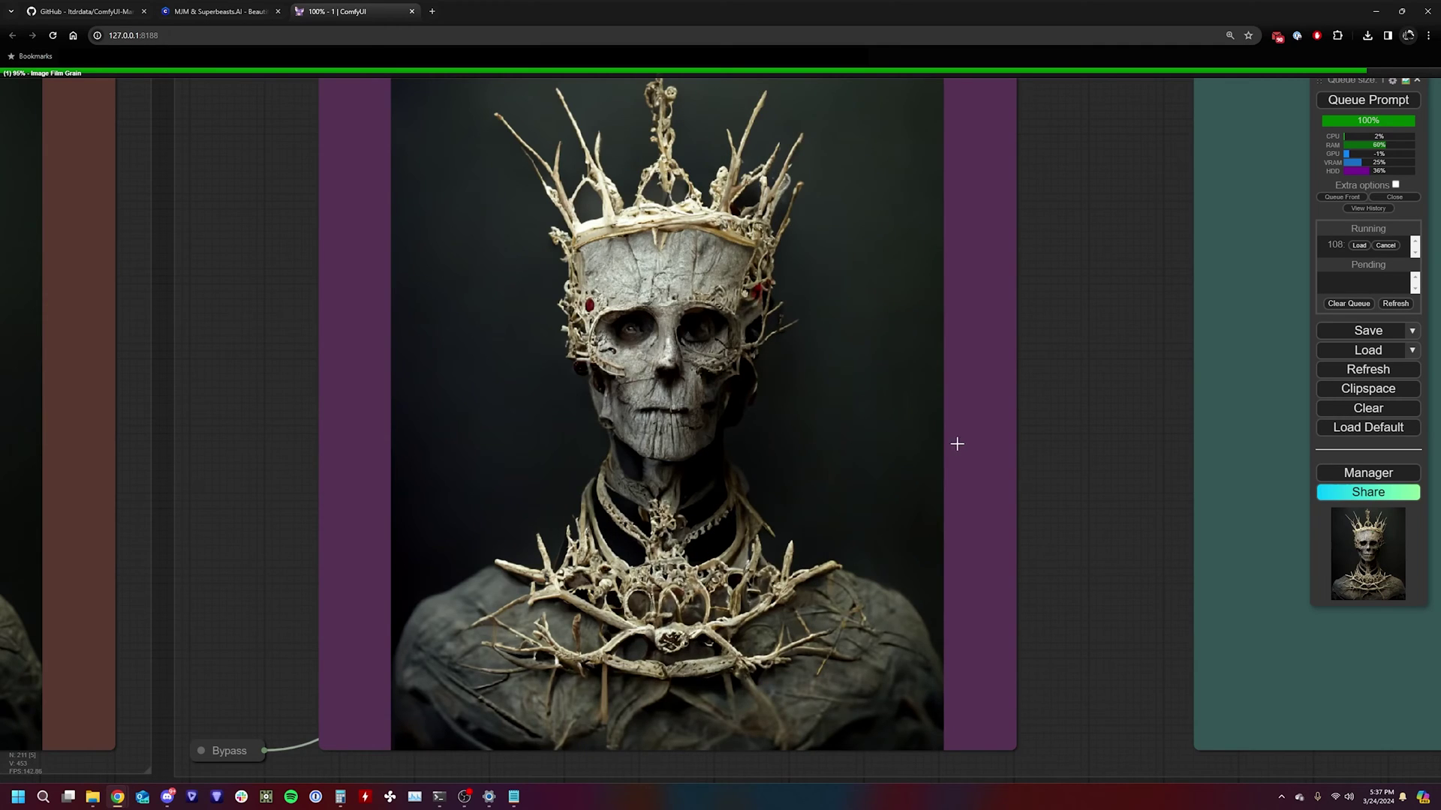
scroll(553, 427, "up", 5)
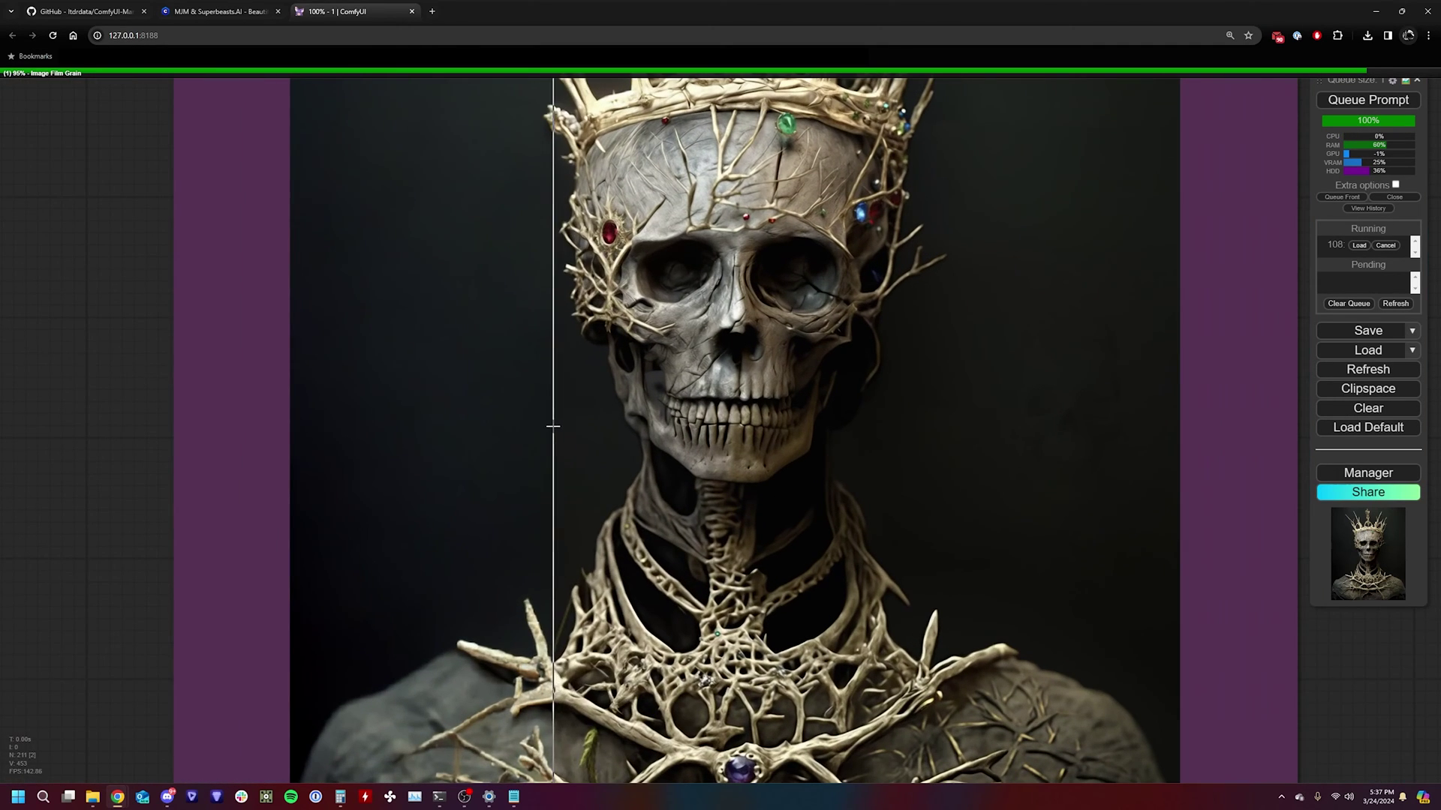
scroll(687, 424, "down", 4)
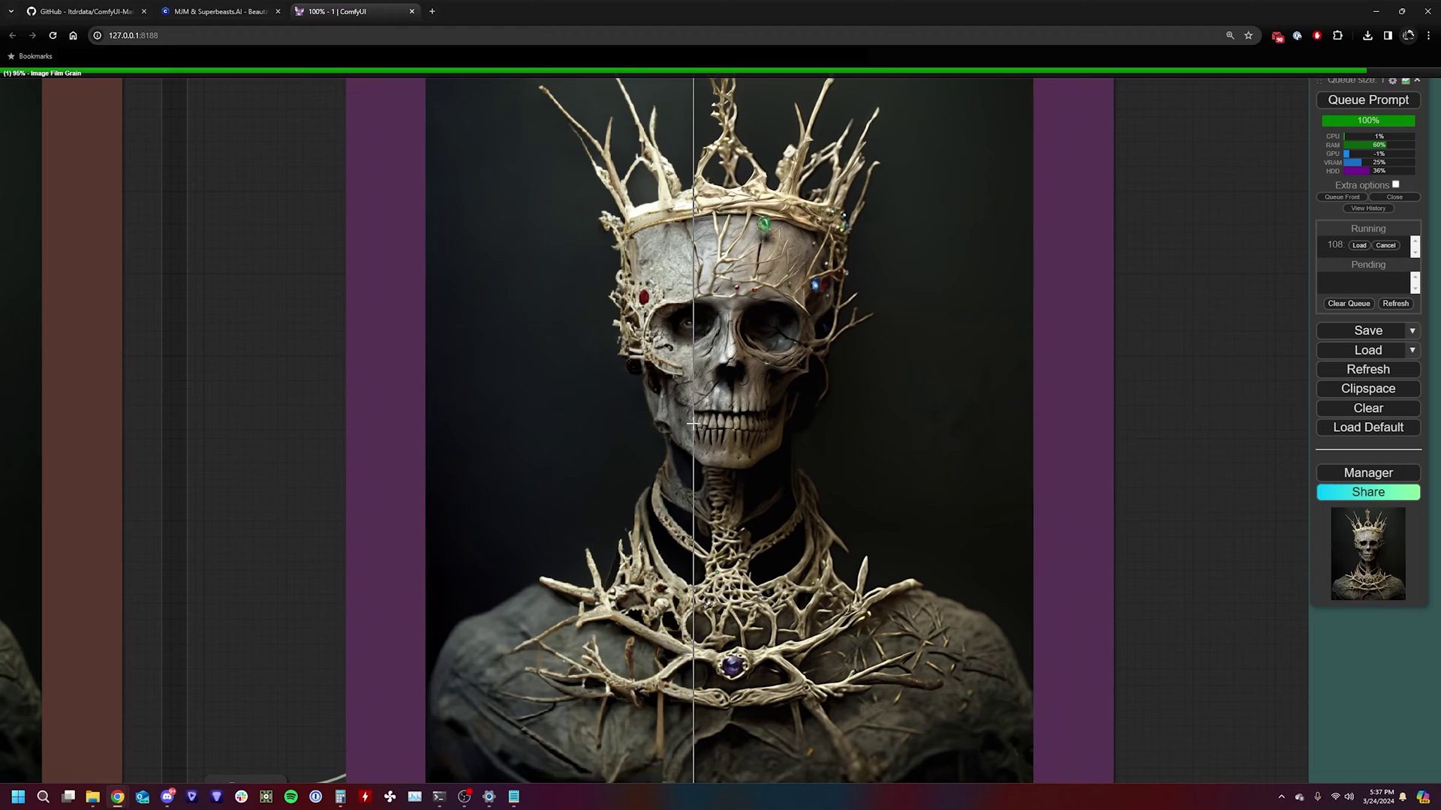
scroll(668, 424, "down", 4)
Step: Examine the Sharpening, Grain and Filters groups that process the Pass 2 image
left_click_drag(841, 379, 638, 555)
scroll(750, 480, "down", 2)
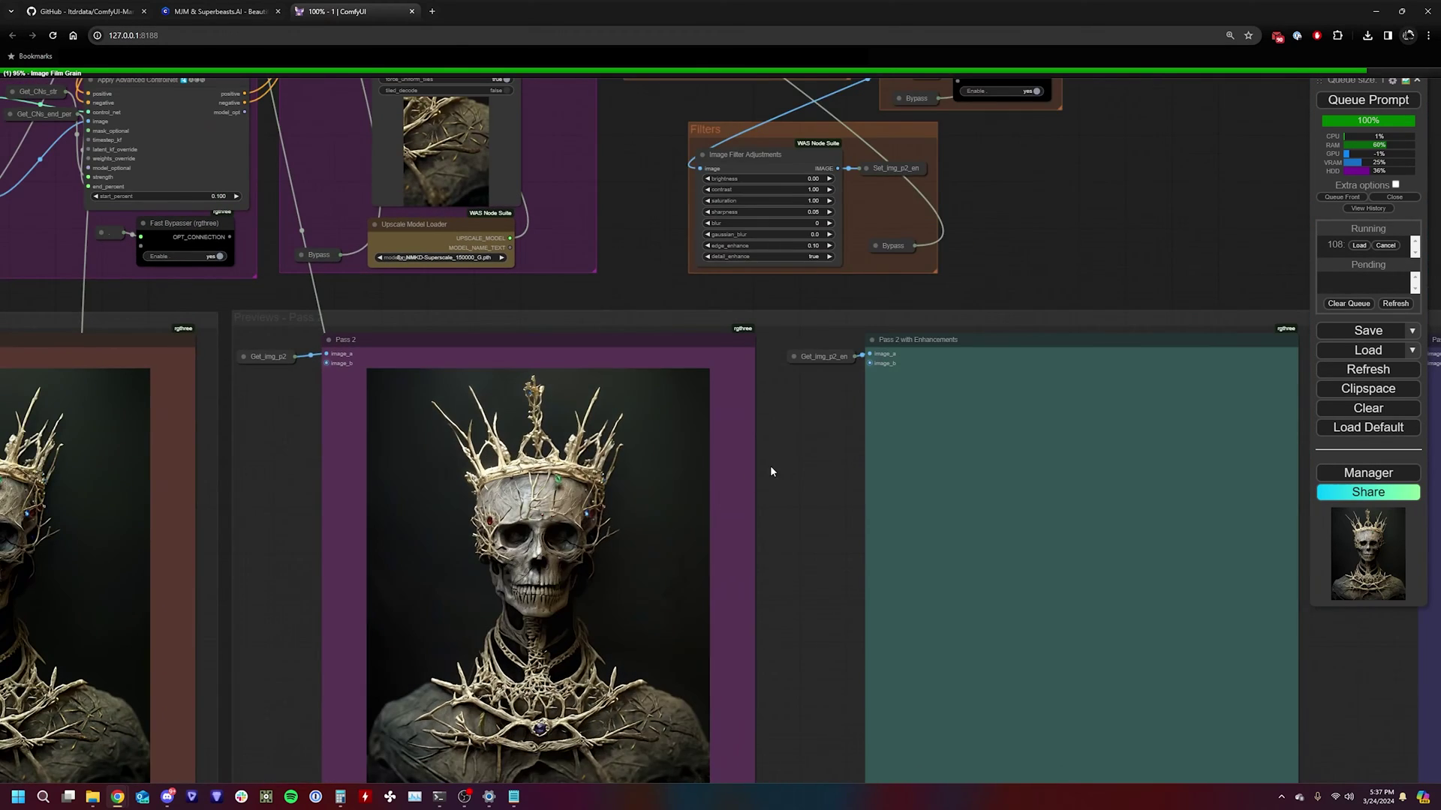
scroll(777, 461, "down", 1)
left_click_drag(802, 436, 659, 533)
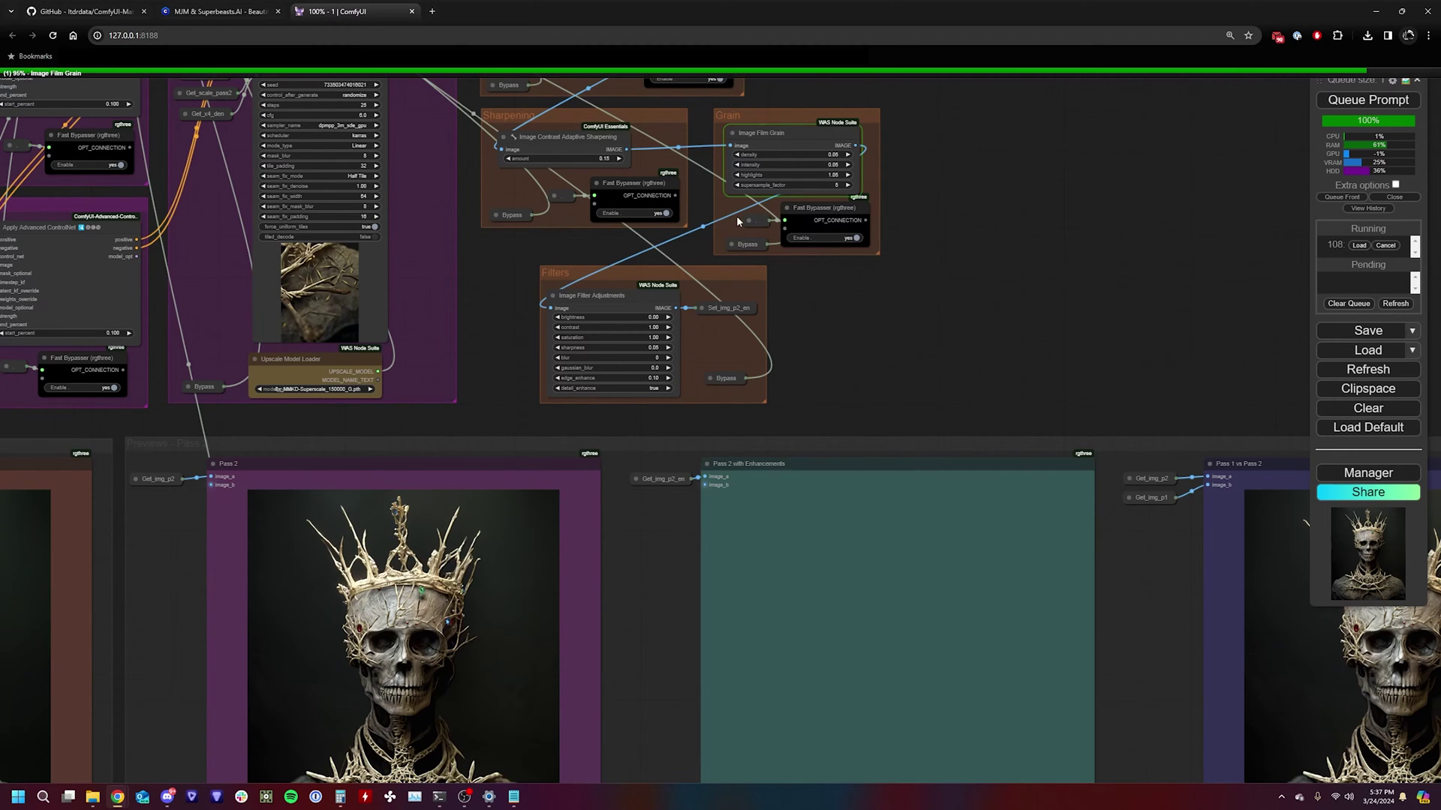
scroll(844, 251, "up", 3)
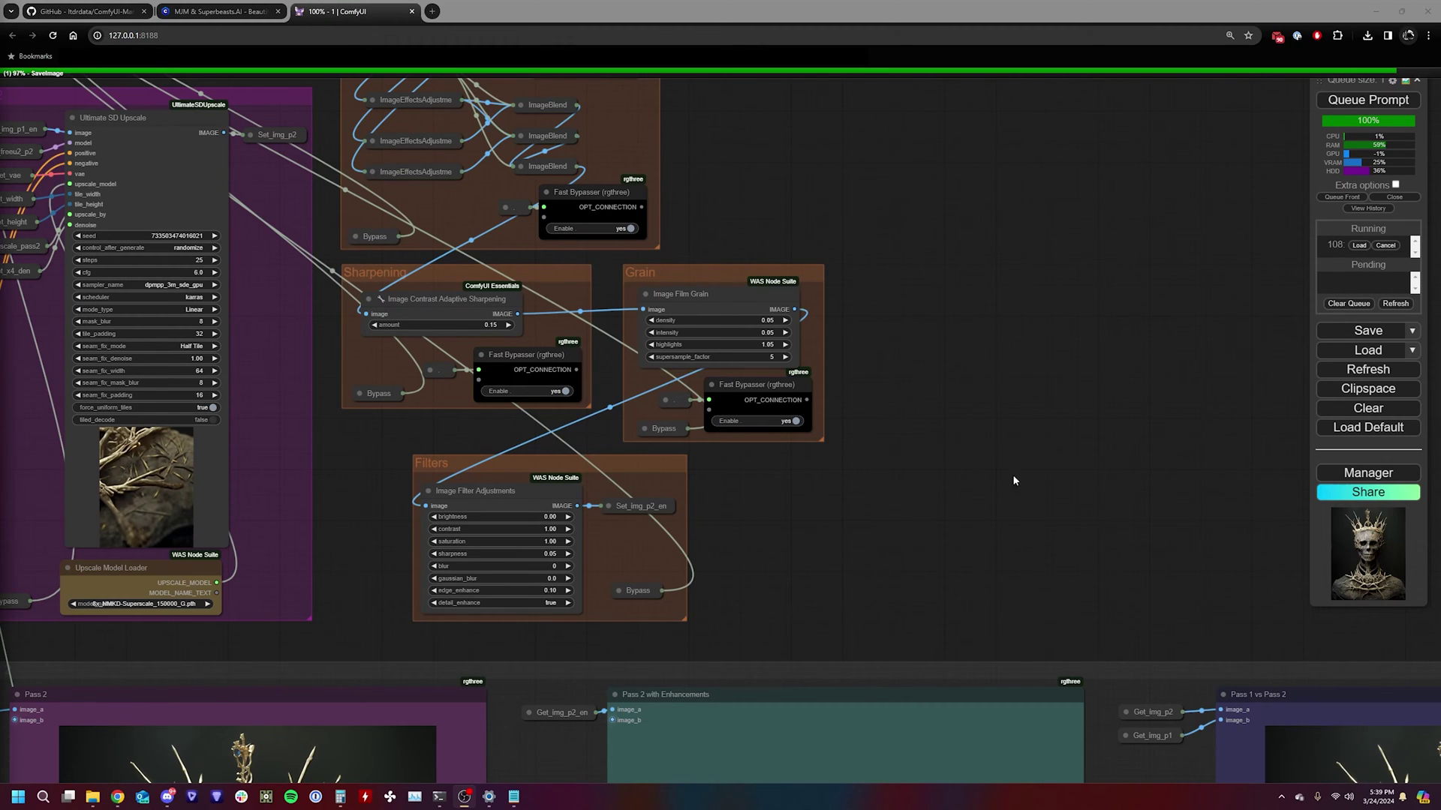
Step: Compare the input image with the final result in the Pass 2 with Enhancements preview, inspecting the crown and eyes up close
left_click_drag(971, 508, 961, 260)
left_click_drag(534, 590, 458, 406)
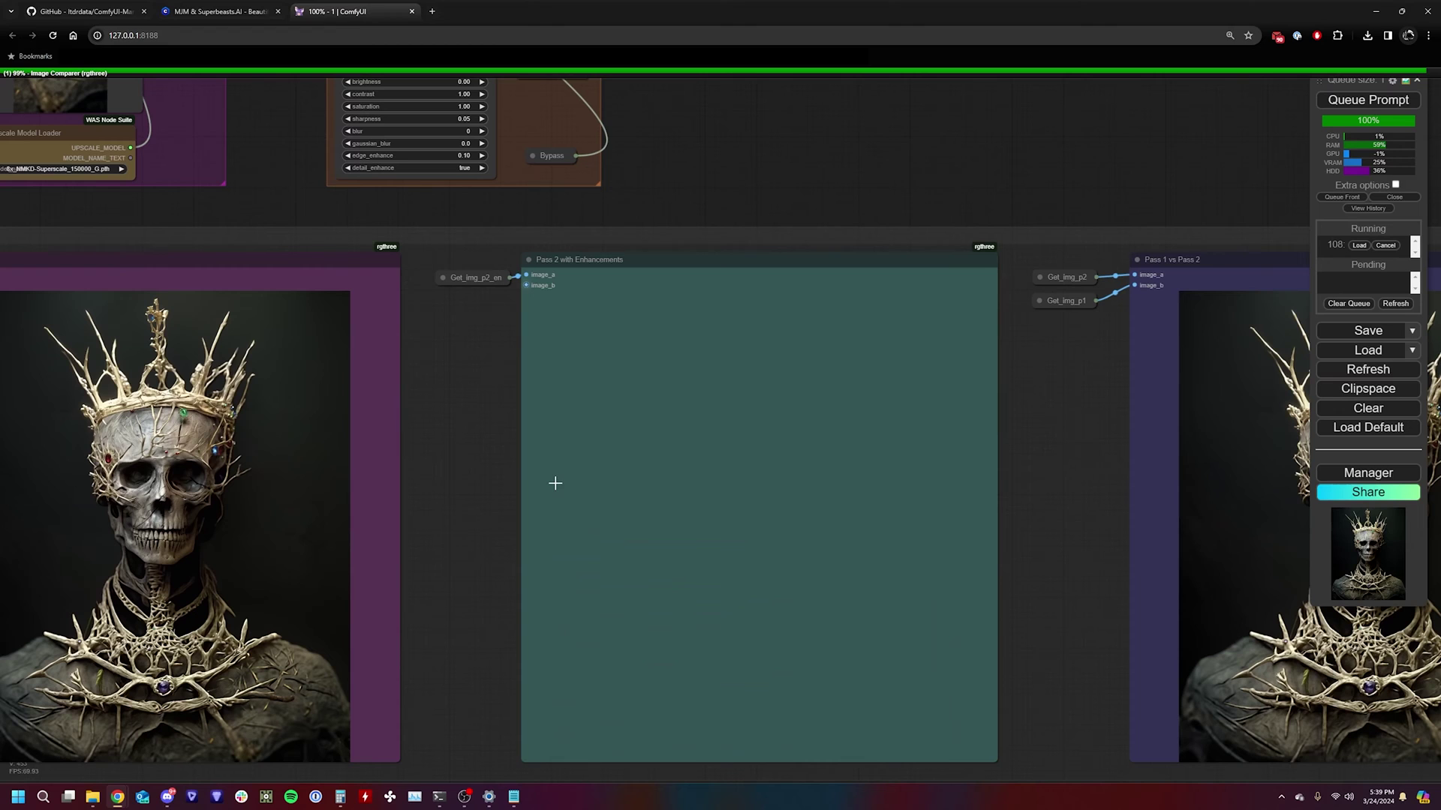
scroll(687, 480, "up", 4)
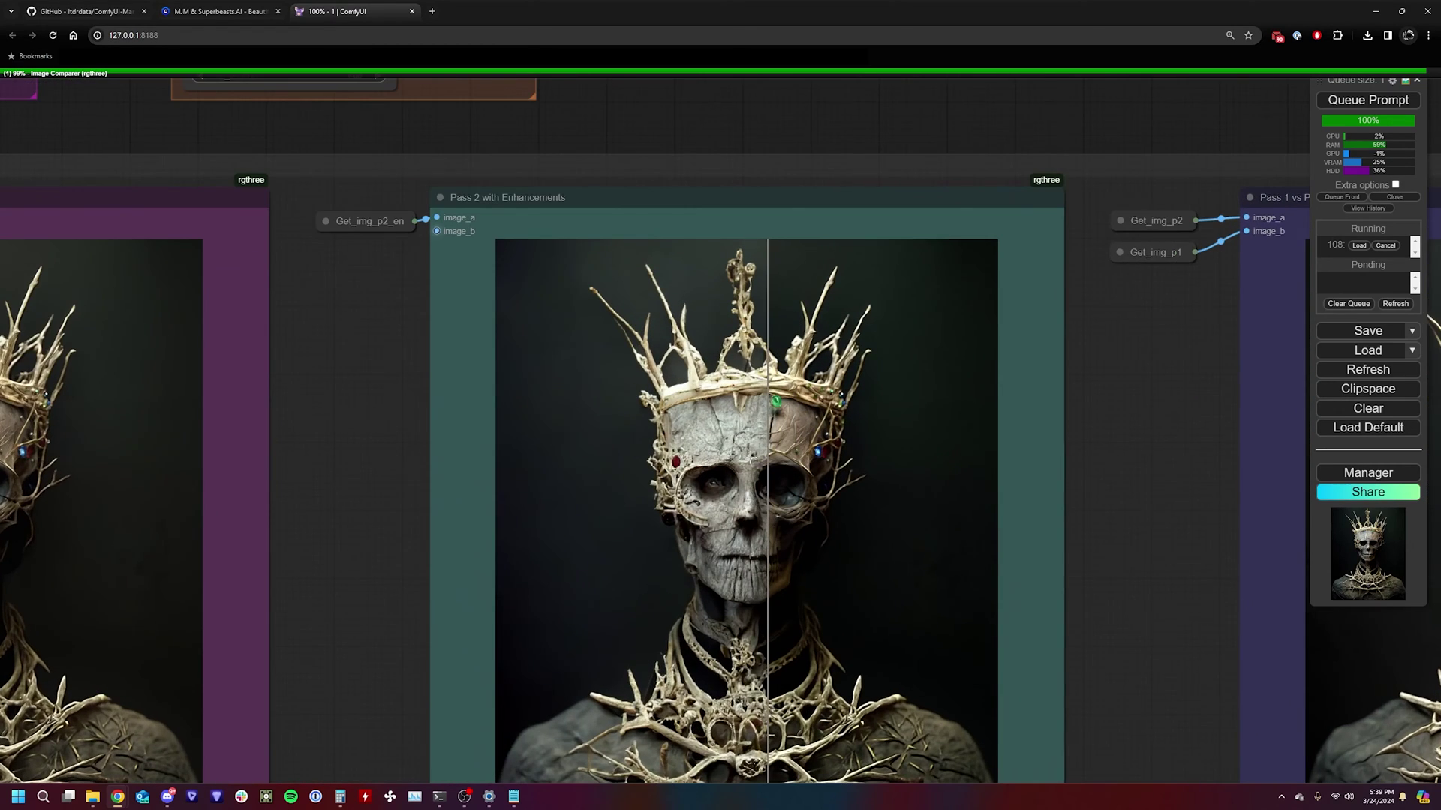
scroll(687, 480, "up", 3)
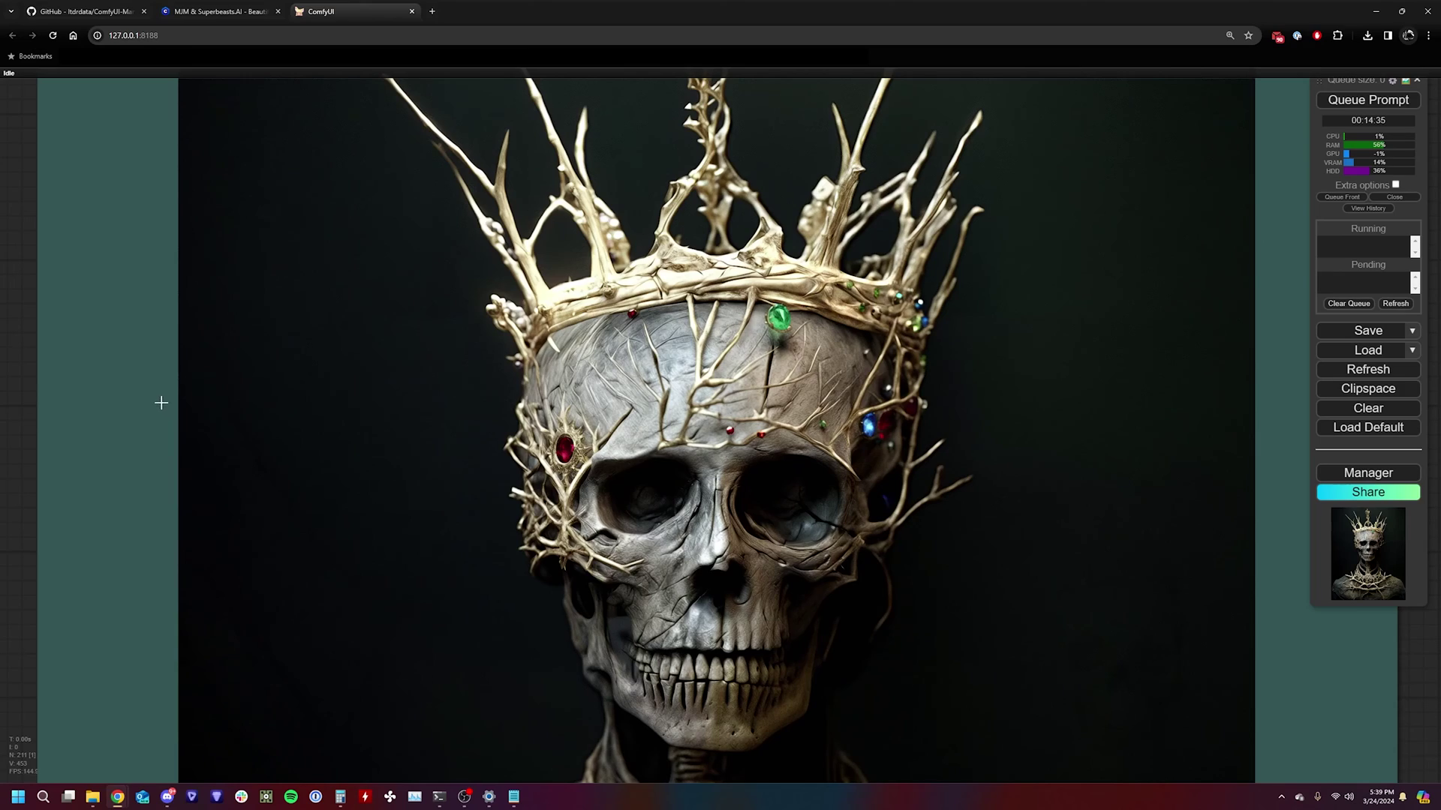
scroll(664, 458, "up", 10)
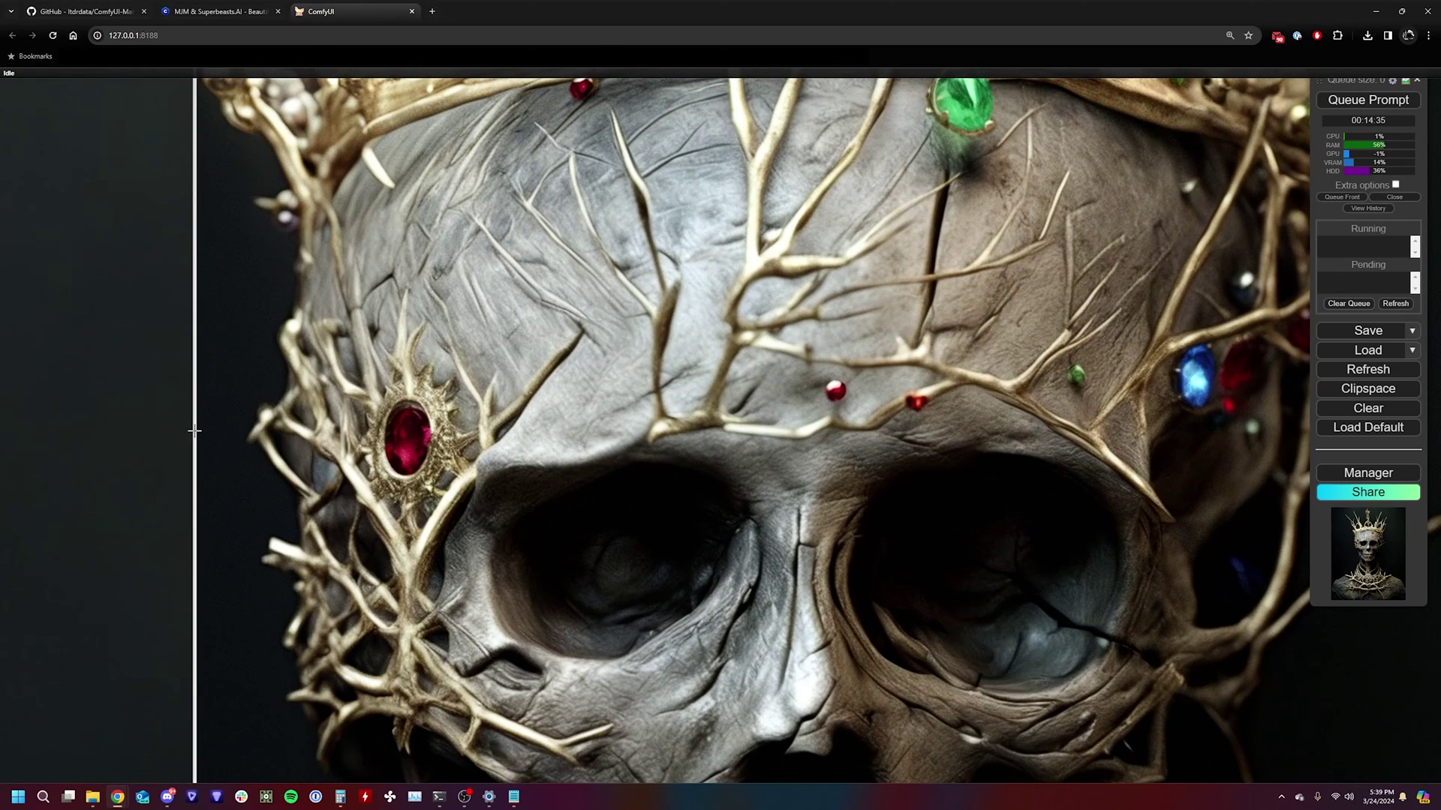
scroll(195, 431, "down", 10)
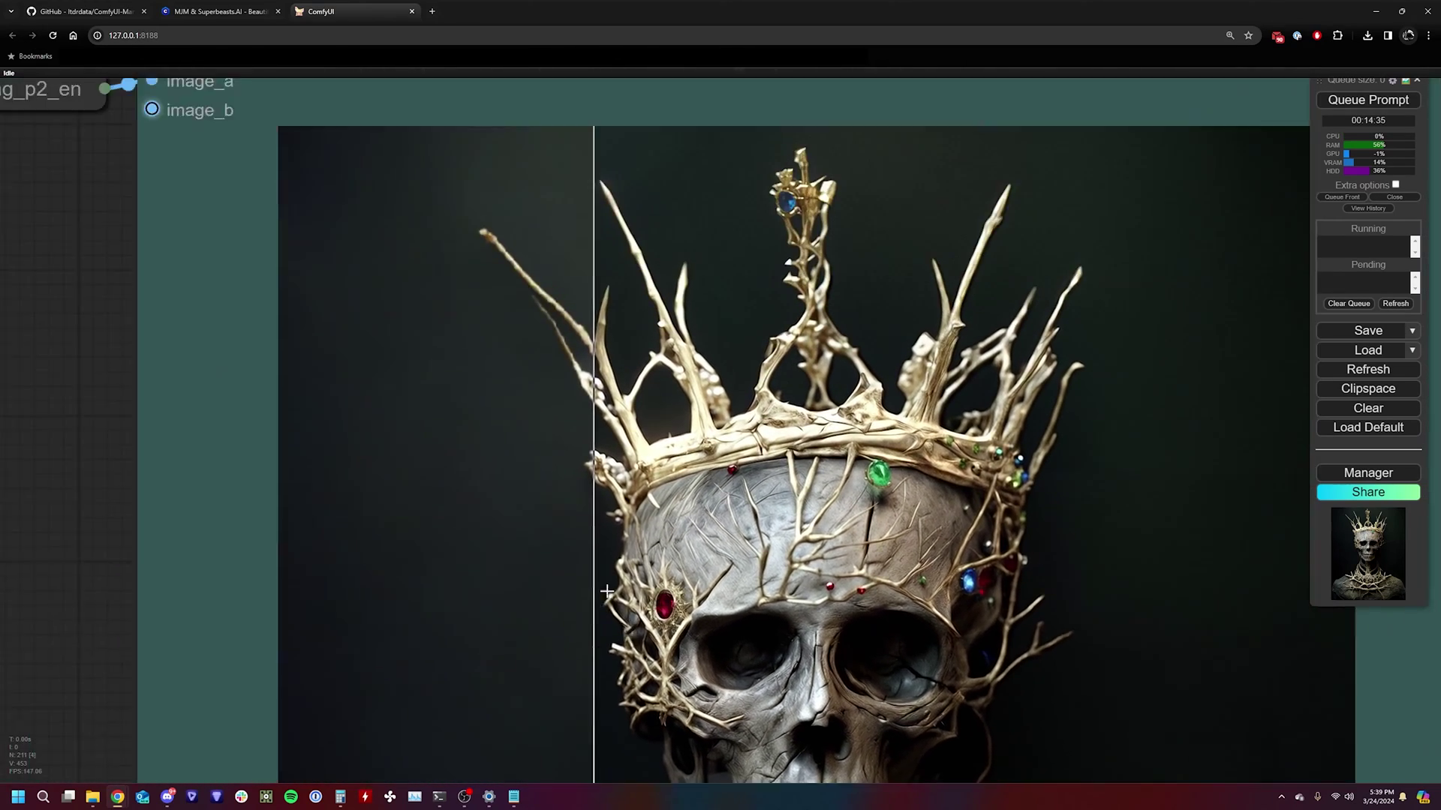
scroll(617, 436, "down", 7)
Step: Bypass all Pass 2 nodes with the Switch for Pass 2 group, and enable them again
left_click_drag(659, 143, 699, 566)
scroll(756, 236, "down", 1)
left_click_drag(759, 230, 840, 518)
scroll(758, 244, "down", 2)
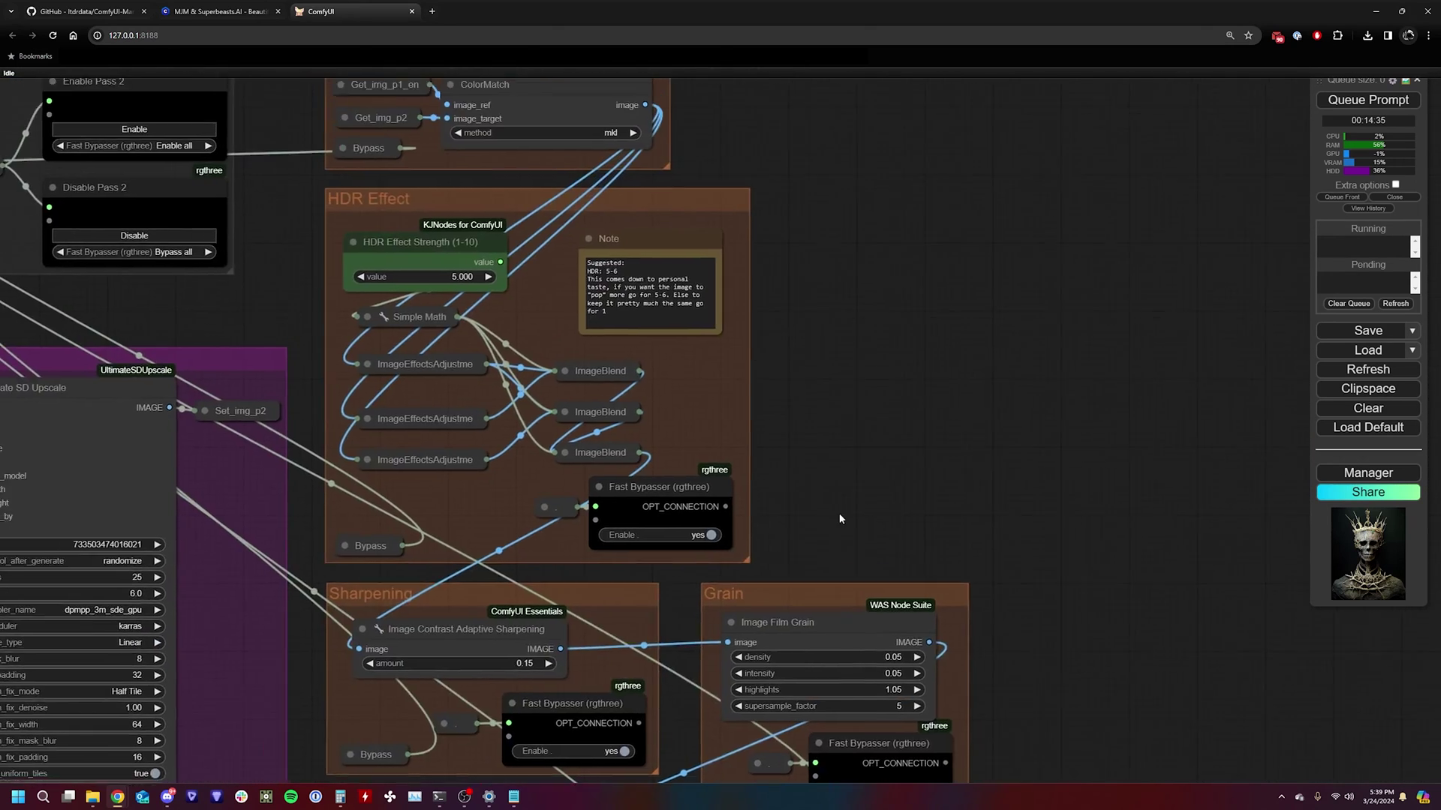
scroll(844, 420, "down", 5)
scroll(432, 323, "up", 3)
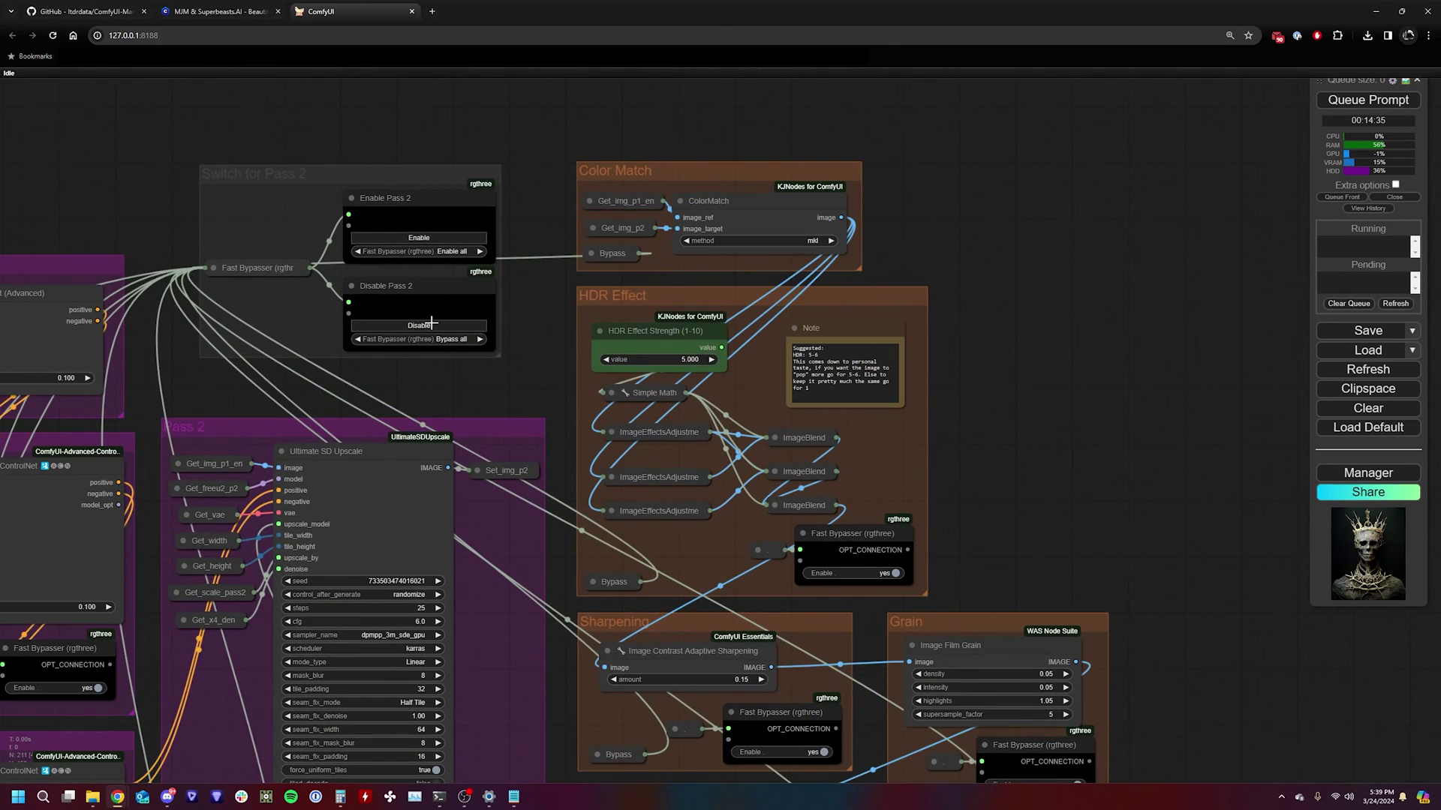
left_click(427, 239)
left_click(418, 326)
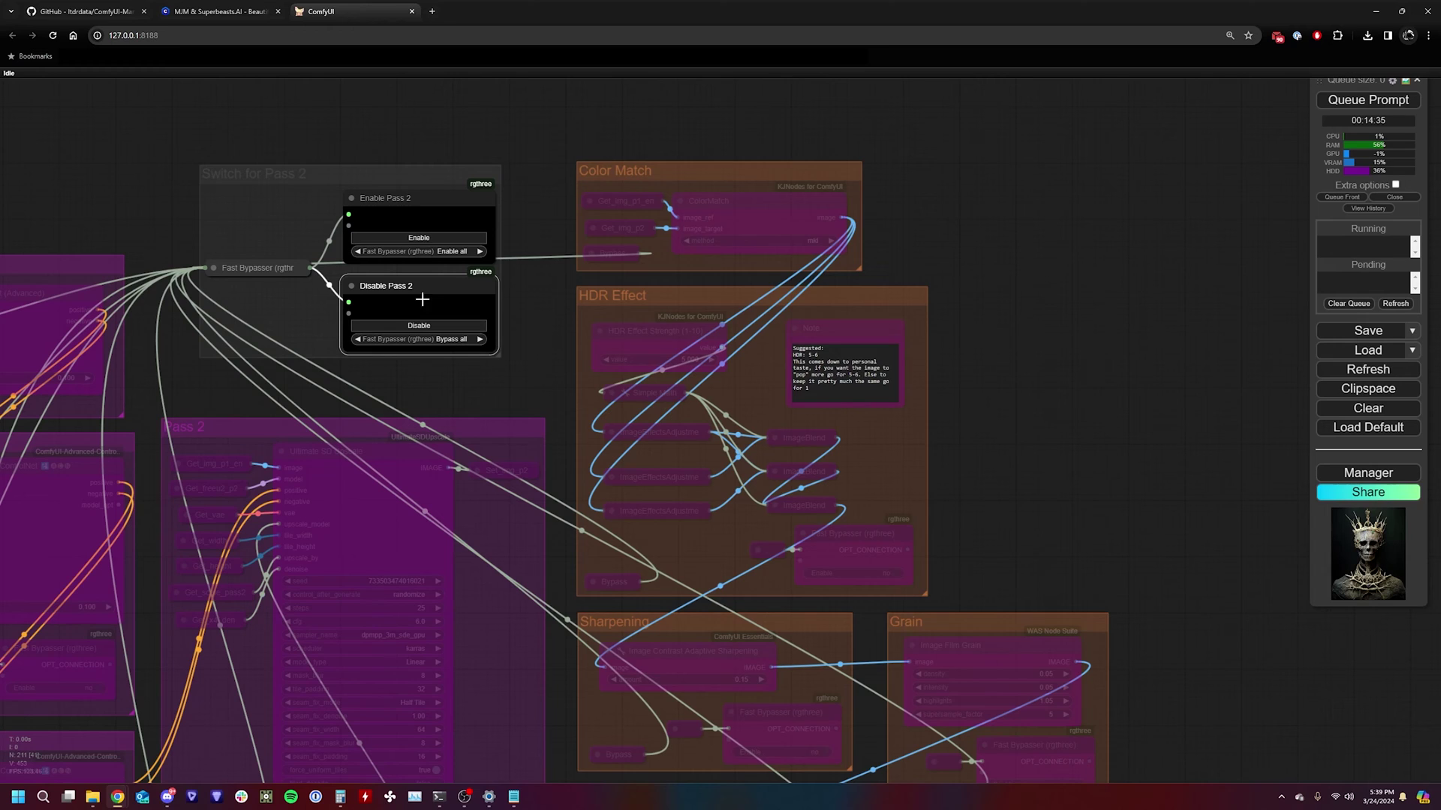
left_click(421, 237)
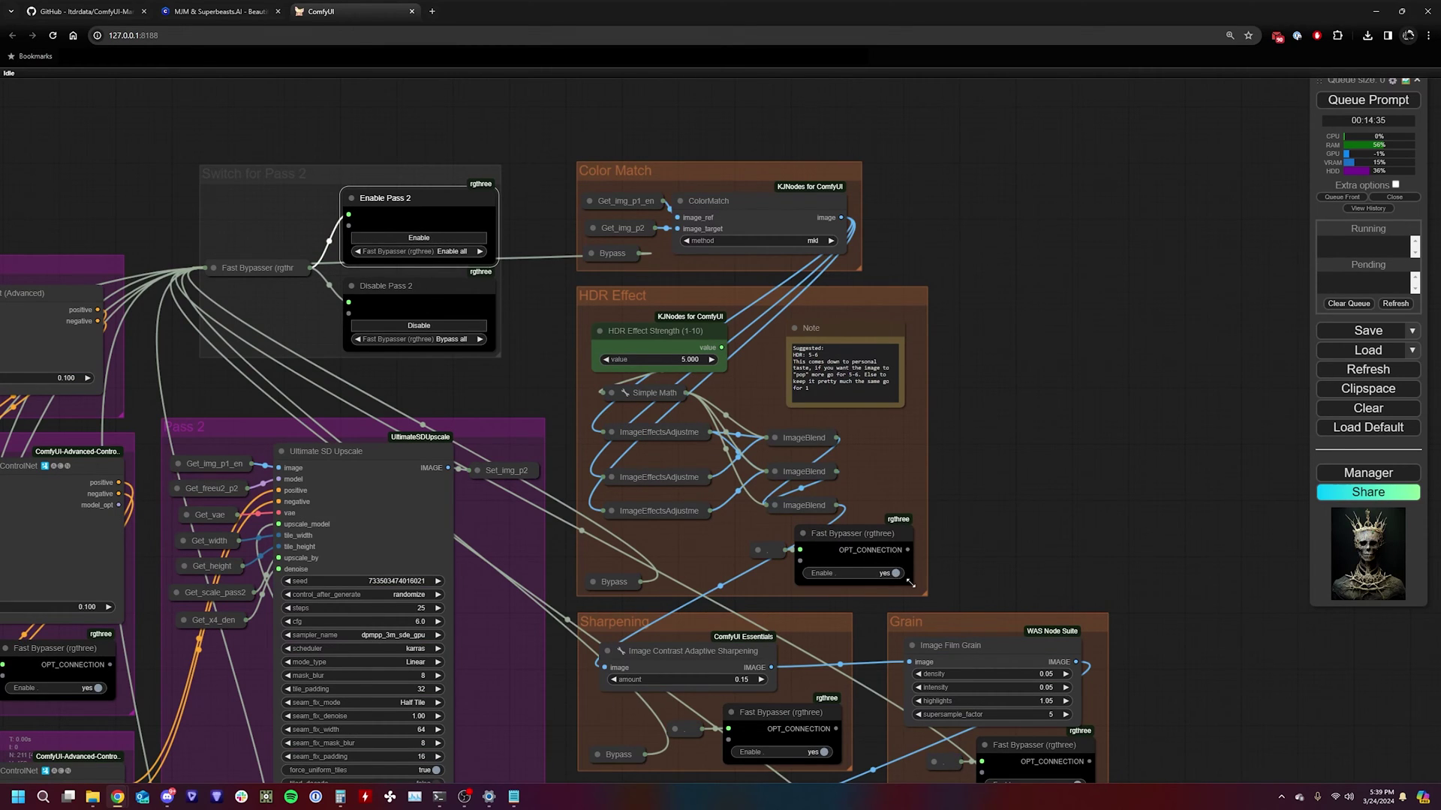
Step: Turn off the Image Film Grain effect for Pass 2 with the Grain group's Fast Bypasser
scroll(910, 583, "down", 3)
left_click(1064, 673)
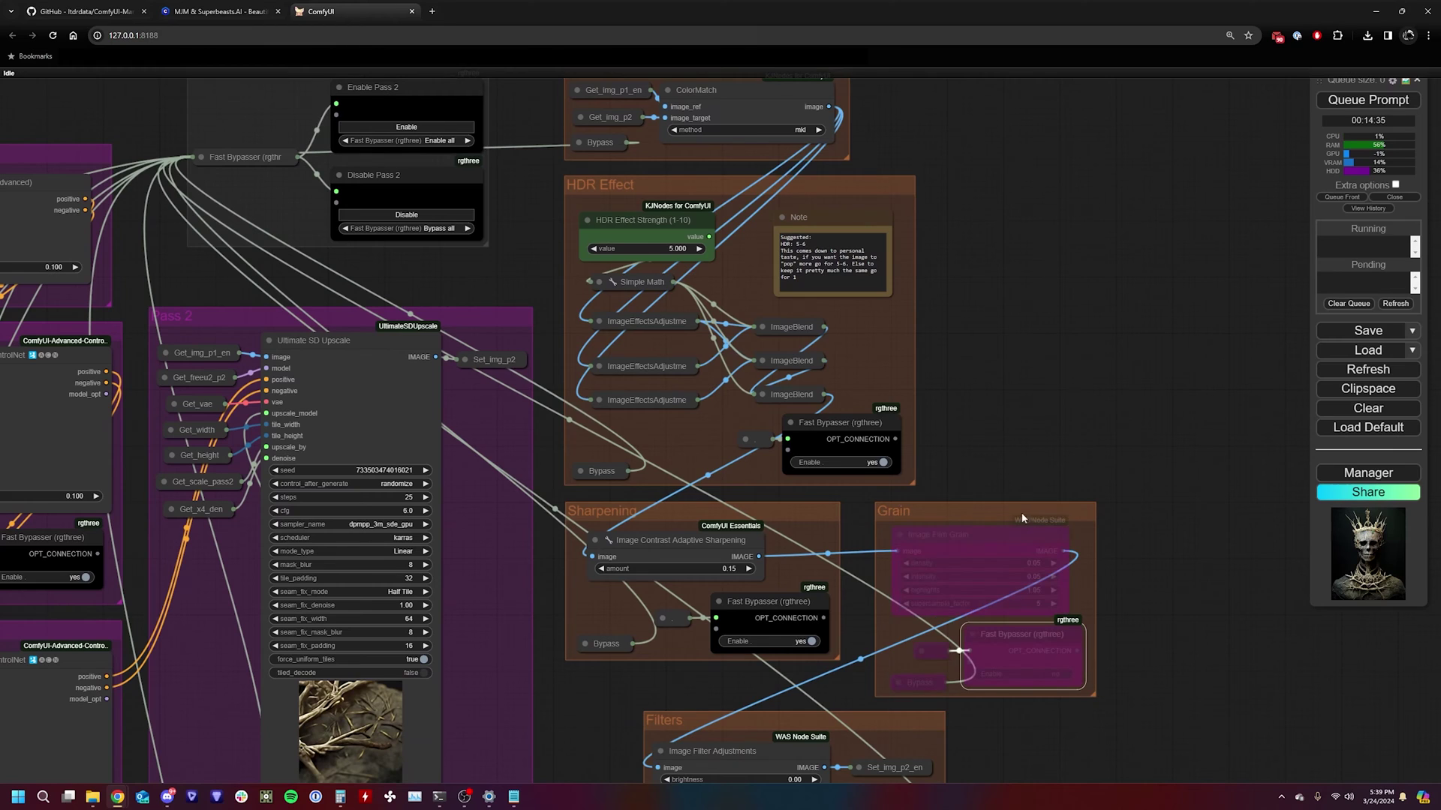
Step: Enable, bypass and re-enable all Pass 2 nodes with the Switch for Pass 2 group, and turn the Image Film Grain effect off again
scroll(1034, 531, "up", 4)
left_click(461, 264)
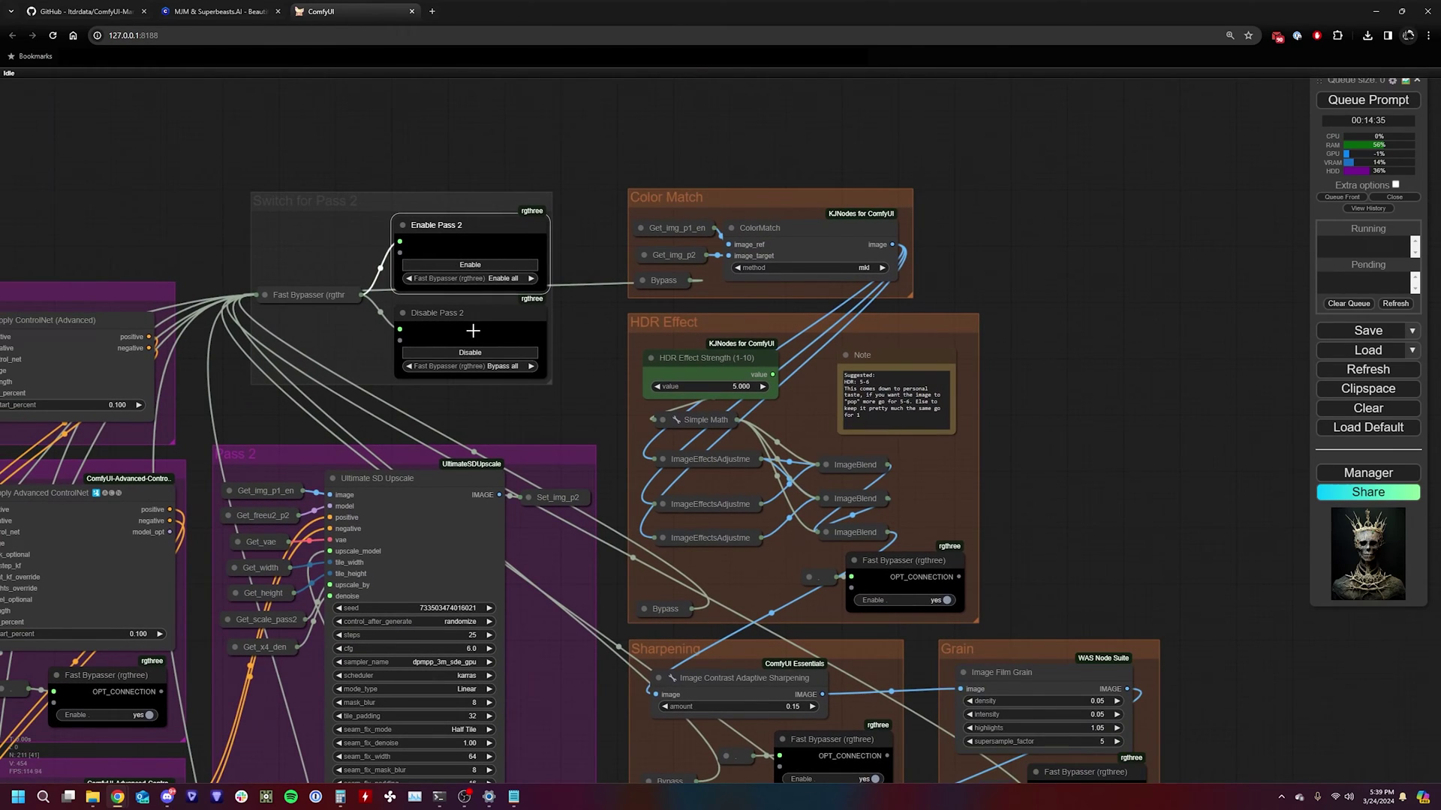
left_click(471, 352)
left_click(469, 266)
scroll(1070, 521, "down", 3)
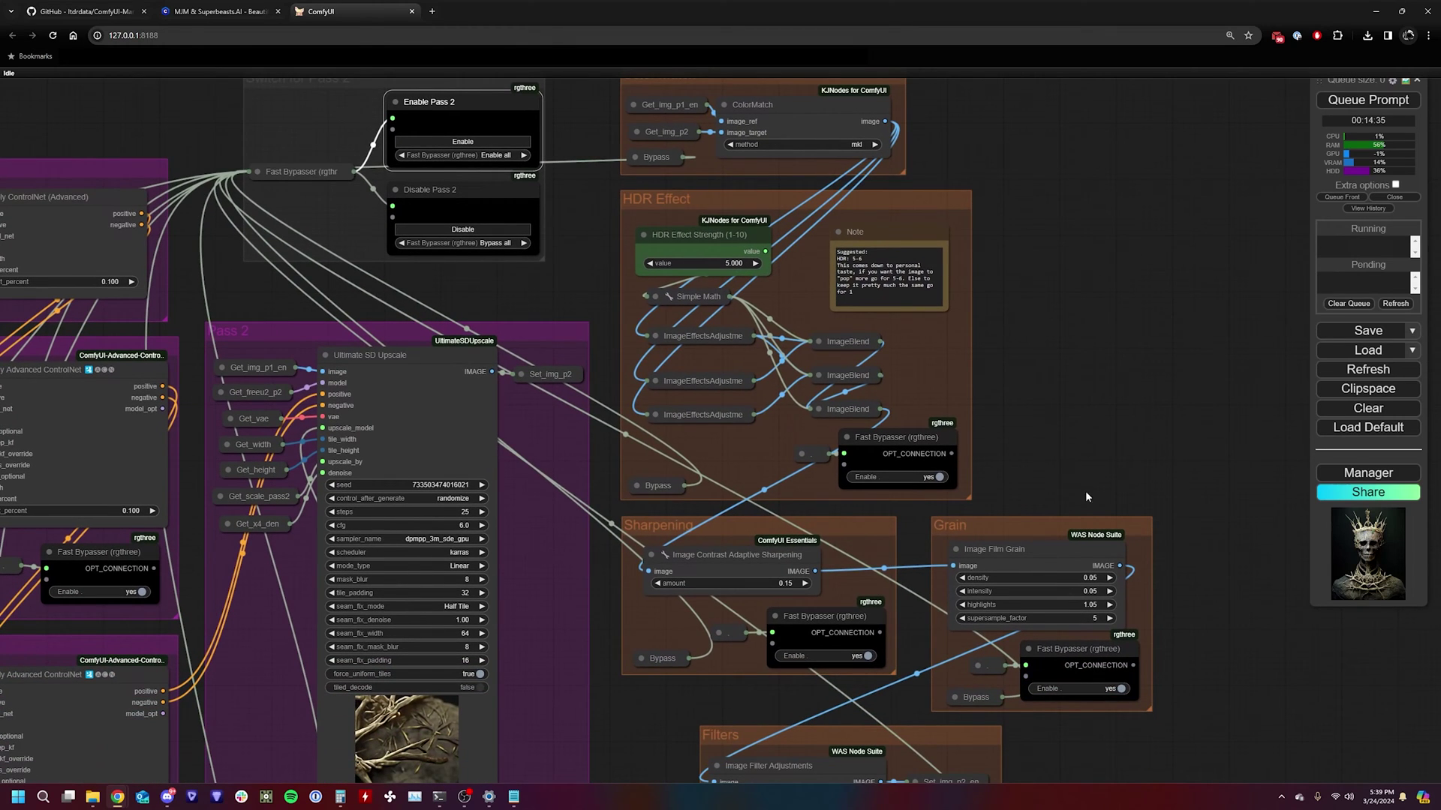
left_click(1120, 688)
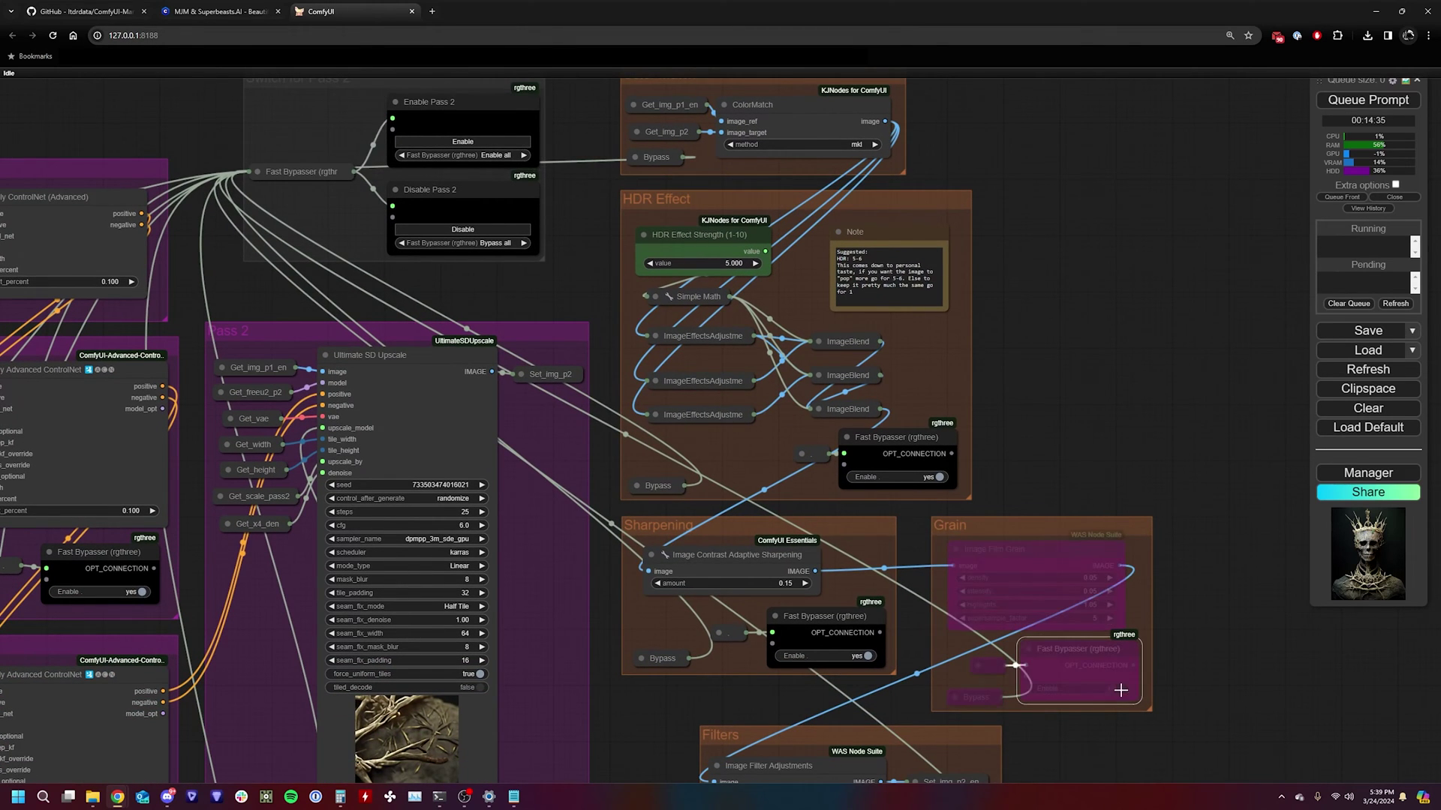
Step: Compare both upscales in the Pass 1 vs Pass 2 preview, inspecting the skull's face and crown up close
scroll(1091, 409, "down", 15)
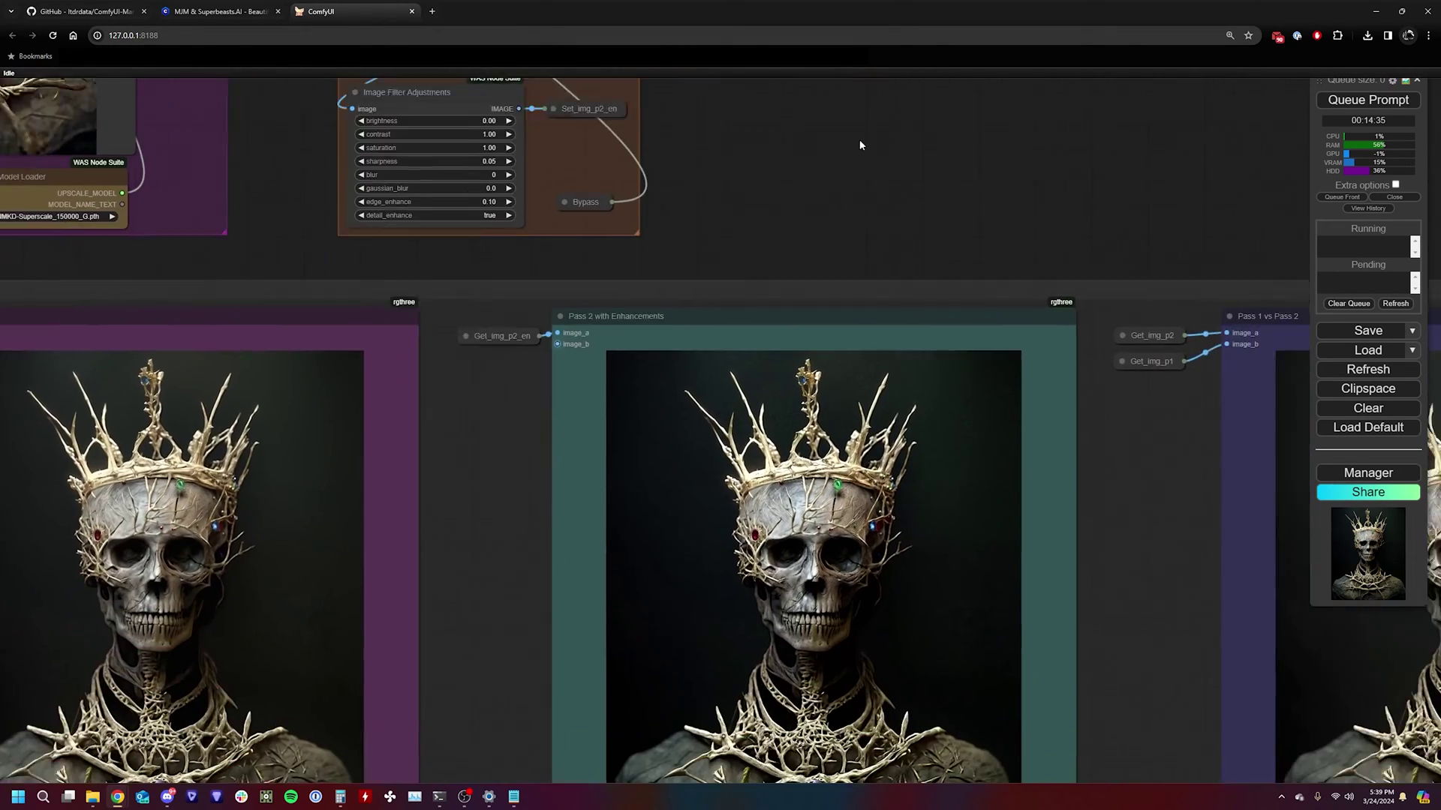
left_click_drag(861, 145, 804, 104)
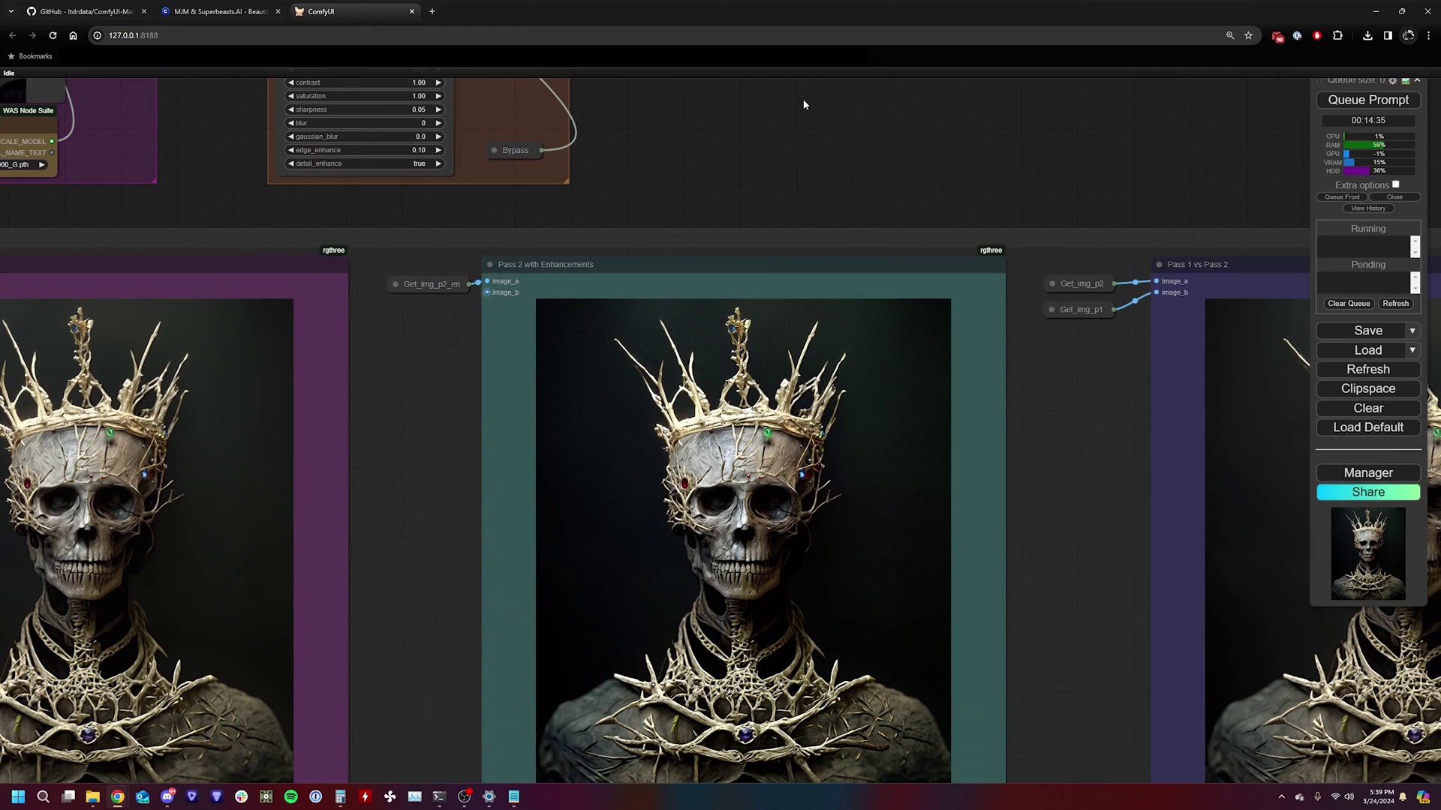
scroll(907, 177, "down", 5)
left_click_drag(860, 338, 659, 433)
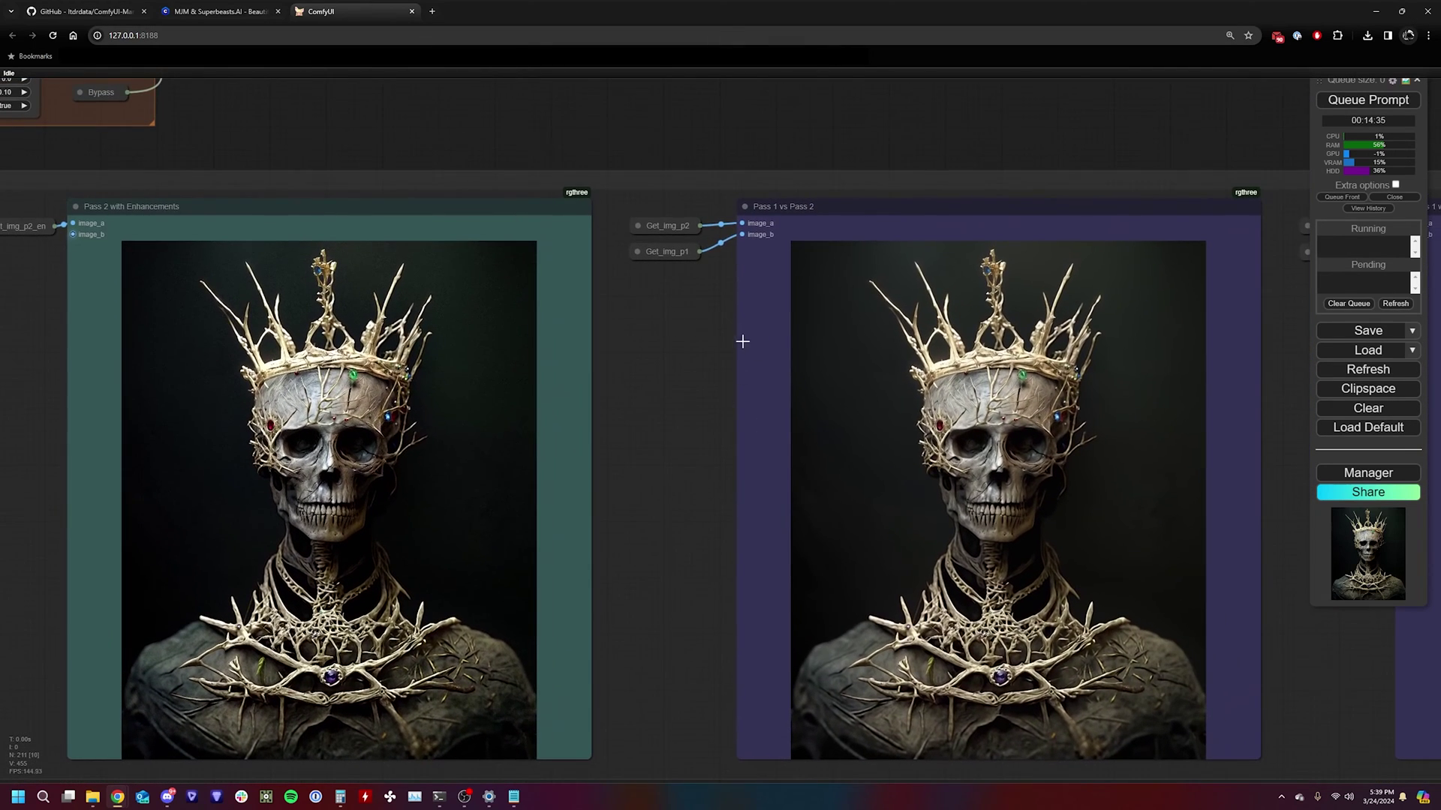
left_click_drag(730, 345, 499, 394)
scroll(1078, 449, "up", 3)
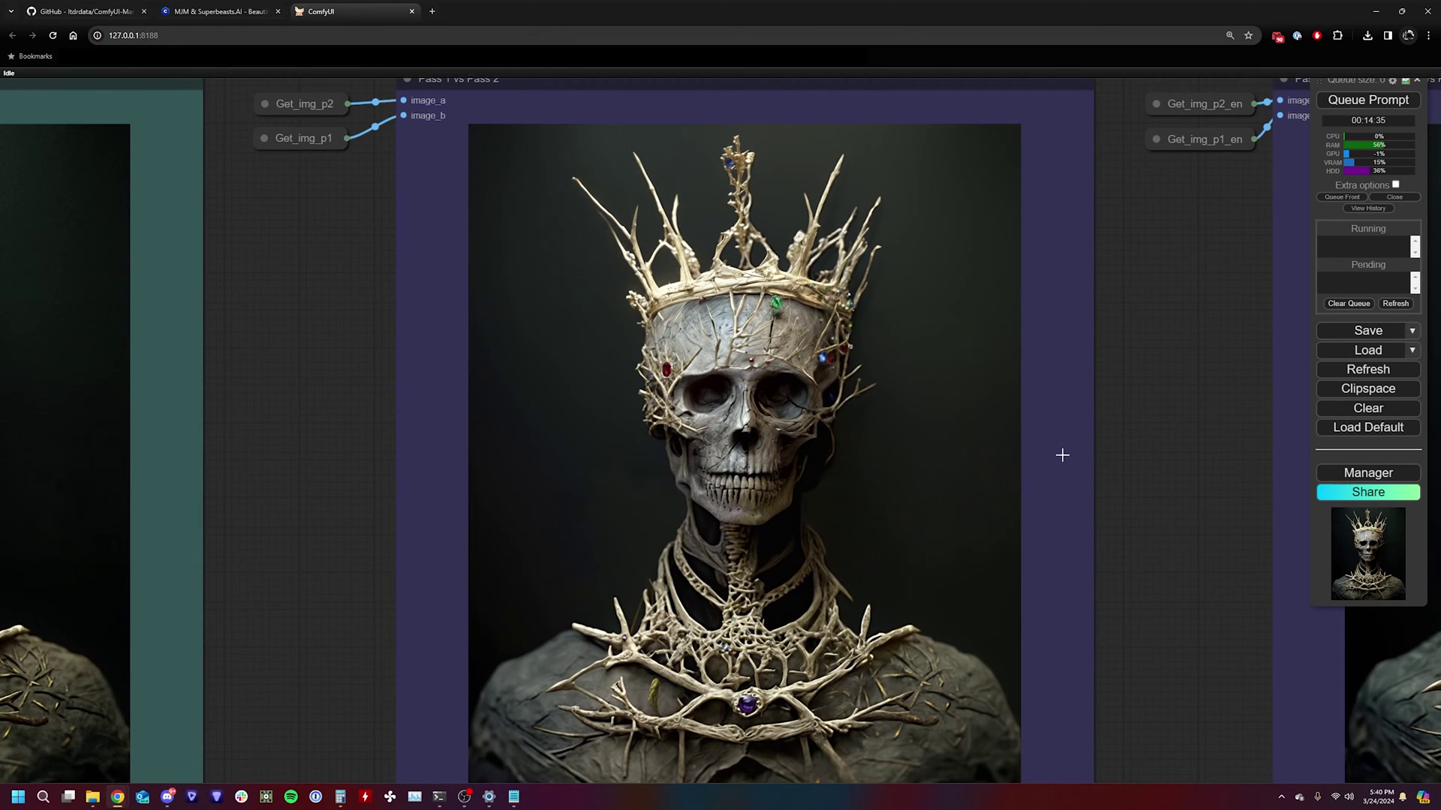
scroll(611, 428, "up", 8)
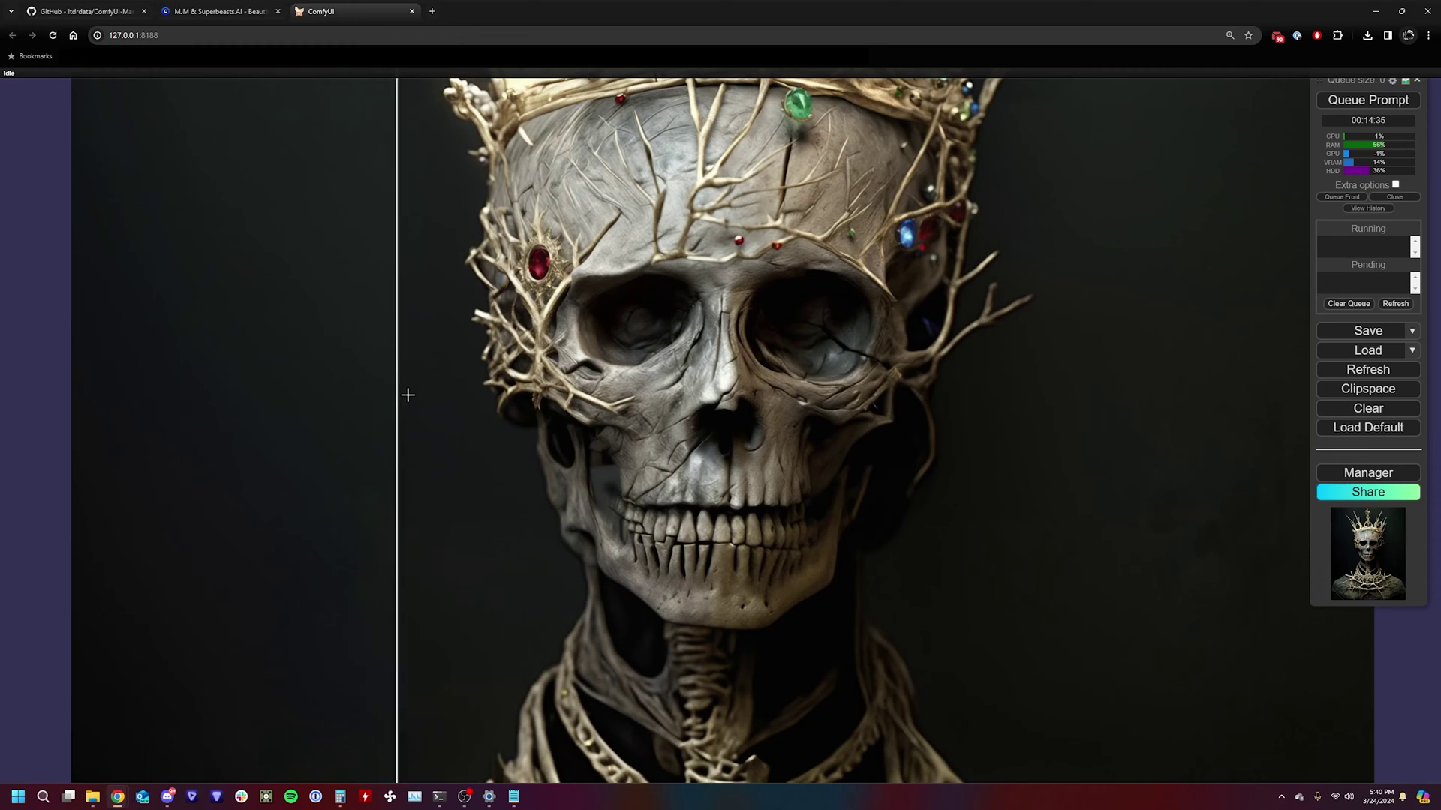
scroll(608, 341, "down", 2)
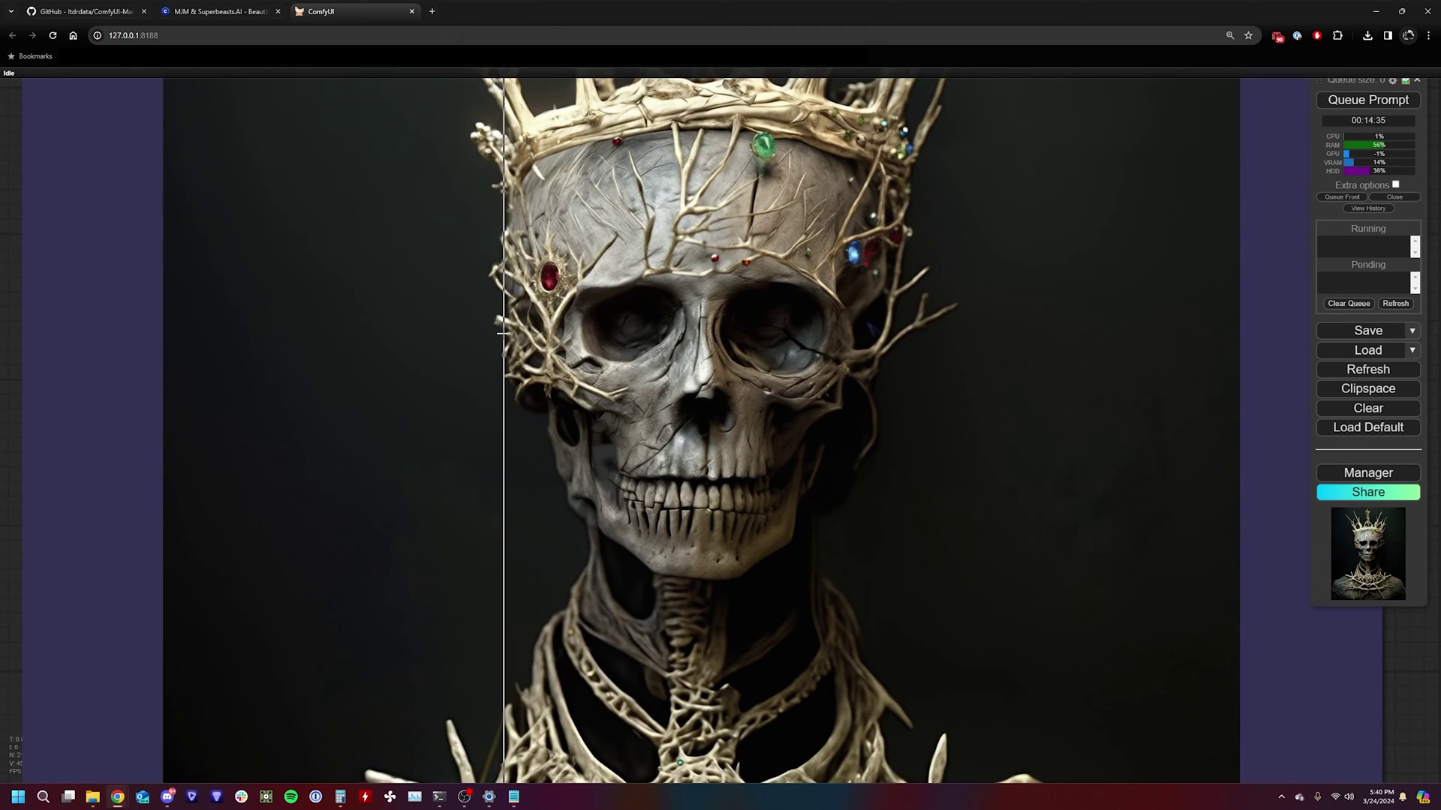
scroll(522, 300, "up", 8)
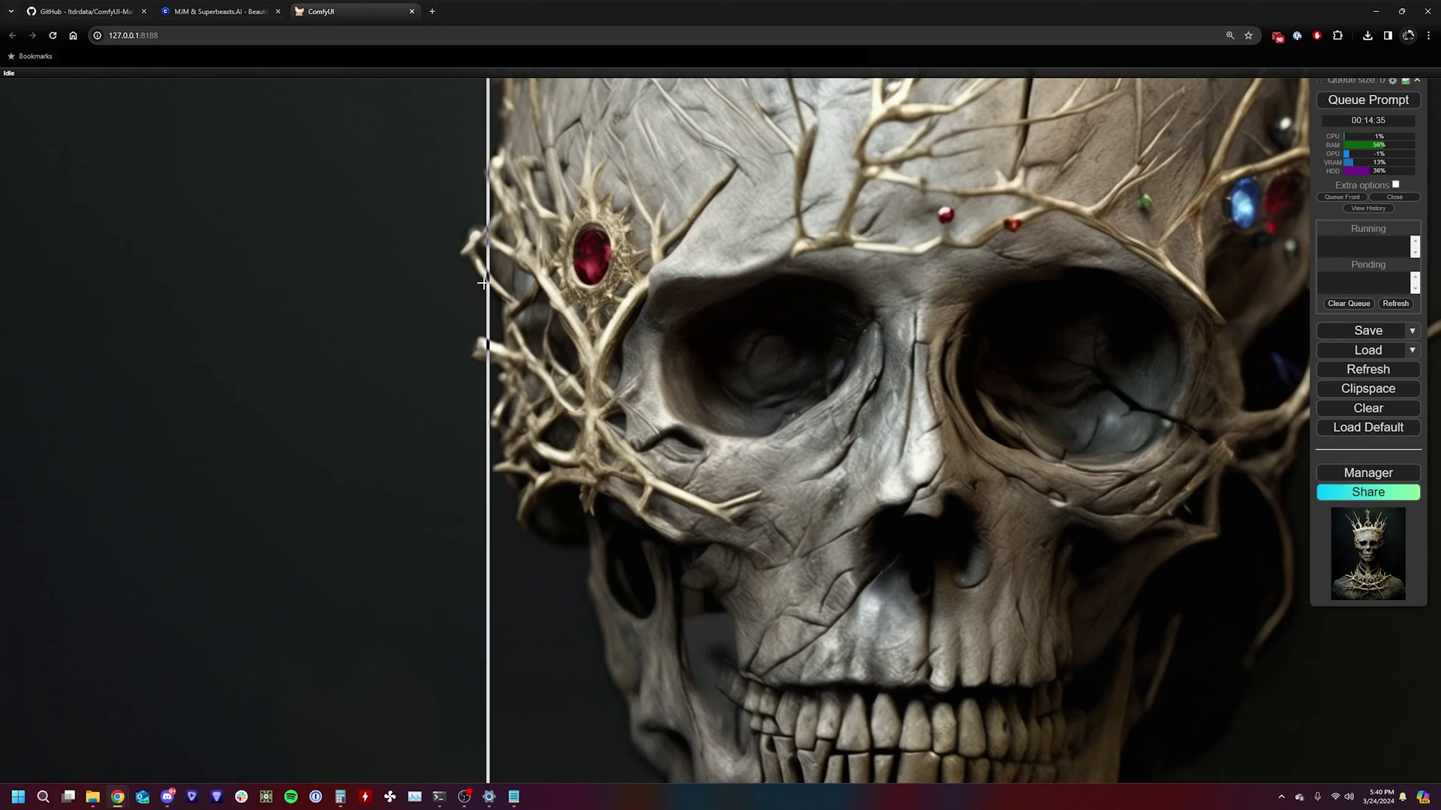
scroll(477, 289, "down", 2)
scroll(477, 289, "down", 5)
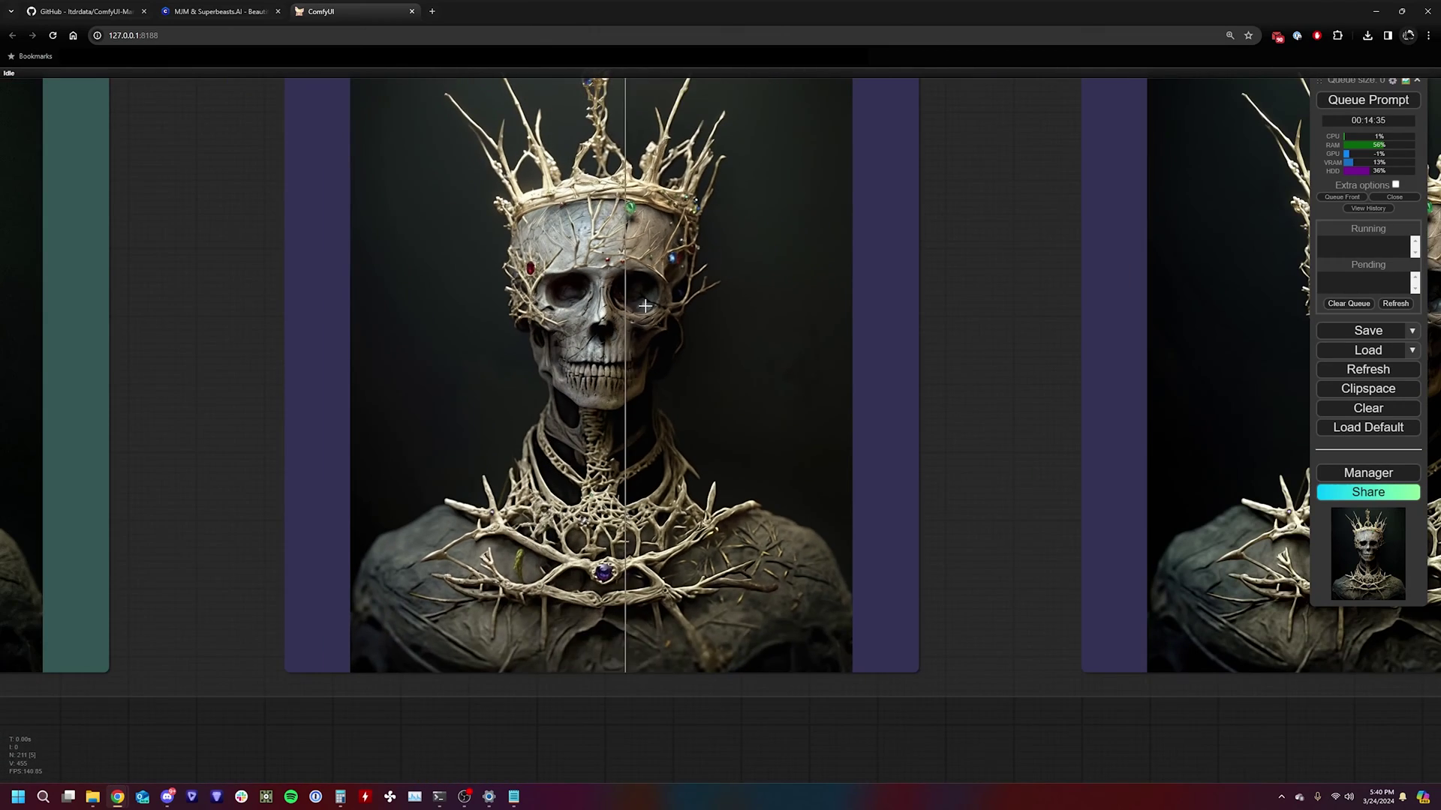
Step: Compare the enhanced results up close in the Pass 1 with Enhancements vs Pass 2 with Enhancements preview
left_click_drag(922, 372, 252, 362)
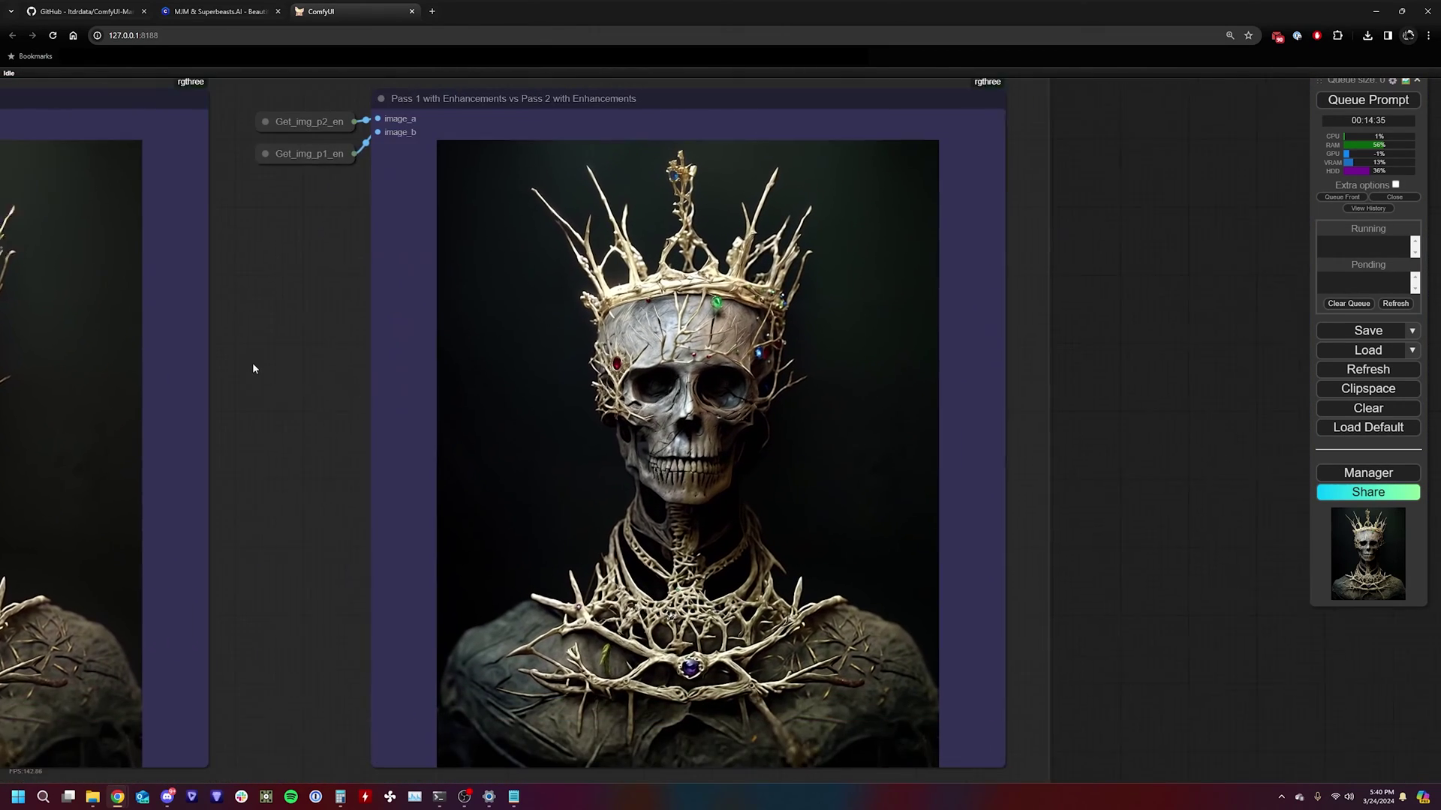
scroll(300, 408, "up", 4)
scroll(302, 415, "down", 5)
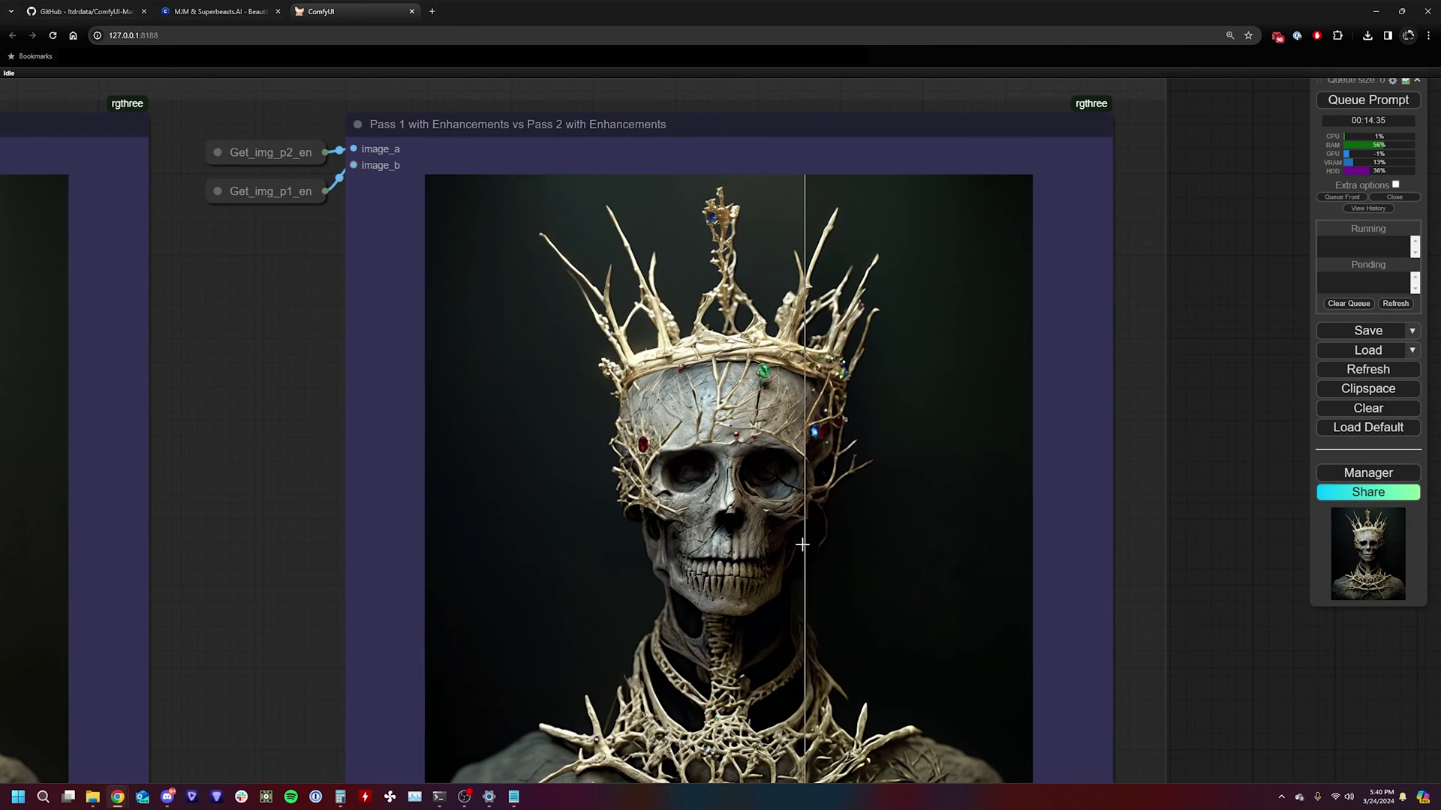
scroll(800, 488, "up", 5)
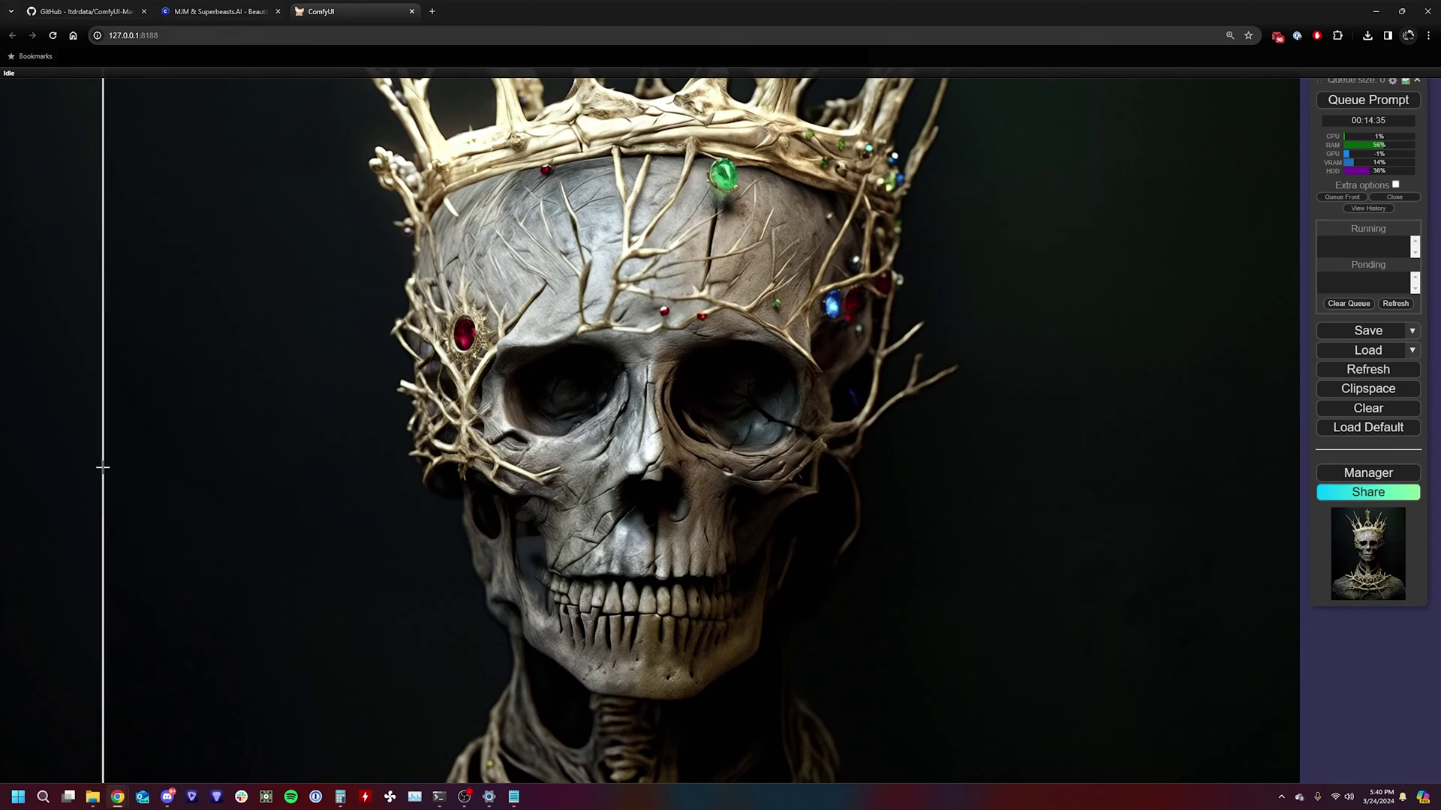
scroll(105, 466, "down", 4)
Step: Examine the Save Result groups for Pass 1 and Pass 2, including their file name prefix settings and saved images
left_click_drag(162, 716, 726, 430)
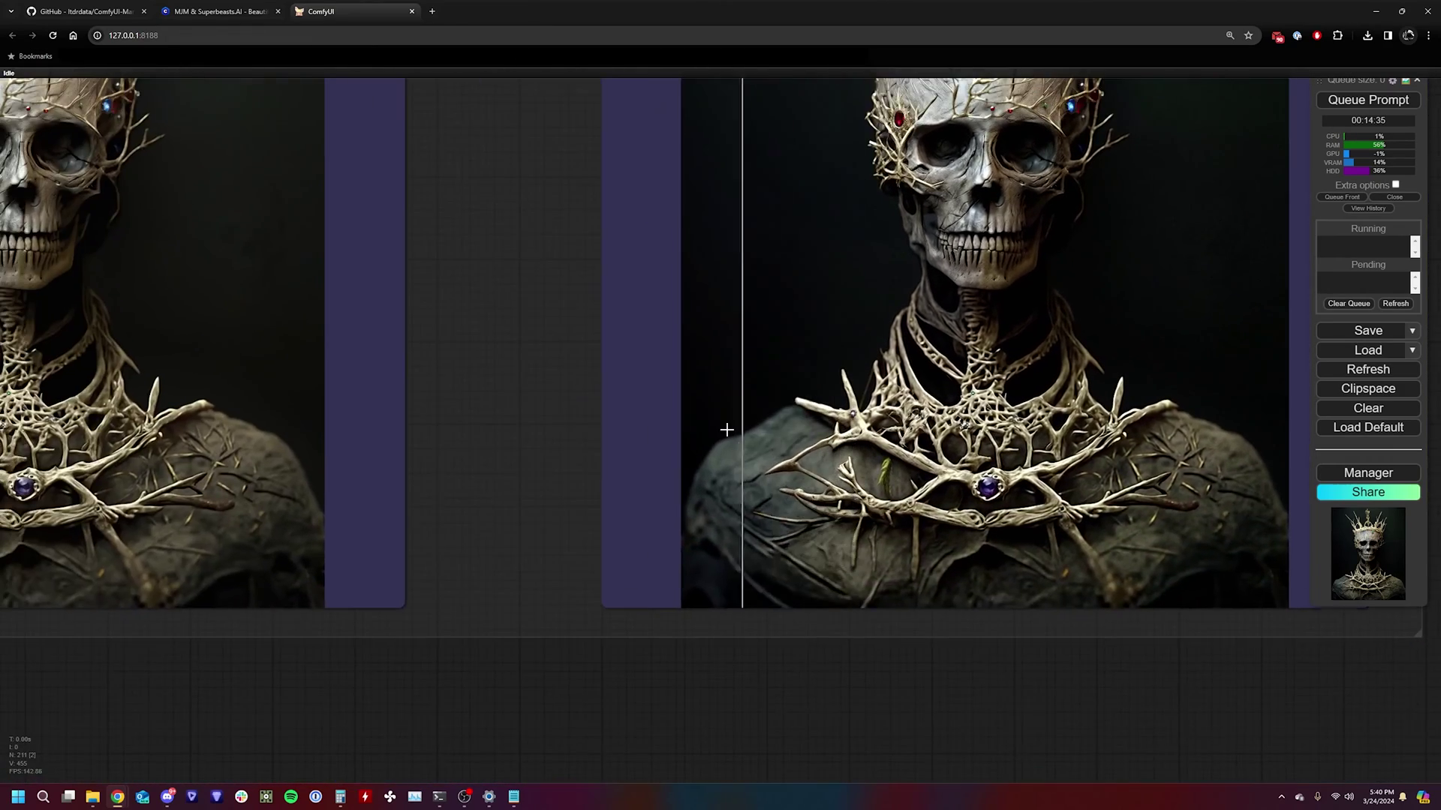
scroll(726, 431, "down", 4)
left_click_drag(599, 558, 957, 394)
scroll(956, 393, "down", 7)
scroll(565, 450, "down", 1)
left_click_drag(318, 494, 1109, 363)
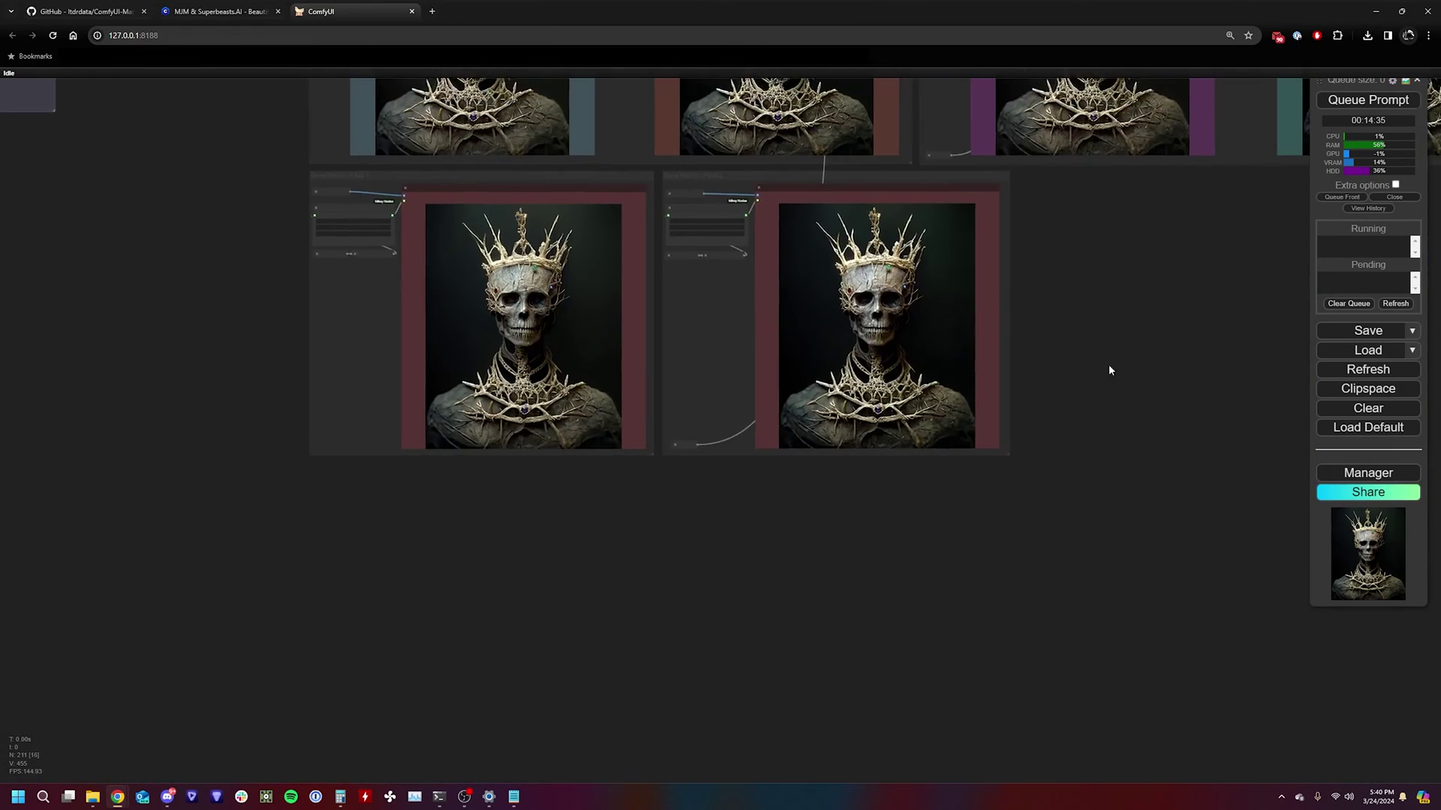
scroll(676, 255, "up", 10)
left_click_drag(297, 211, 371, 302)
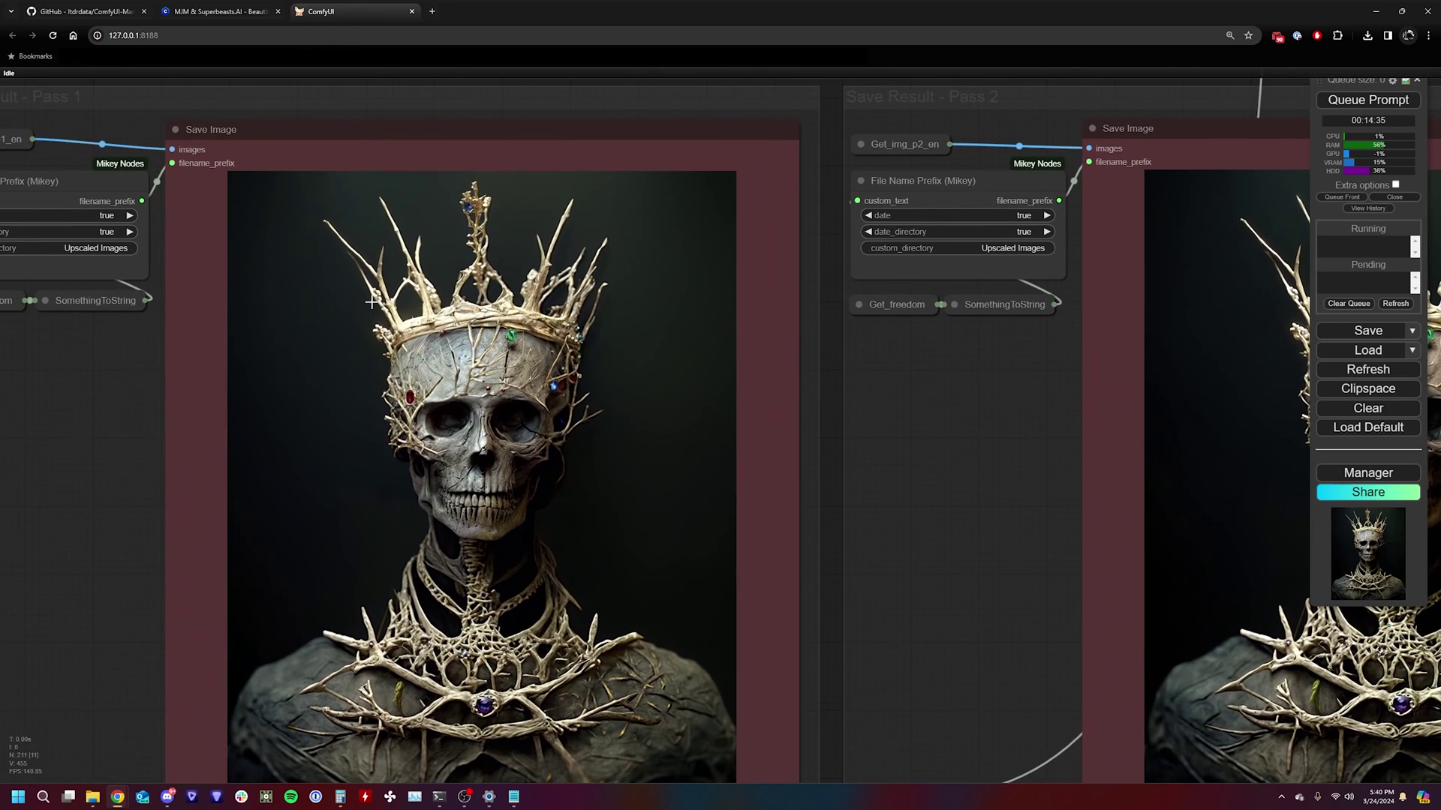
left_click_drag(680, 484, 59, 351)
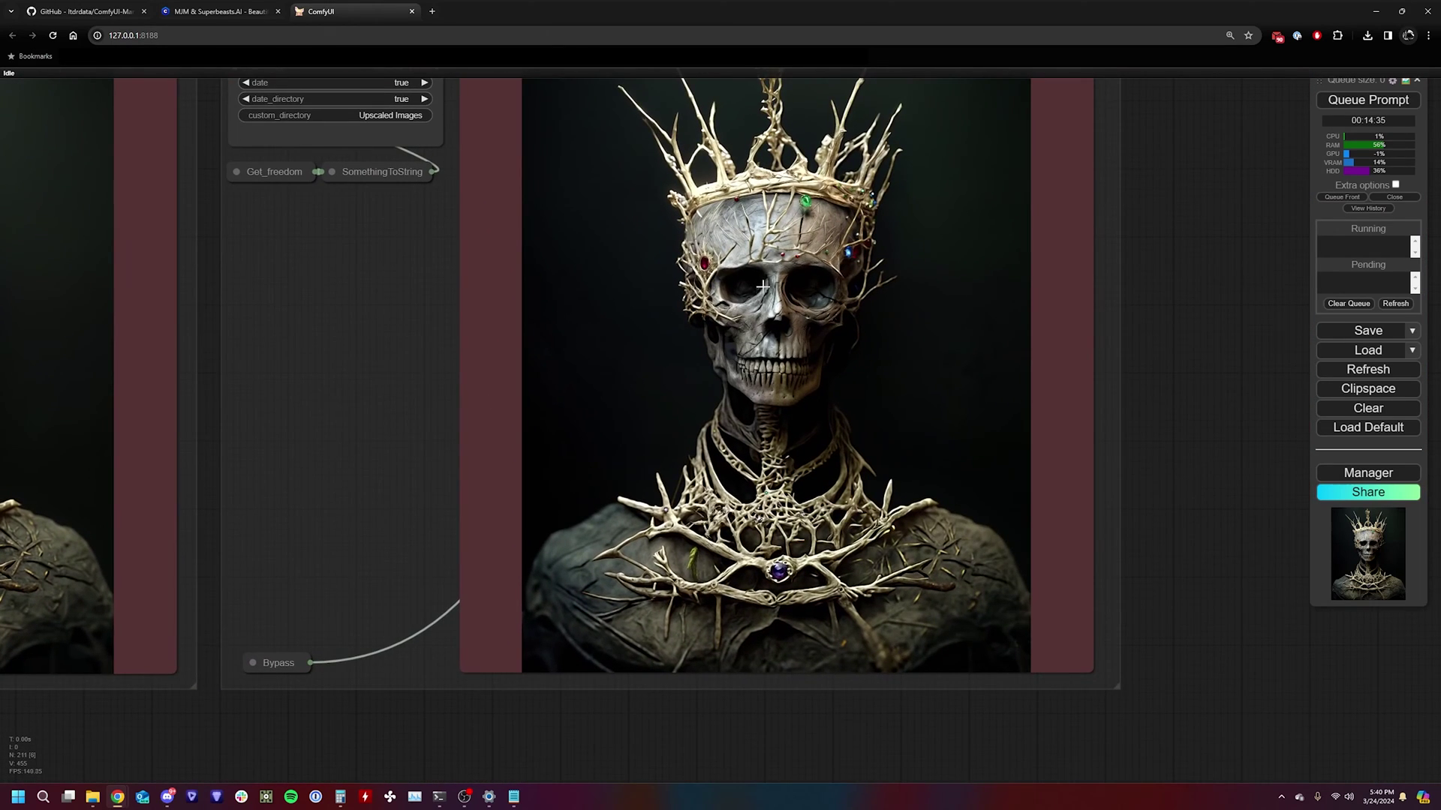
left_click_drag(762, 286, 751, 401)
Step: Switch to the File Explorer window with the 240324 output folder and maximize it
mouse_move(94, 805)
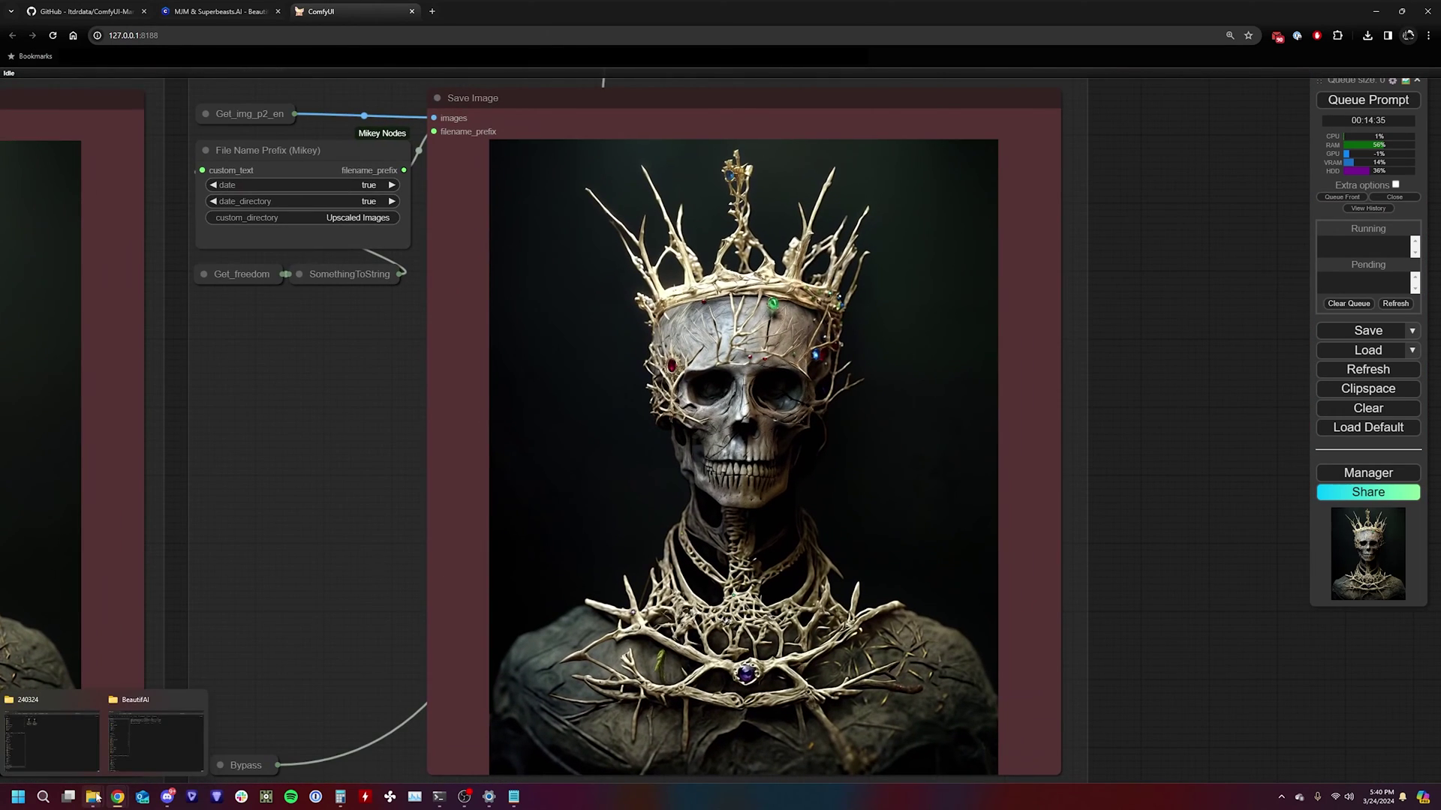
left_click(68, 741)
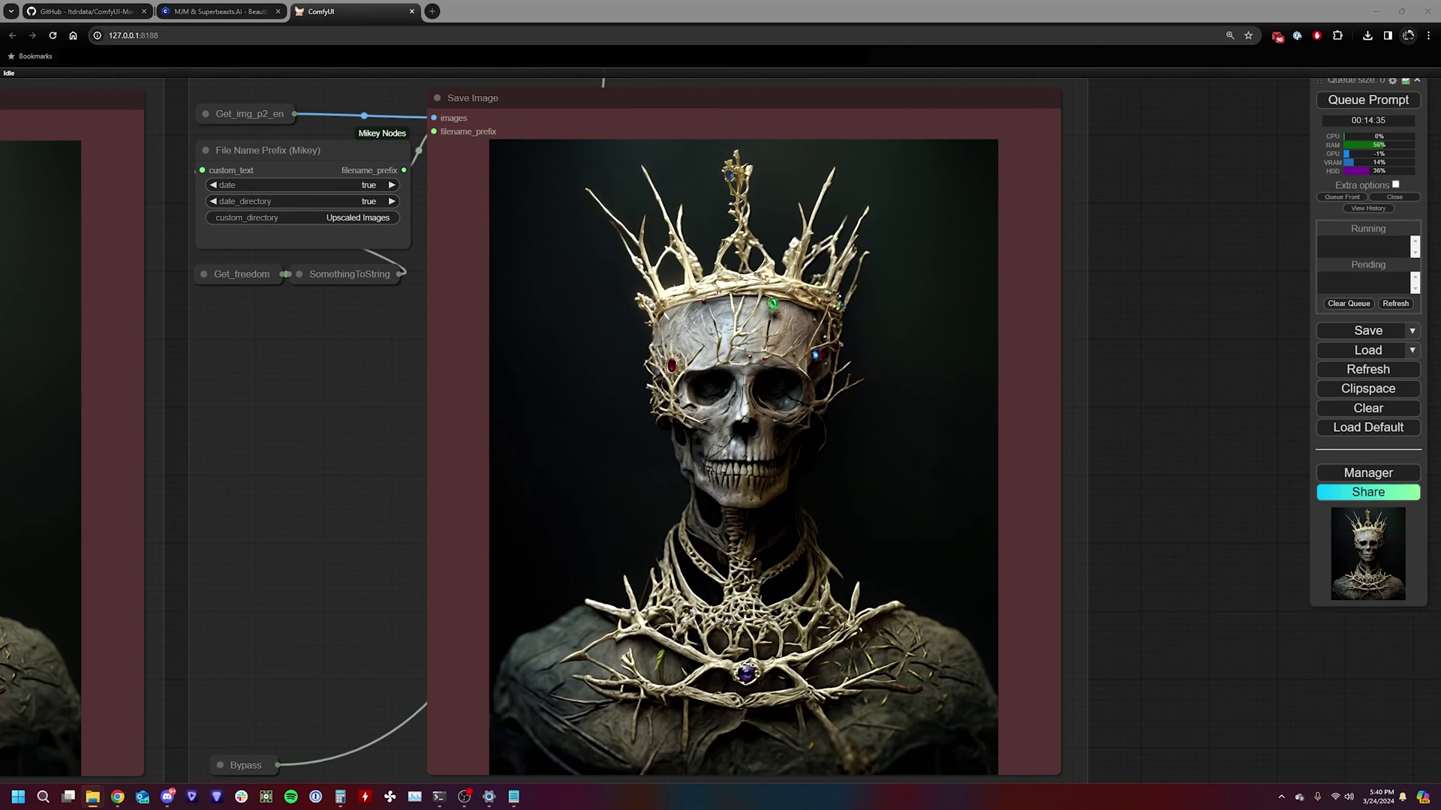
left_click_drag(424, 235, 752, 2)
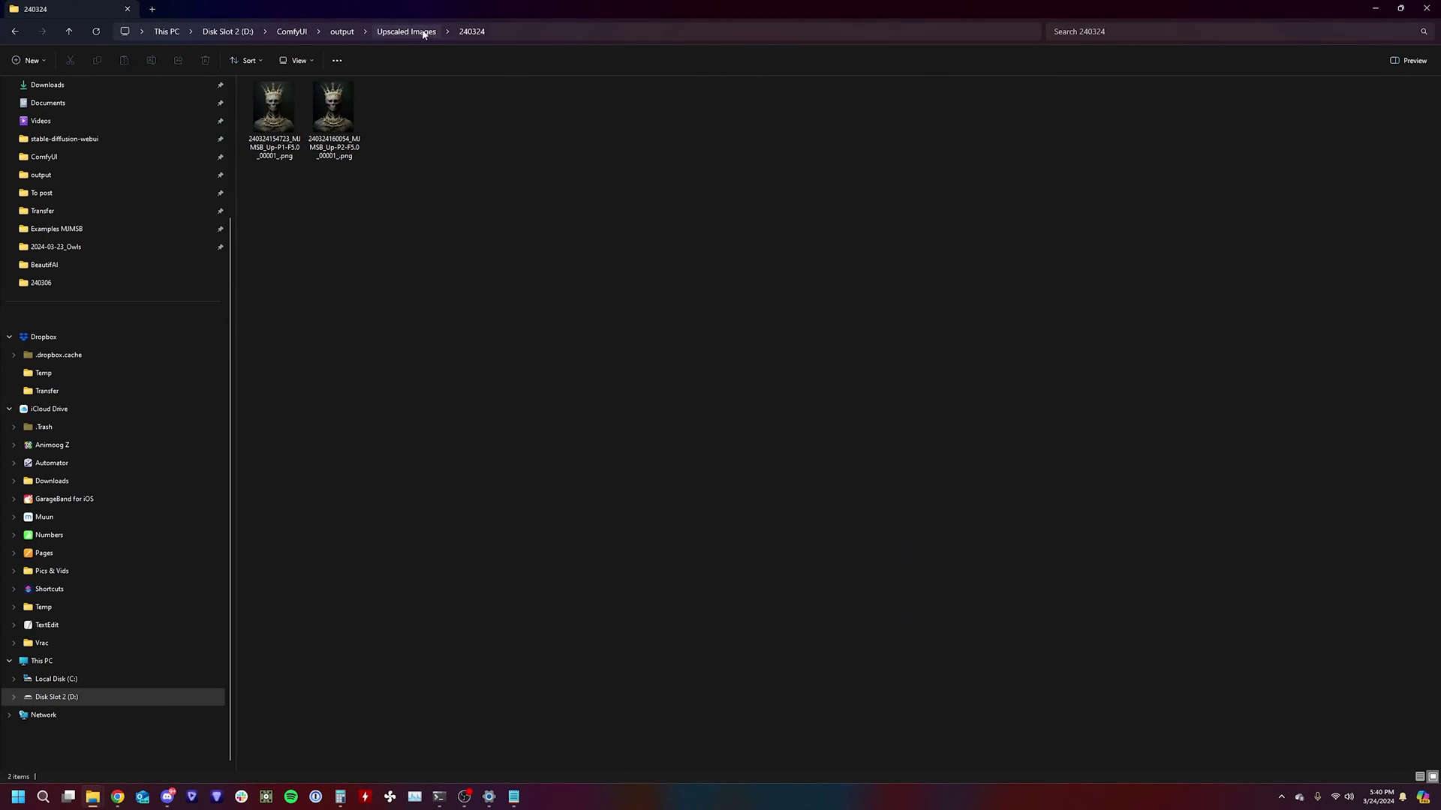
Step: Copy Sample_Made with MJ-V3.png from the BeautifAI folder in Downloads into the 240324 output folder
left_click(153, 9)
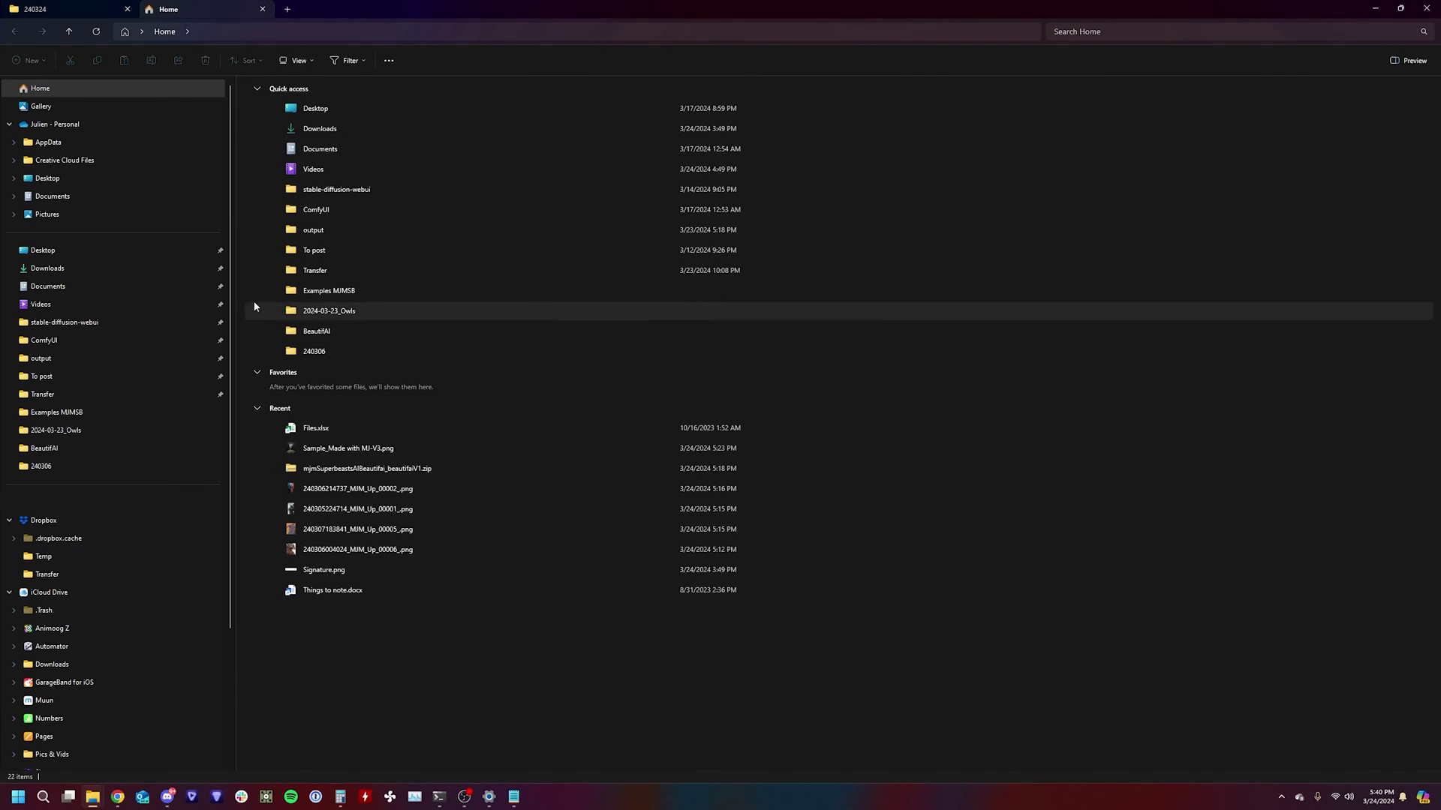
left_click(80, 292)
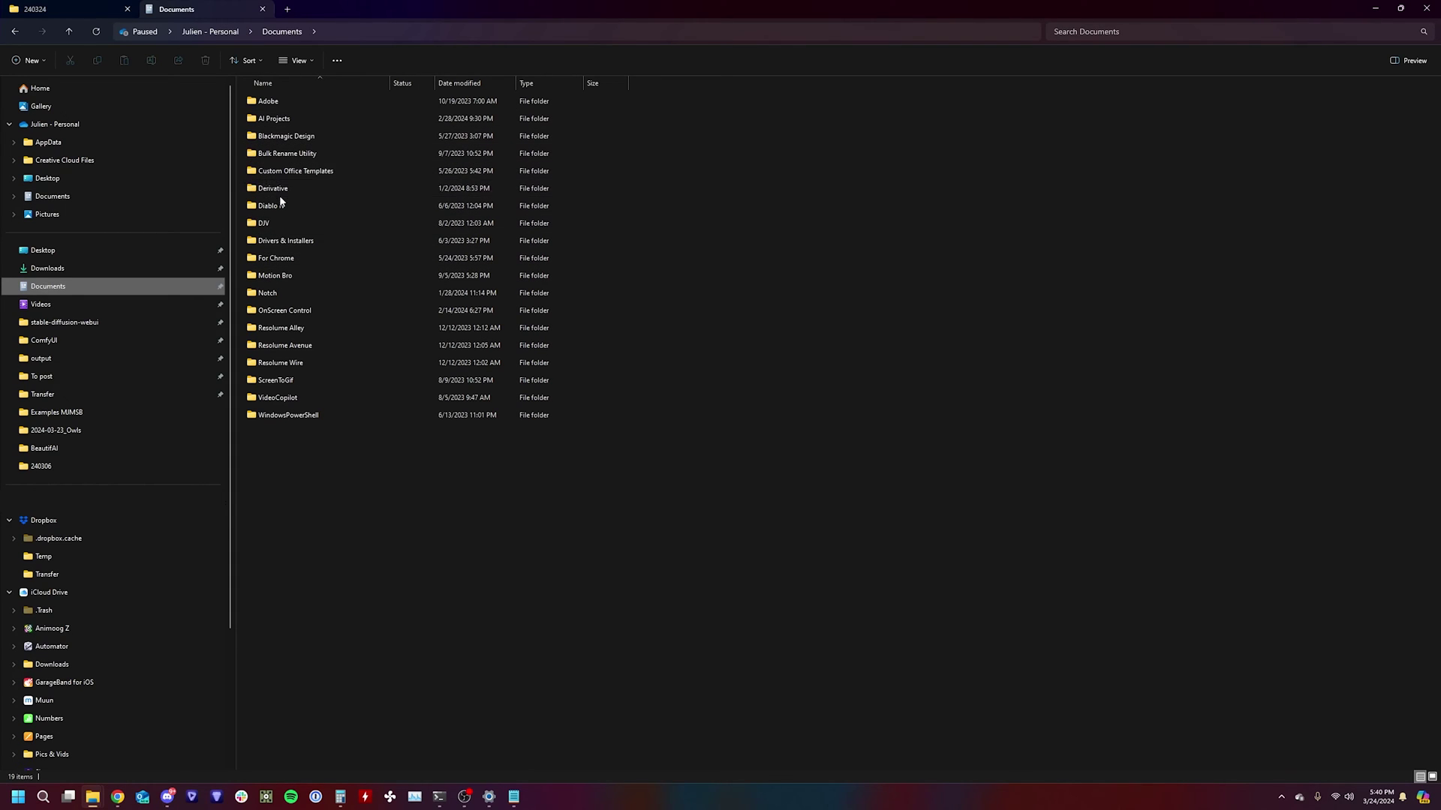
left_click(115, 264)
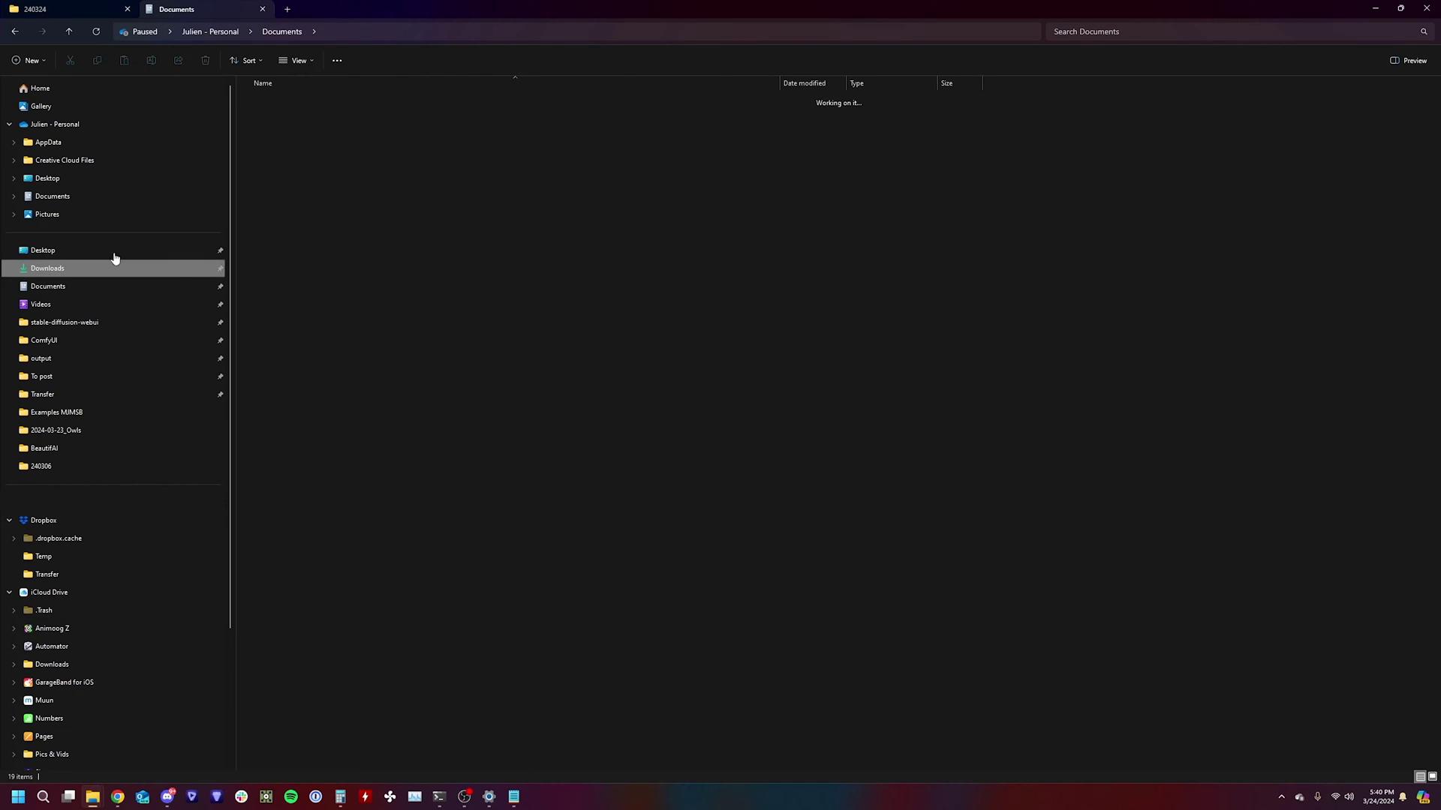
double_click(252, 120)
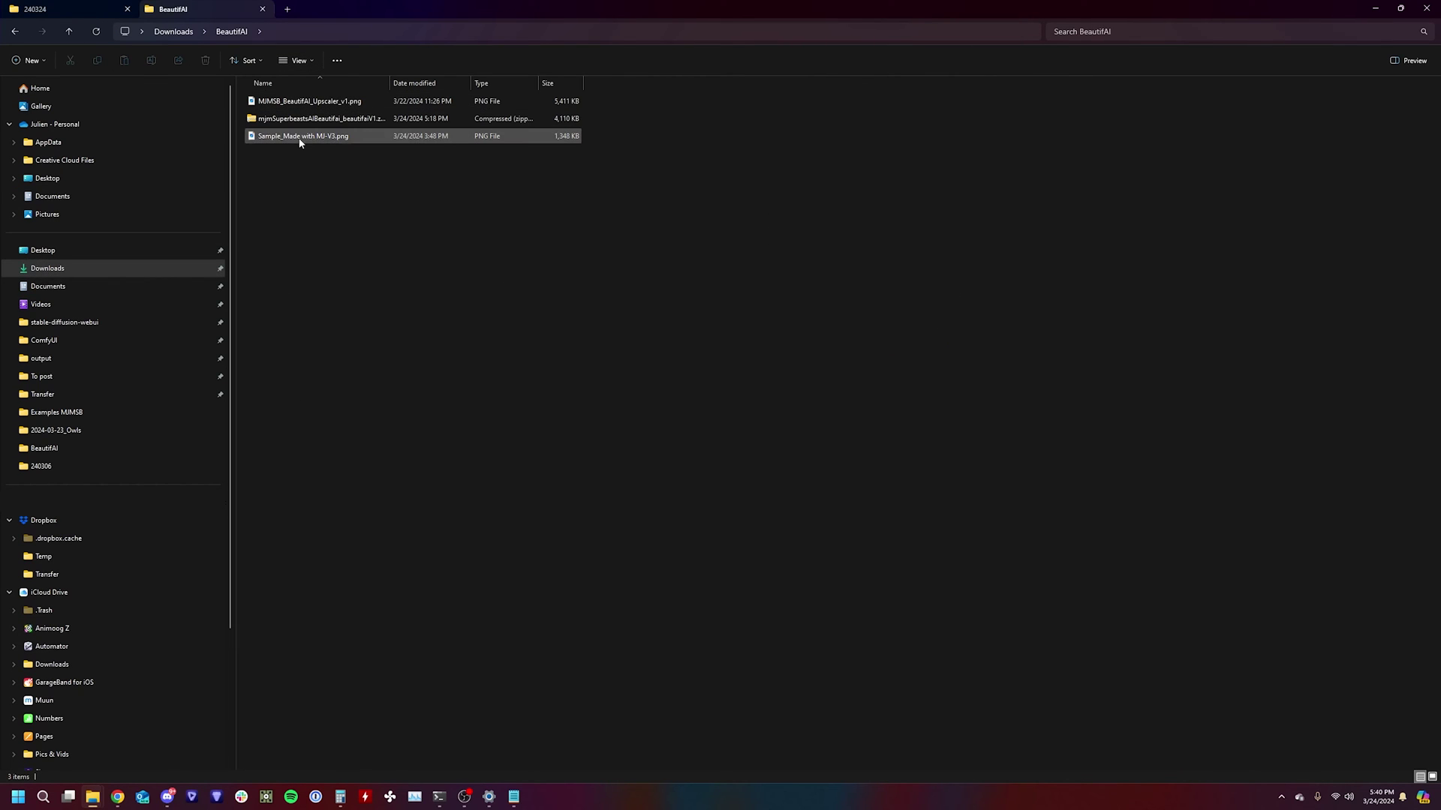
left_click(299, 143)
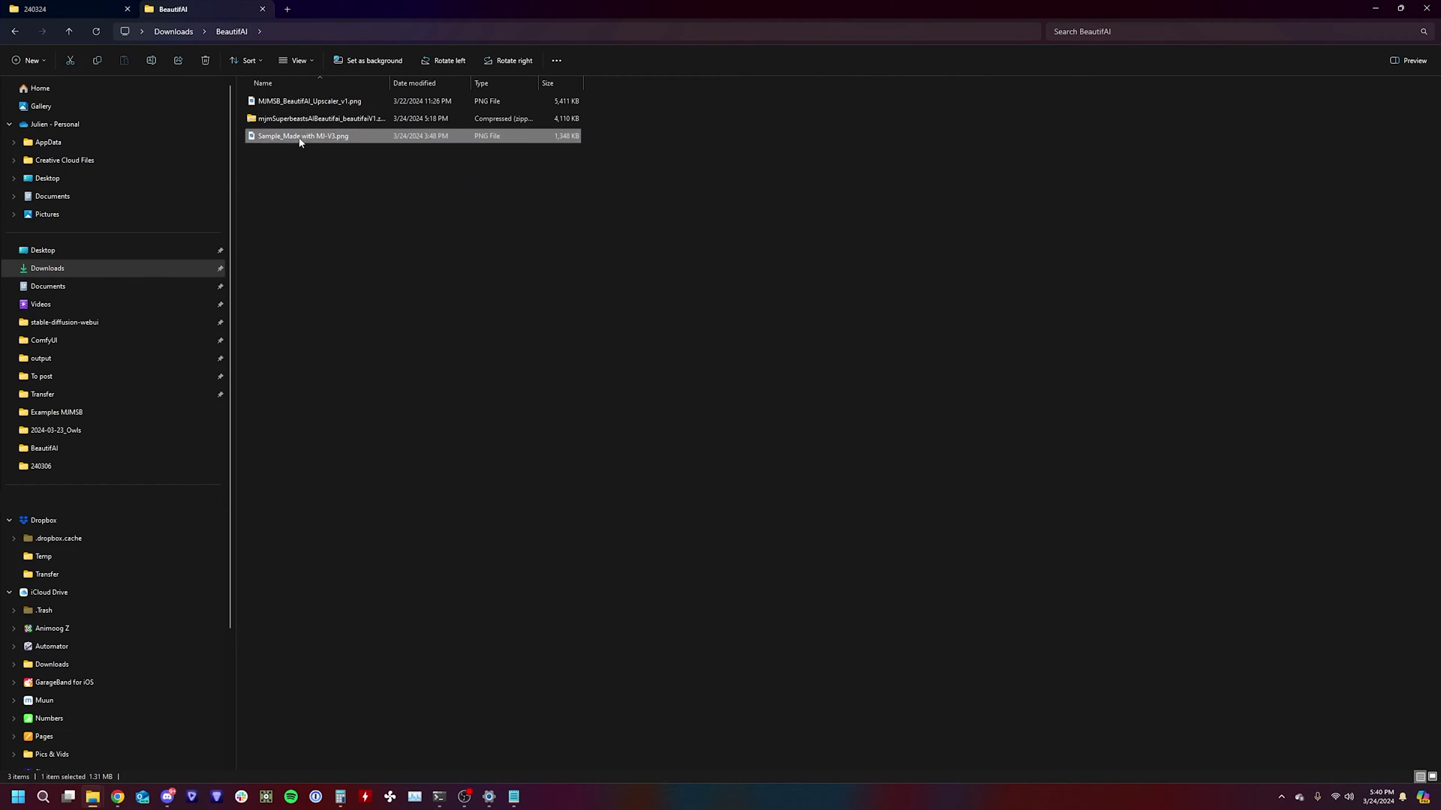
left_click(54, 8)
key("ctrl+v")
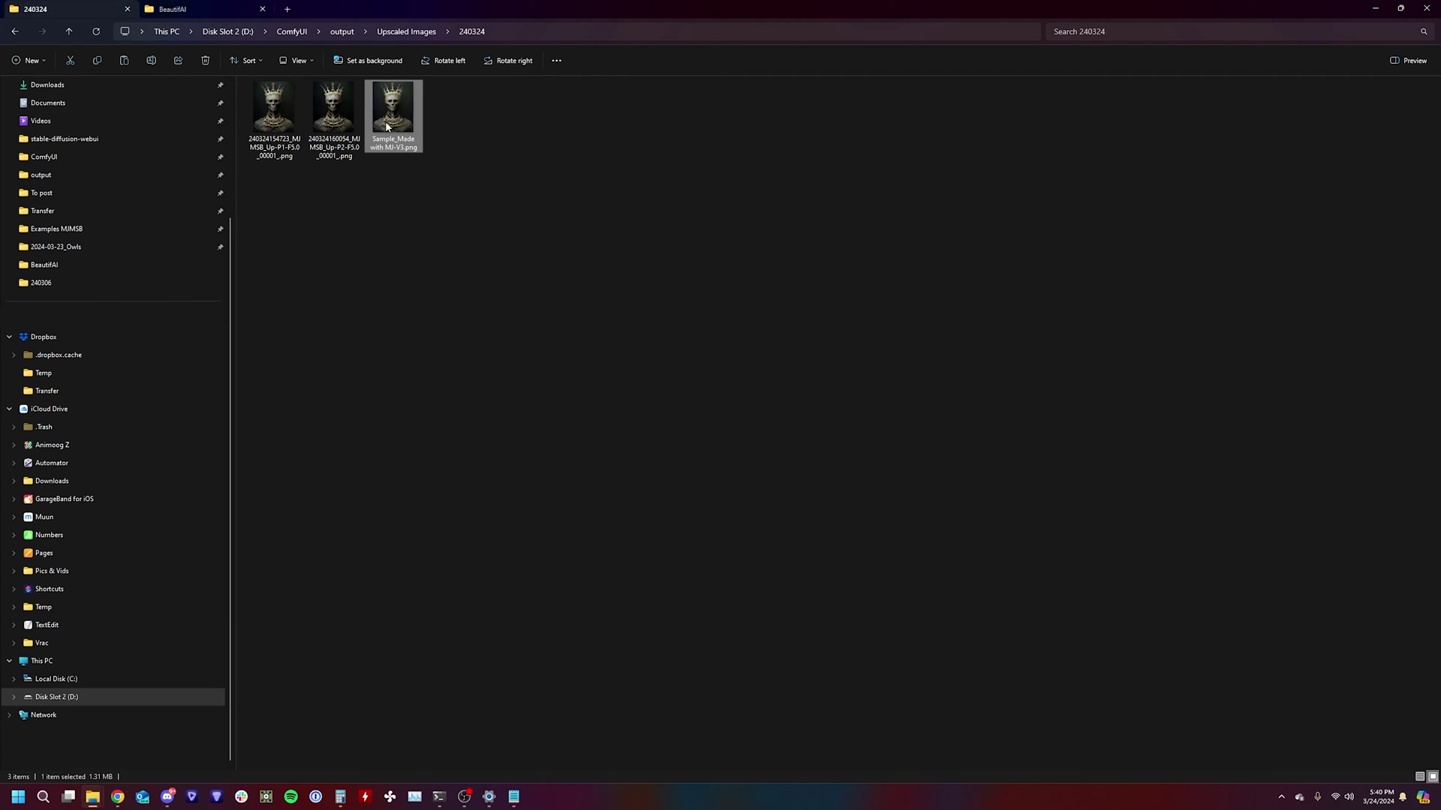
Step: Check the image dimensions and file size of Sample_Made with MJ-V3.png in its properties
right_click(387, 123)
left_click(433, 323)
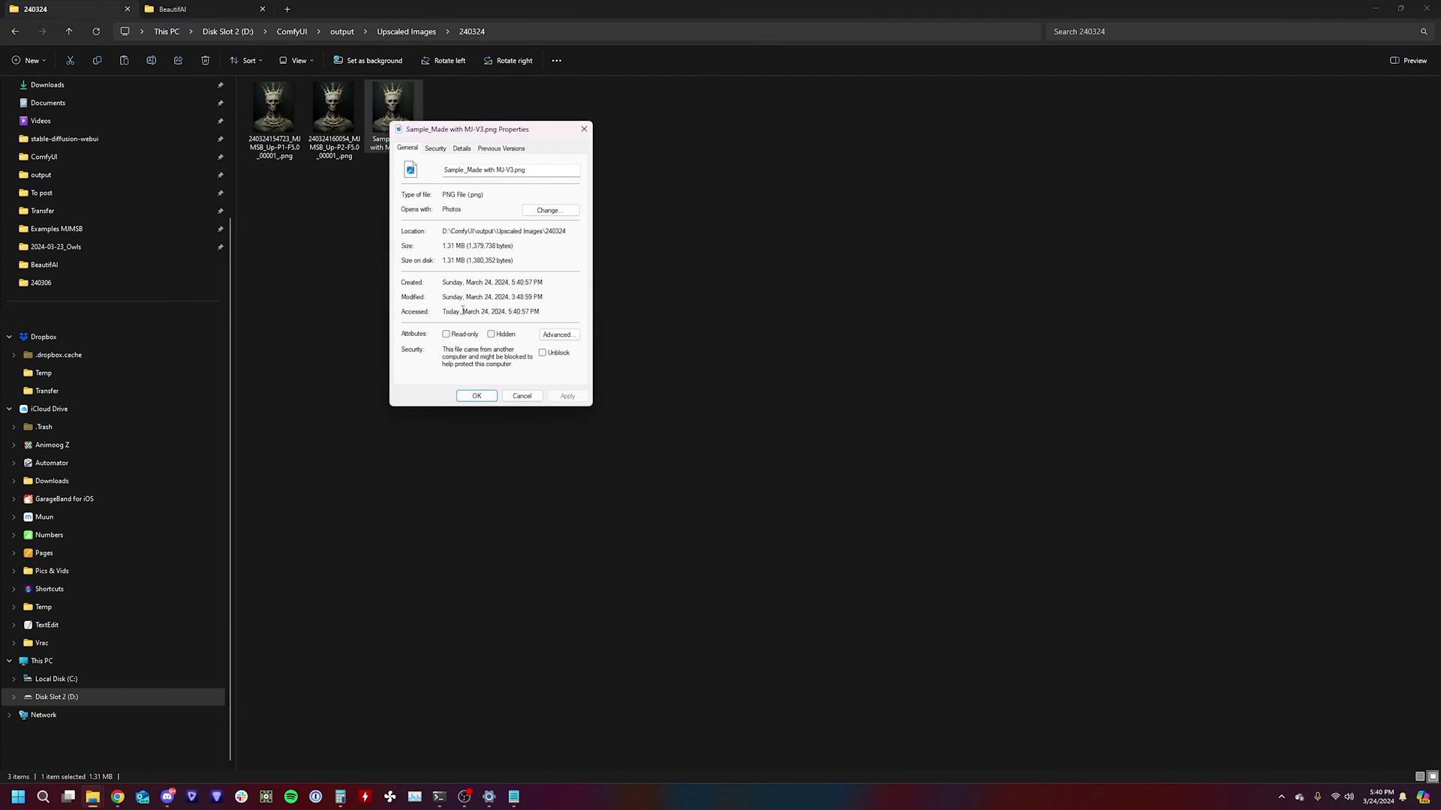
left_click(461, 149)
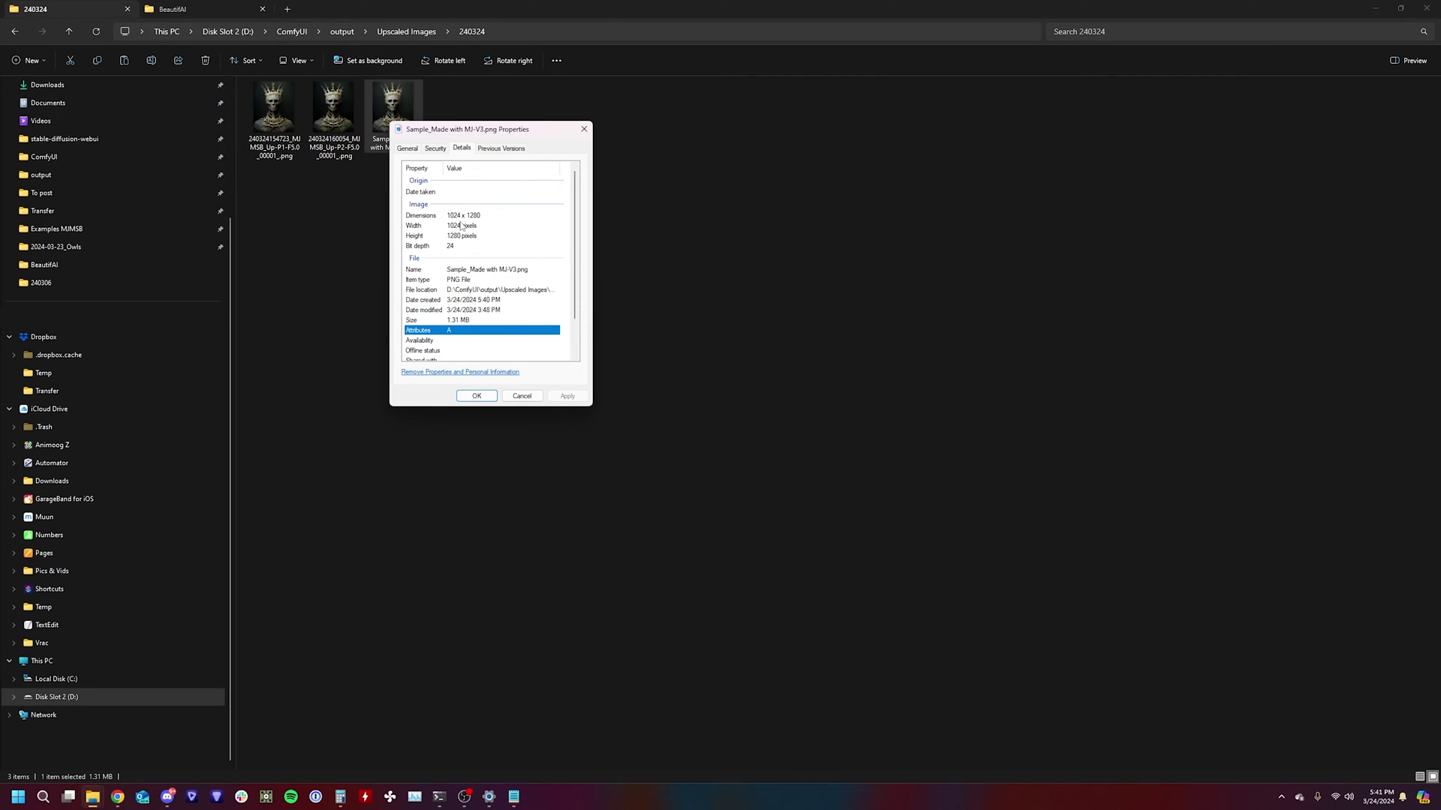
left_click(523, 396)
Step: View Sample_Made with MJ-V3.png full screen in Photos, inspect the face and eyes up close, and close the viewer
double_click(405, 109)
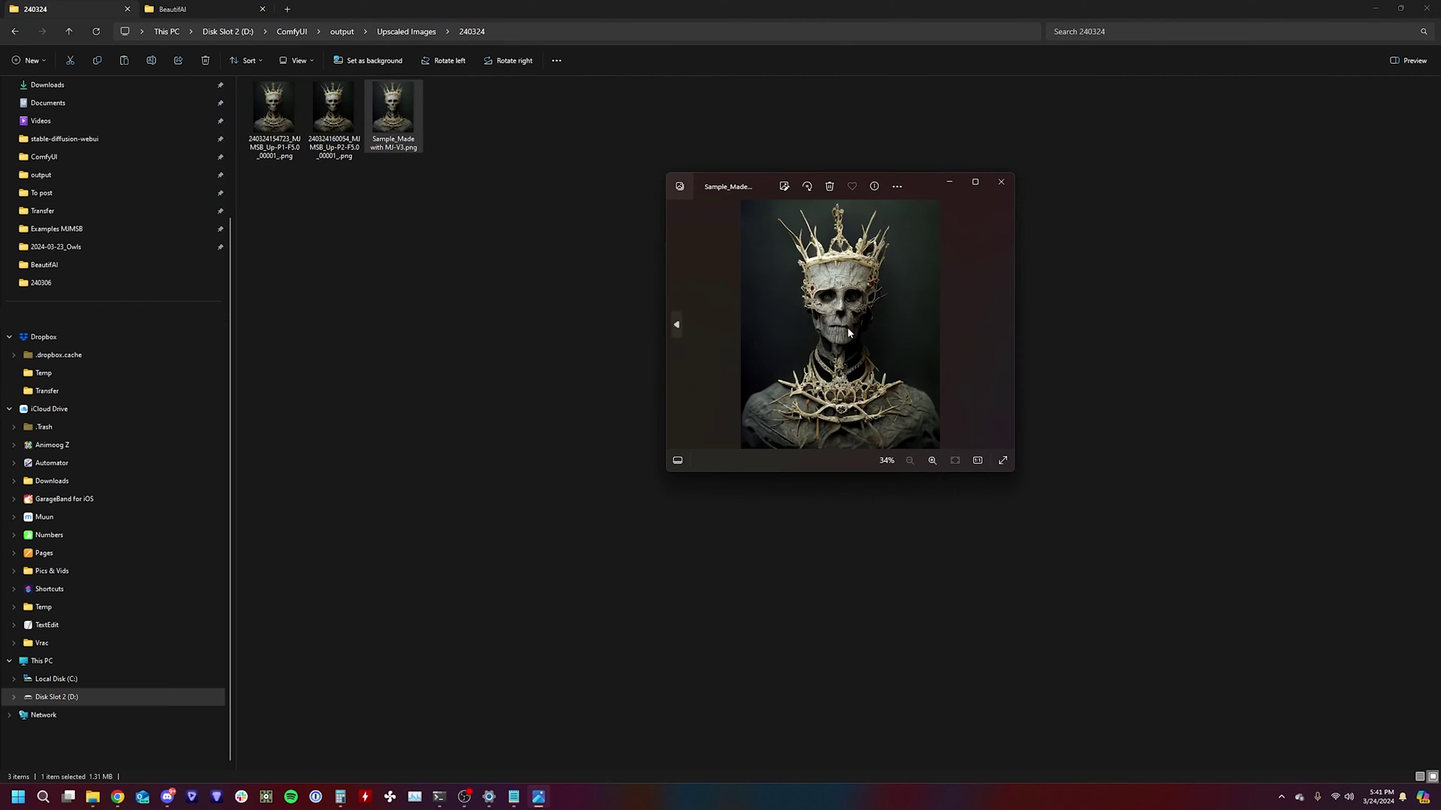
left_click(975, 181)
scroll(715, 324, "up", 10)
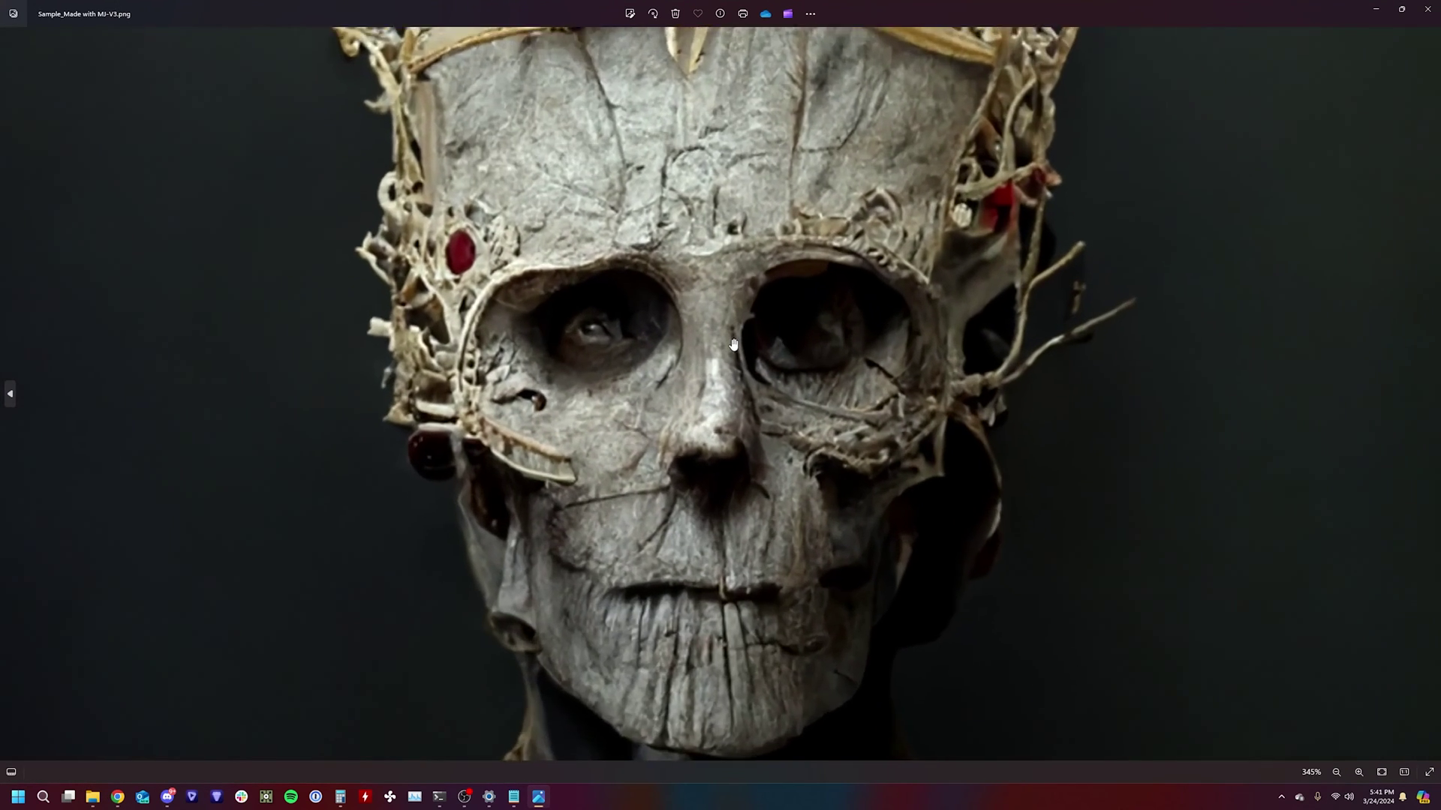
scroll(510, 374, "down", 3)
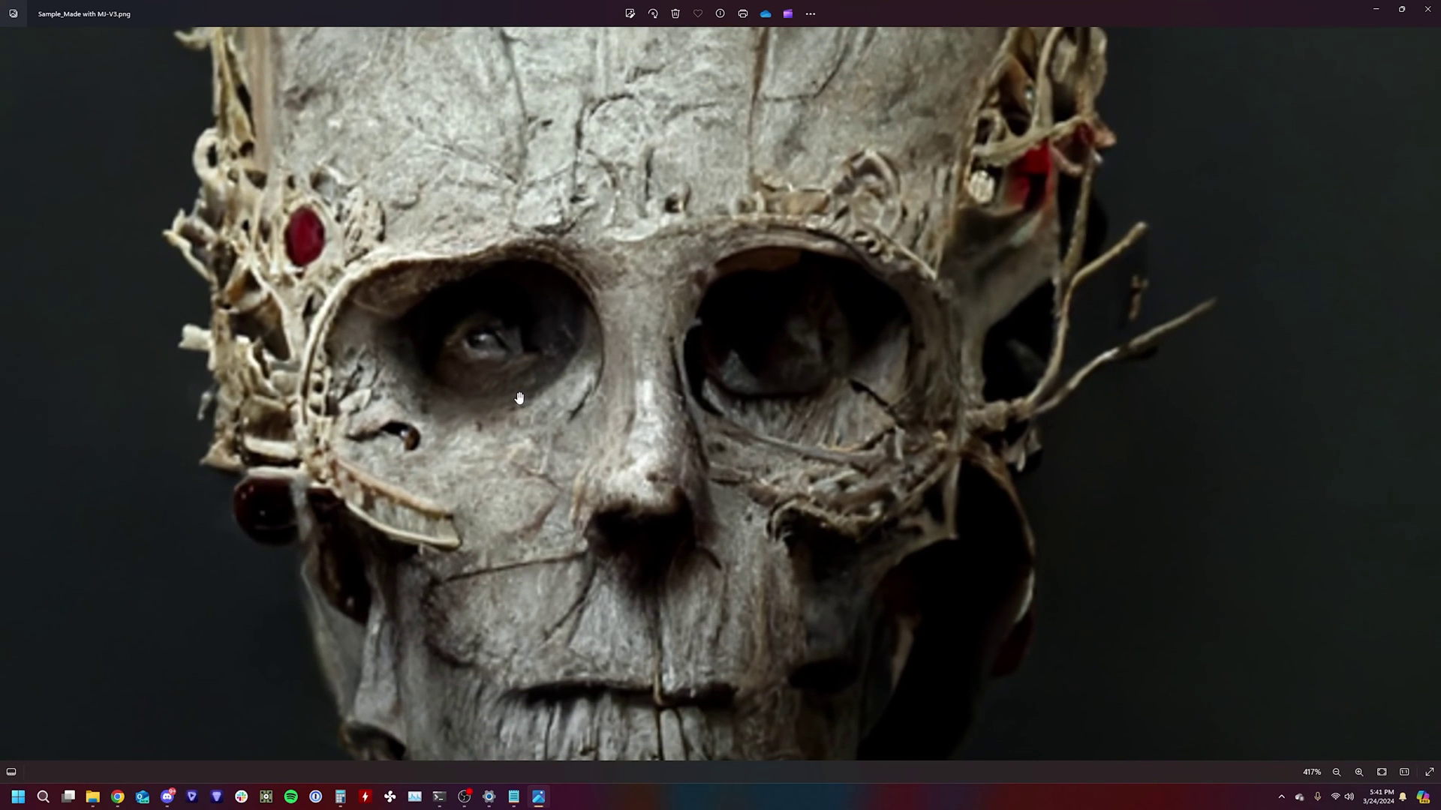
scroll(563, 315, "down", 2)
scroll(567, 375, "up", 2)
scroll(570, 435, "down", 2)
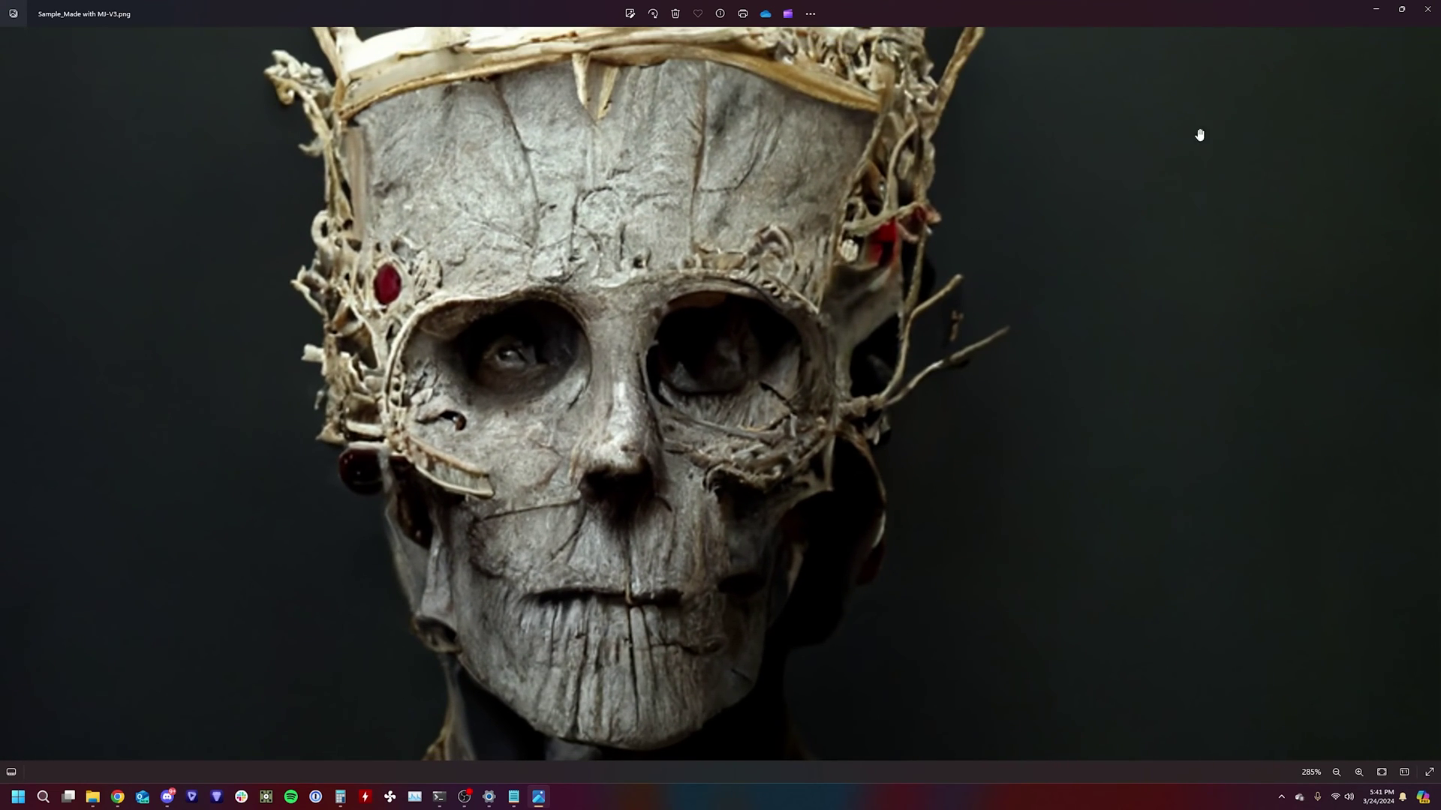
left_click(1427, 10)
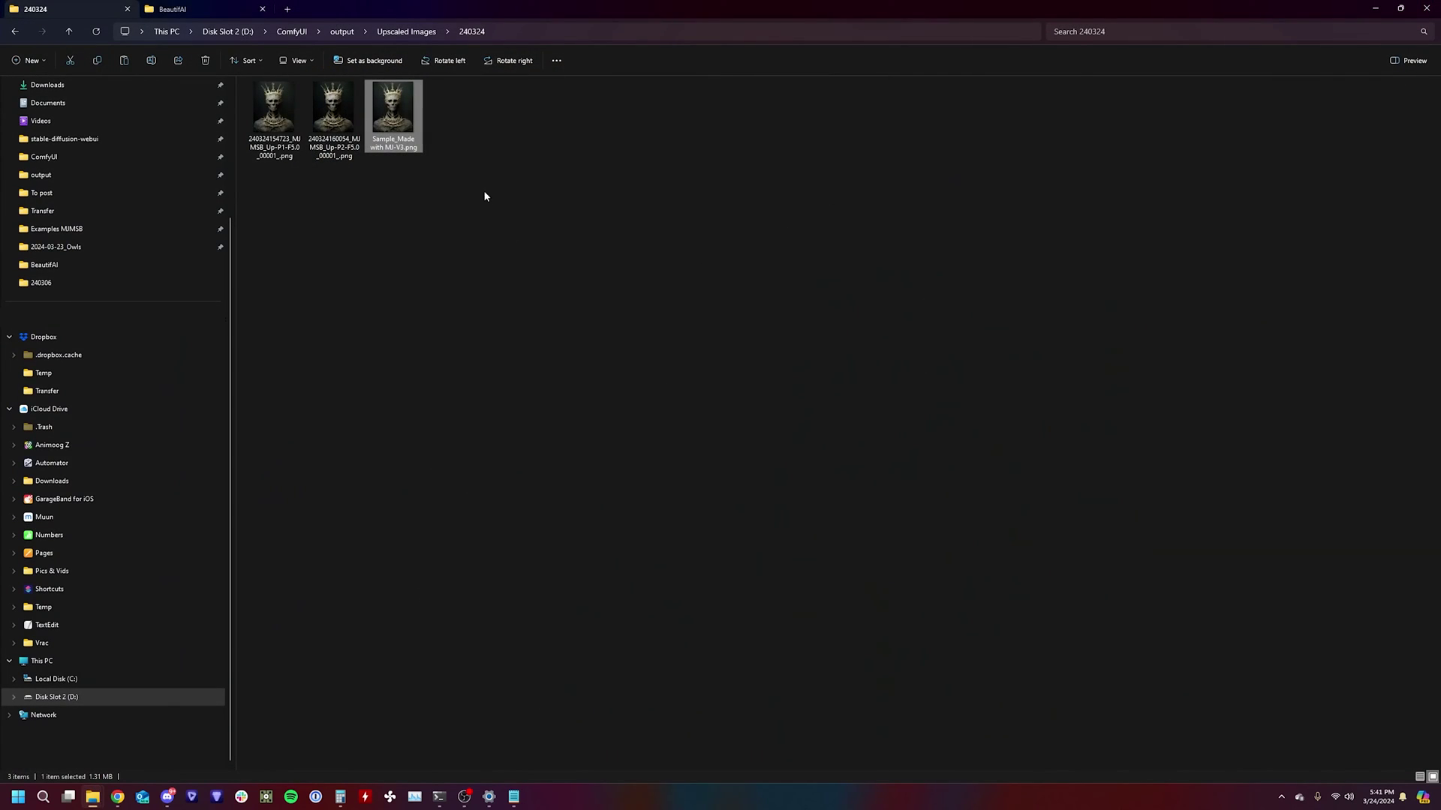
right_click(276, 122)
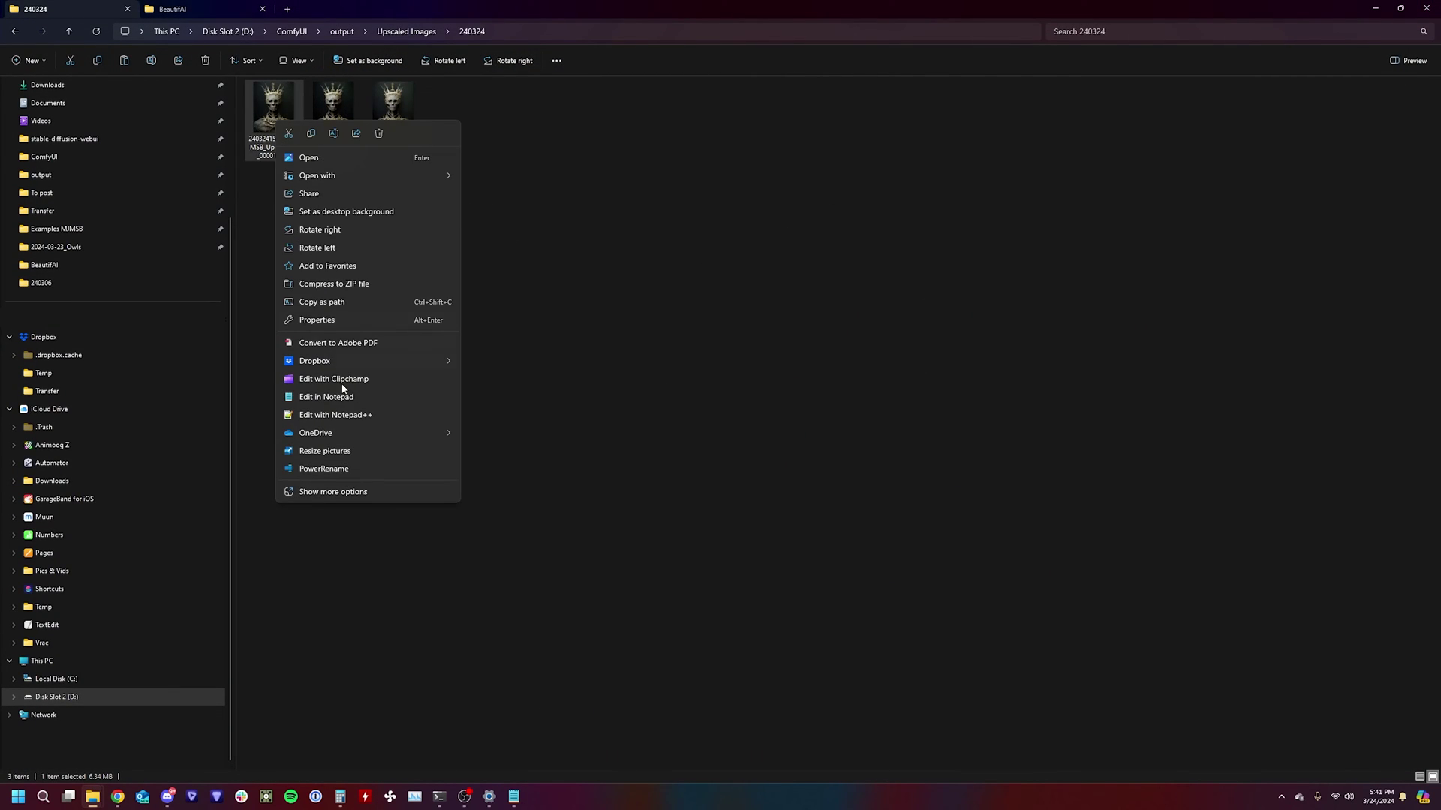
left_click(322, 322)
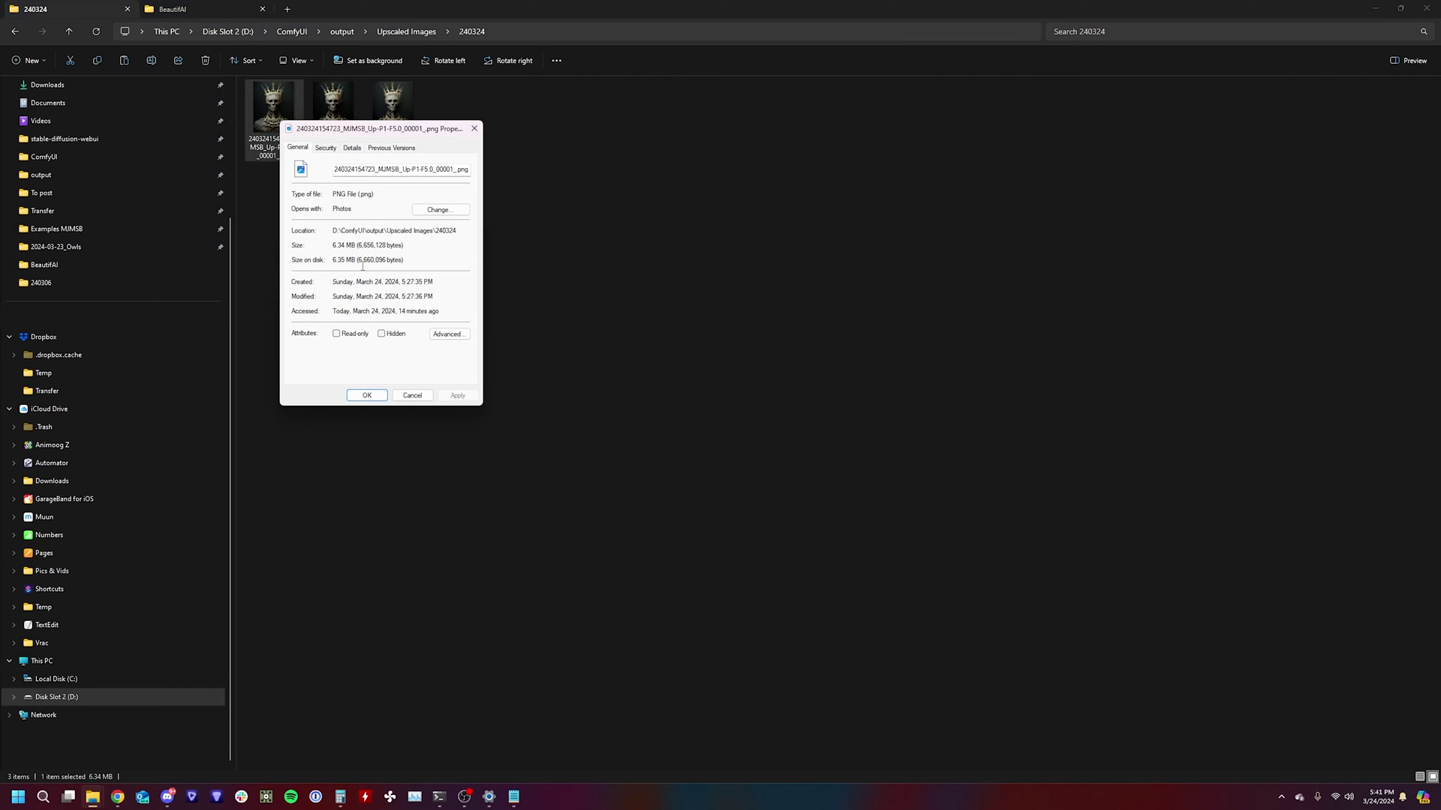
left_click(353, 148)
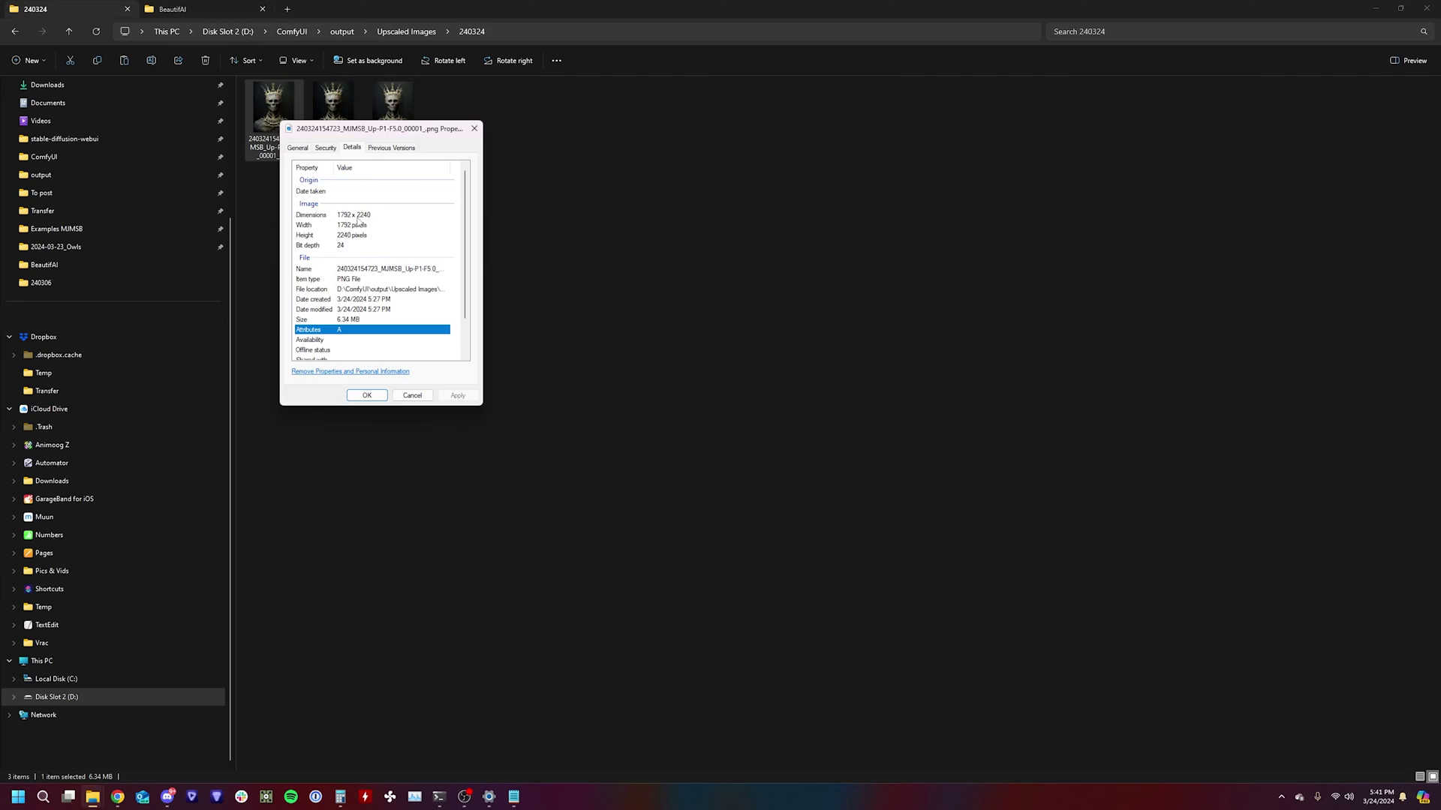
left_click(412, 395)
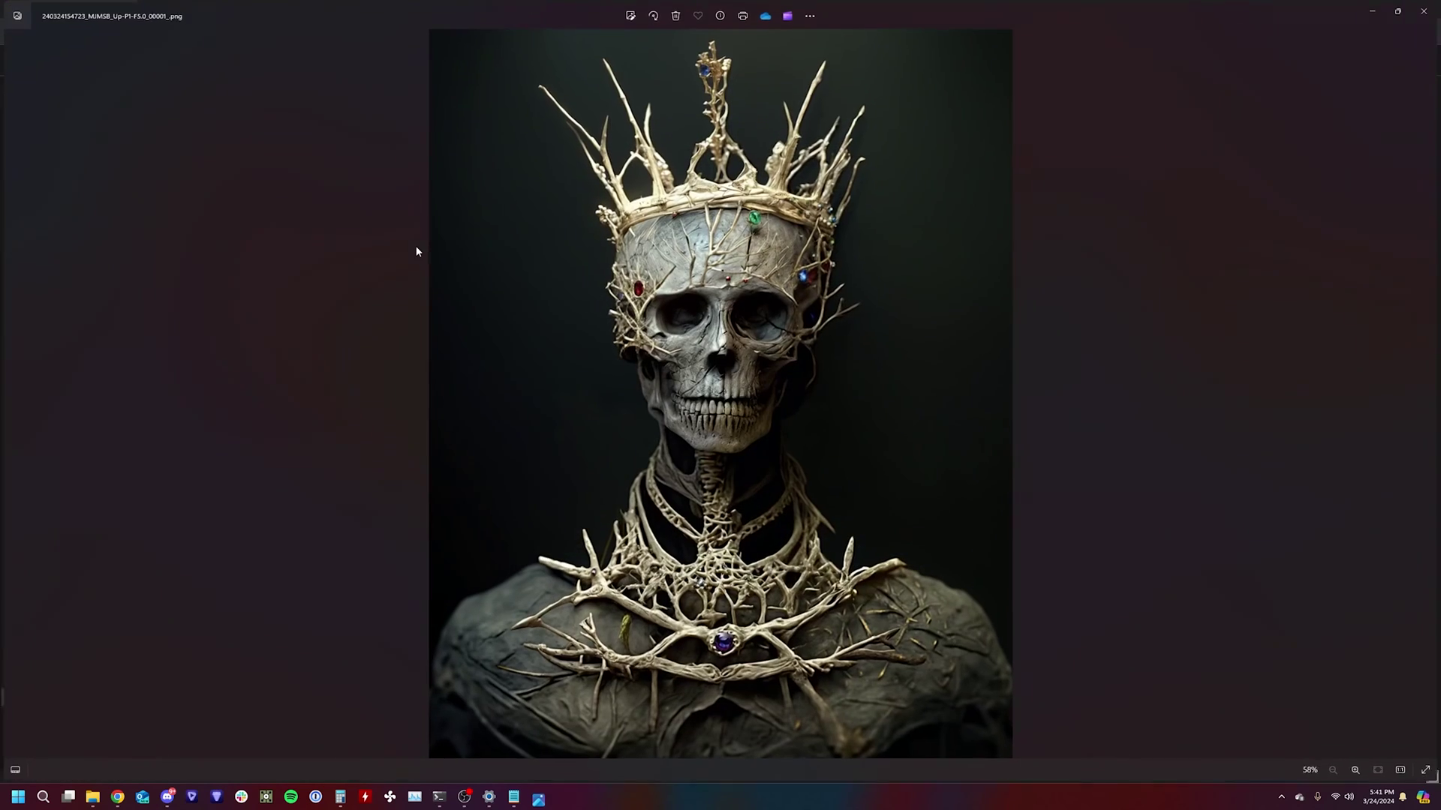
Step: View the first-pass upscaled image in Photos, inspect the skull's face up close, and close the viewer
scroll(681, 374, "up", 5)
scroll(667, 384, "down", 5)
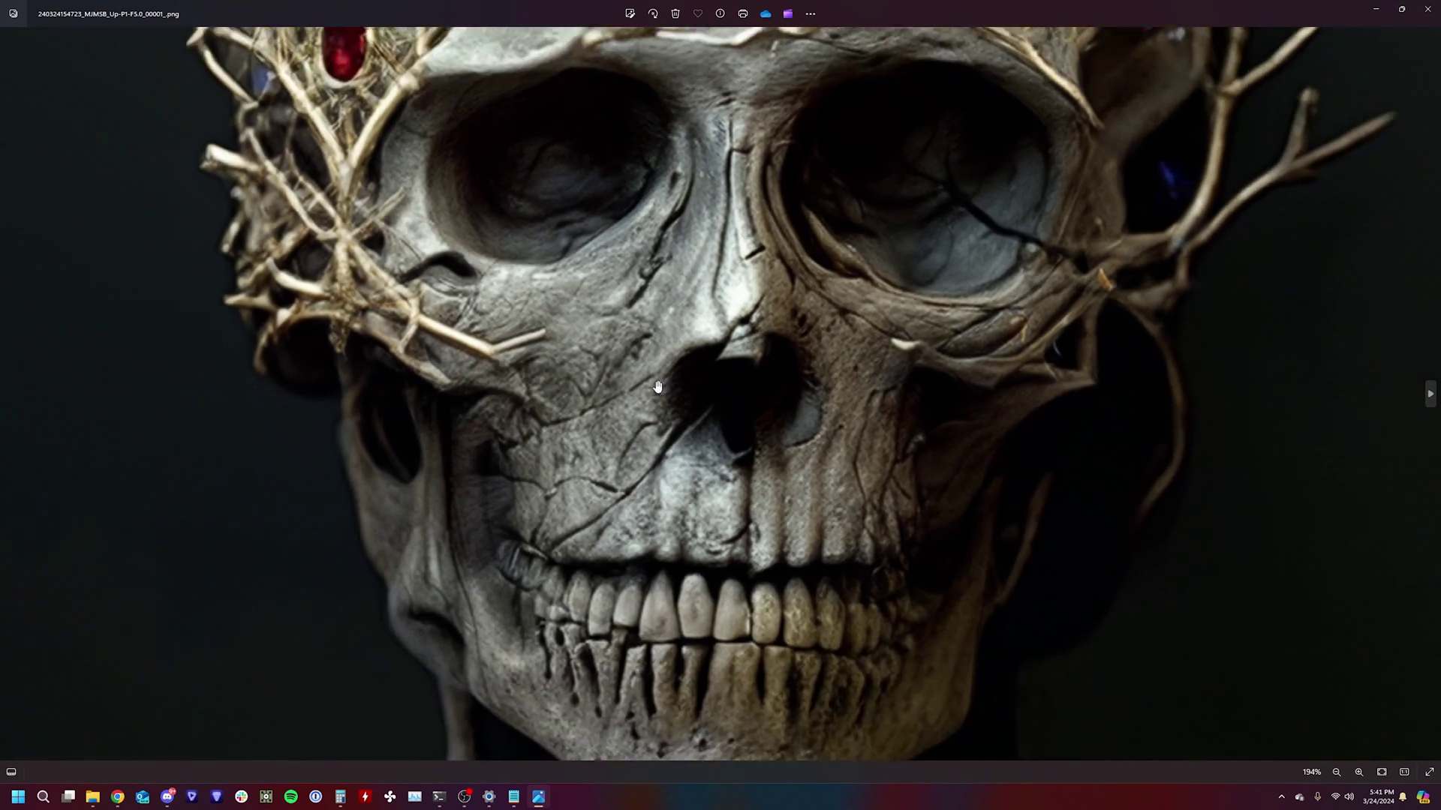
left_click(1429, 9)
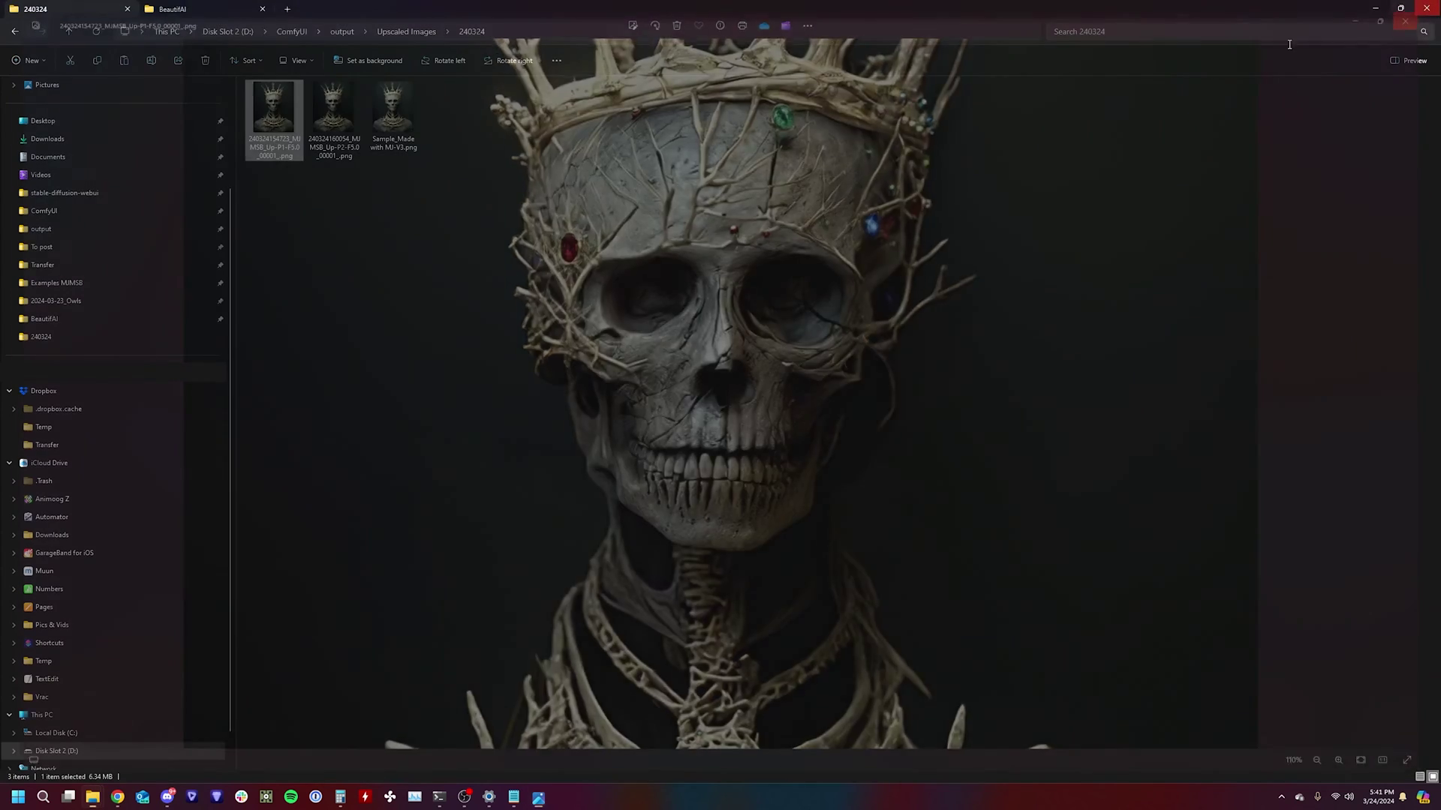
left_click(328, 112)
right_click(328, 111)
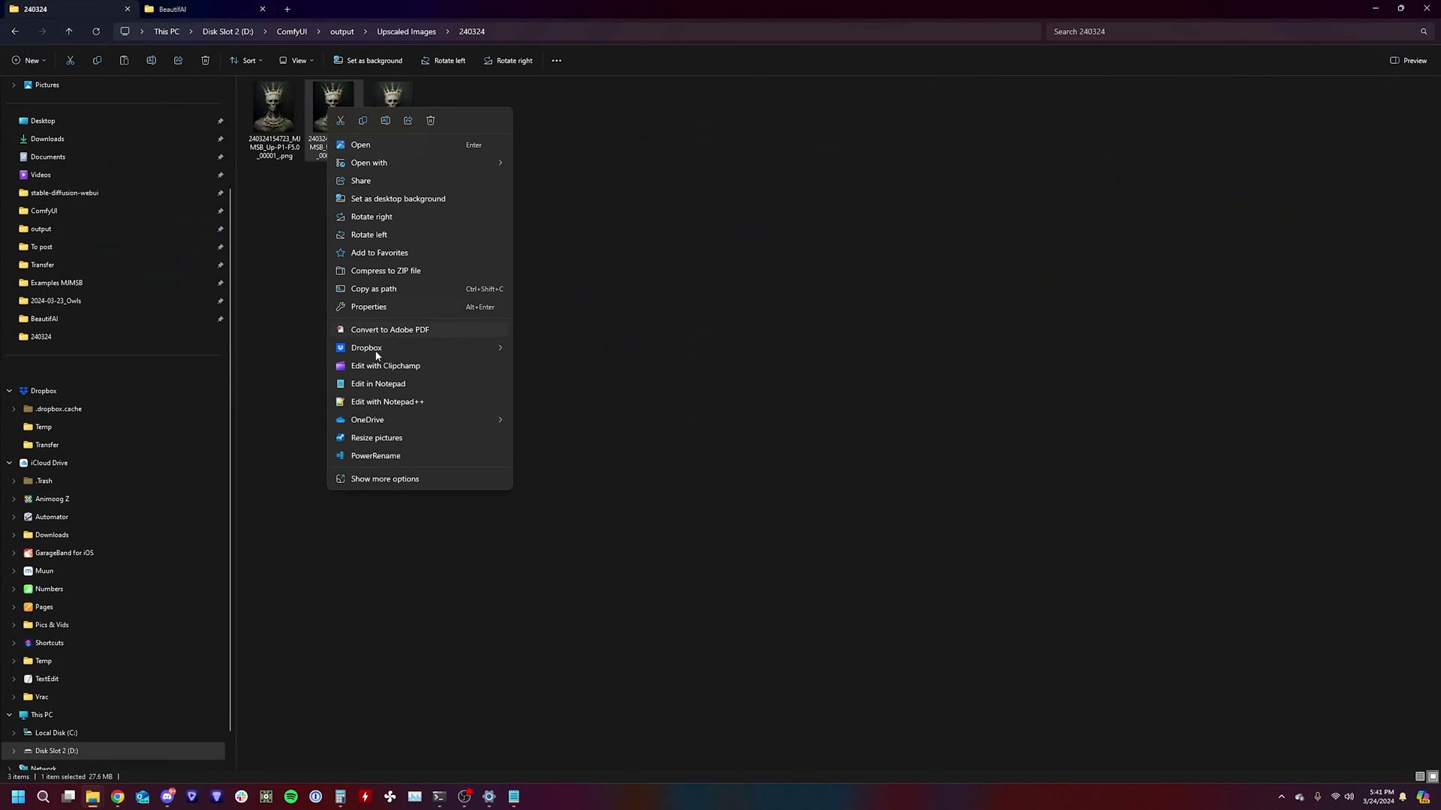
left_click(373, 308)
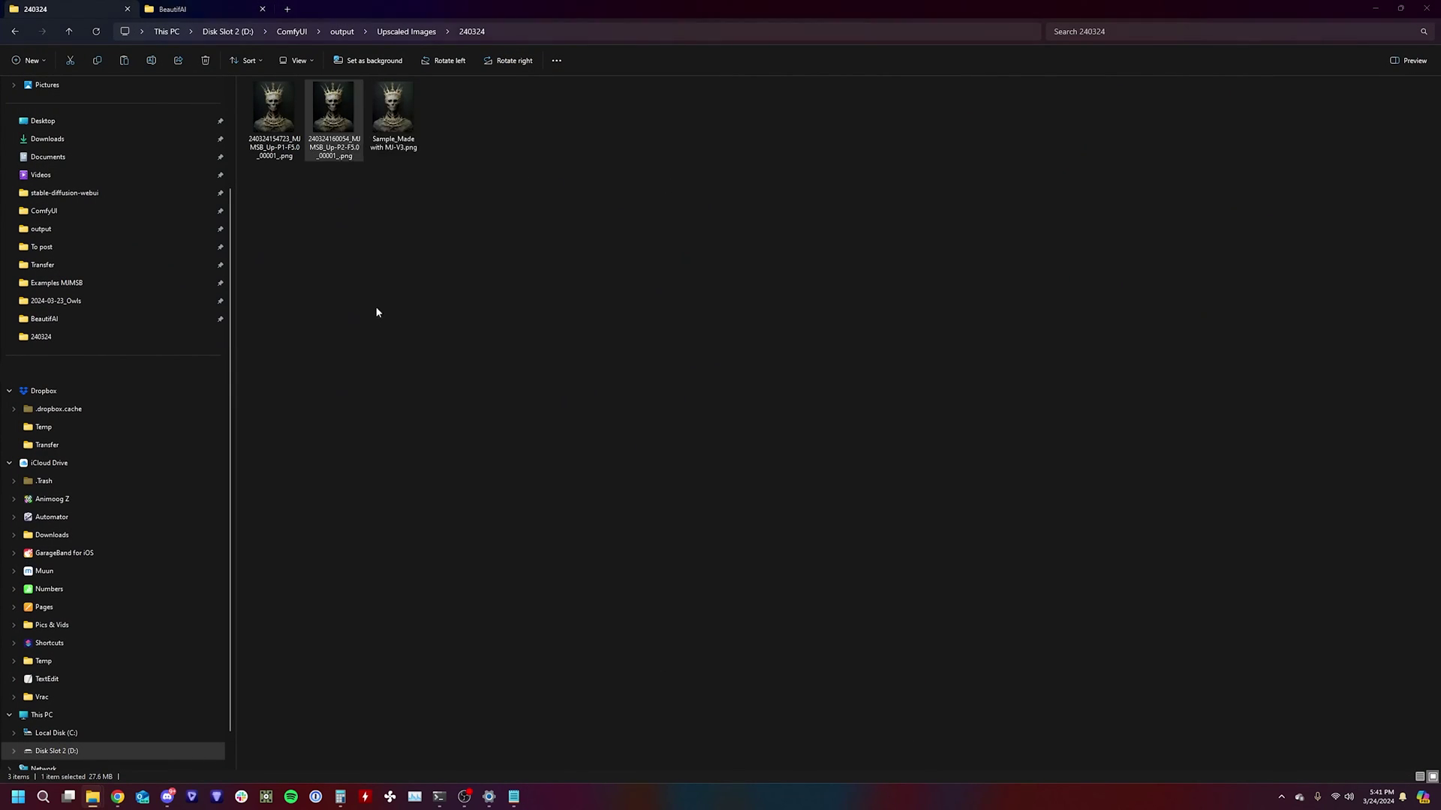
left_click(402, 135)
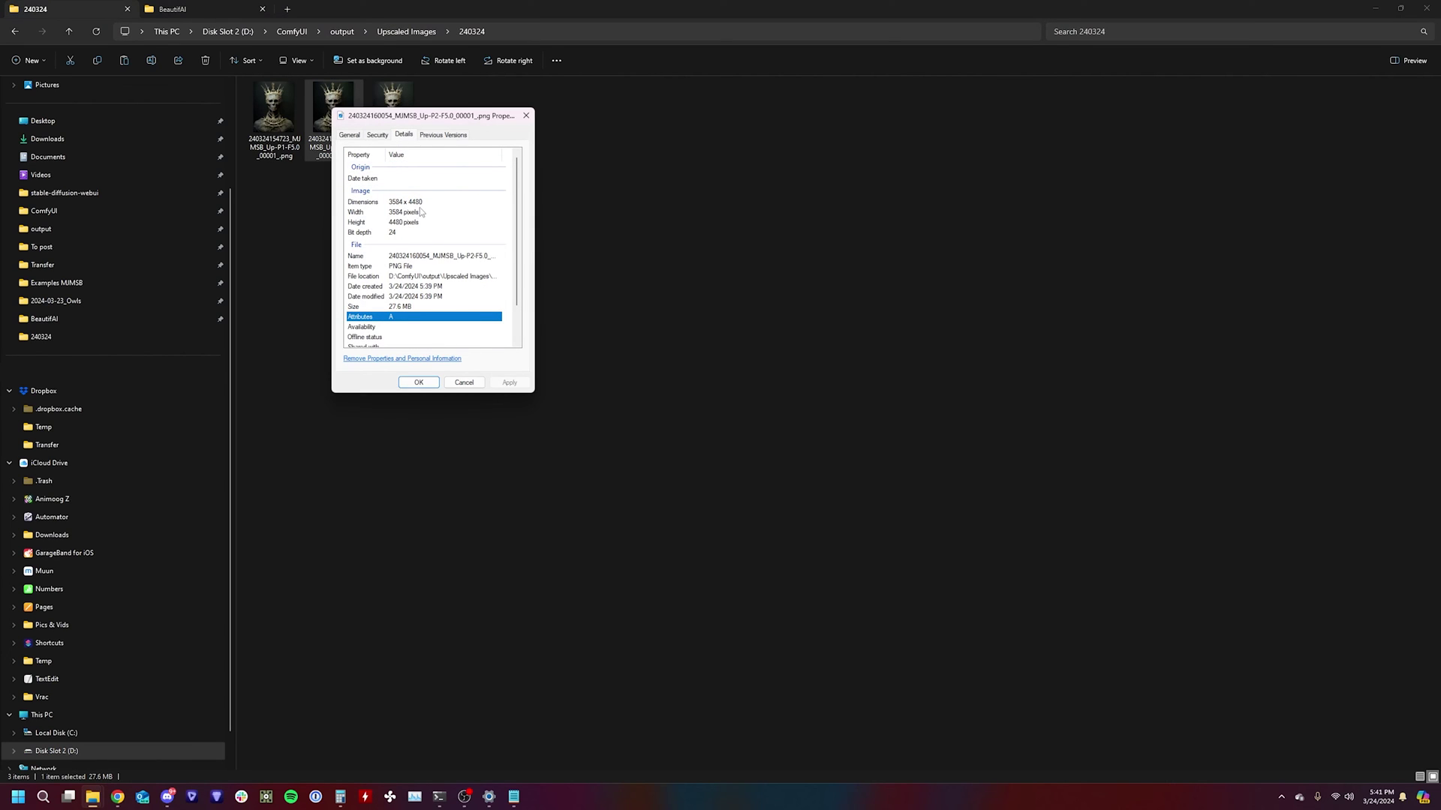
left_click(526, 118)
Step: View the second-pass upscaled image in Photos, inspect the eye sockets and crown jewels up close, and close the viewer
double_click(332, 111)
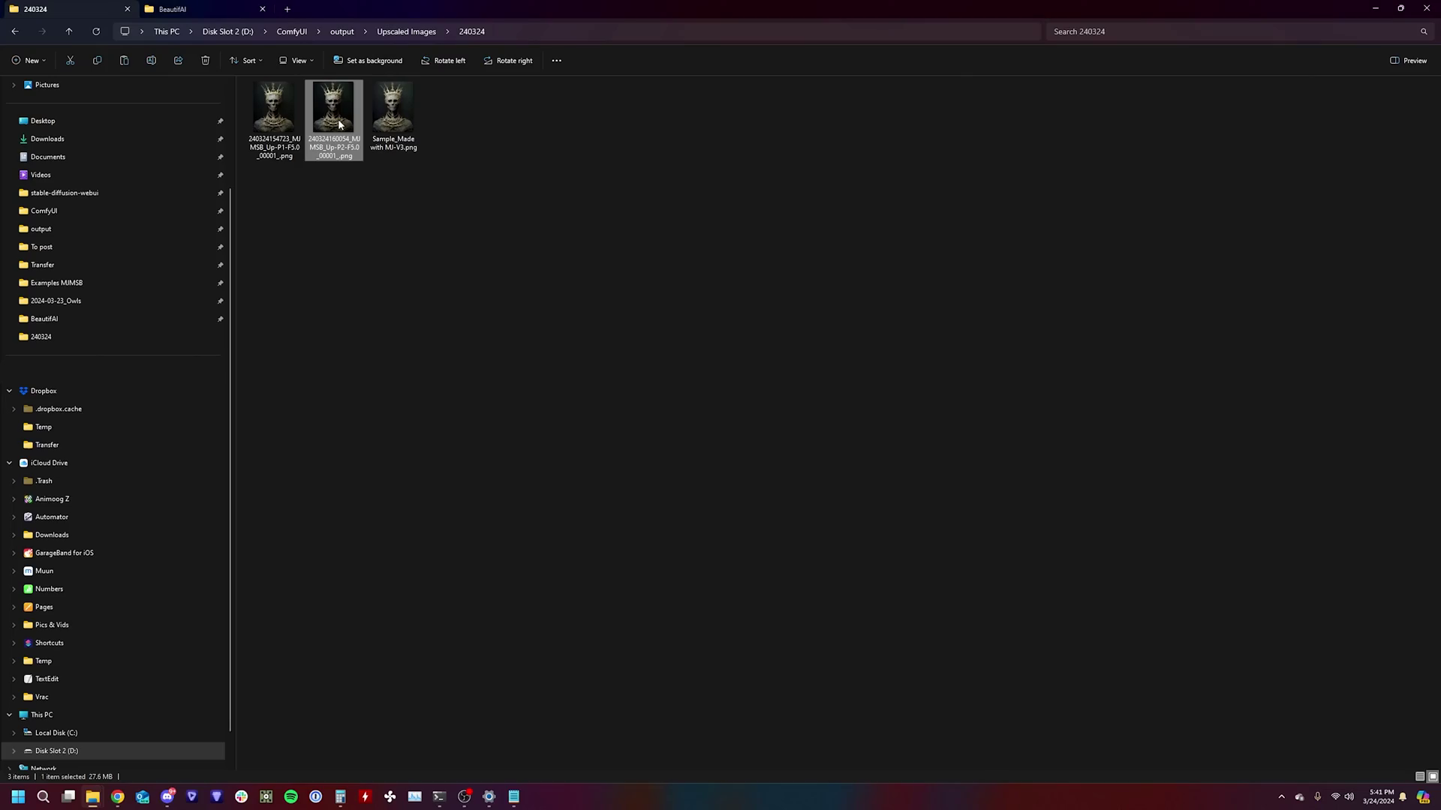
scroll(722, 312, "up", 10)
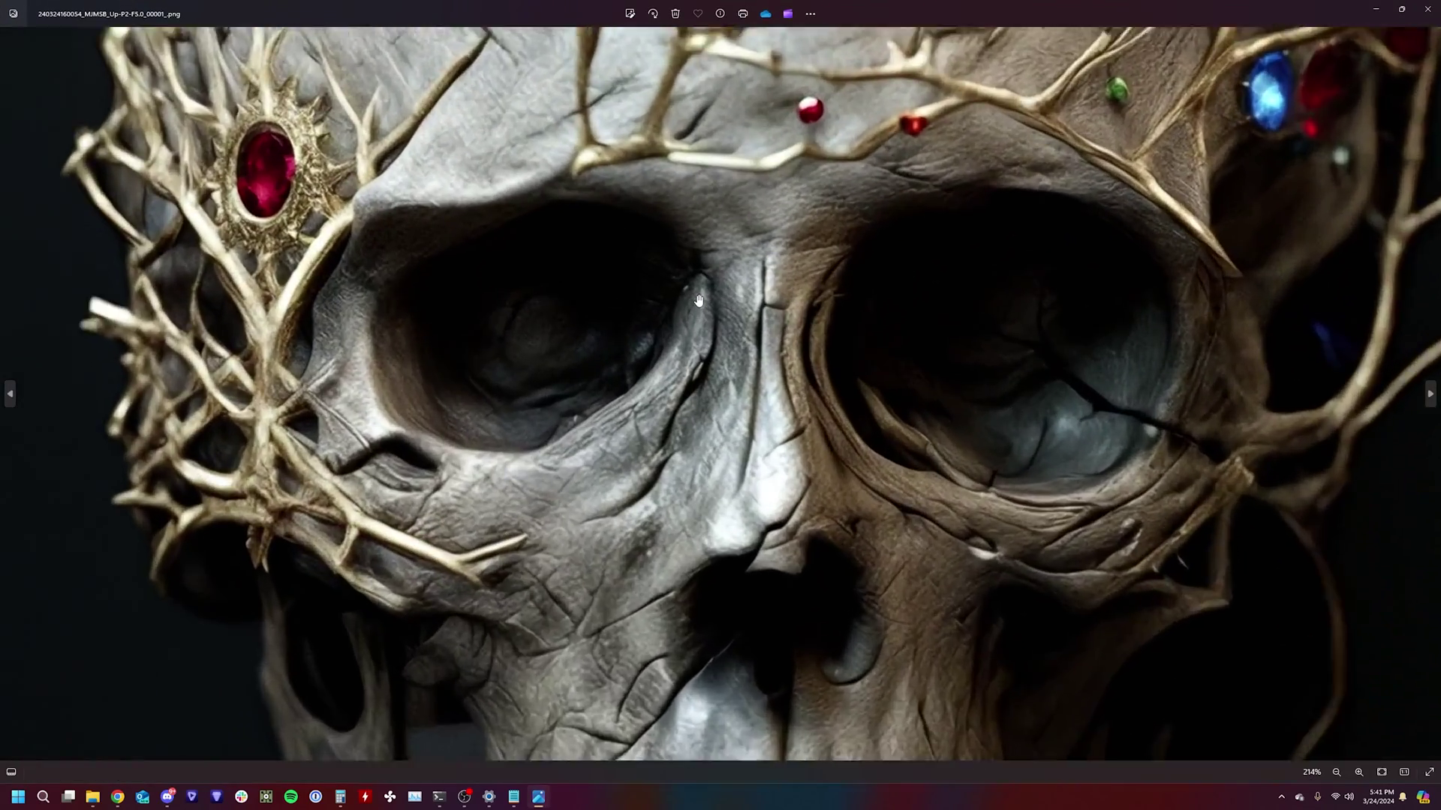
scroll(699, 309, "down", 8)
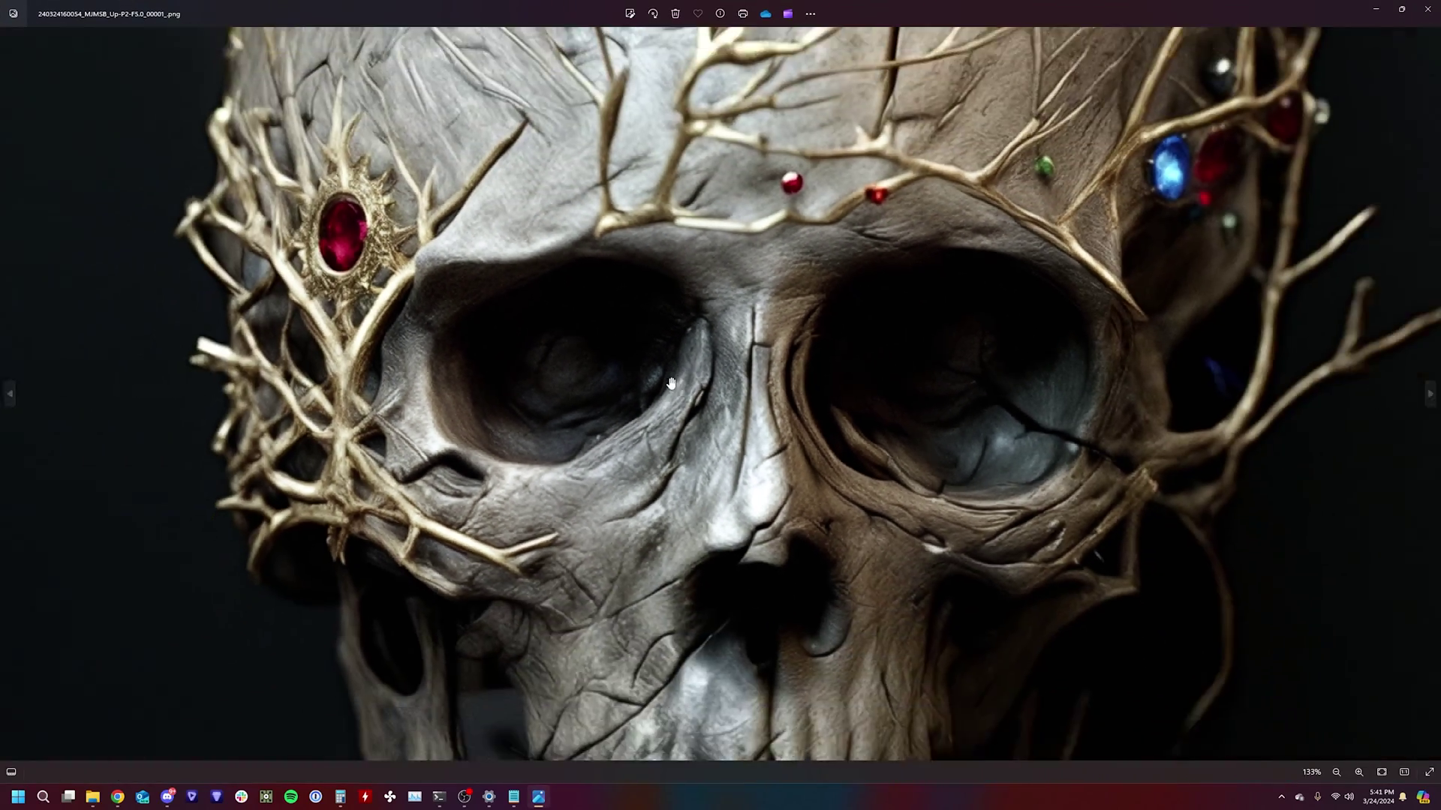
scroll(701, 423, "down", 5)
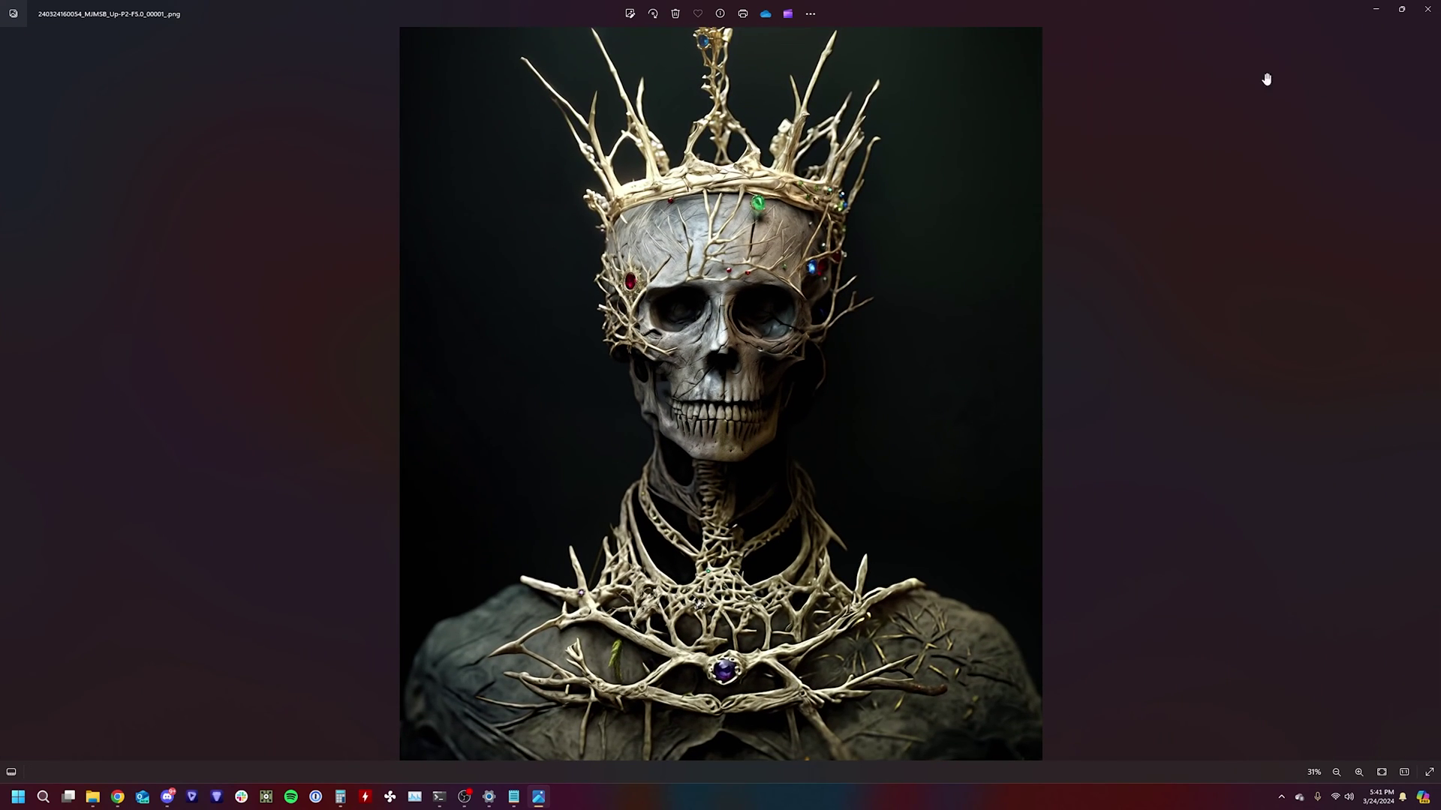
left_click(1432, 12)
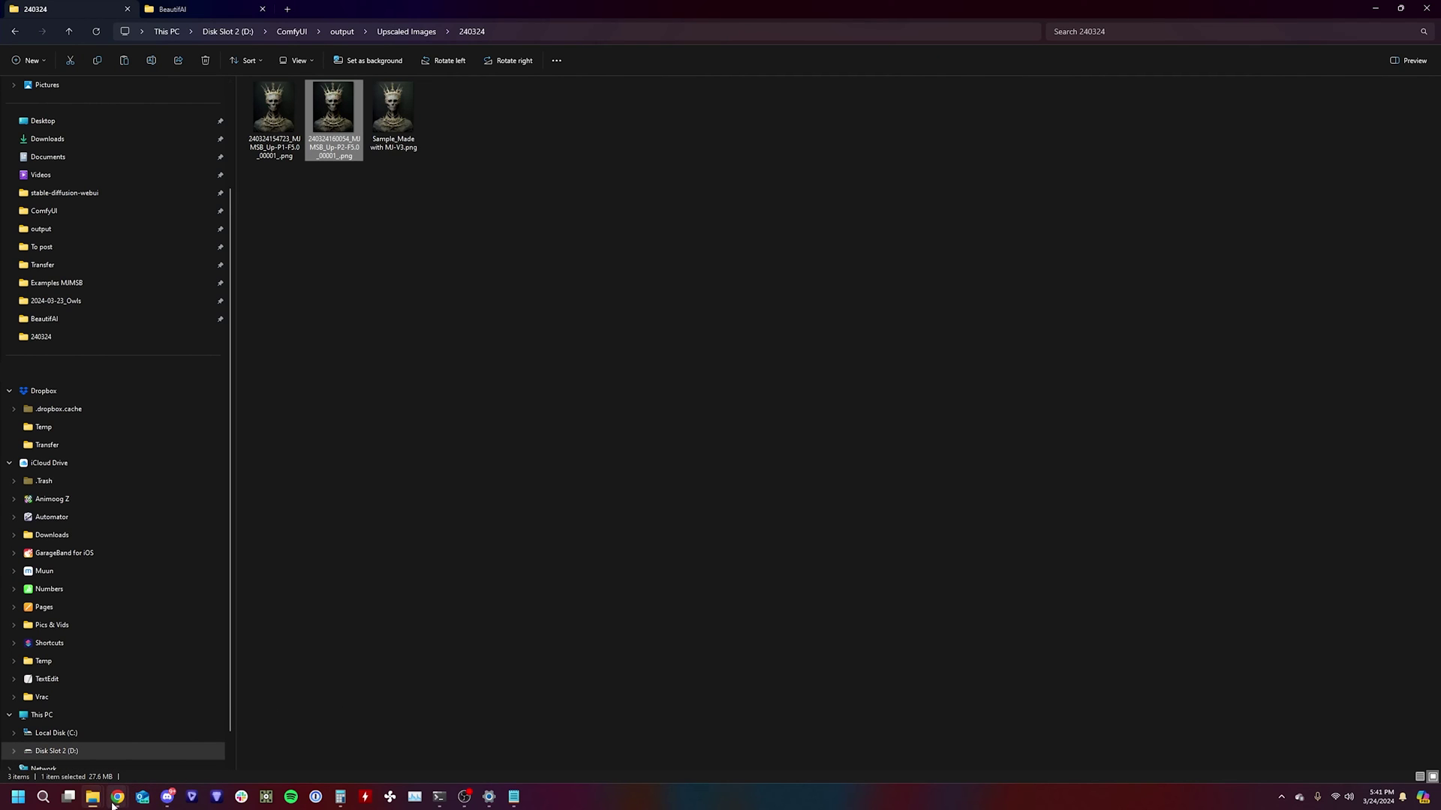
Step: Switch to ComfyUI in Chrome and read the workflow's Note covering credits, suggested Freedom and HDR values, and performance mode
mouse_move(115, 799)
left_click(186, 744)
left_click_drag(396, 404, 751, 804)
left_click_drag(391, 303, 871, 802)
left_click_drag(393, 259, 631, 772)
left_click_drag(406, 330, 450, 425)
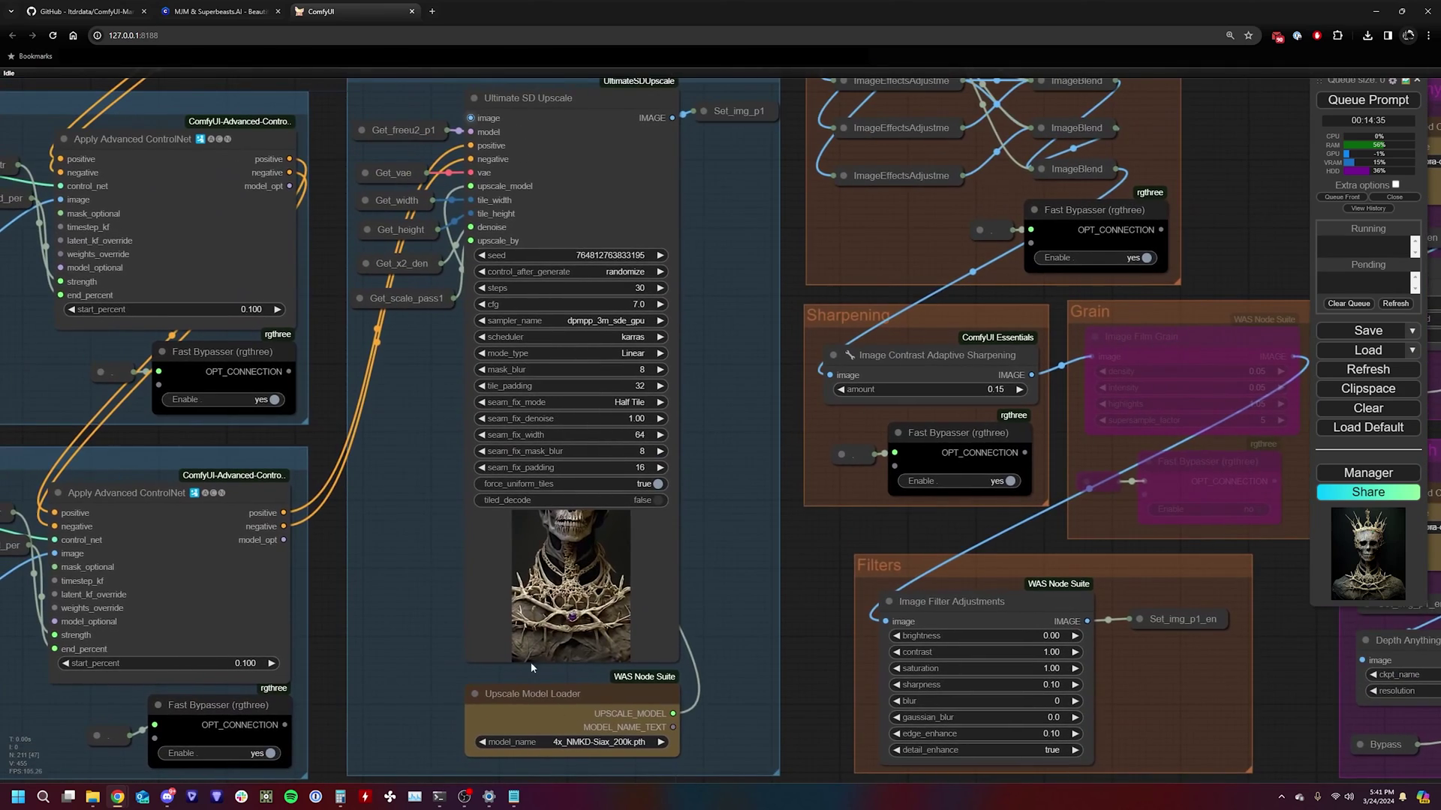
scroll(449, 428, "down", 4)
left_click_drag(445, 534, 498, 748)
left_click_drag(406, 165, 761, 695)
scroll(361, 473, "up", 3)
scroll(360, 472, "up", 9)
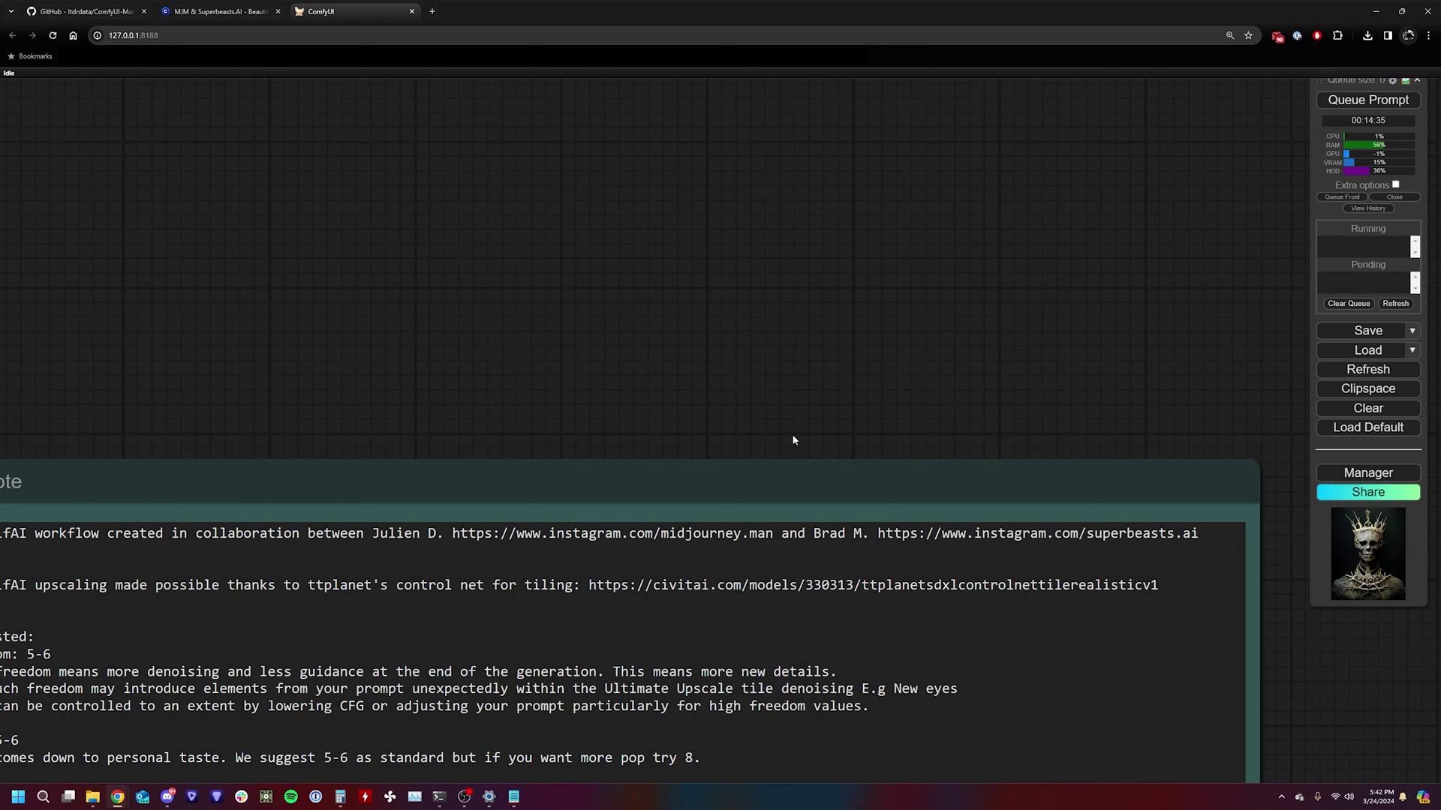
scroll(611, 402, "down", 2)
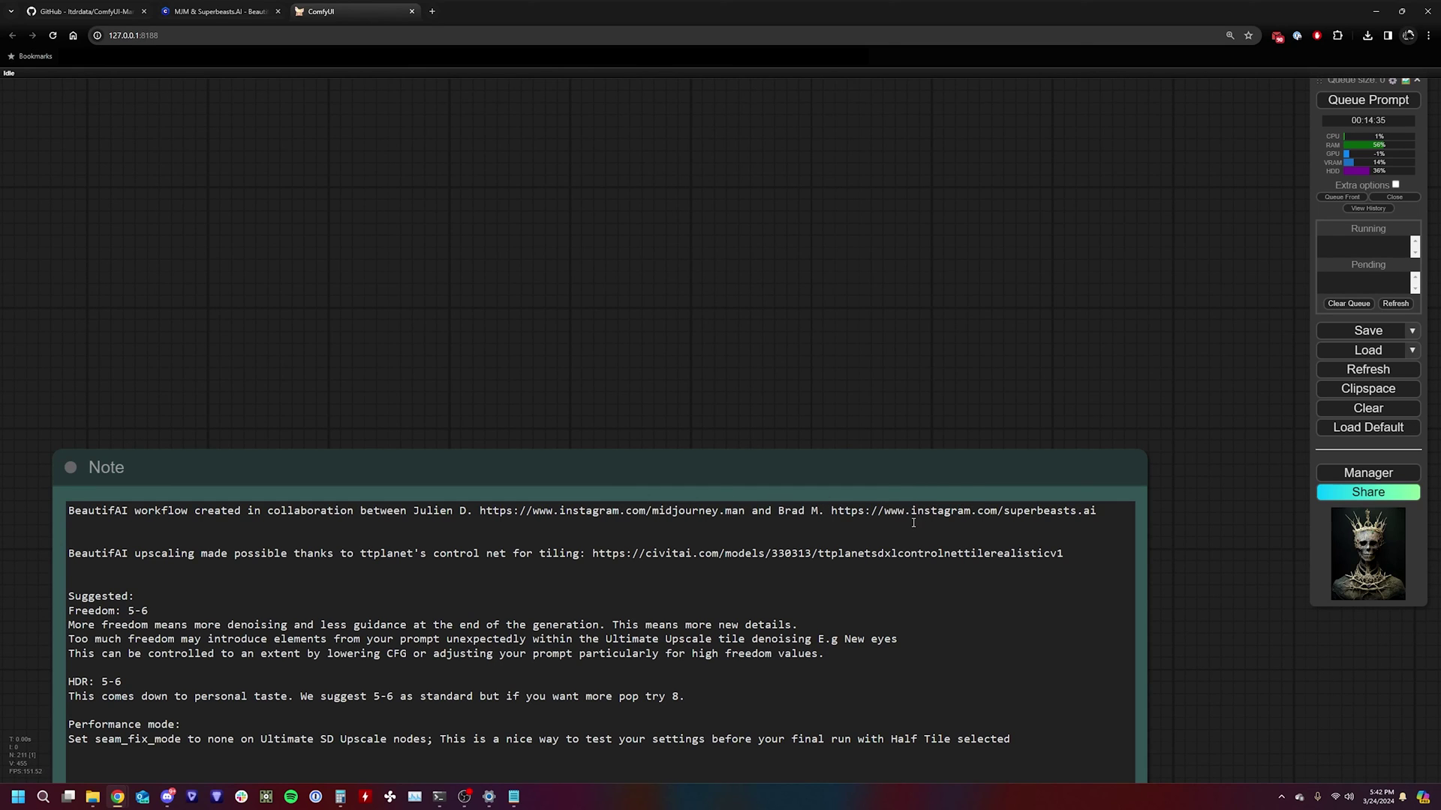
scroll(975, 540, "down", 5)
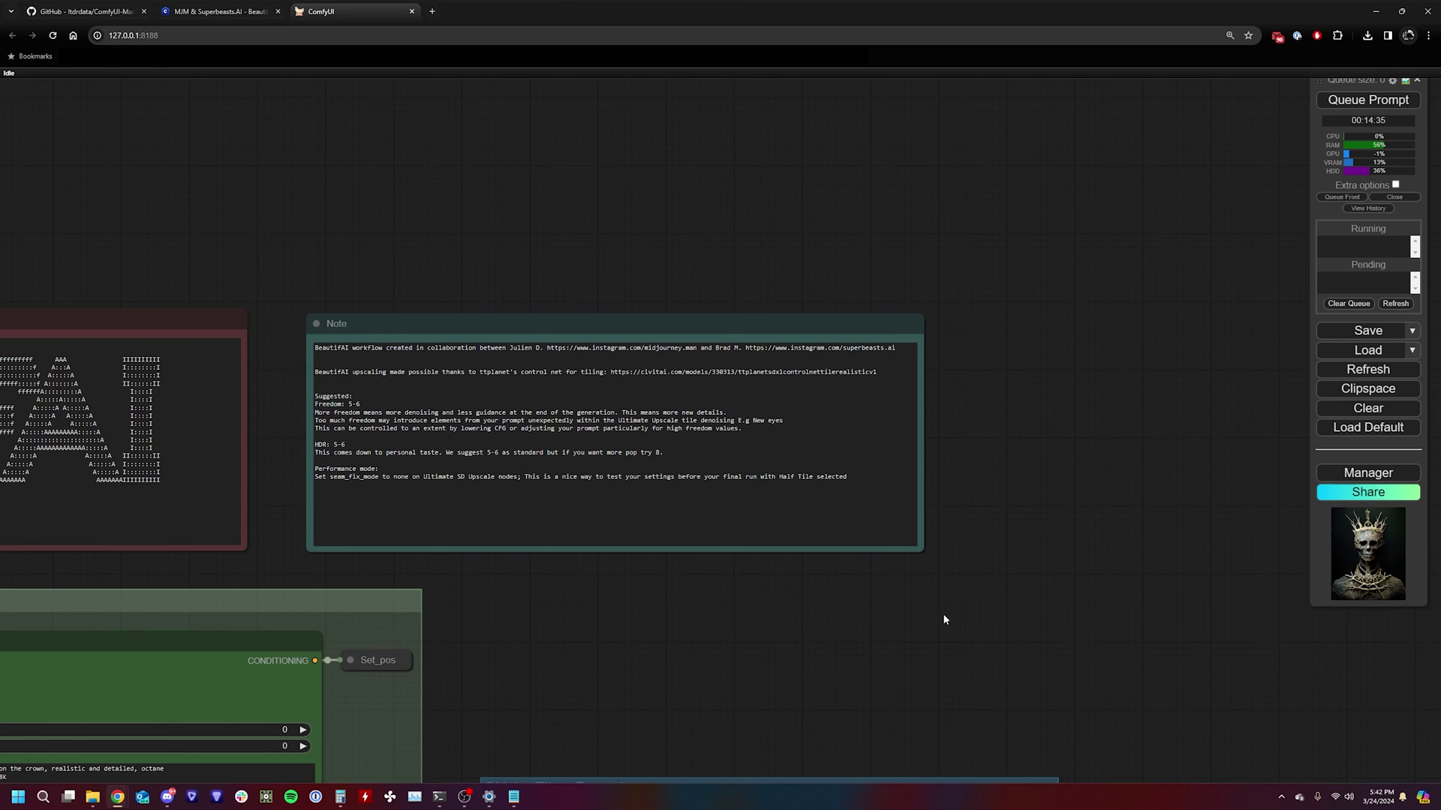
left_click_drag(778, 616, 844, 587)
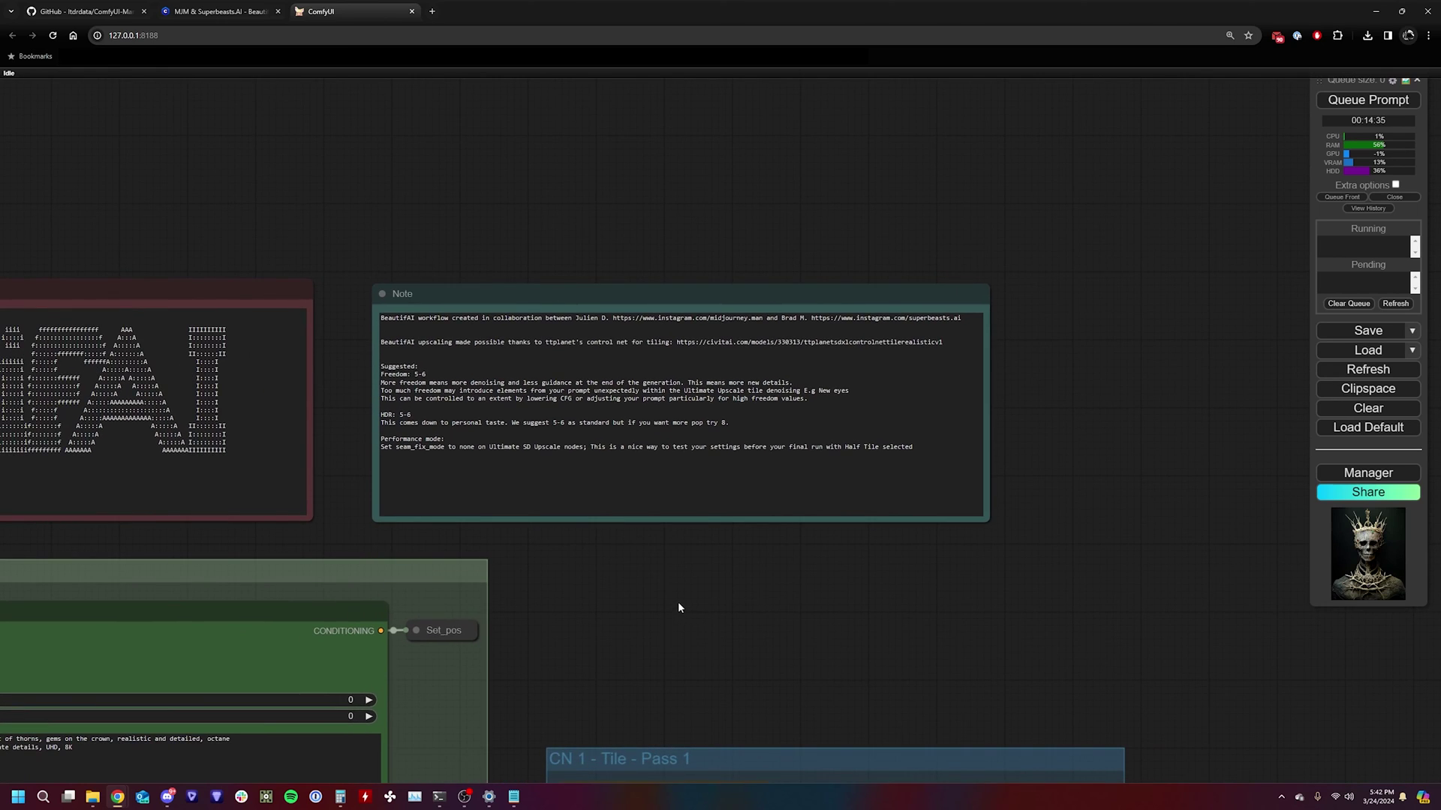